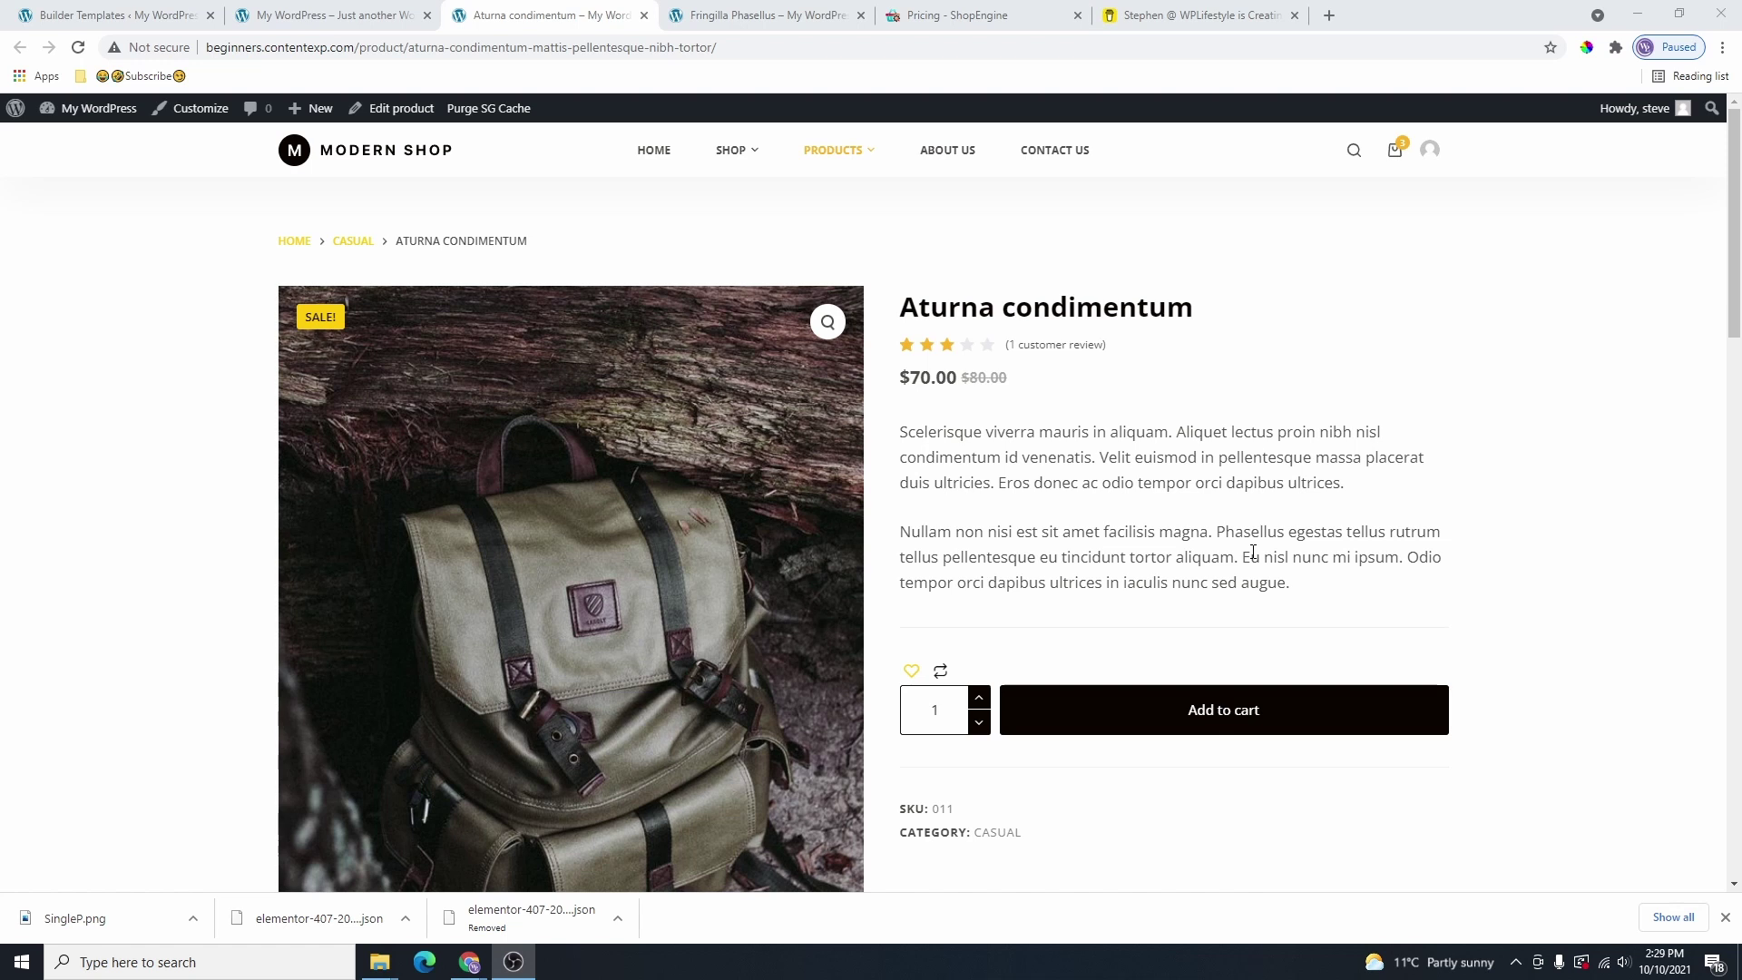
Compare the default Aturna condimentum product page with the custom-designed Fringilla Phasellus product page.
key(ctrl+Tab)
scroll(1108, 672, down, 10)
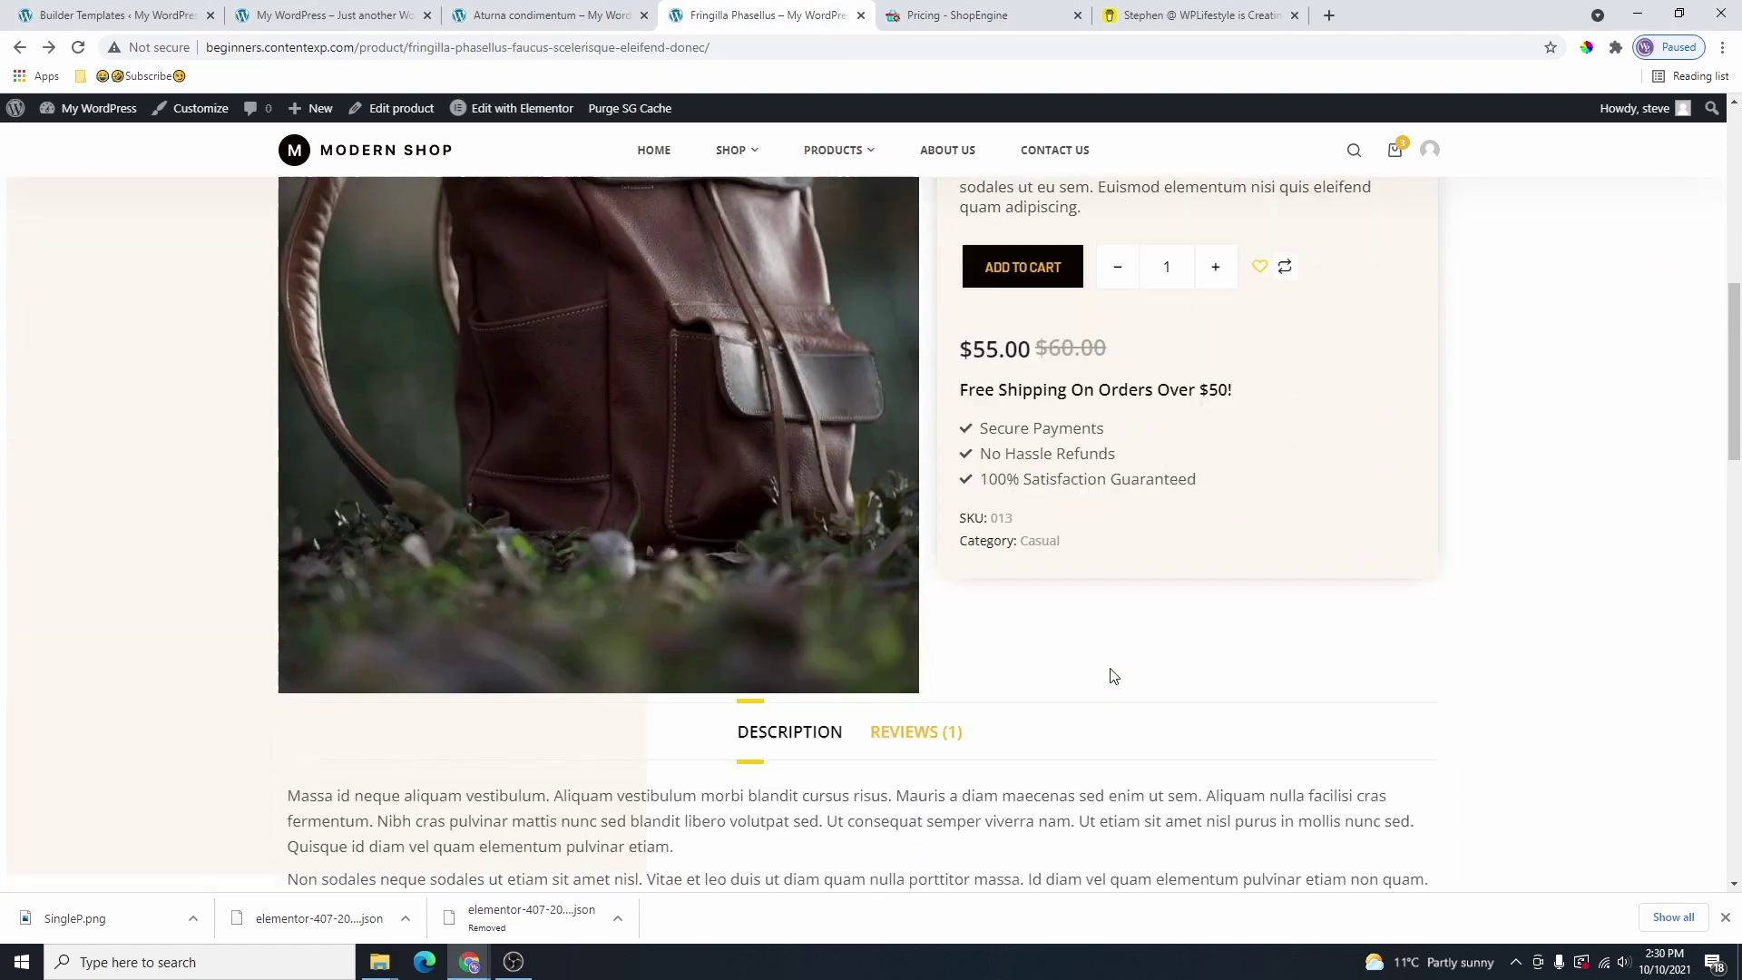
scroll(1125, 676, up, 10)
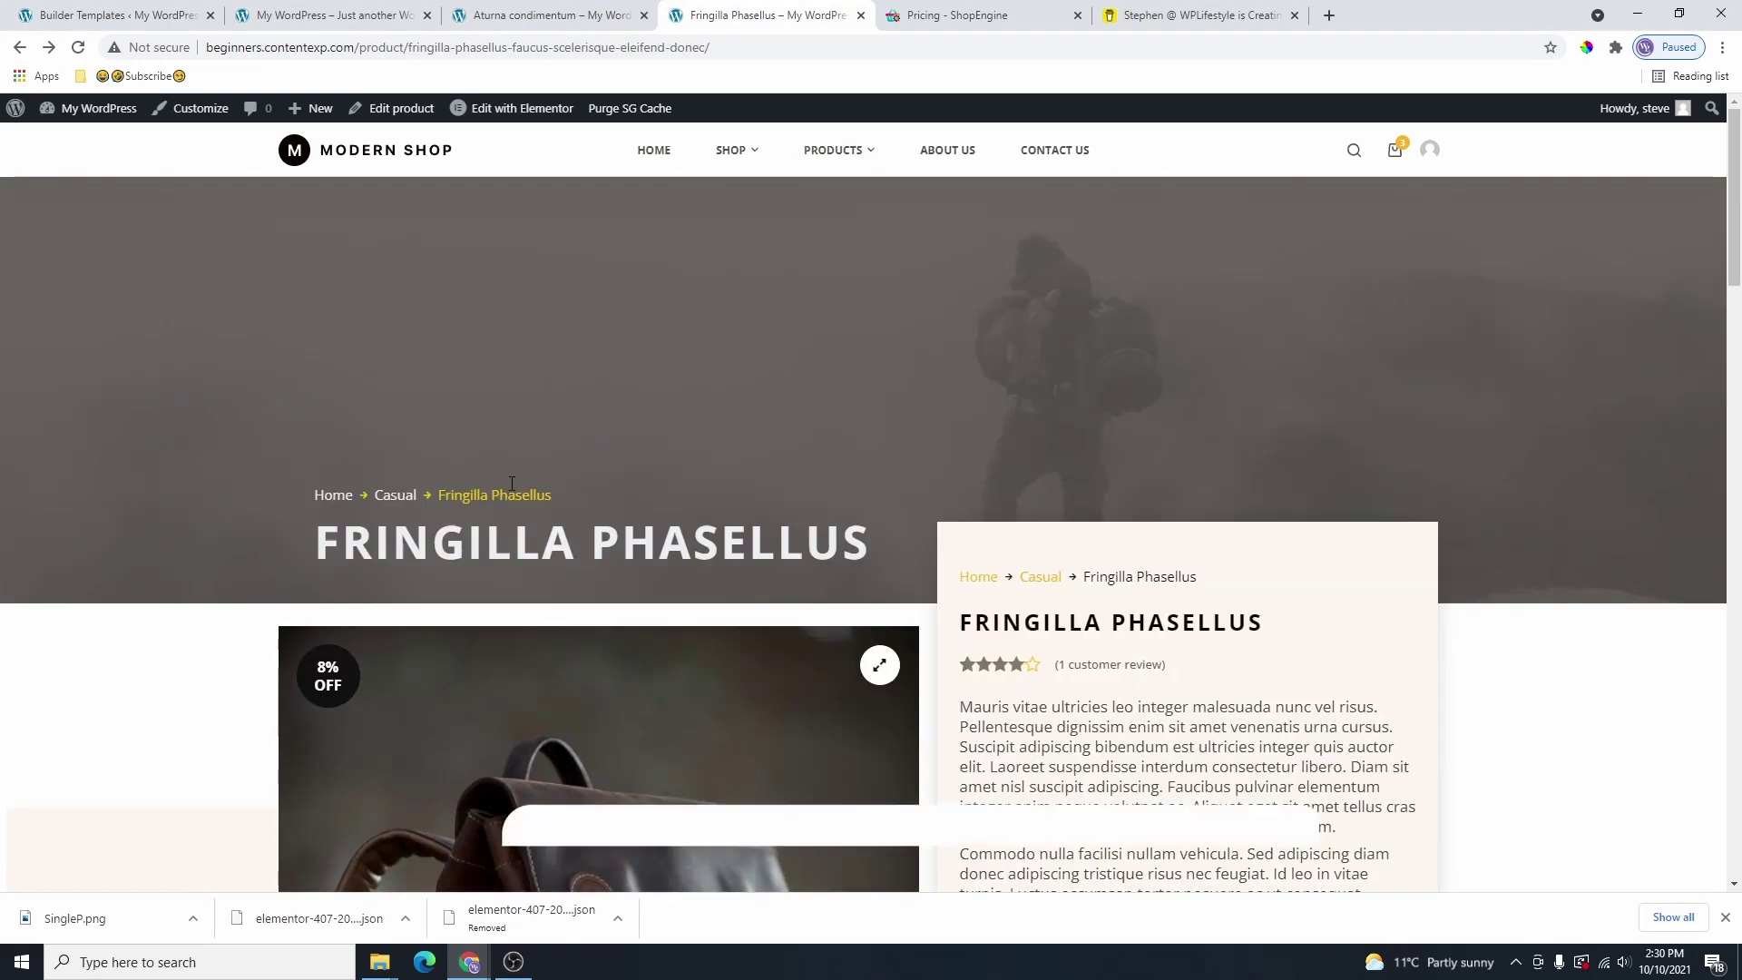
key(ctrl+shift+Tab)
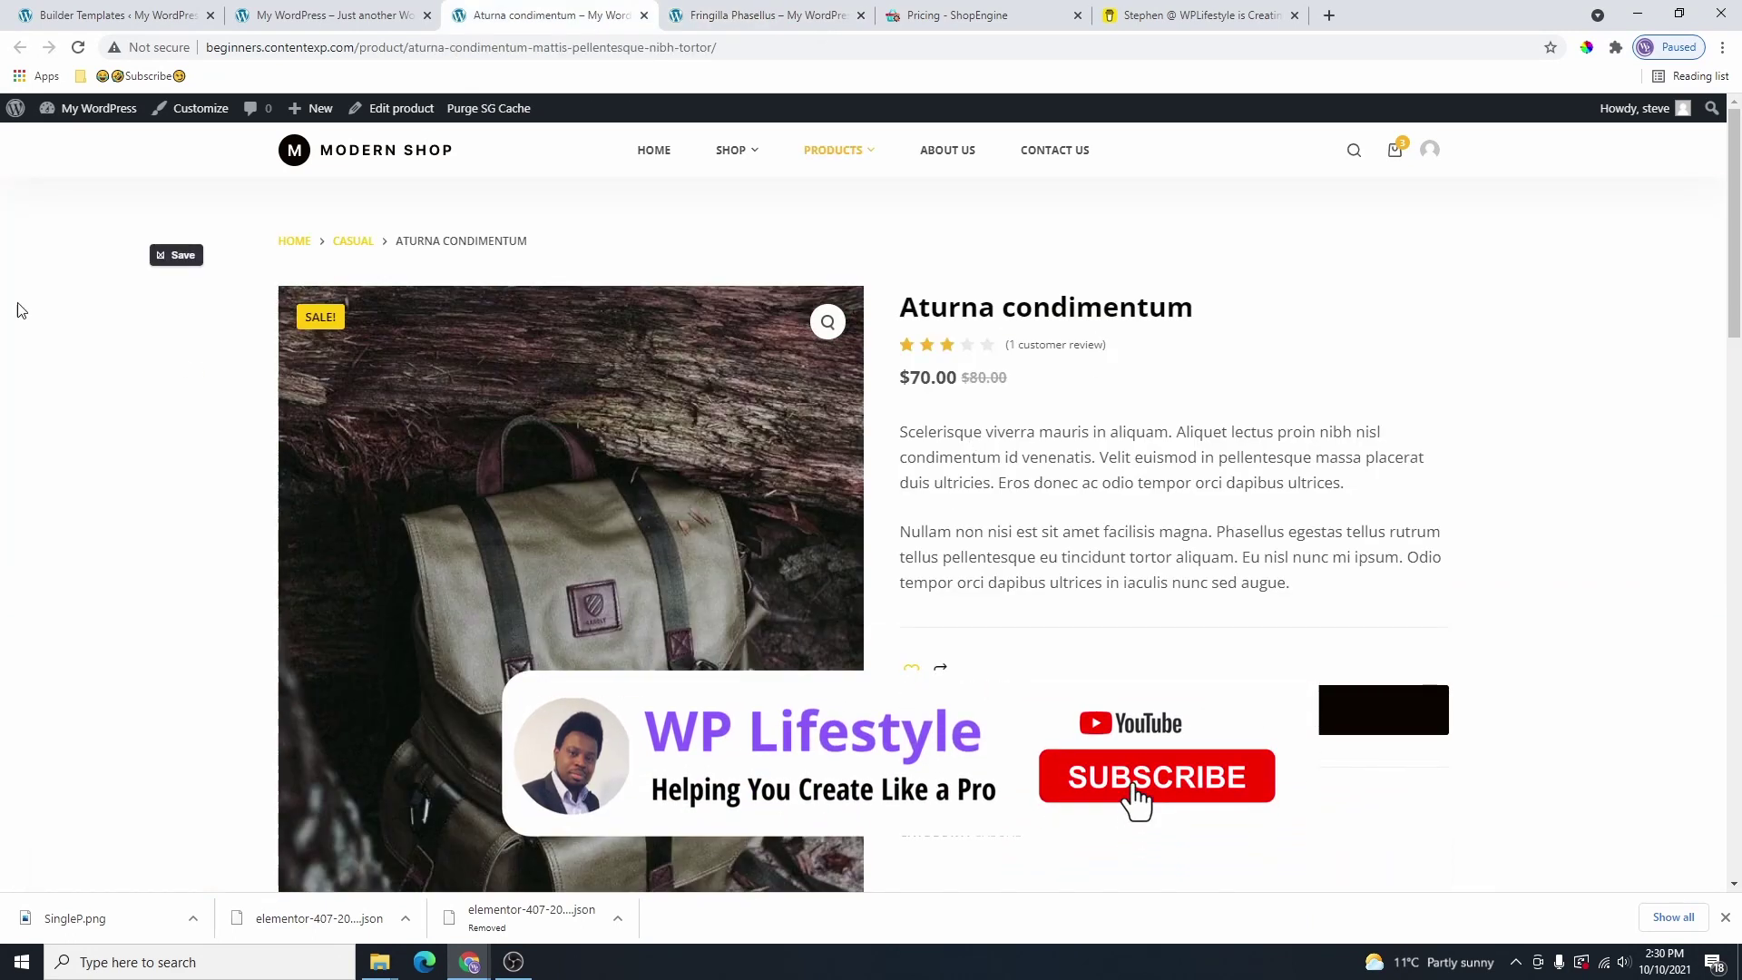
scroll(1229, 541, down, 7)
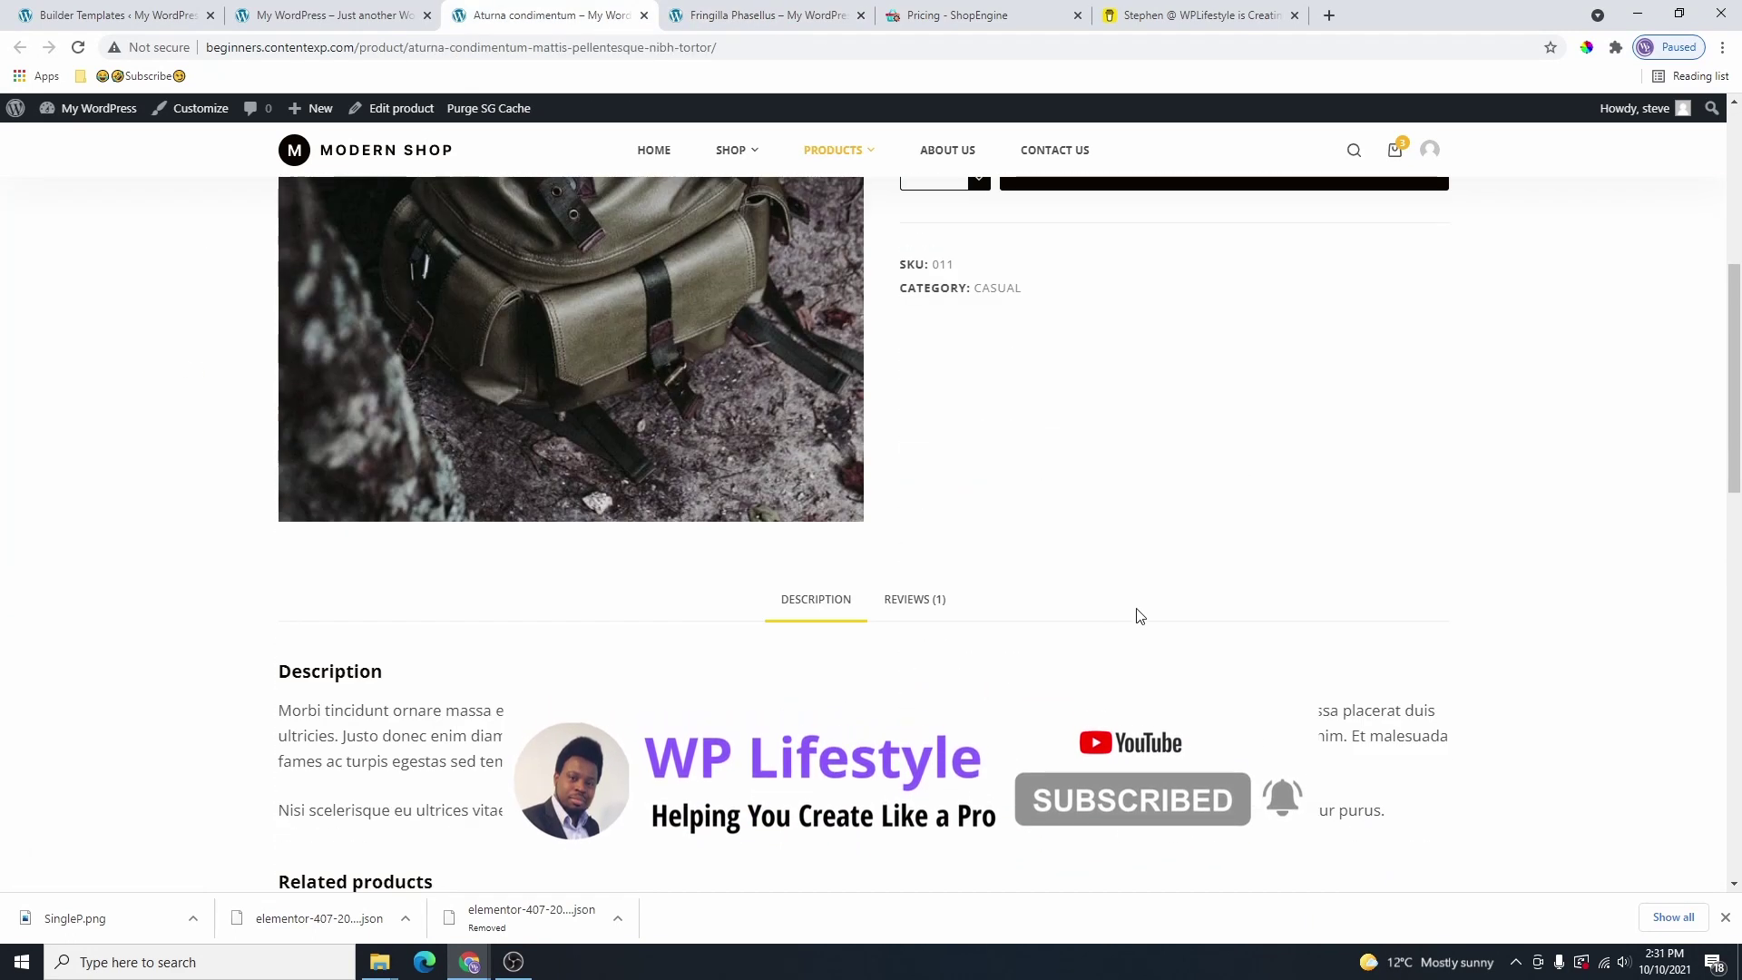
scroll(1117, 590, up, 6)
key(ctrl+Tab)
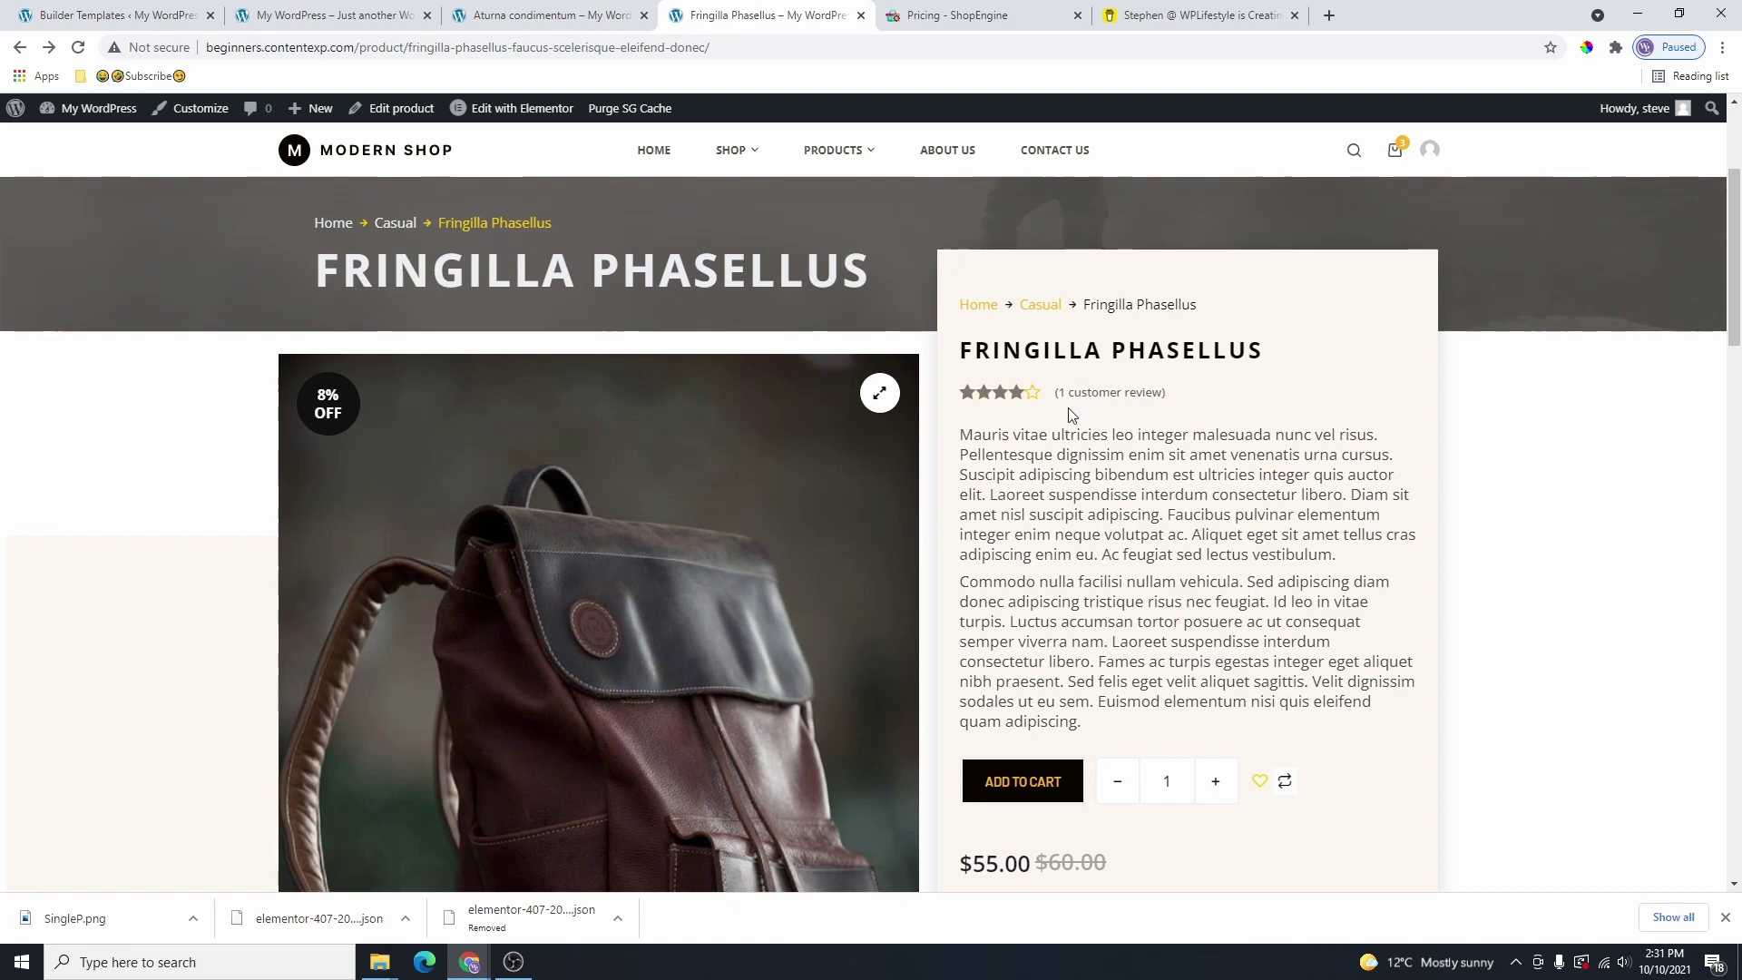
scroll(1228, 411, down, 10)
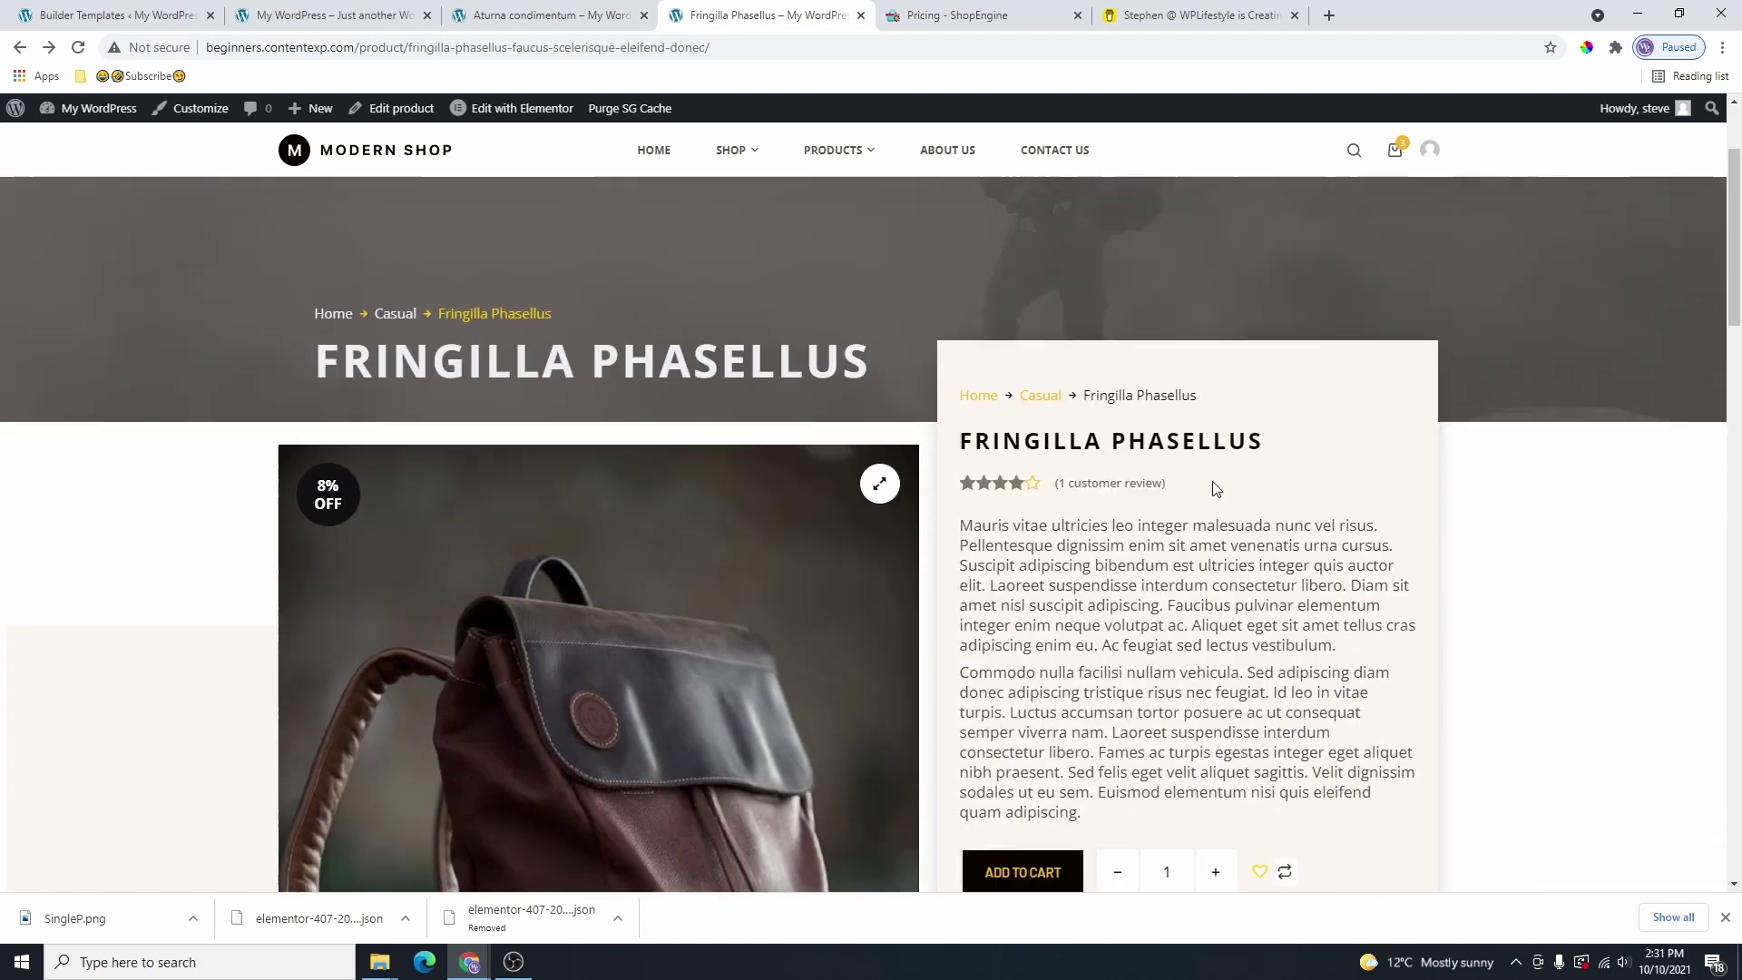
scroll(1225, 586, down, 3)
scroll(1217, 576, up, 15)
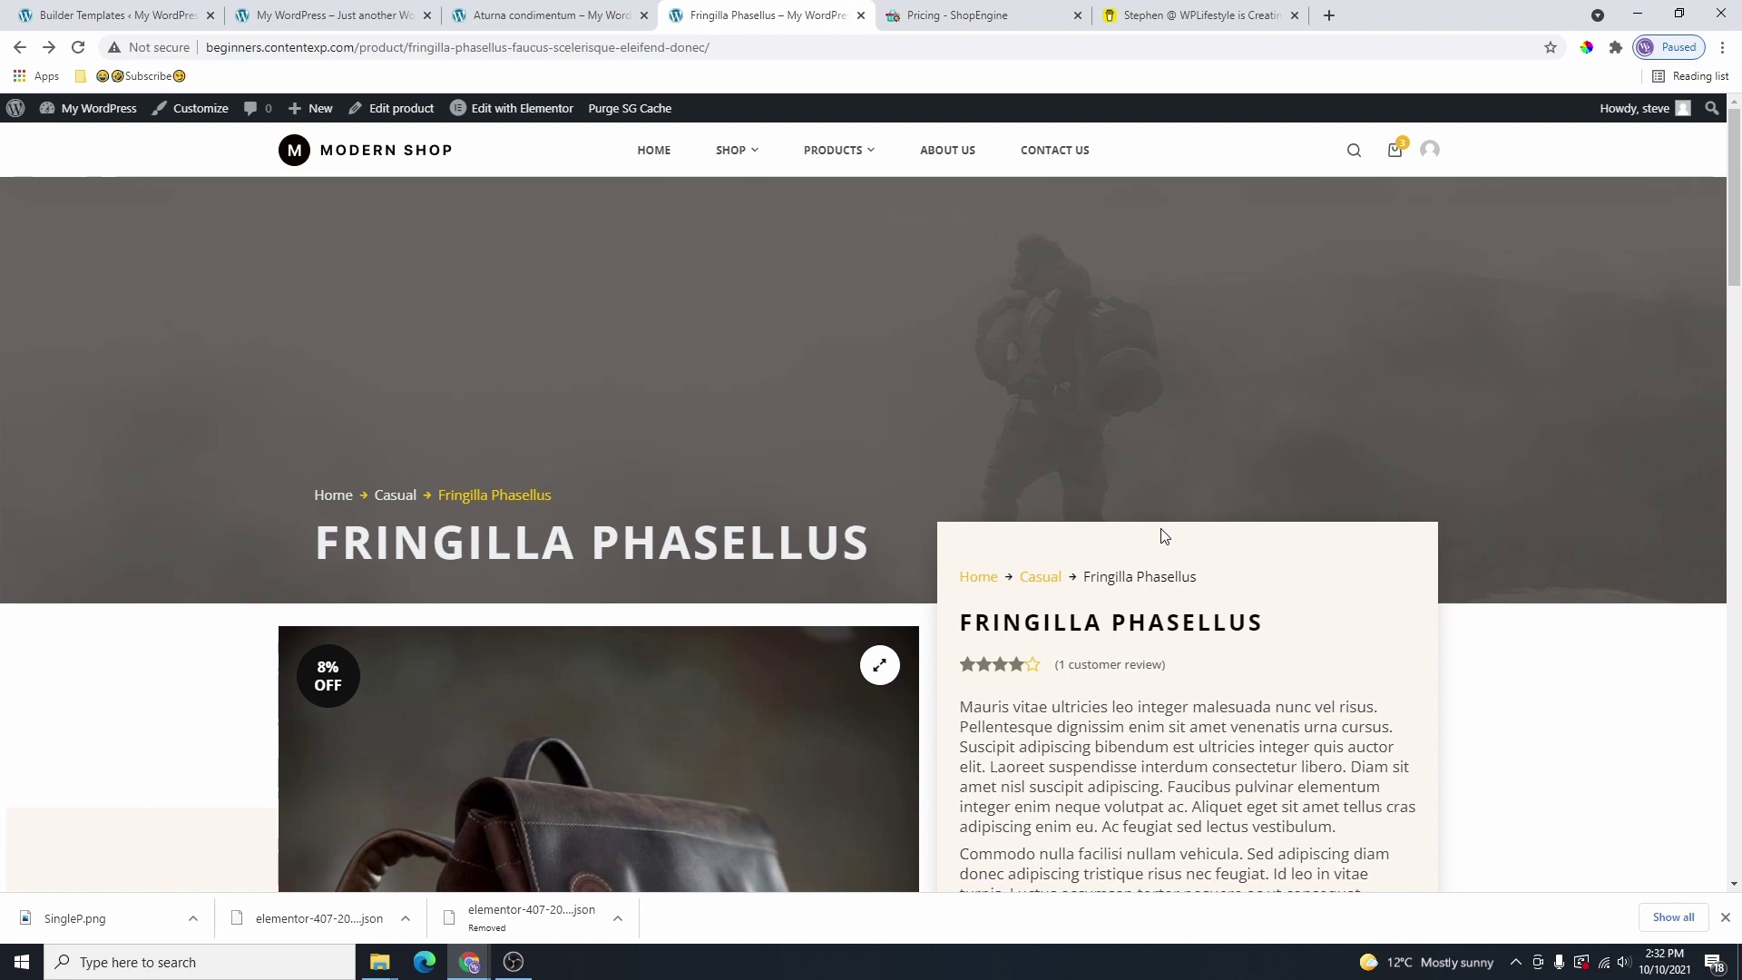
scroll(1164, 535, down, 8)
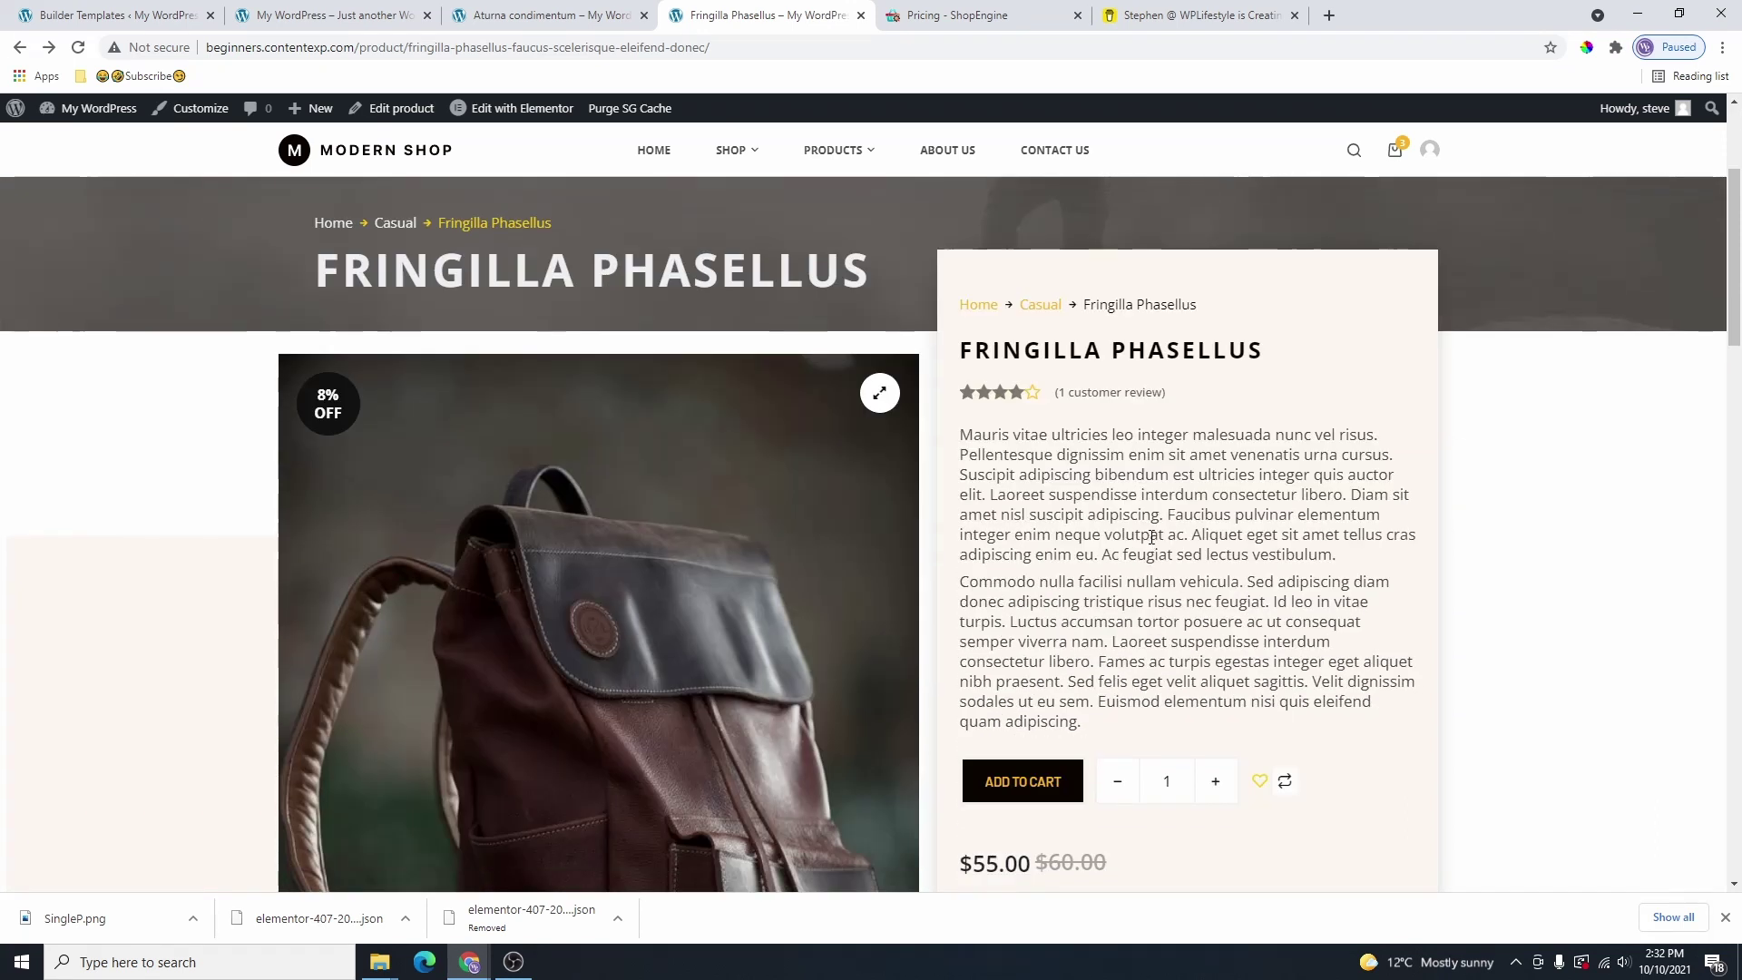
scroll(1161, 570, down, 2)
scroll(1147, 549, up, 3)
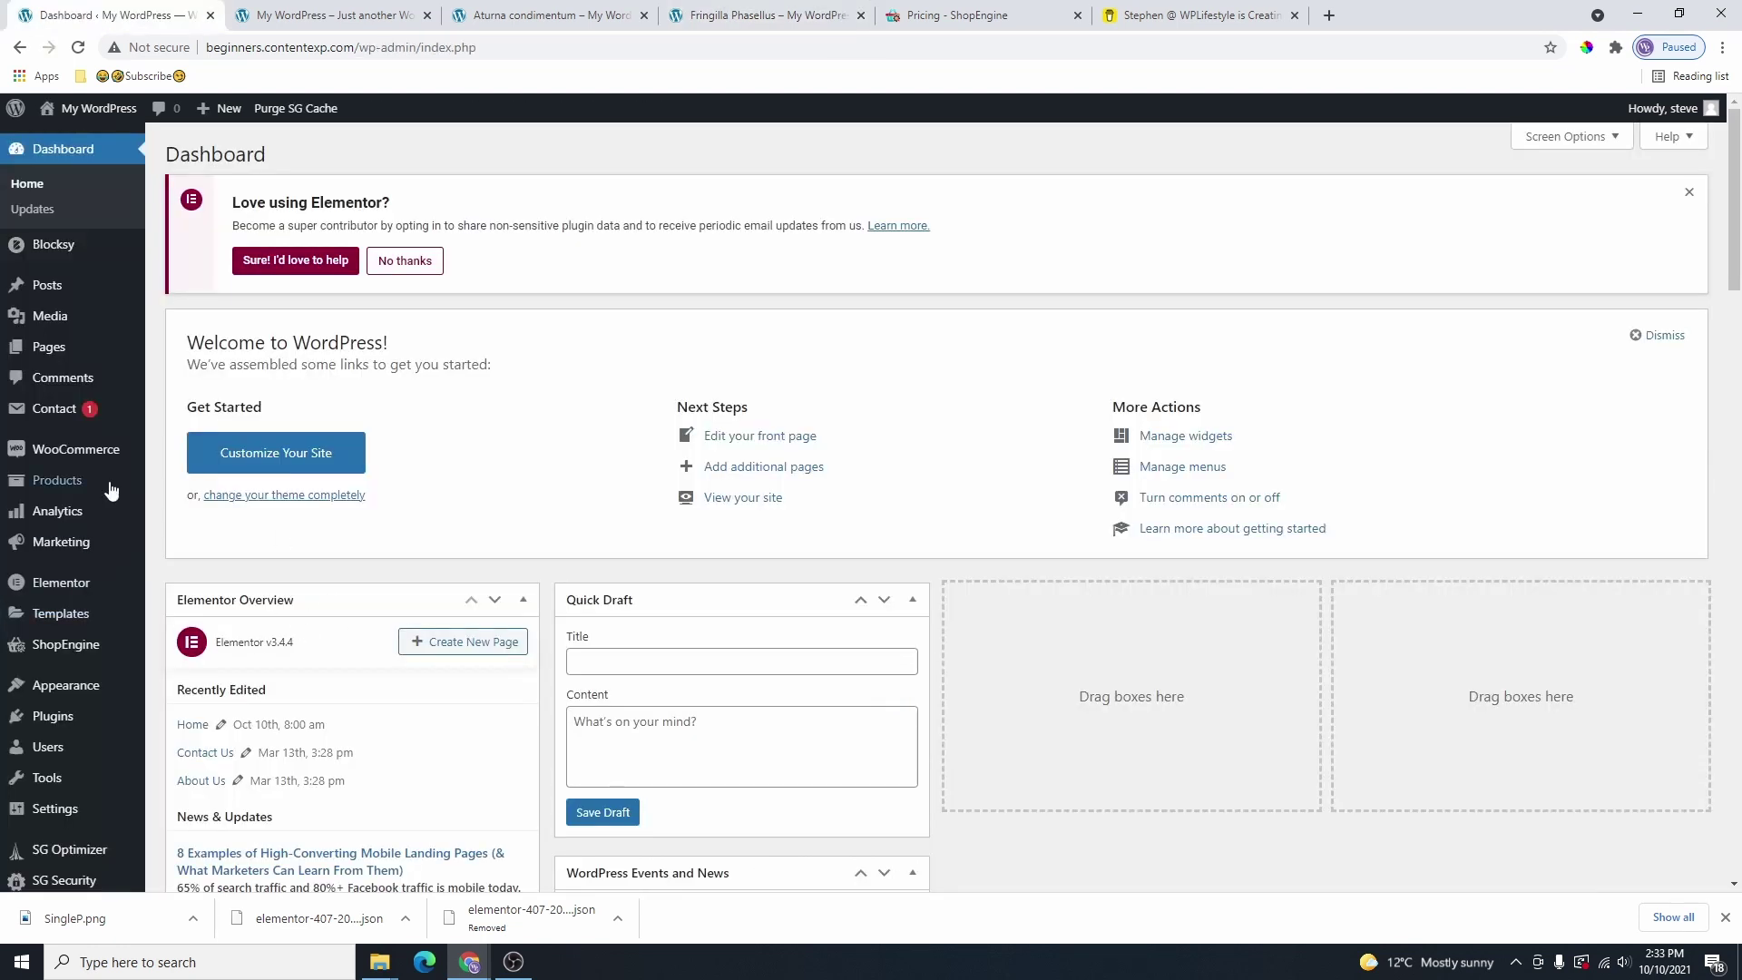
Search the WordPress plugin directory for "shopengine" from the page for adding new plugins.
scroll(464, 427, down, 2)
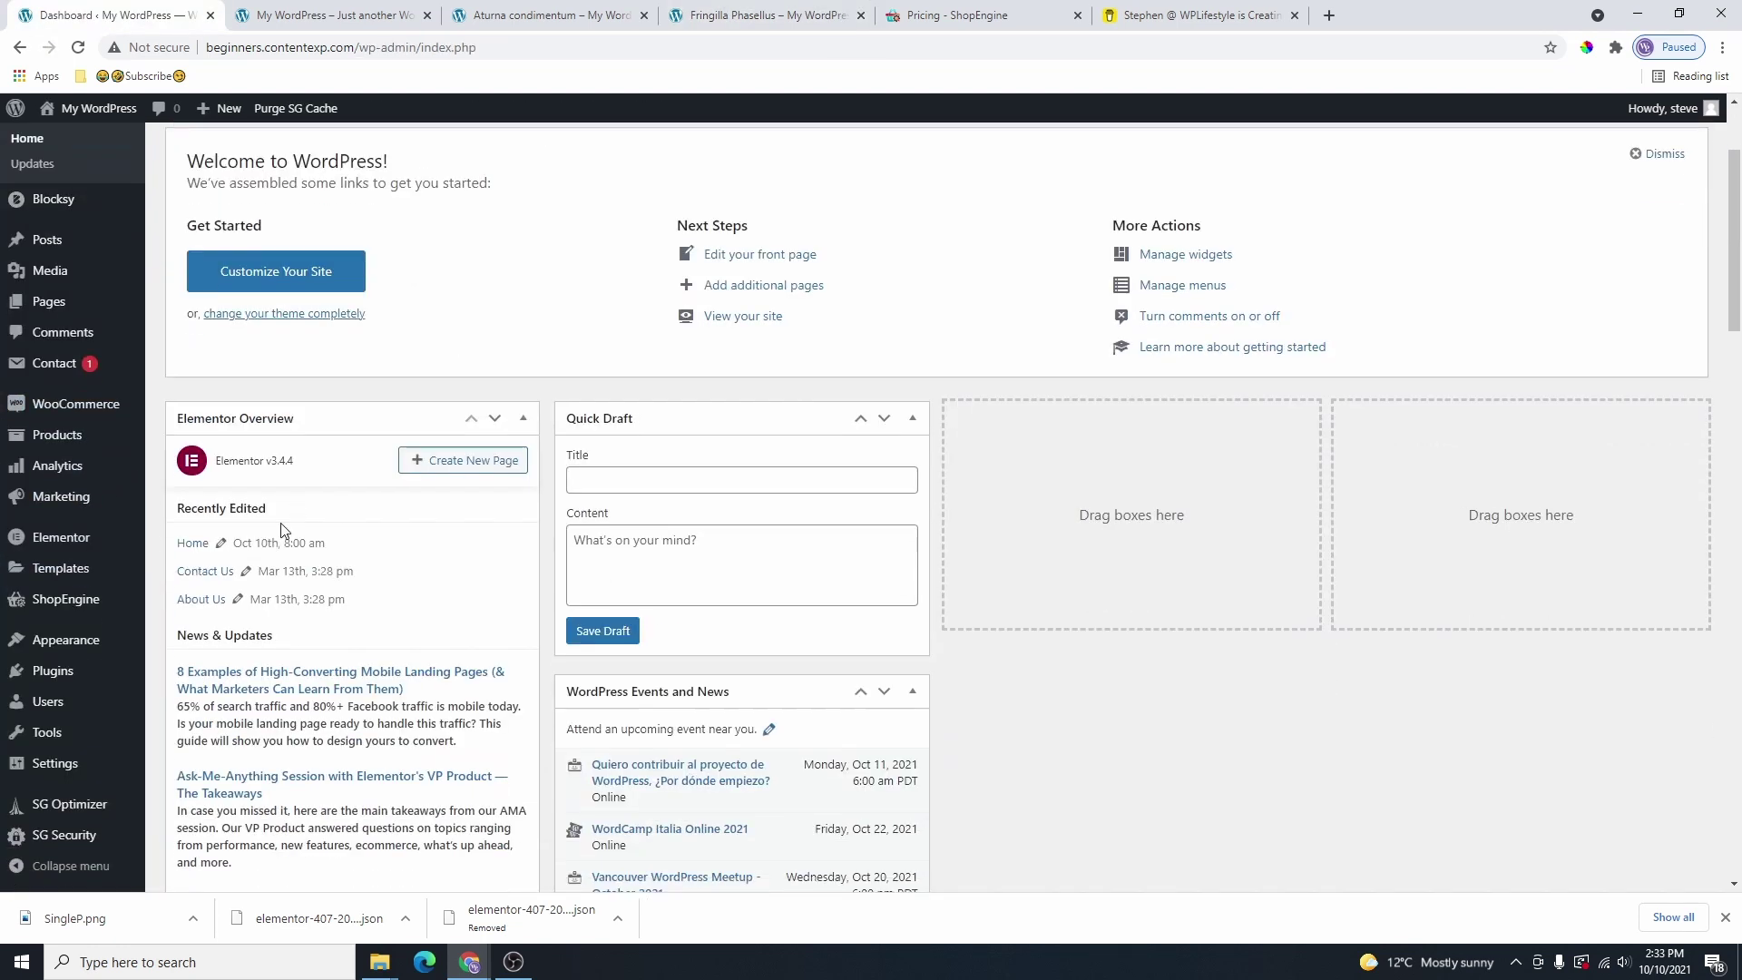
mouse_move(81, 655)
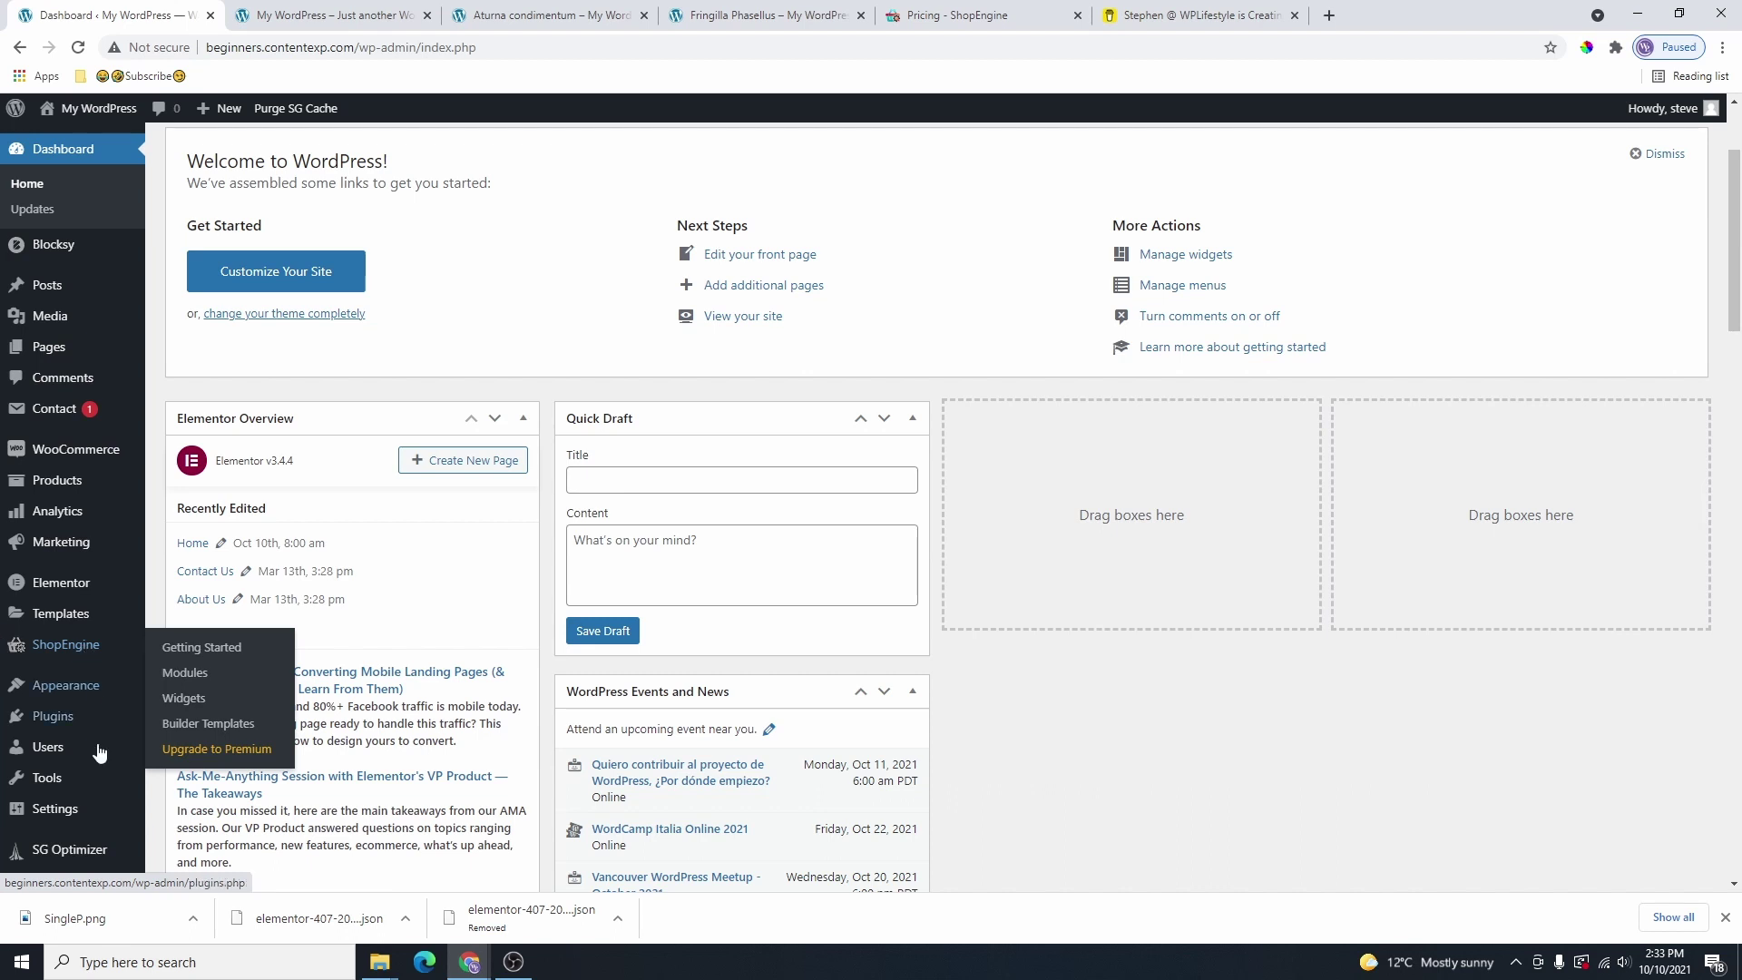
mouse_move(51, 724)
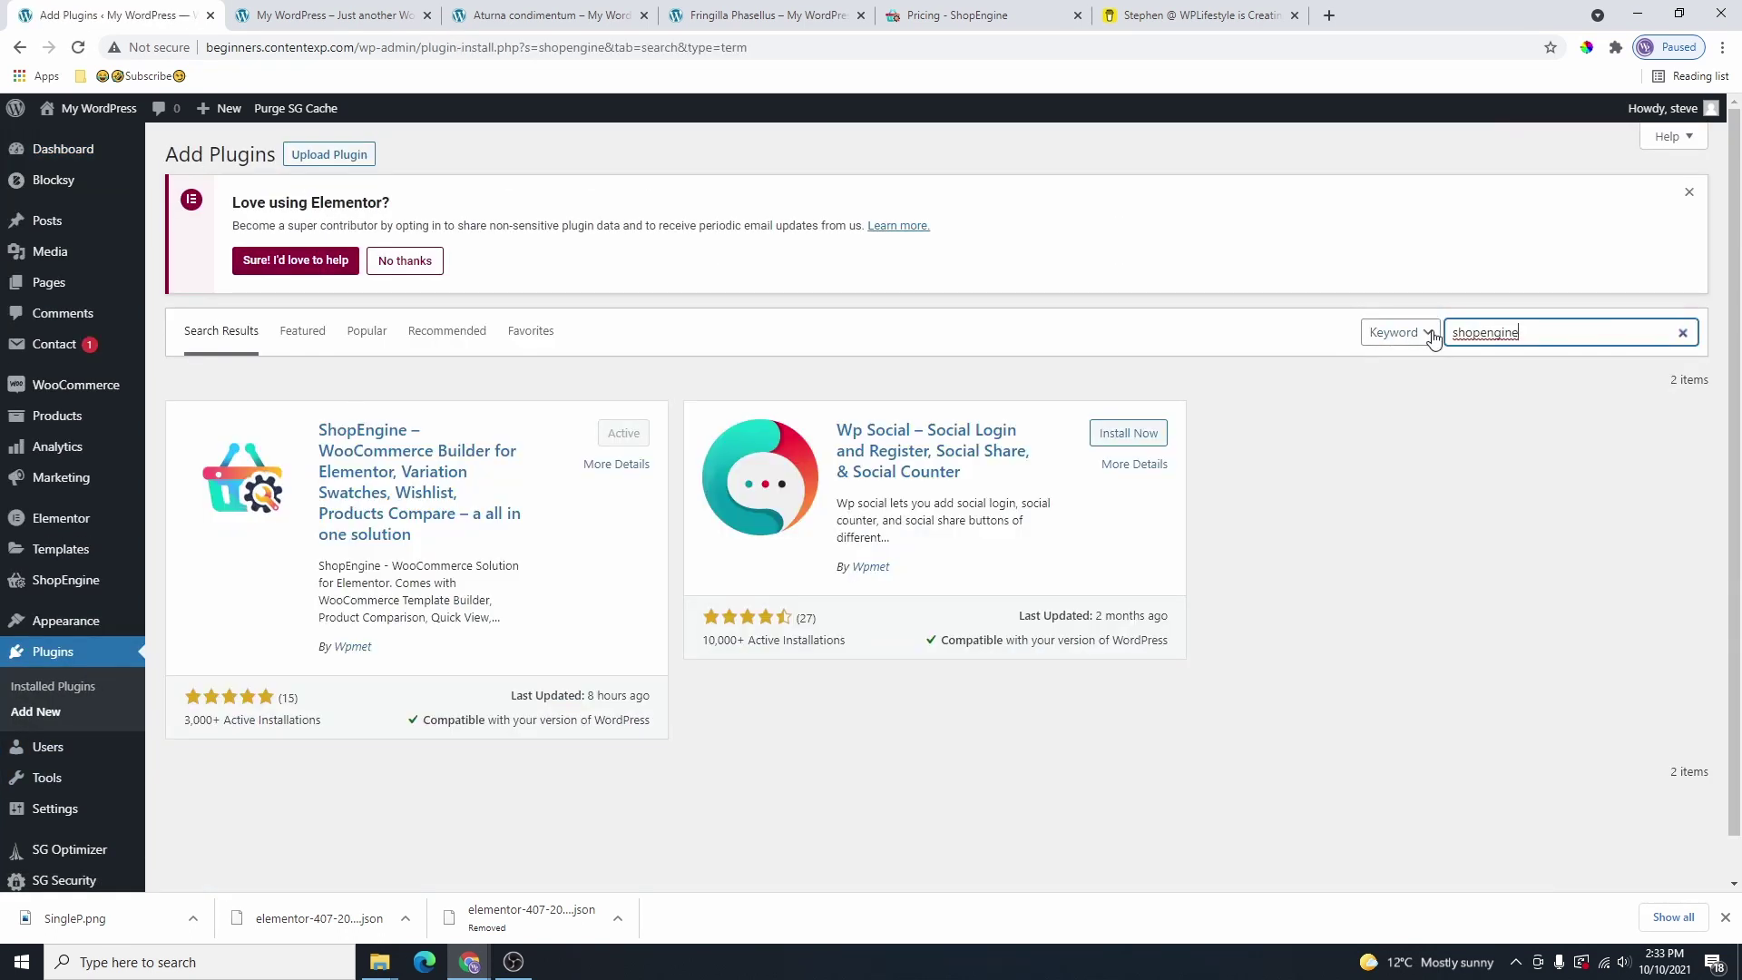
drag(1526, 335, 1448, 336)
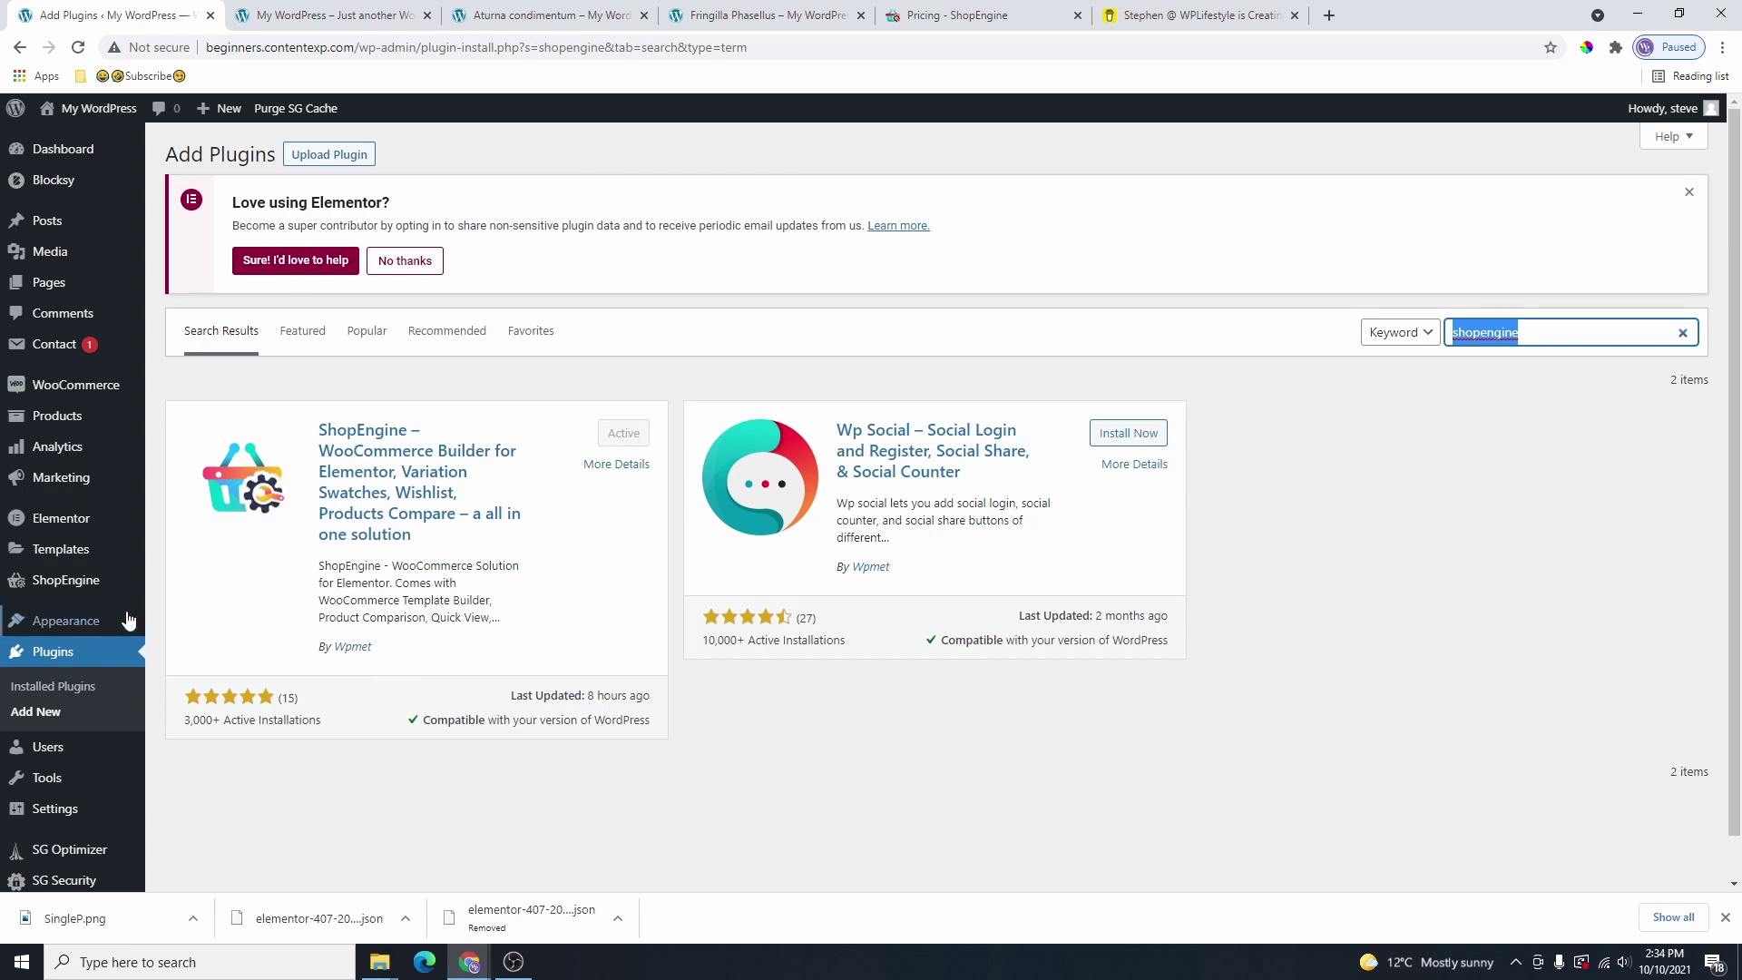
Open ShopEngine's widget settings in the WordPress admin.
mouse_move(72, 588)
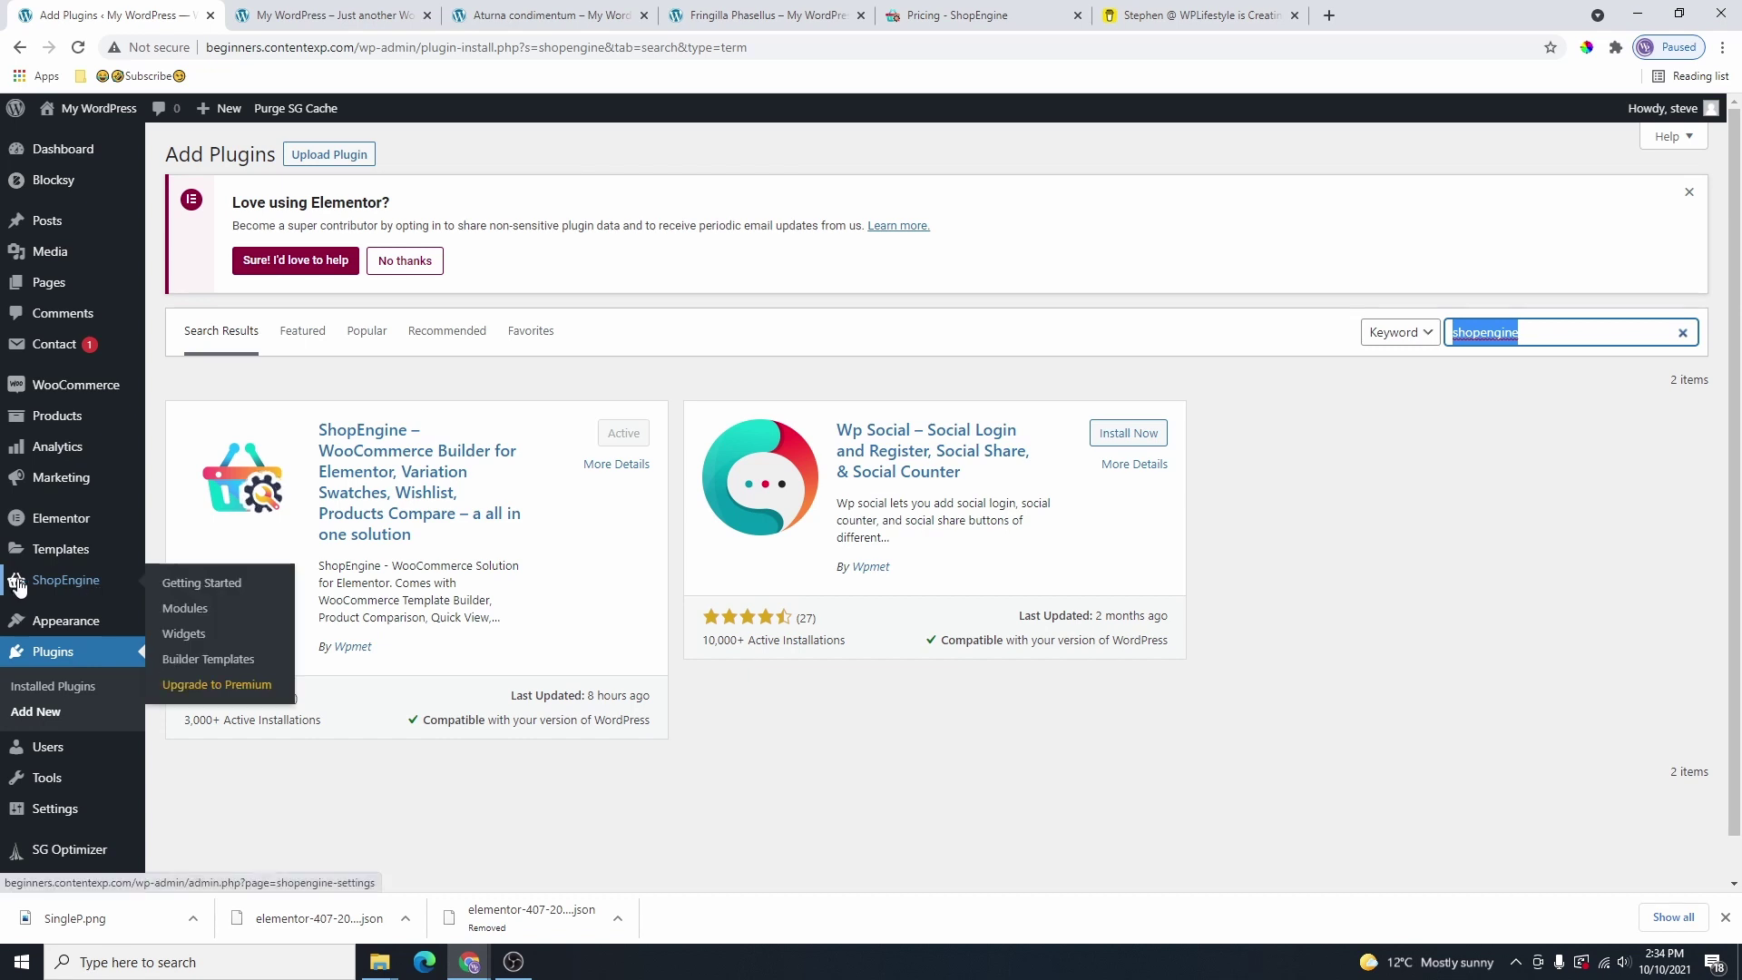
click(49, 583)
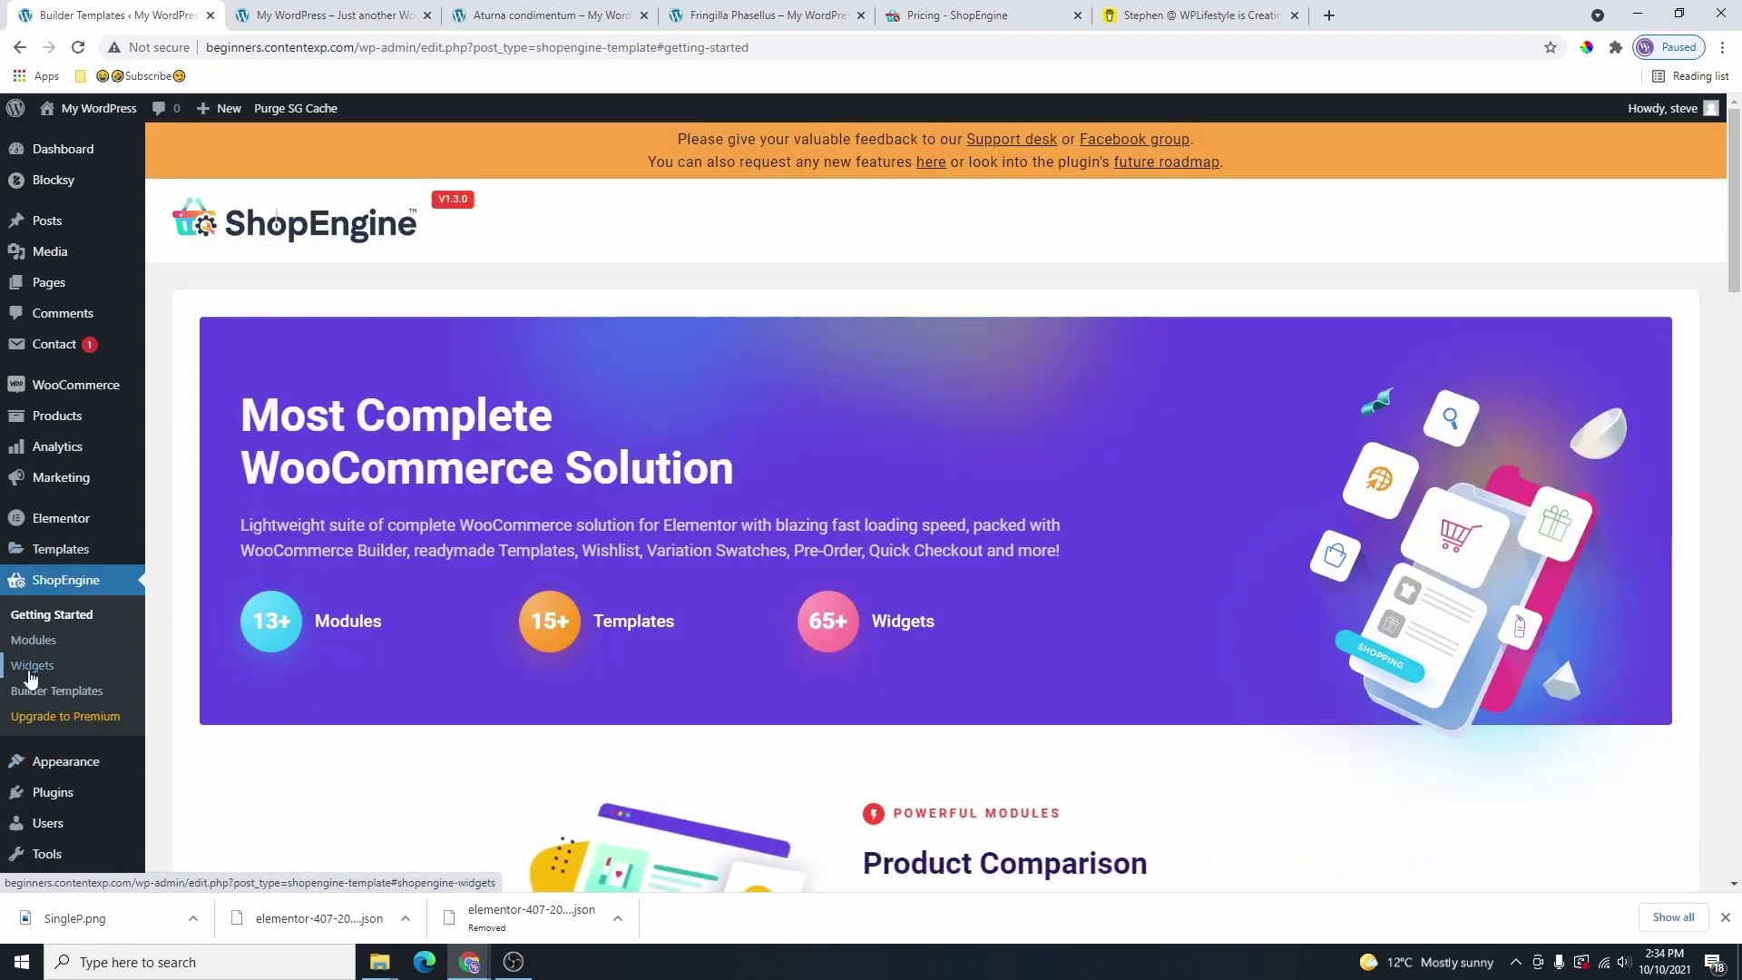
click(30, 670)
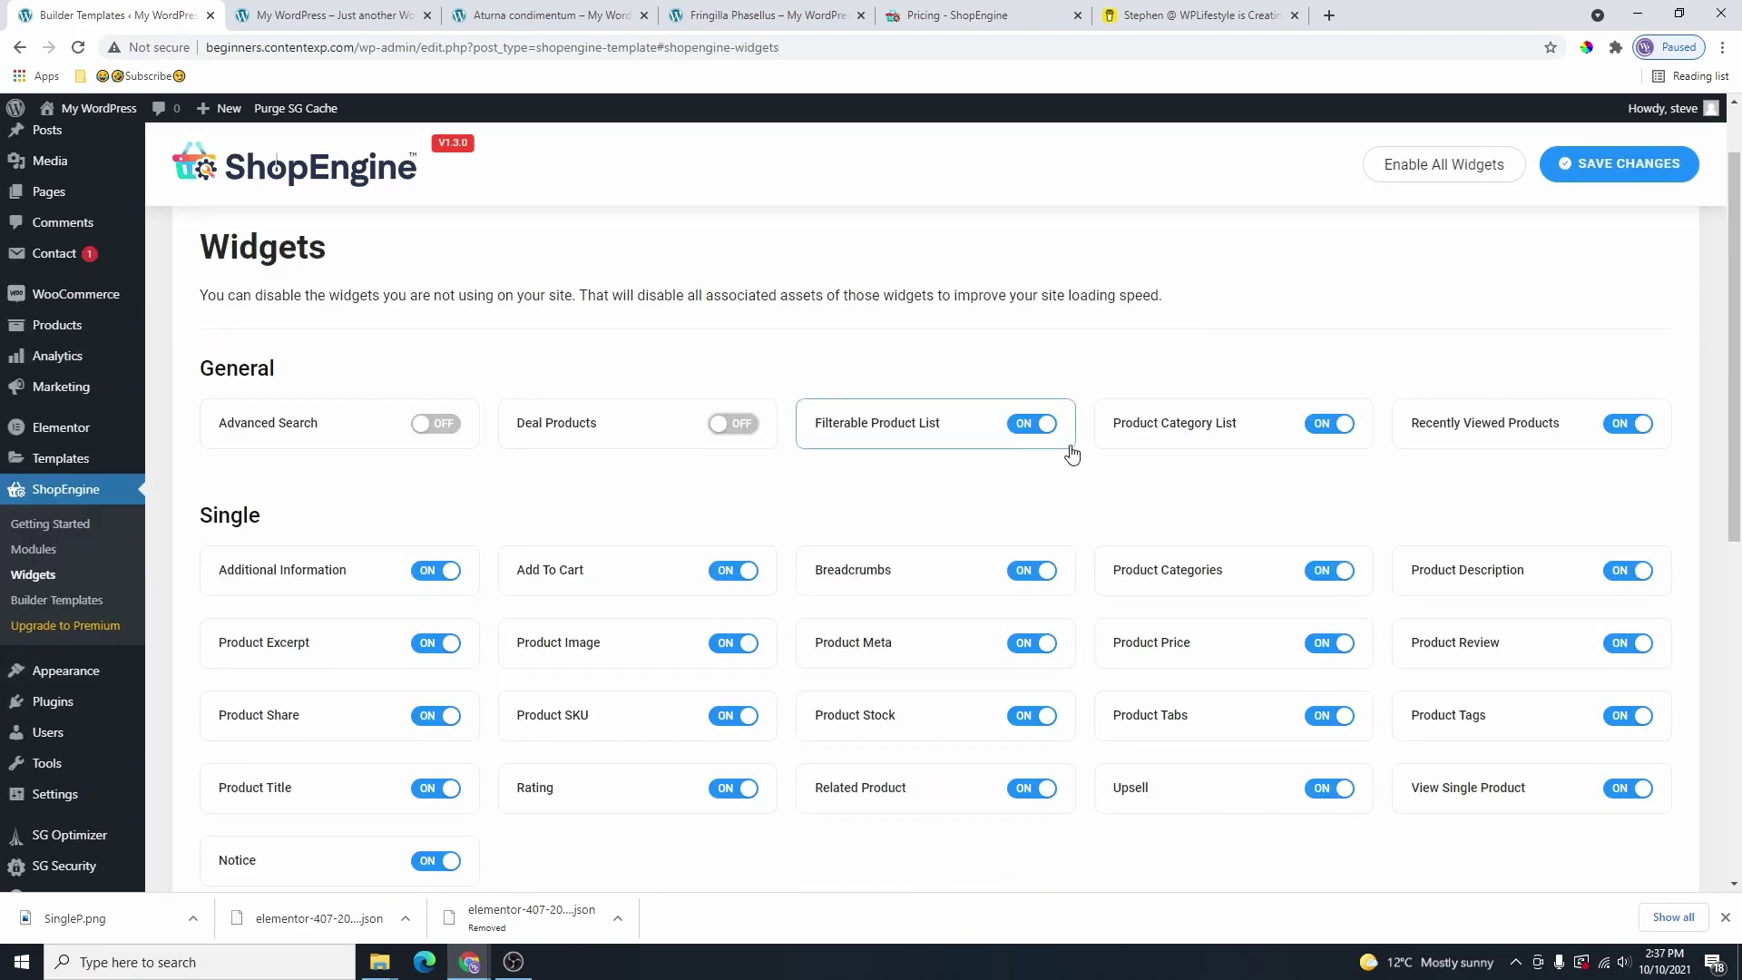
Switch off the Additional Information and Add To Cart widgets in the Single group.
scroll(1433, 469, down, 1)
scroll(1434, 469, down, 2)
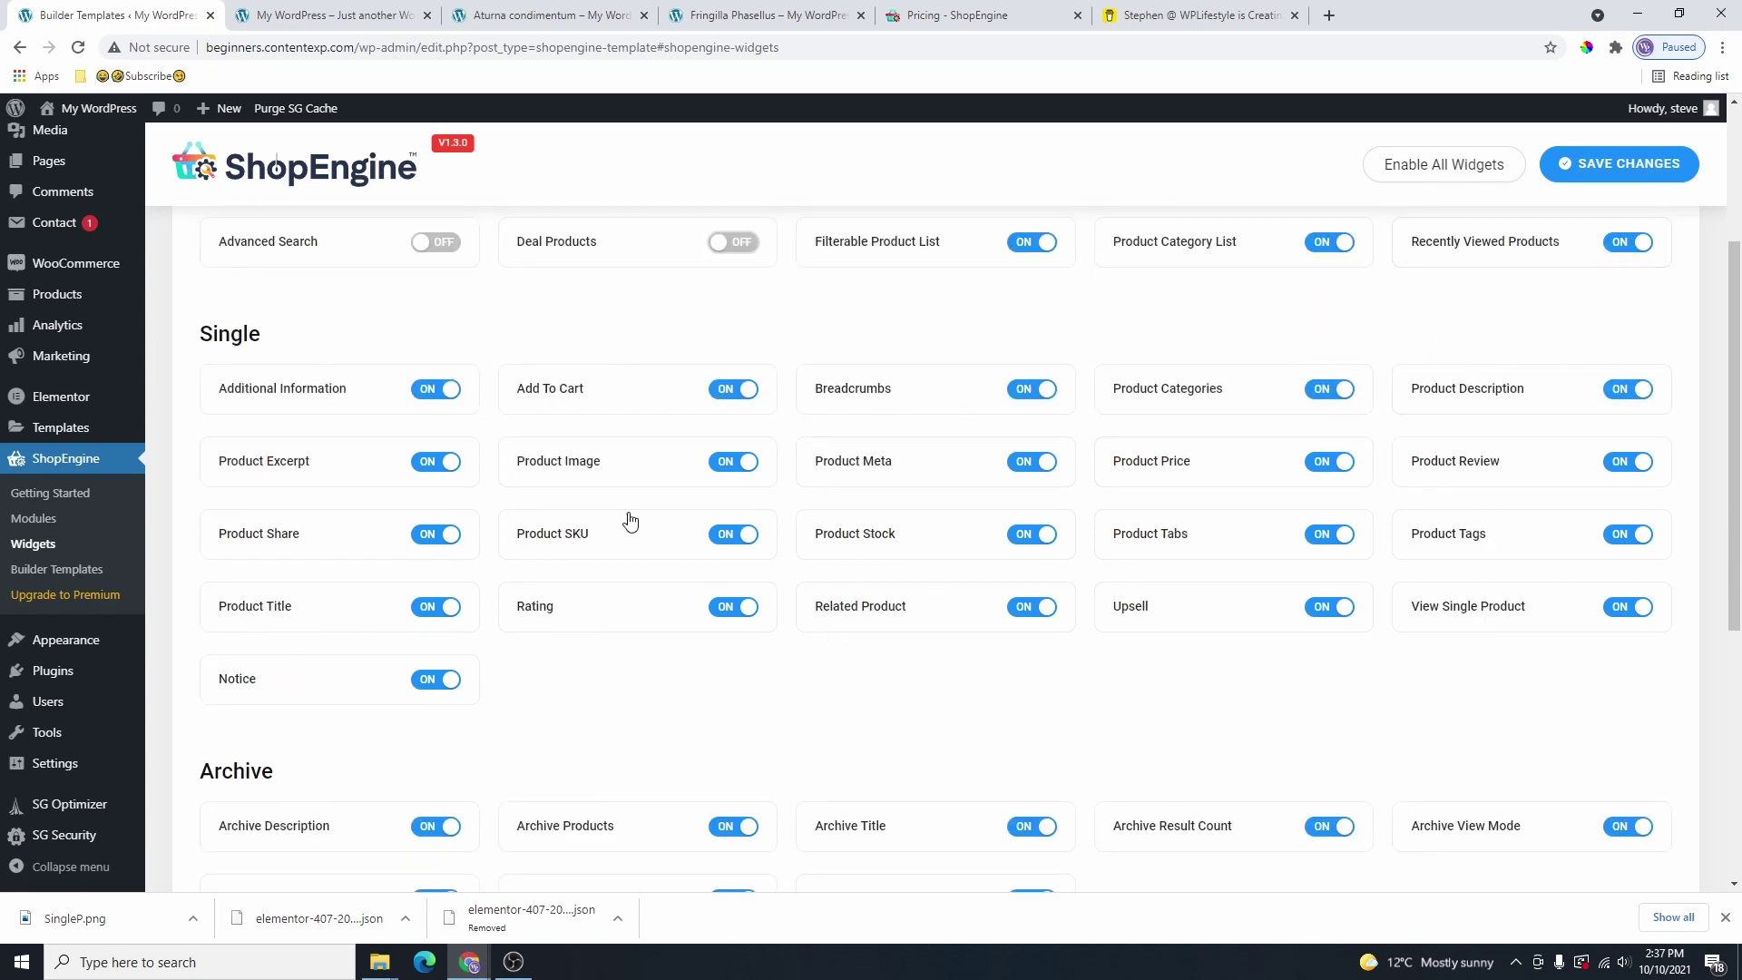
click(435, 388)
click(733, 389)
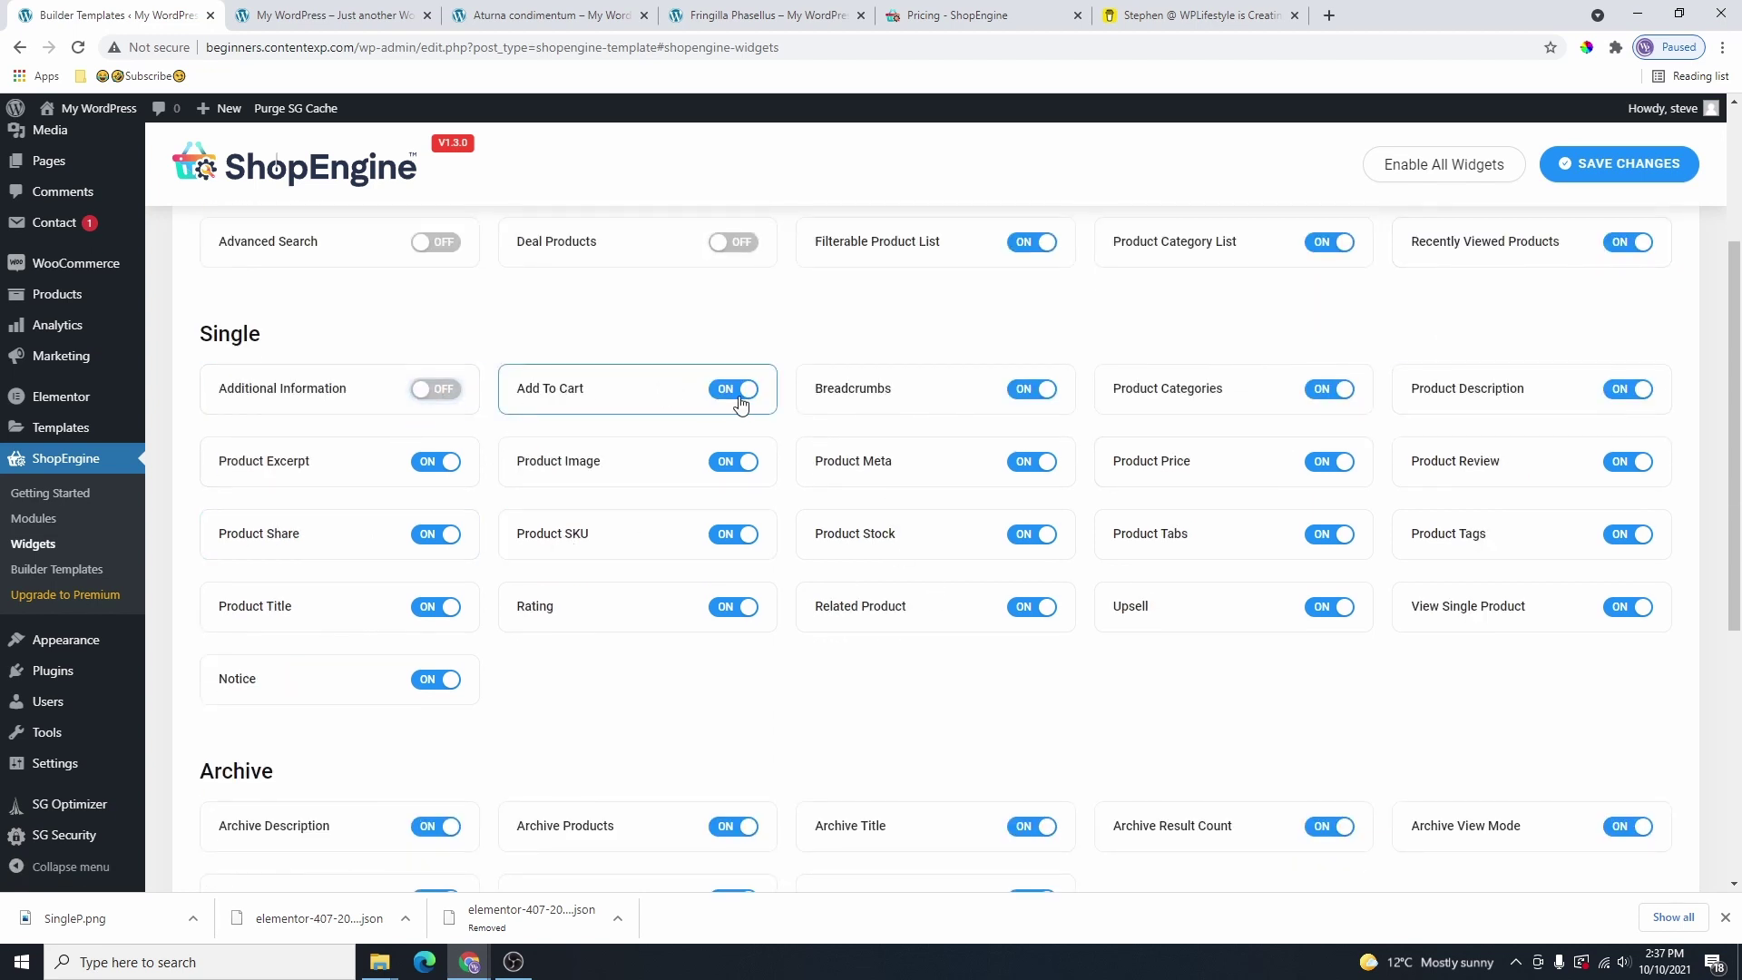
Enable the Advanced Search, Deal Products, Add To Cart and Additional Information widgets and save the widget settings.
scroll(907, 426, up, 1)
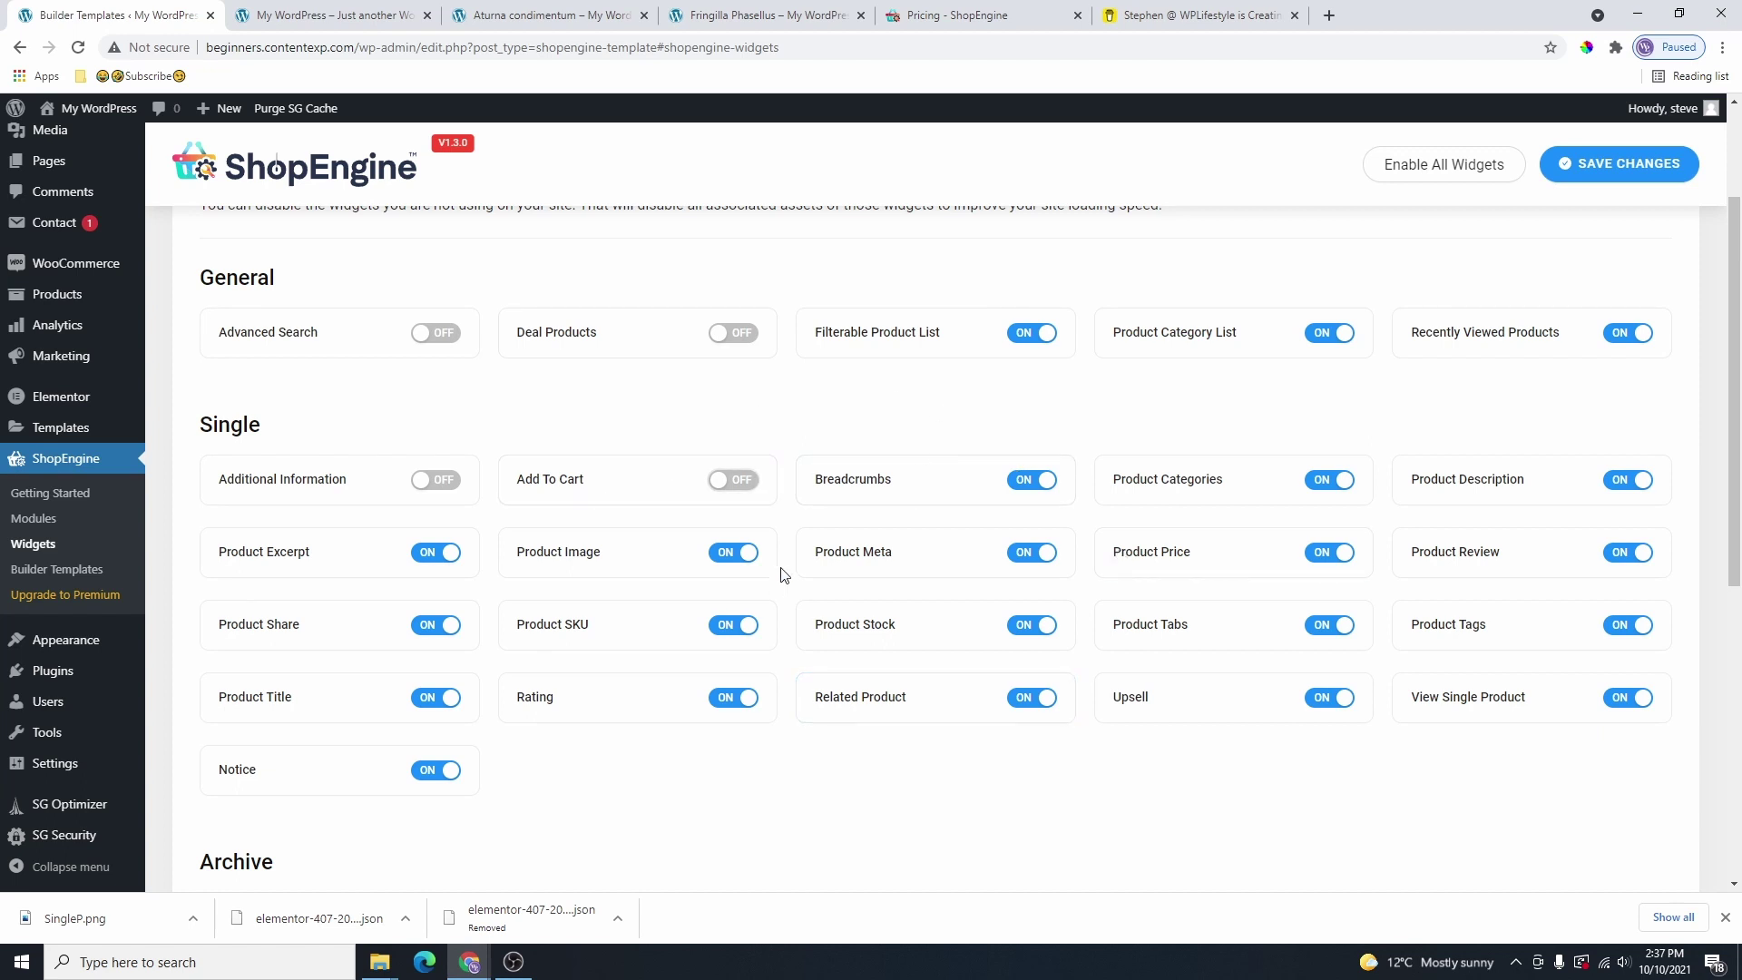
click(364, 343)
click(635, 334)
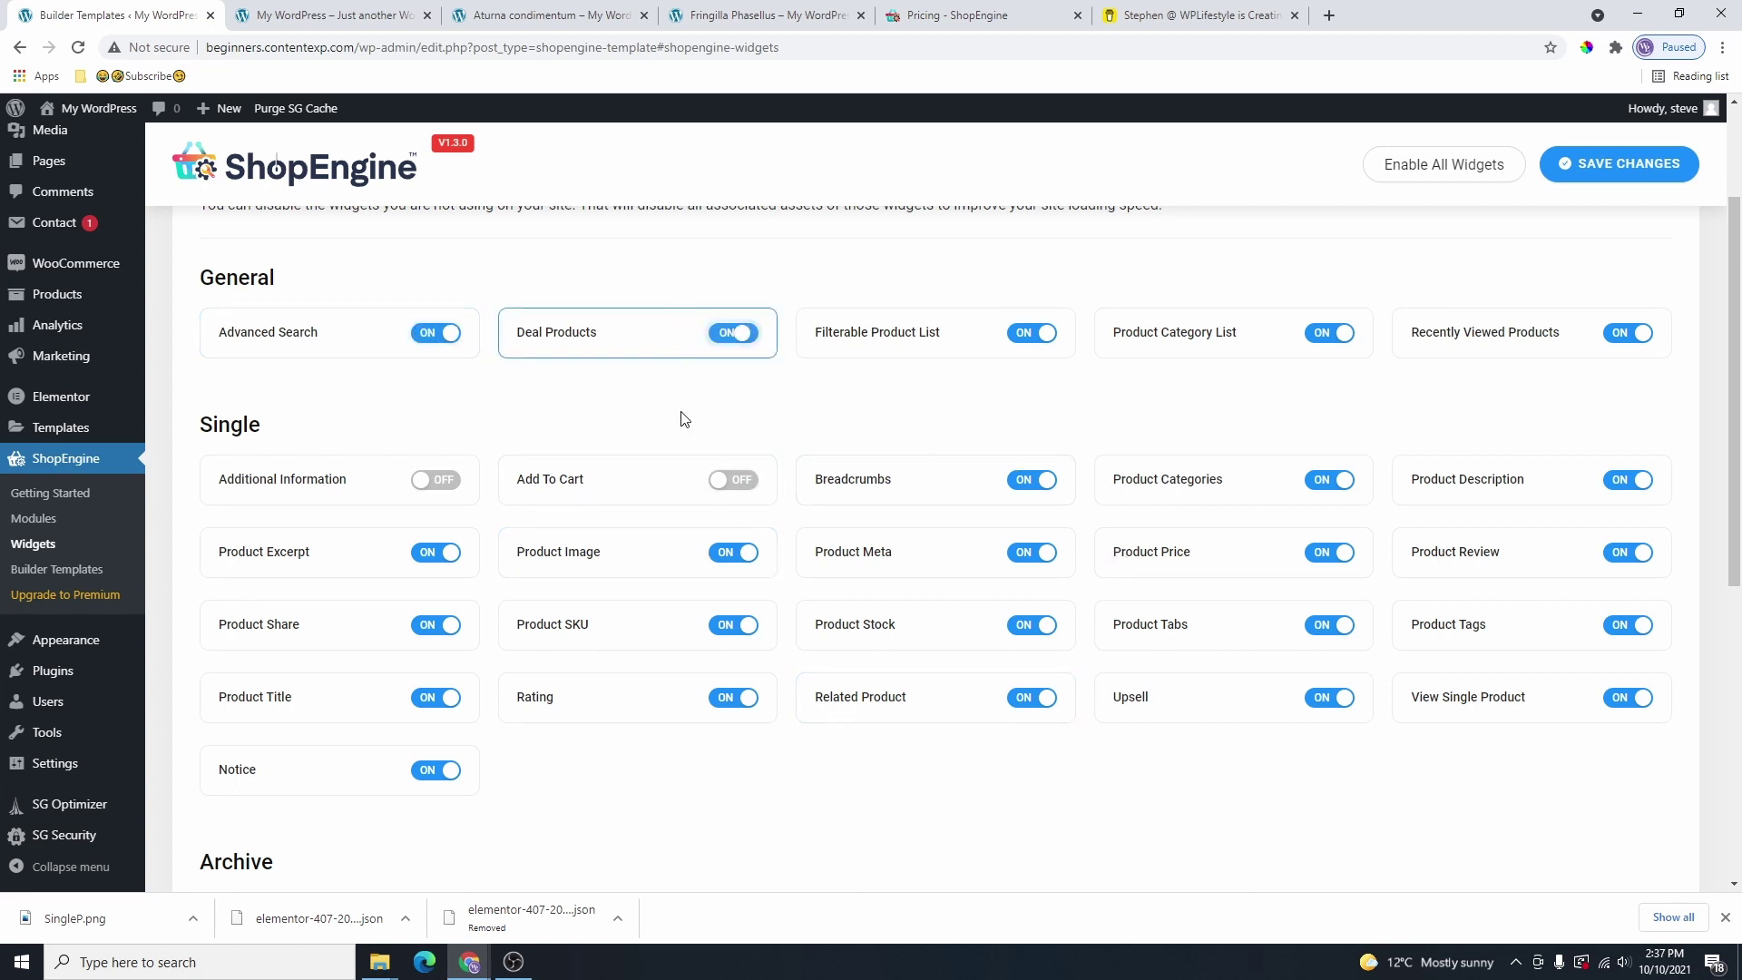
click(695, 485)
click(463, 486)
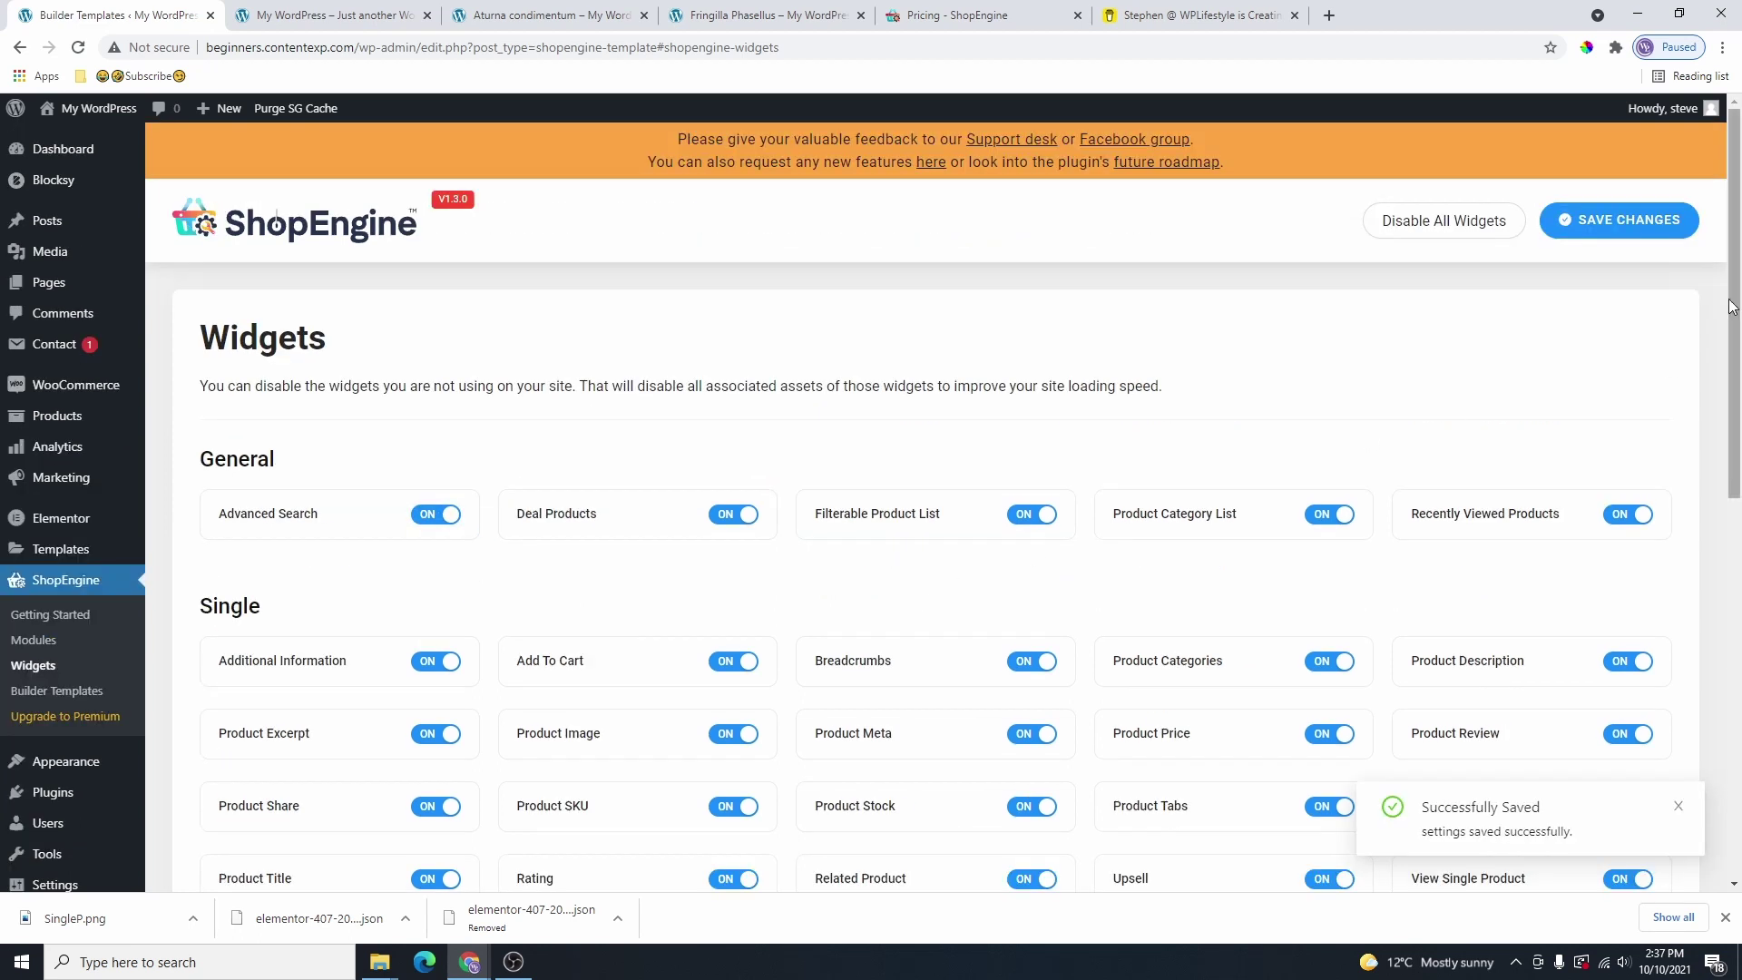
click(1634, 220)
Open ShopEngine's modules page, switch the Quick View module off and back on, and close its settings.
click(15, 640)
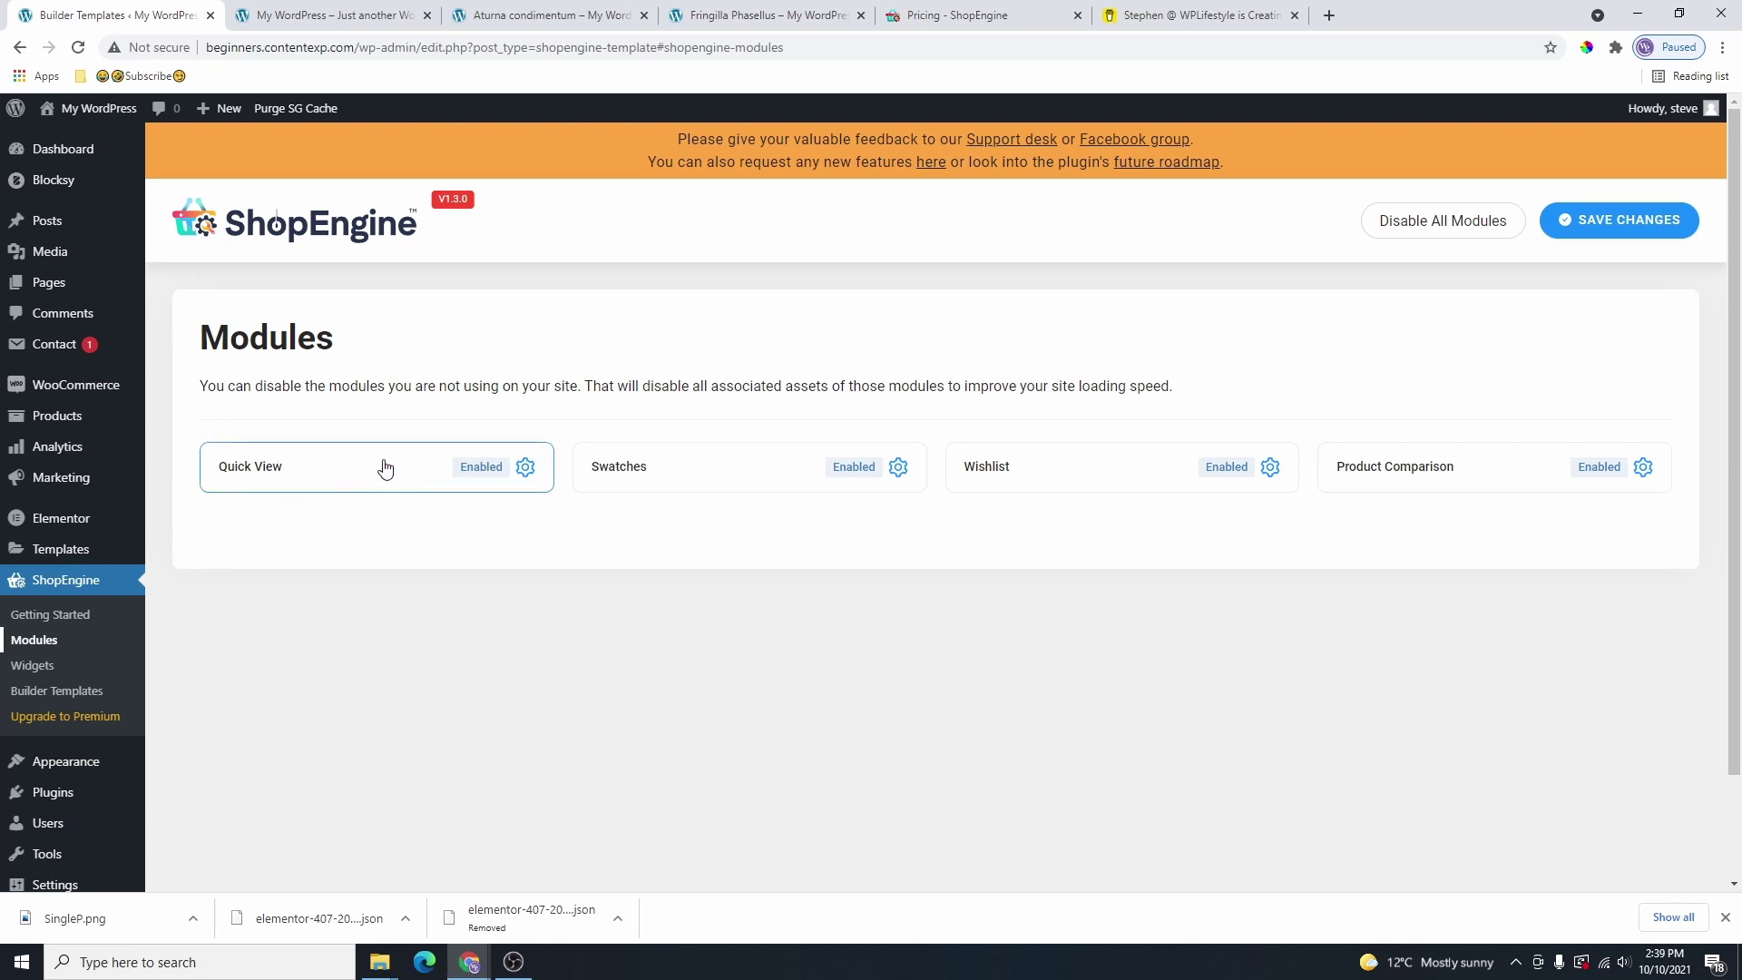
click(525, 467)
click(1166, 237)
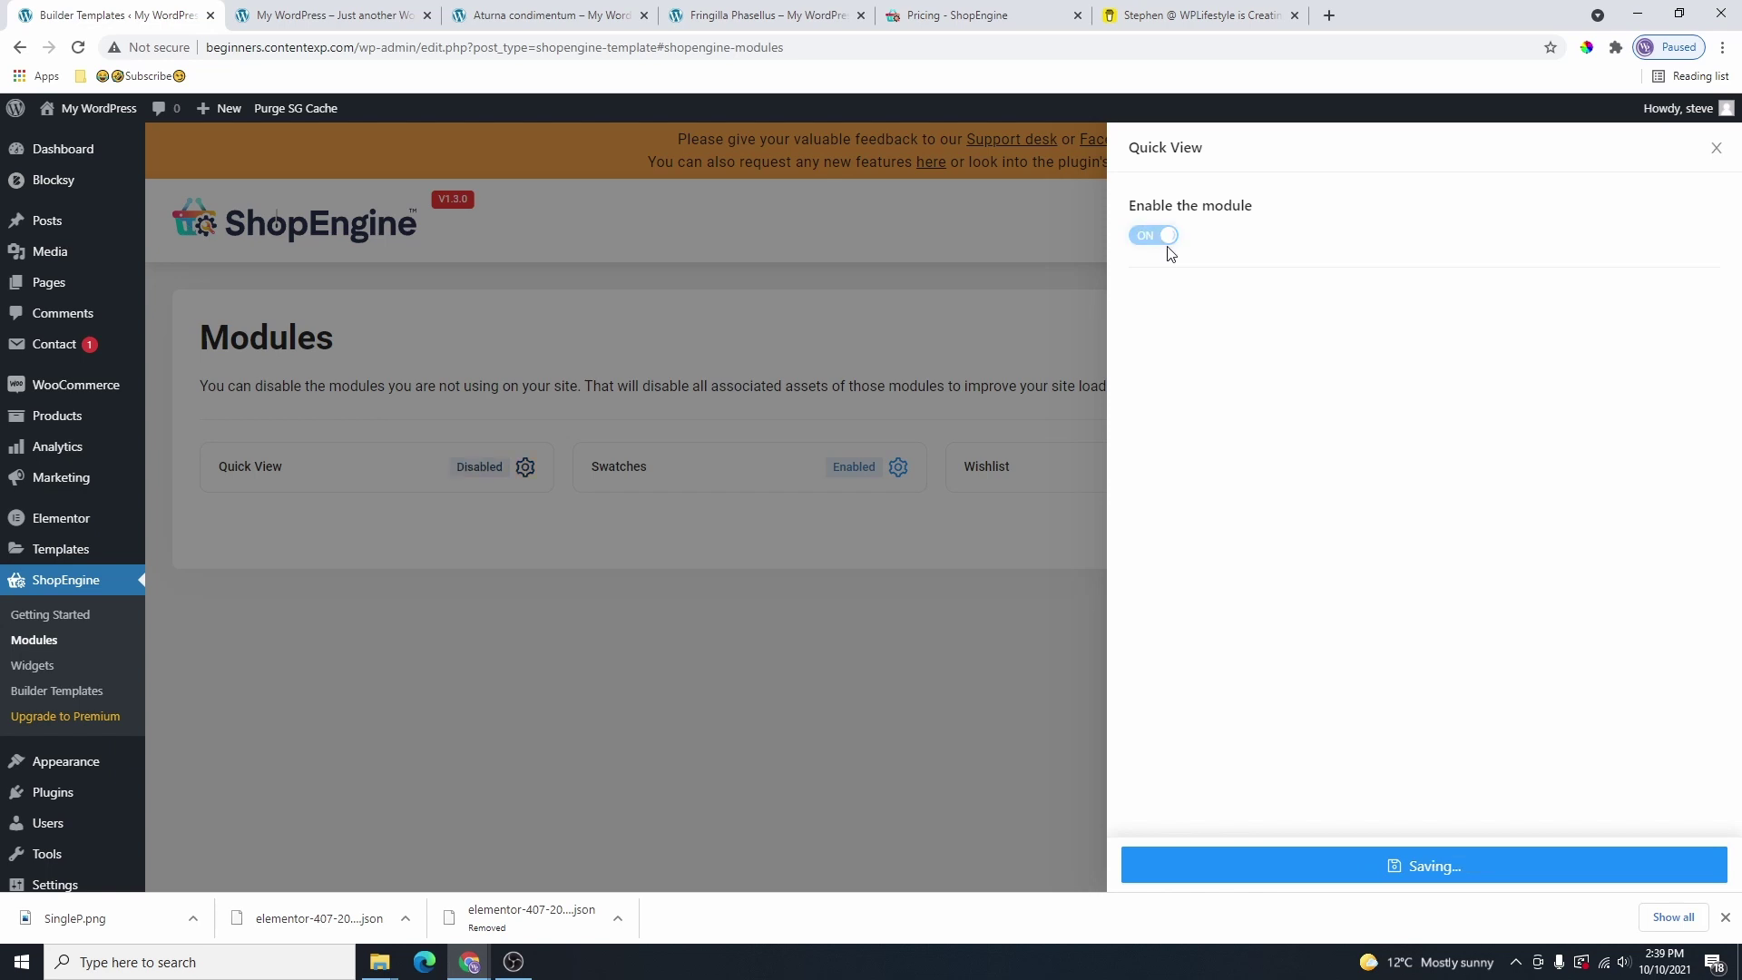
click(1173, 240)
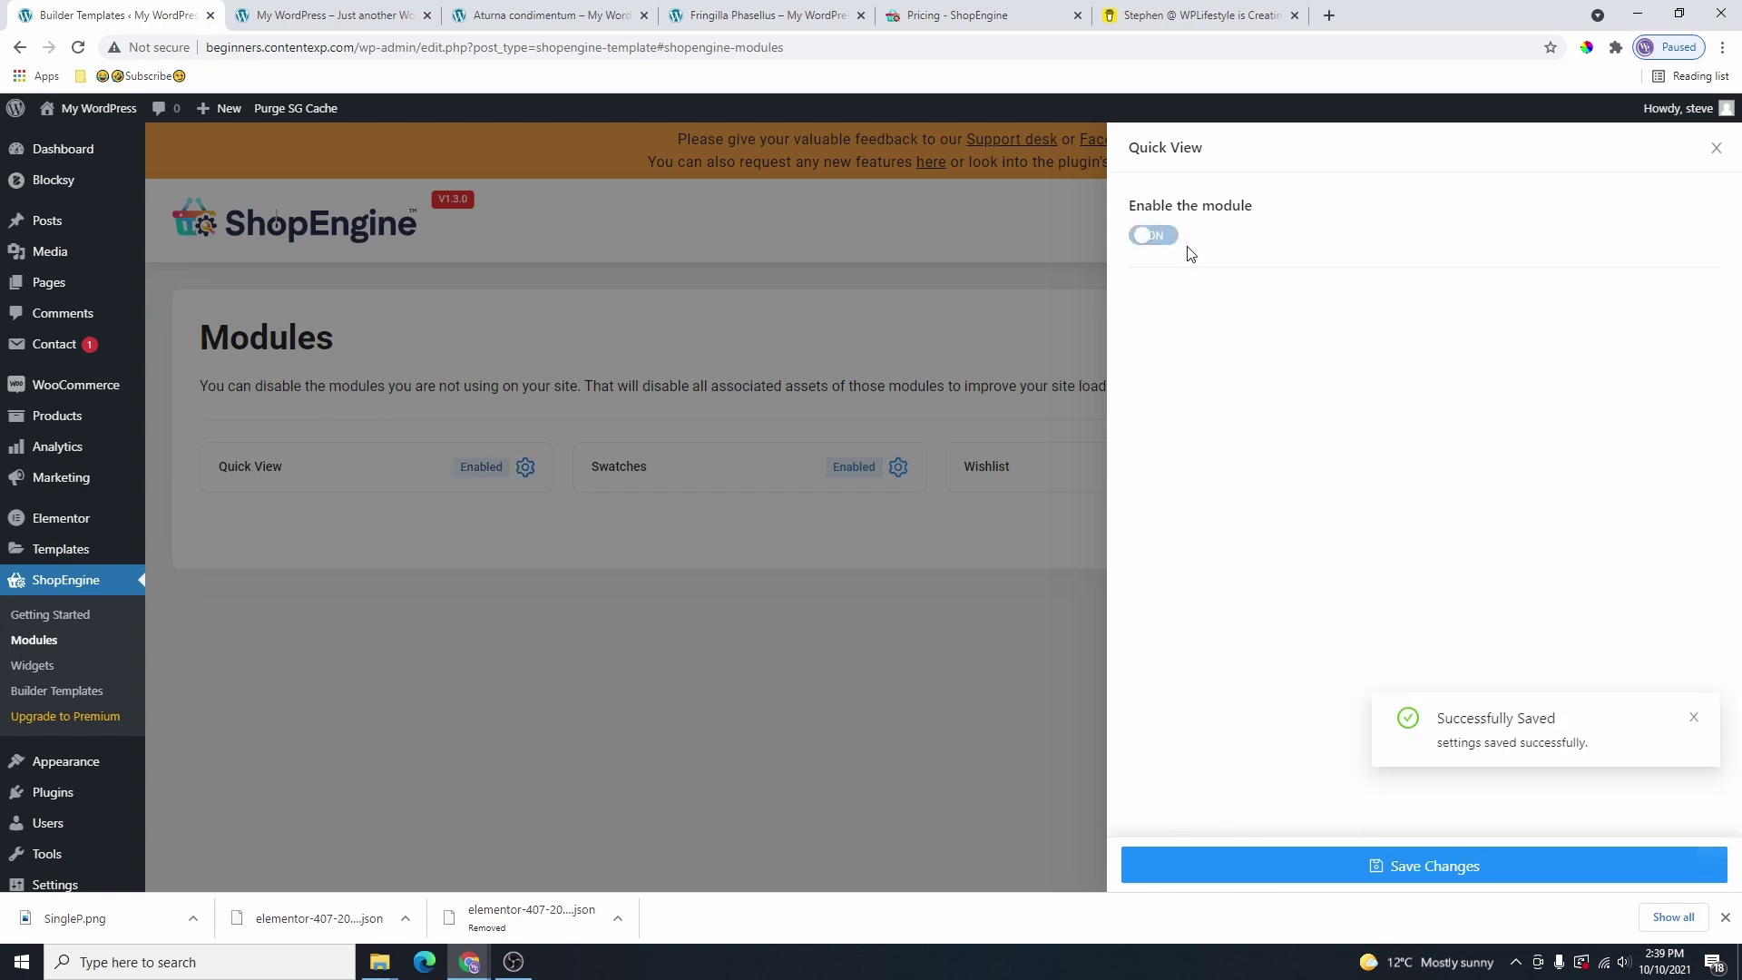
click(893, 706)
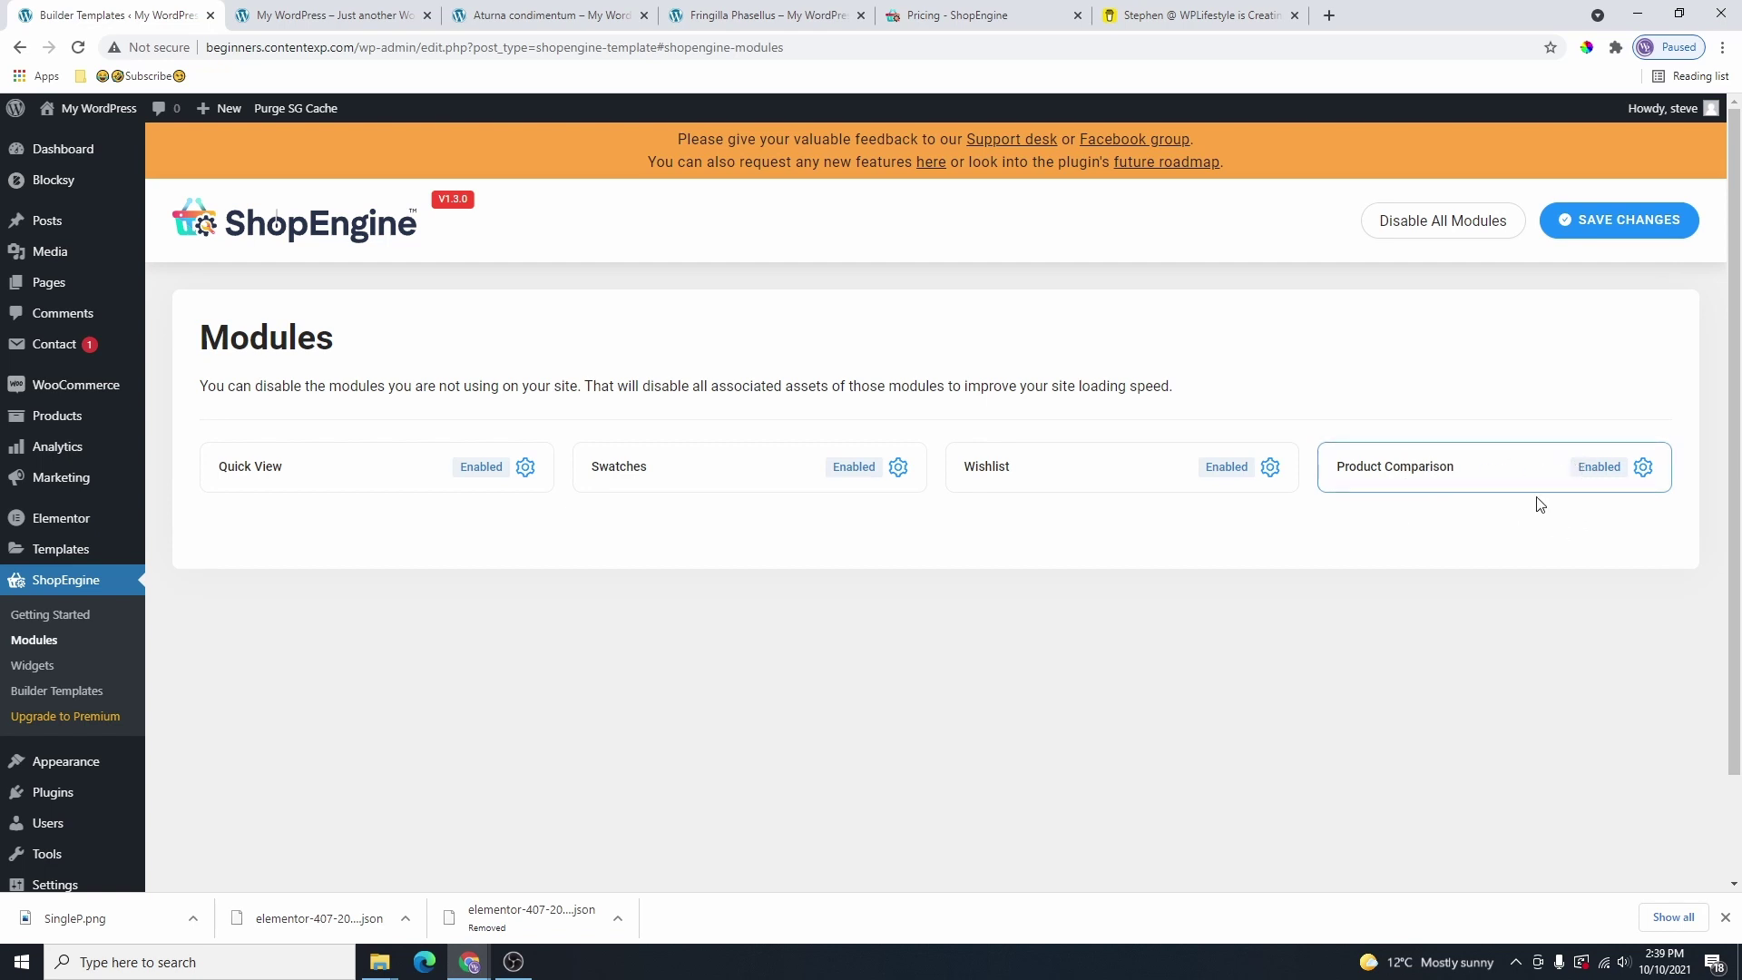
Check the Product Comparison module's settings without altering them and save the module configuration.
click(1644, 466)
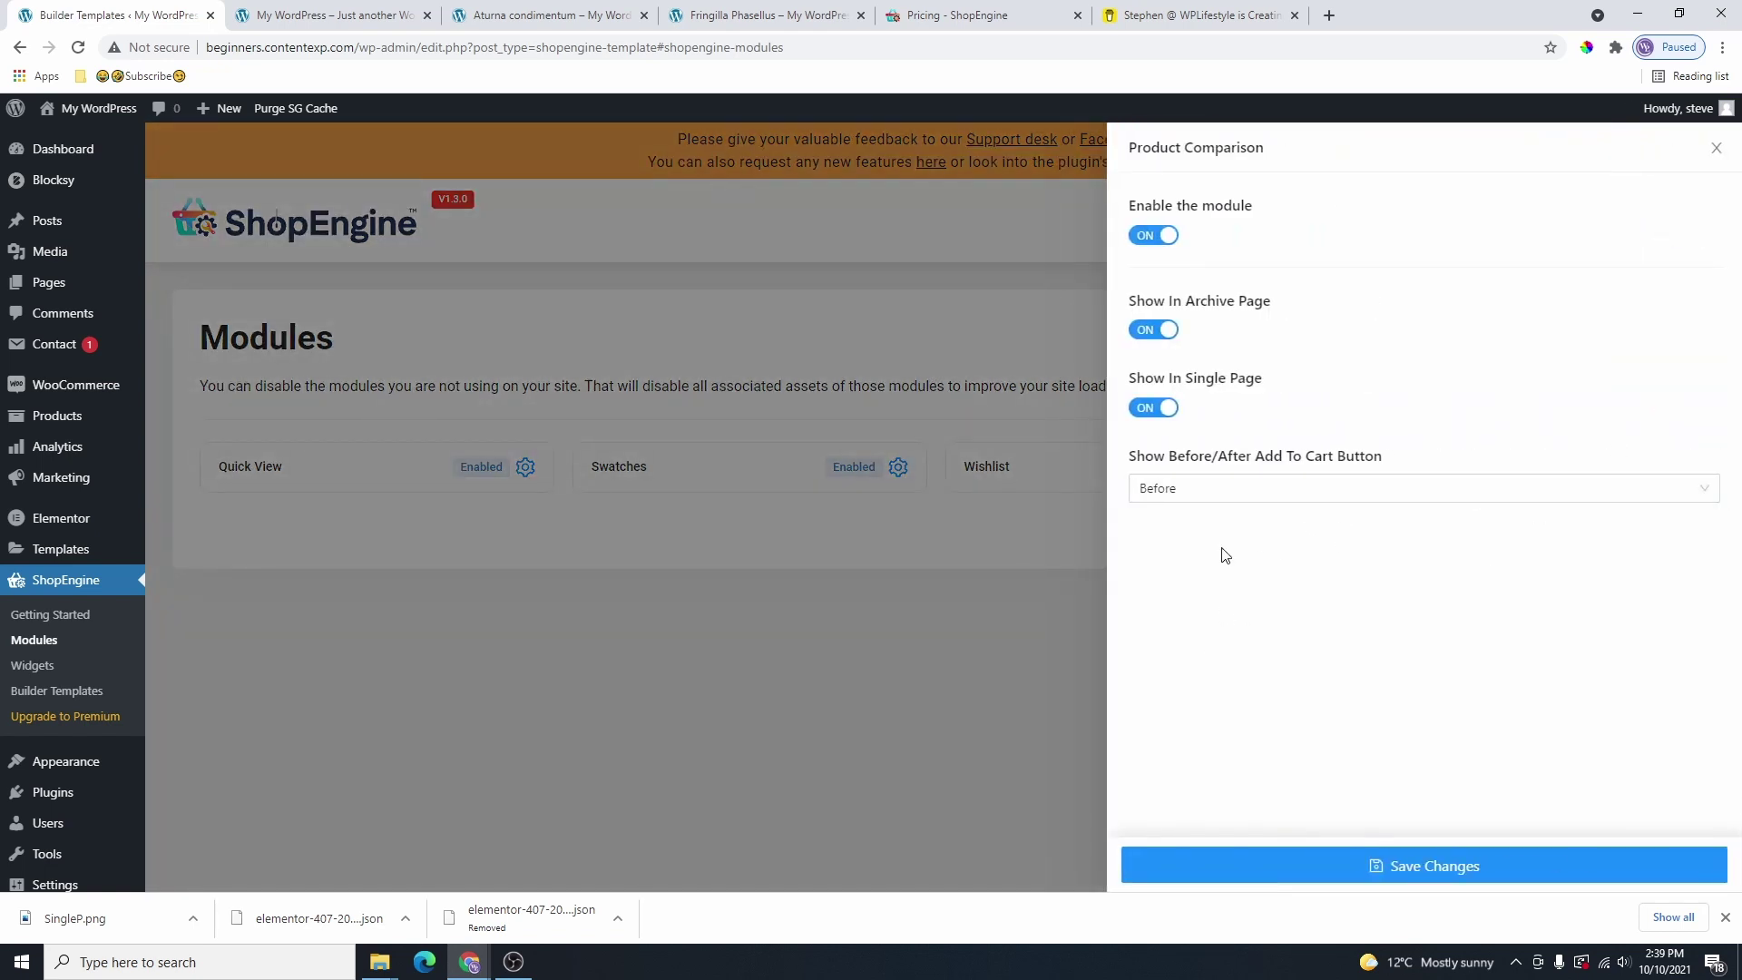
click(1007, 580)
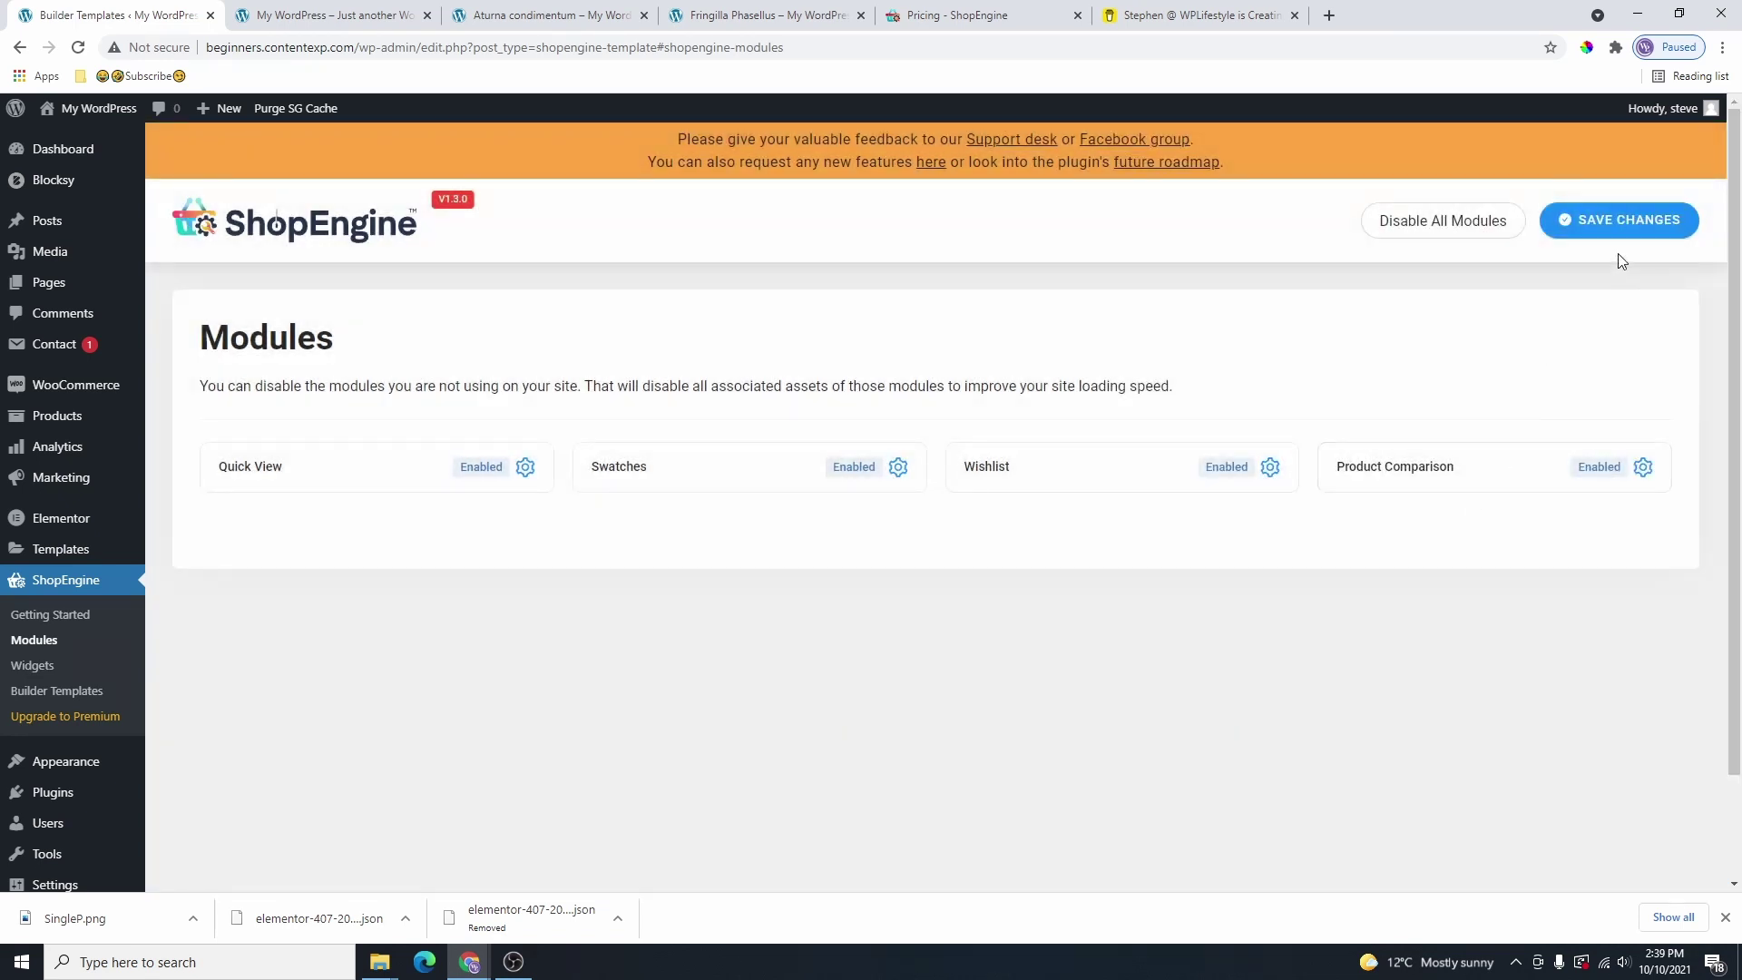
click(1615, 221)
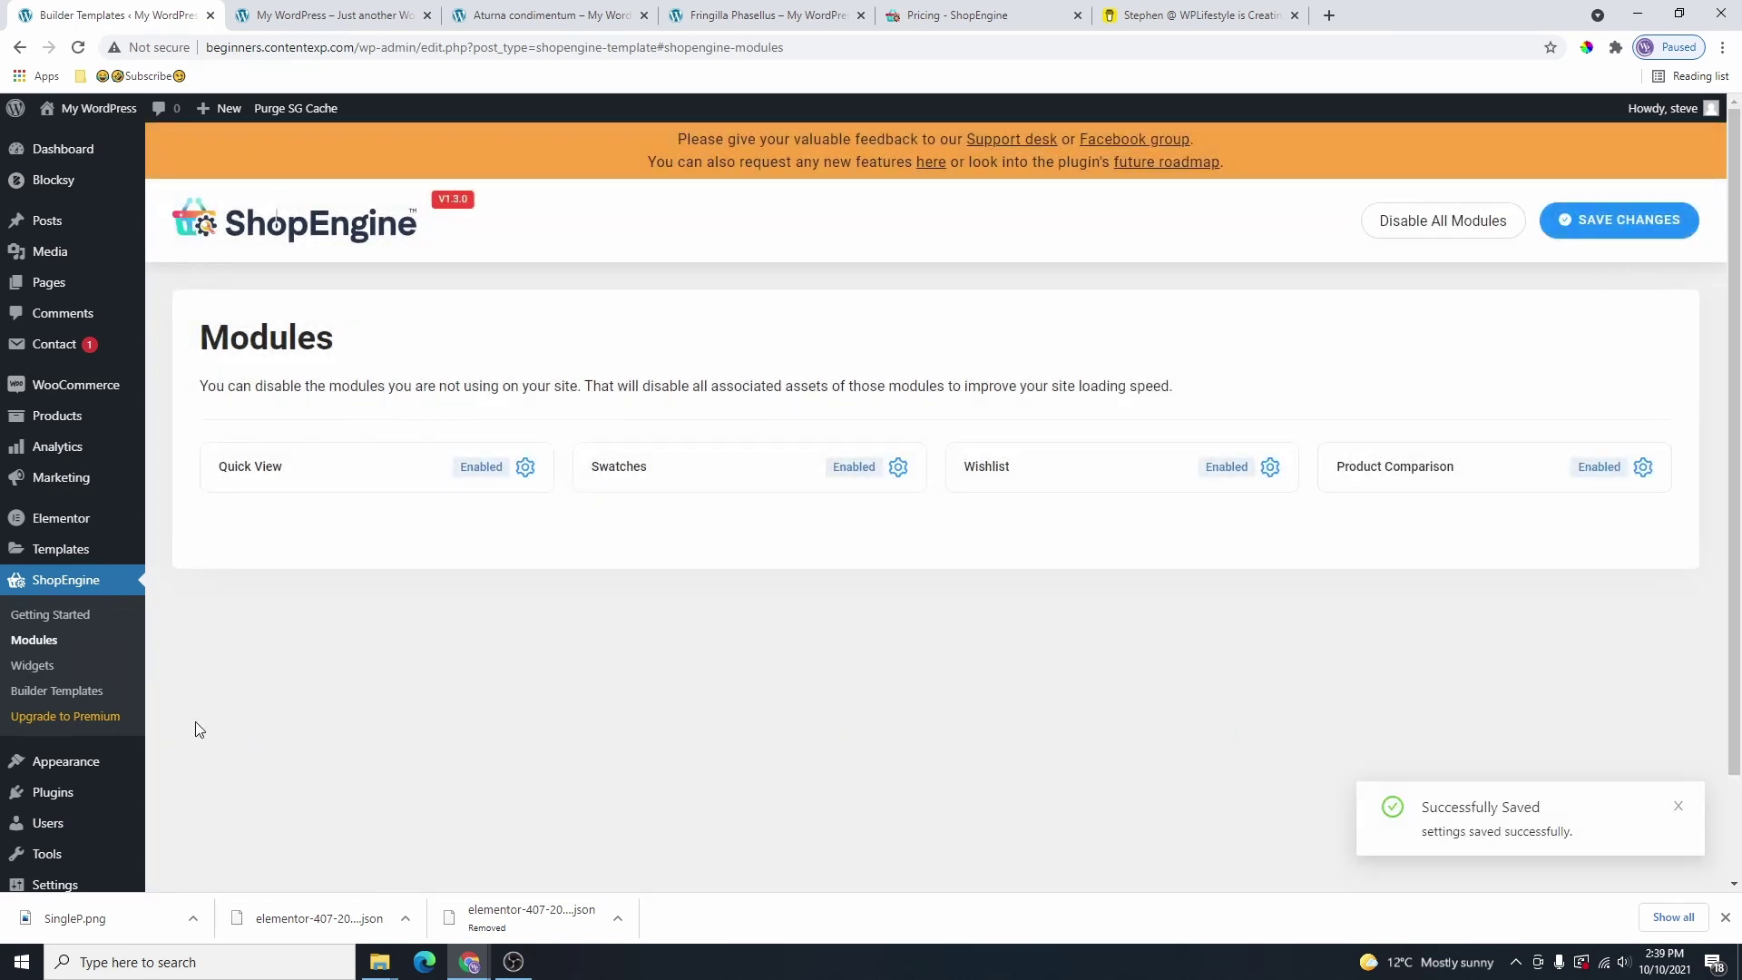
Open ShopEngine's Getting Started page and expand the Overview section of the Free versus PRO comparison.
click(51, 615)
scroll(71, 579, down, 5)
scroll(71, 571, down, 2)
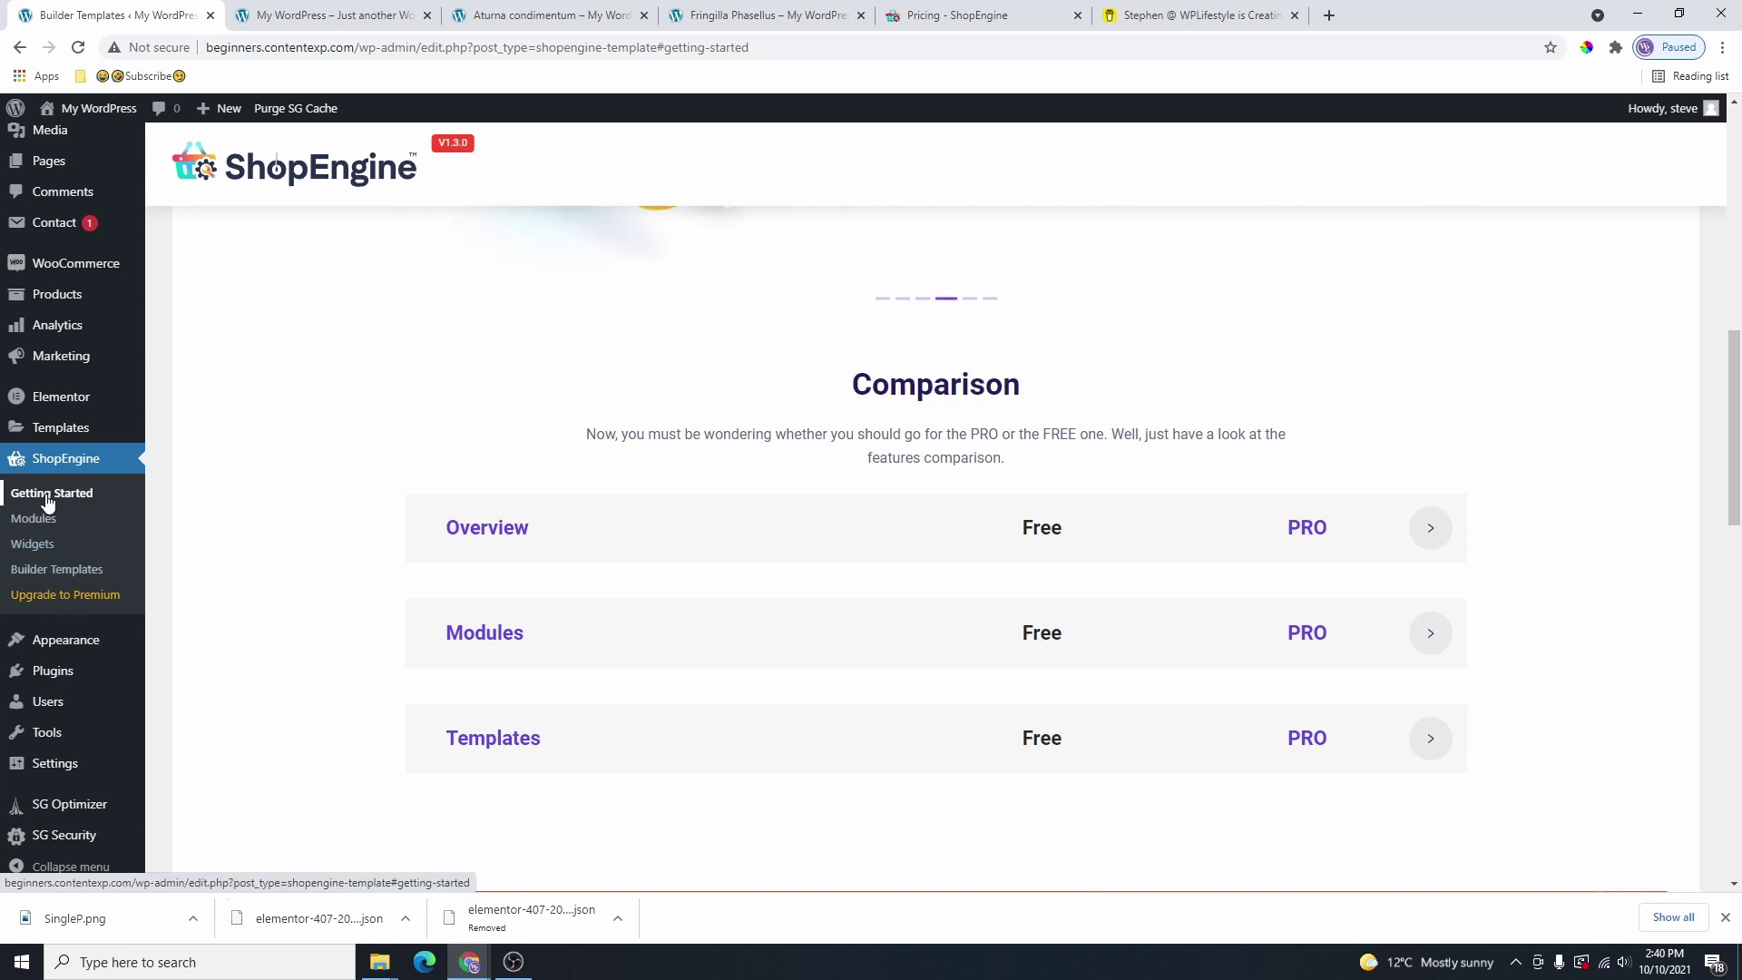
scroll(863, 451, up, 2)
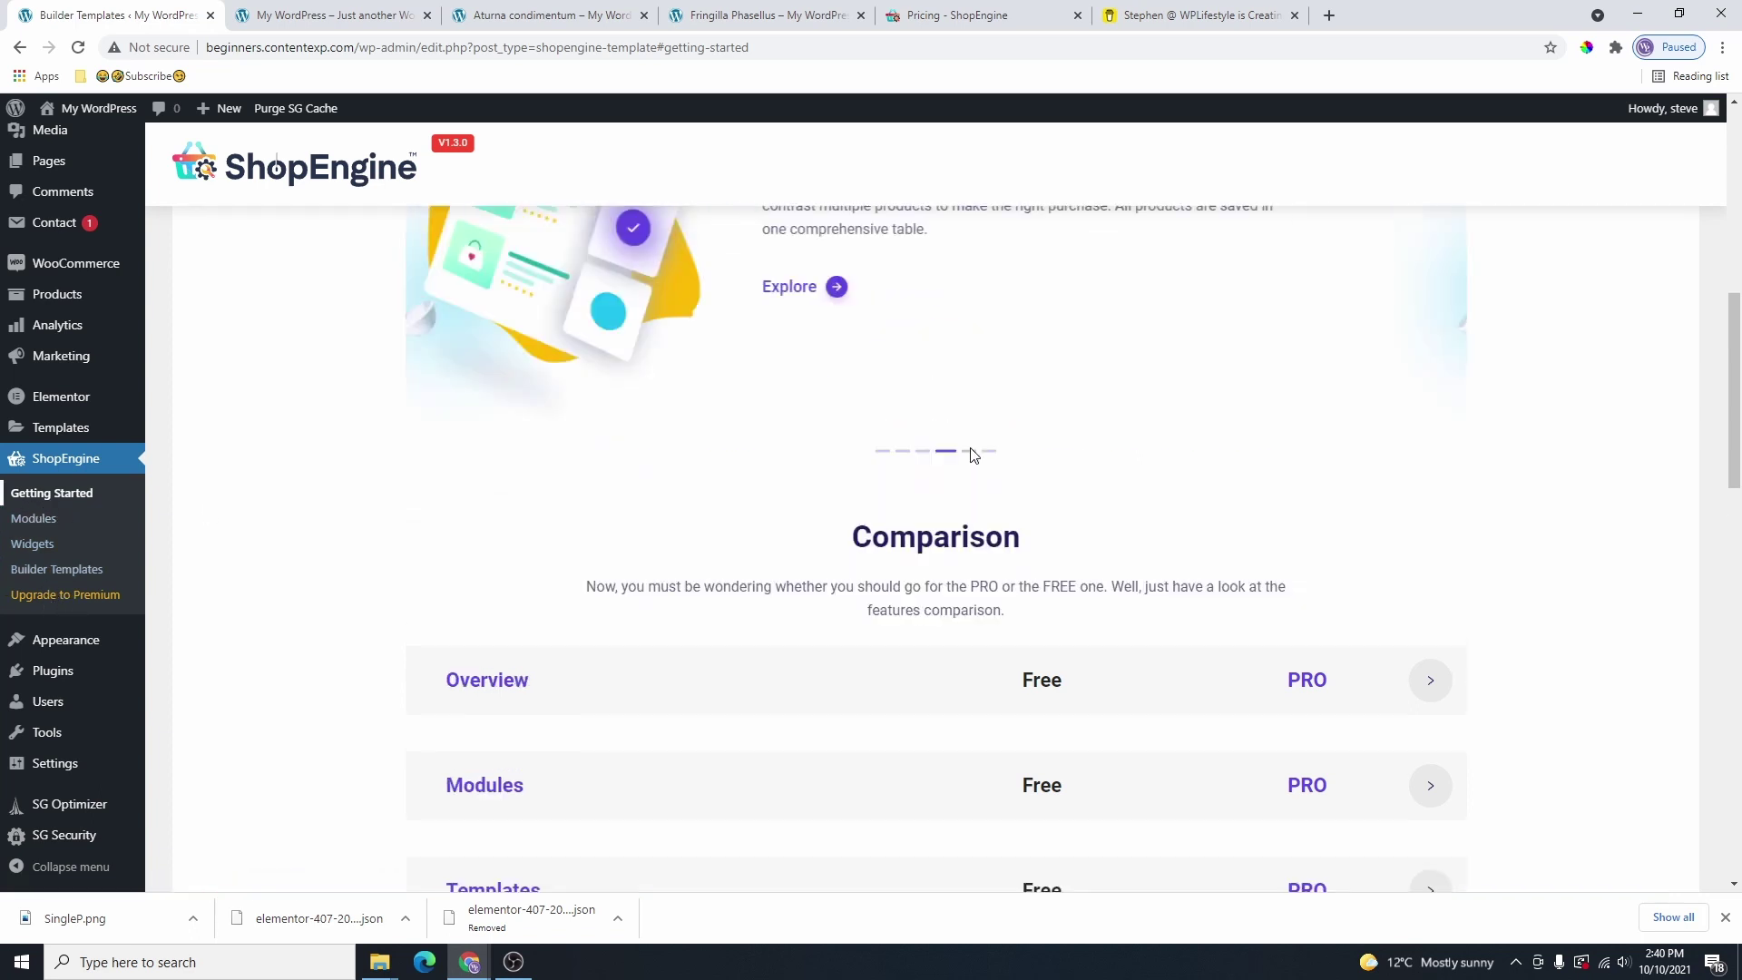
scroll(1050, 536, down, 2)
scroll(908, 436, down, 2)
click(847, 333)
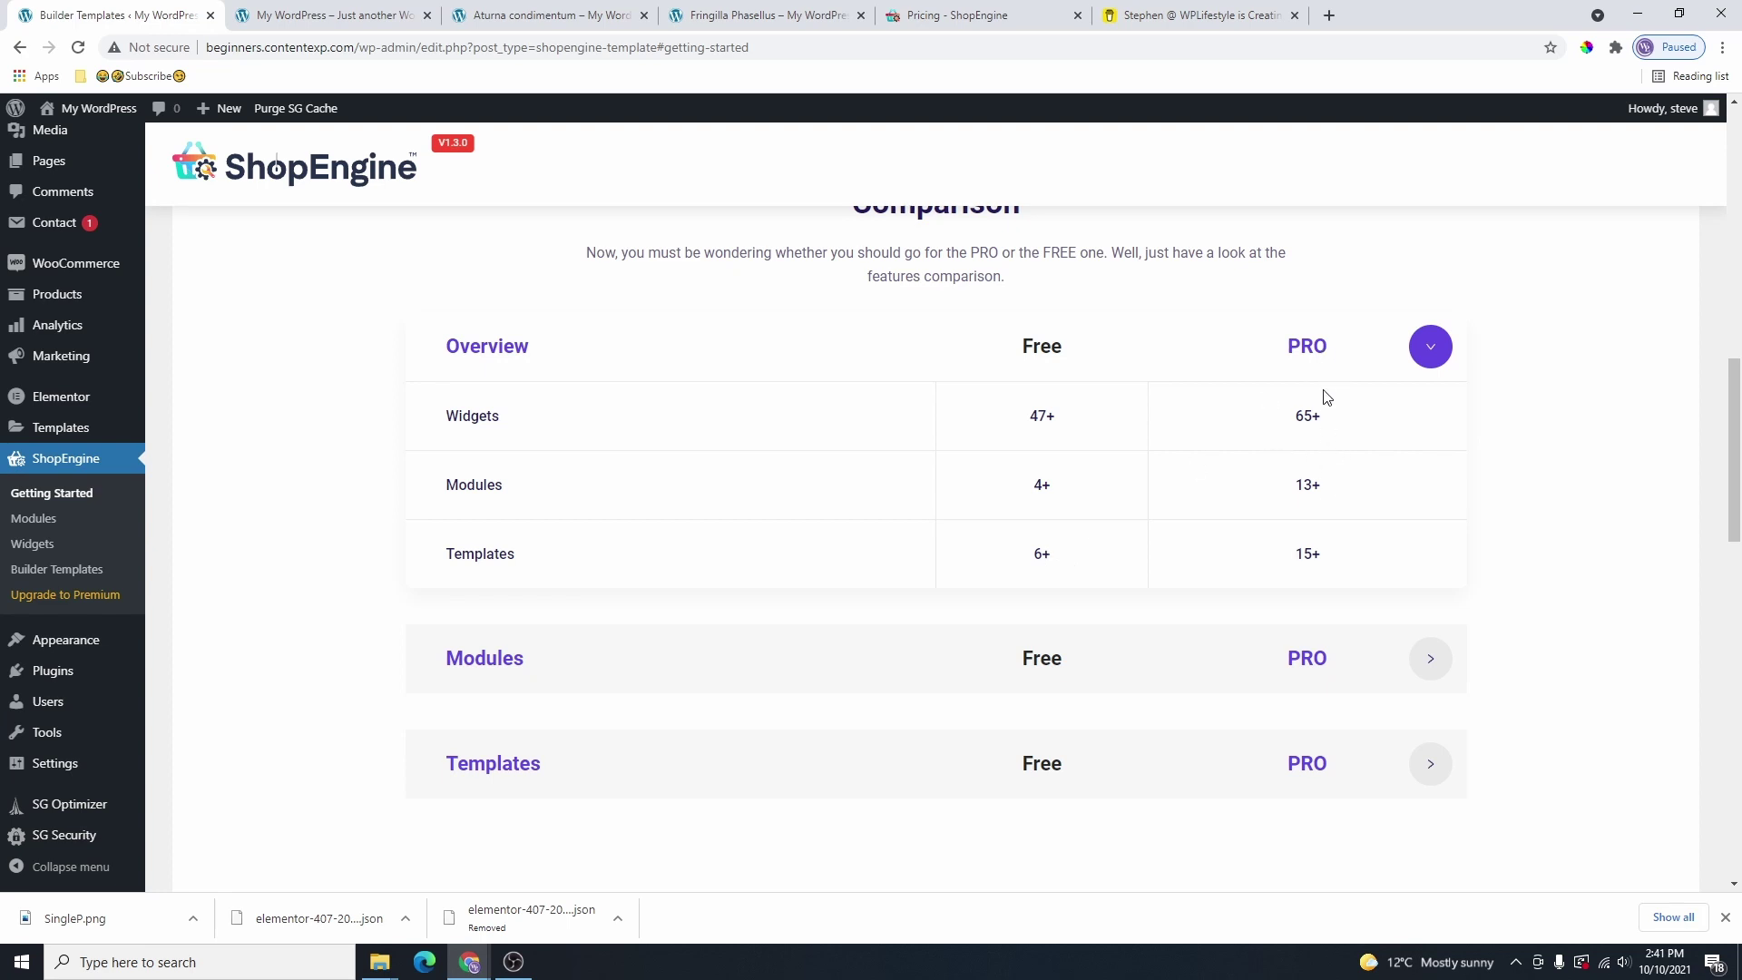
Expand the Modules section of the comparison and examine which modules Free and PRO each include.
scroll(1150, 400, down, 3)
click(1152, 396)
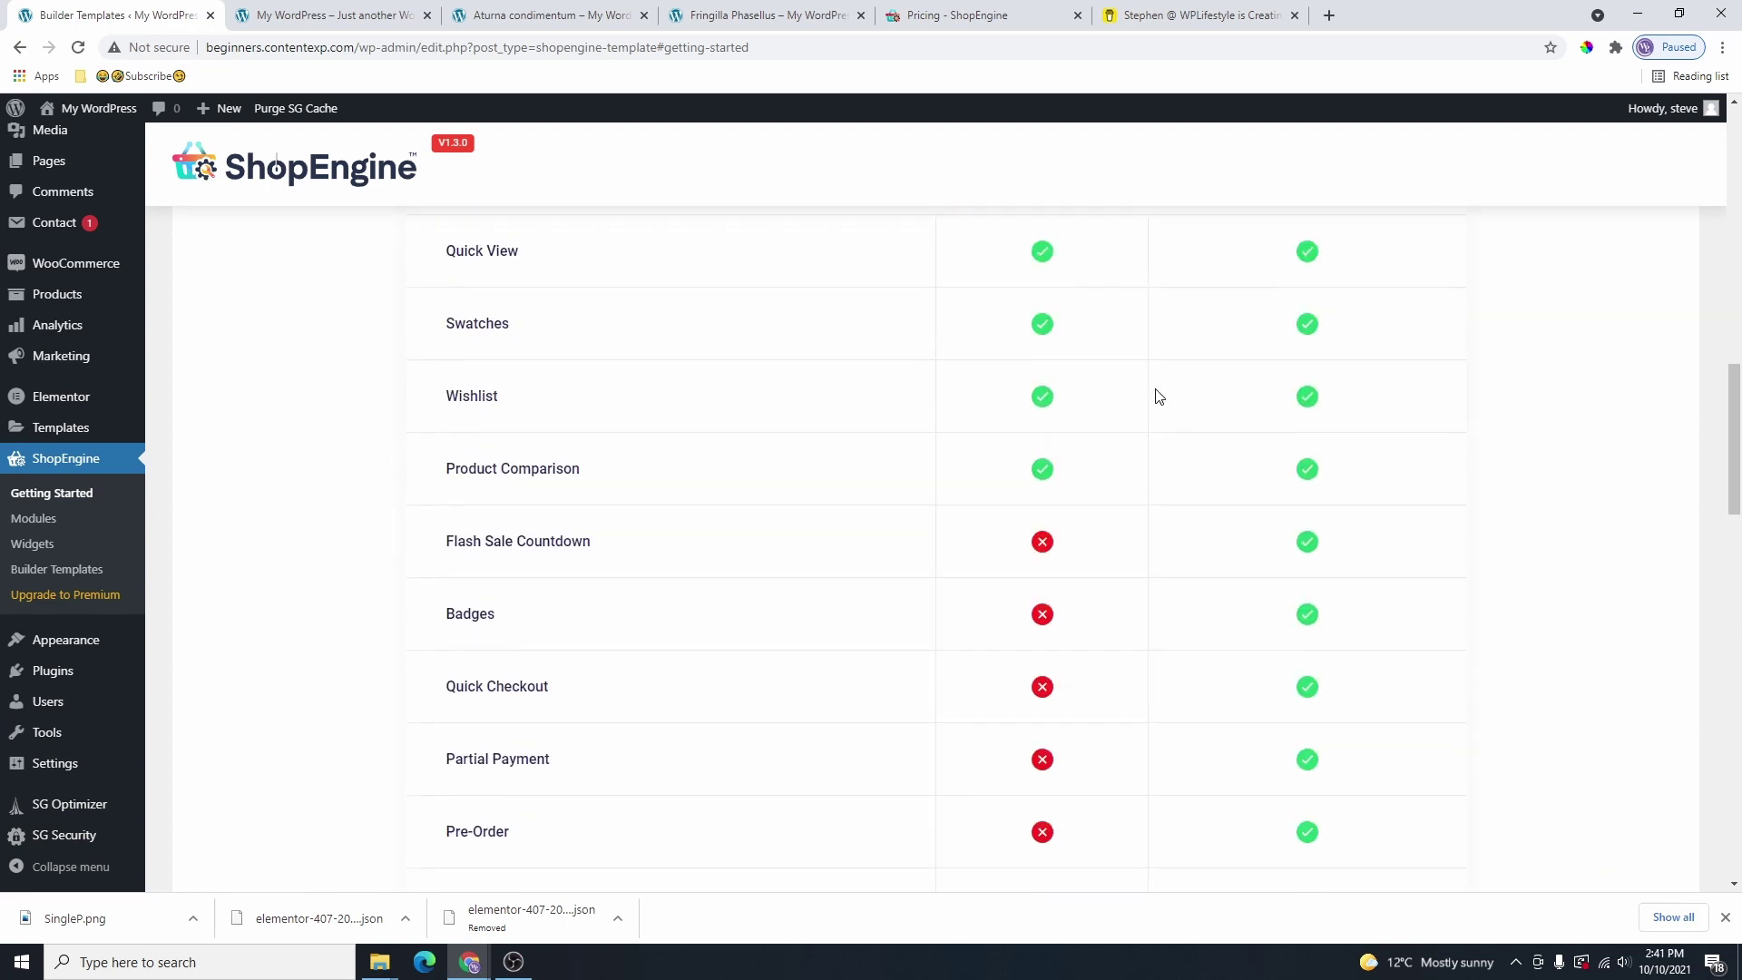
scroll(1124, 548, down, 6)
scroll(1170, 626, up, 10)
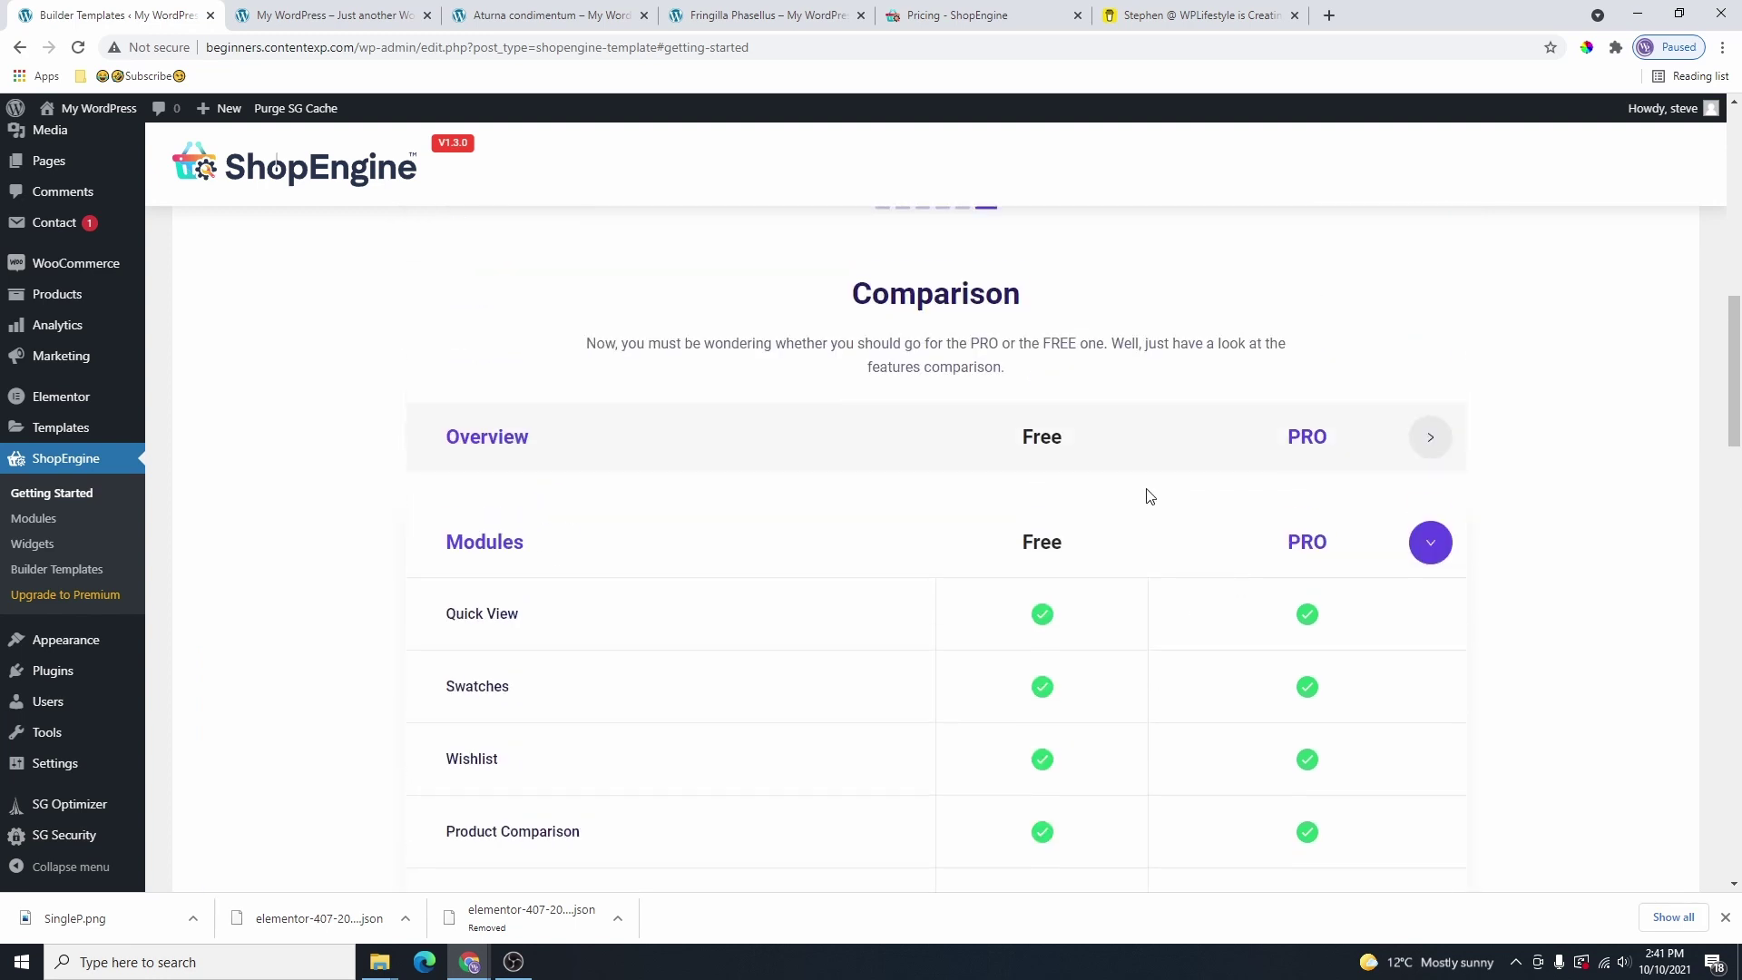
scroll(1147, 494, down, 3)
scroll(1100, 437, up, 2)
Collapse the Modules comparison, review ShopEngine's lifetime pricing plans, and return to the Getting Started page.
click(1424, 447)
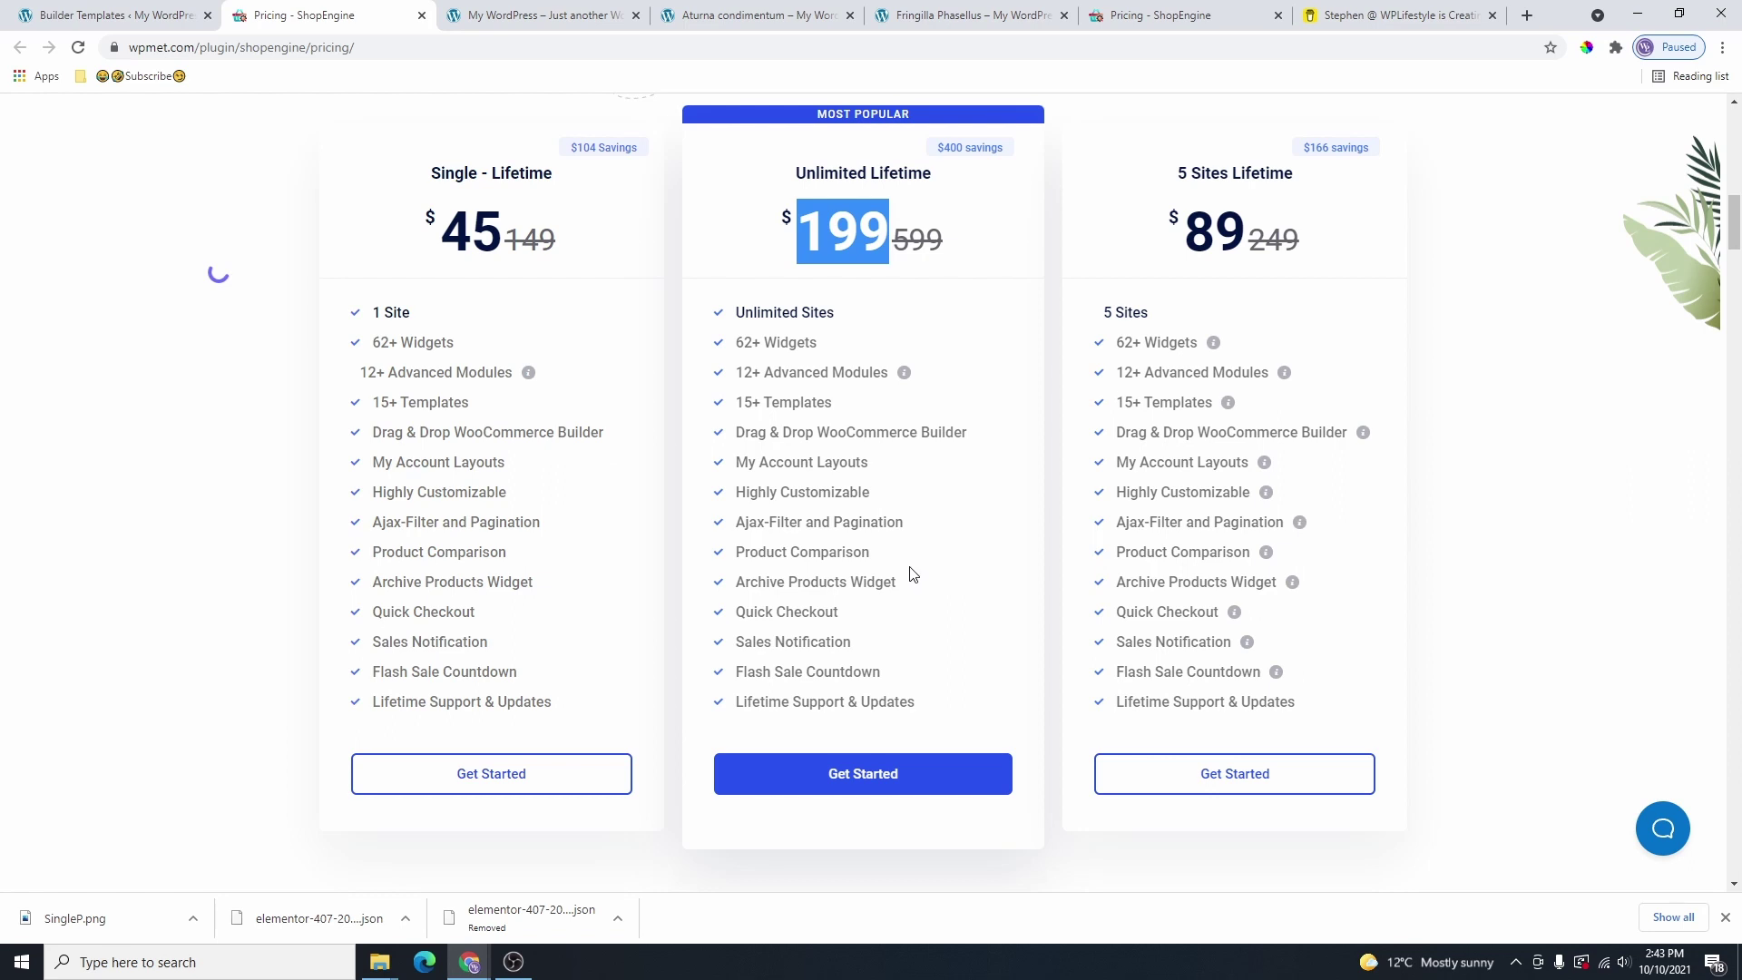
scroll(187, 118, up, 2)
click(130, 17)
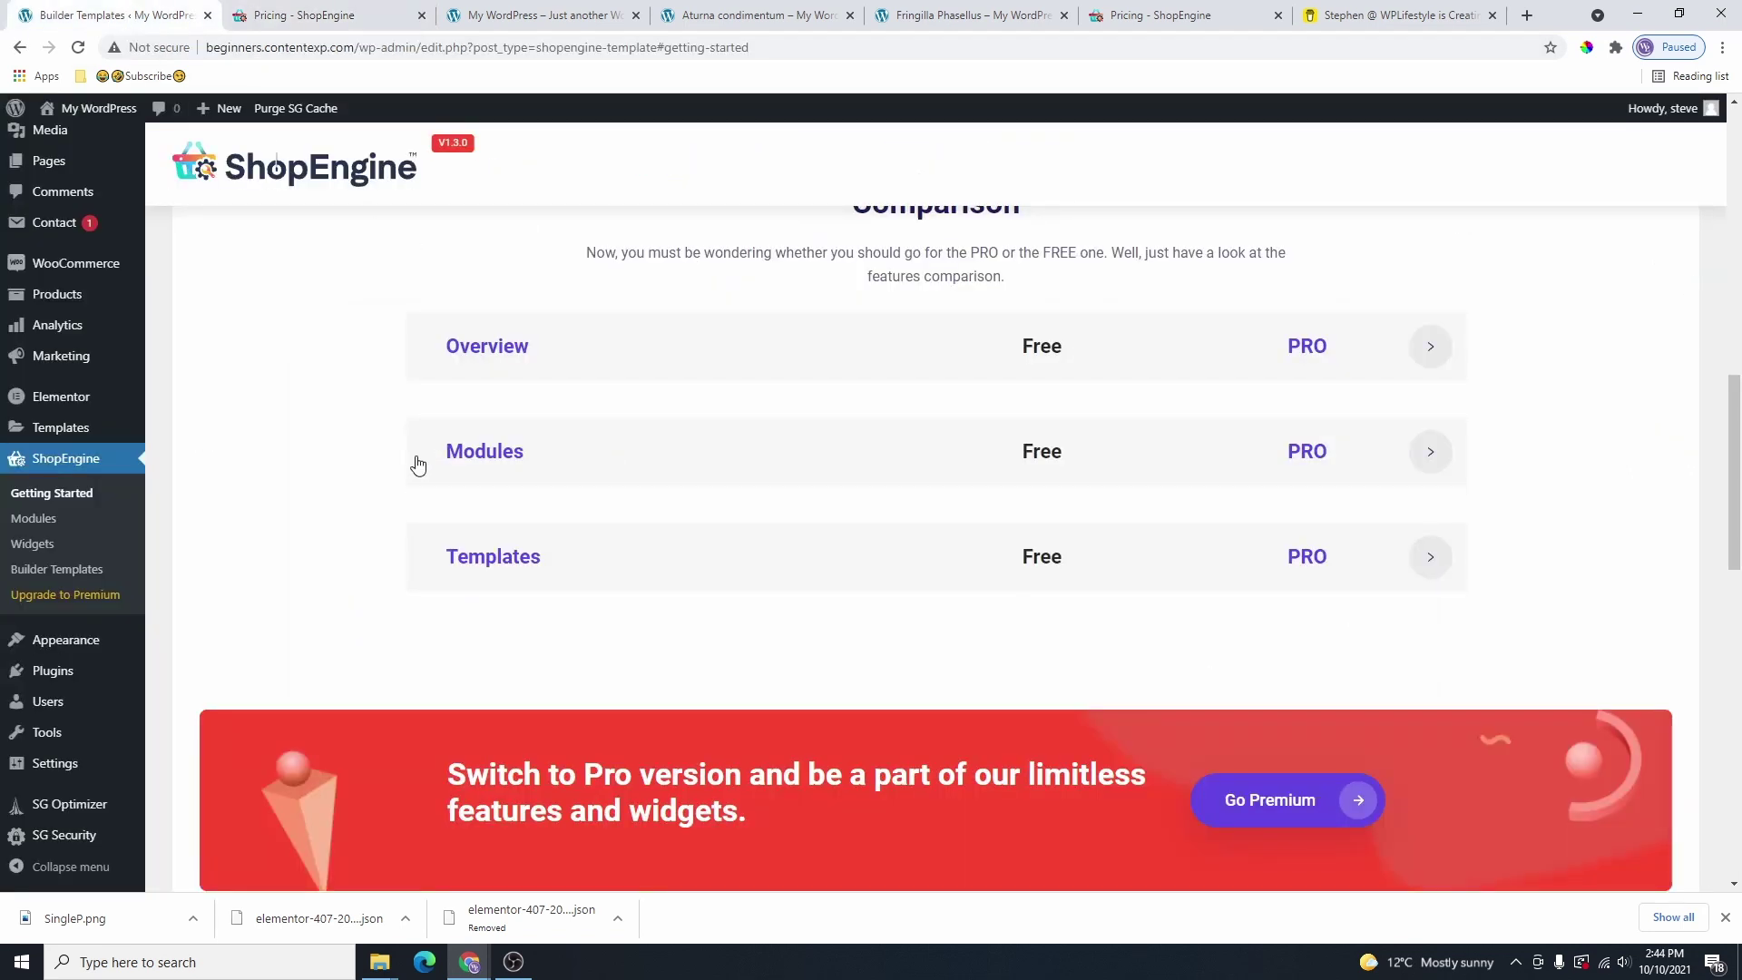
Open ShopEngine's Builder Templates list and glance at the existing Fringilla Phasellus product page before returning to the list.
scroll(317, 553, up, 2)
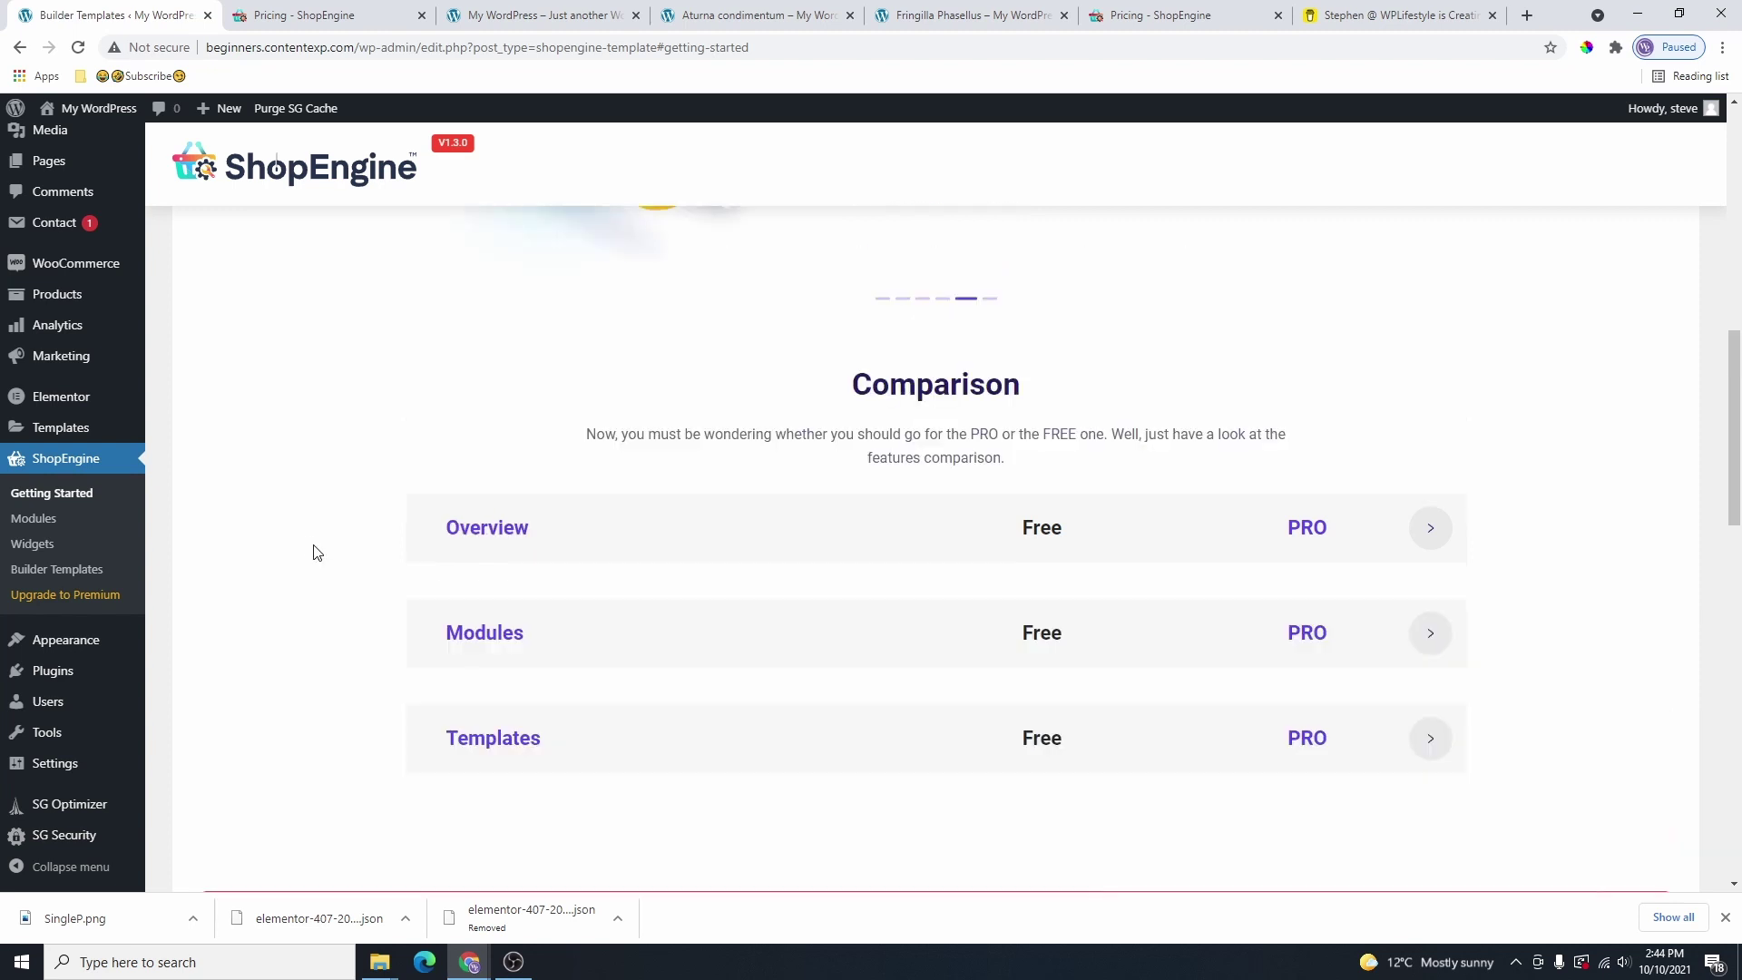
click(62, 572)
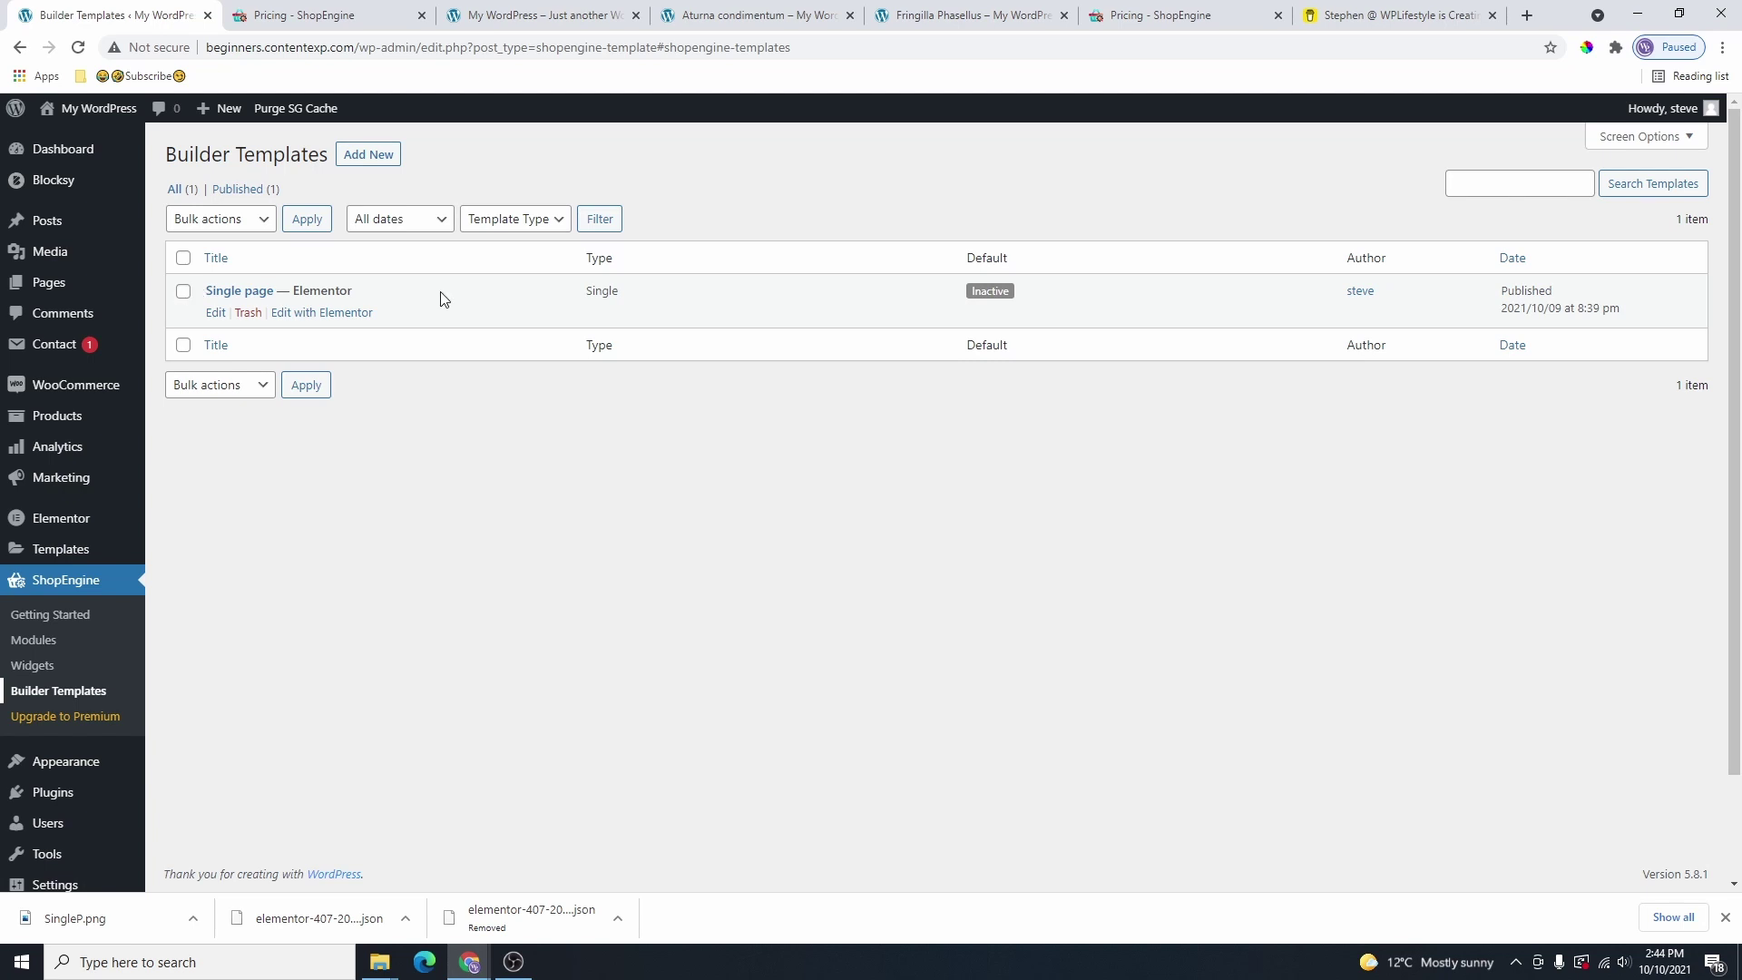
key(ctrl+5)
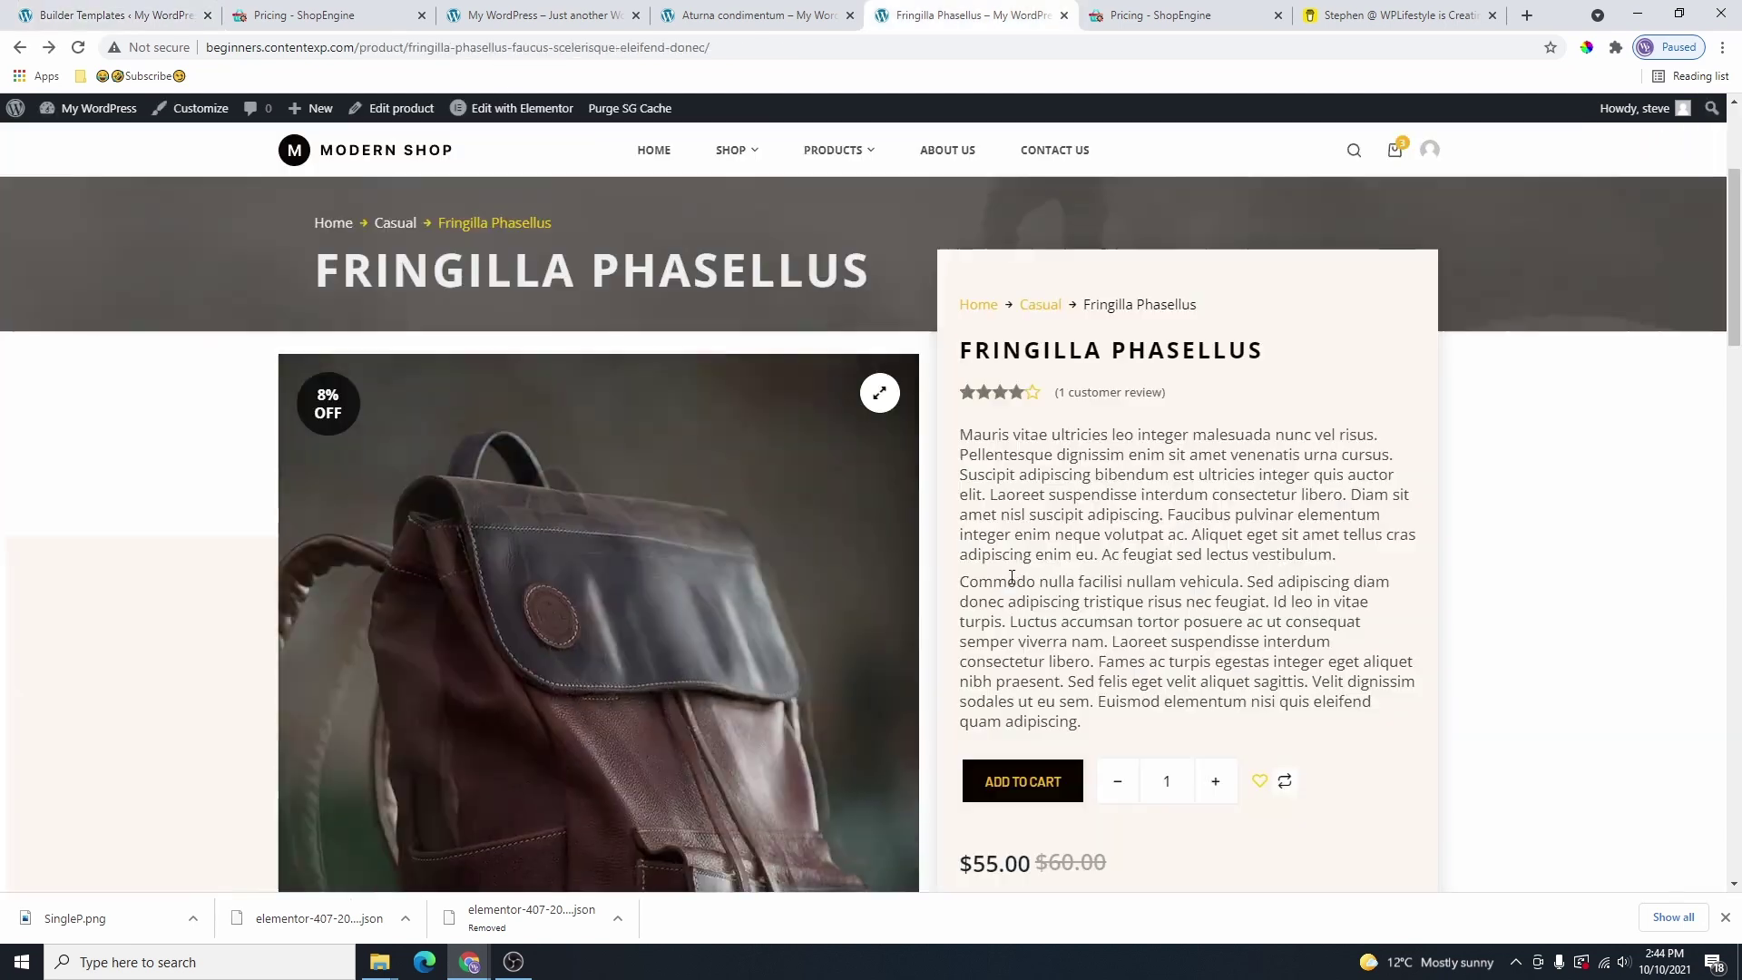
key(ctrl+1)
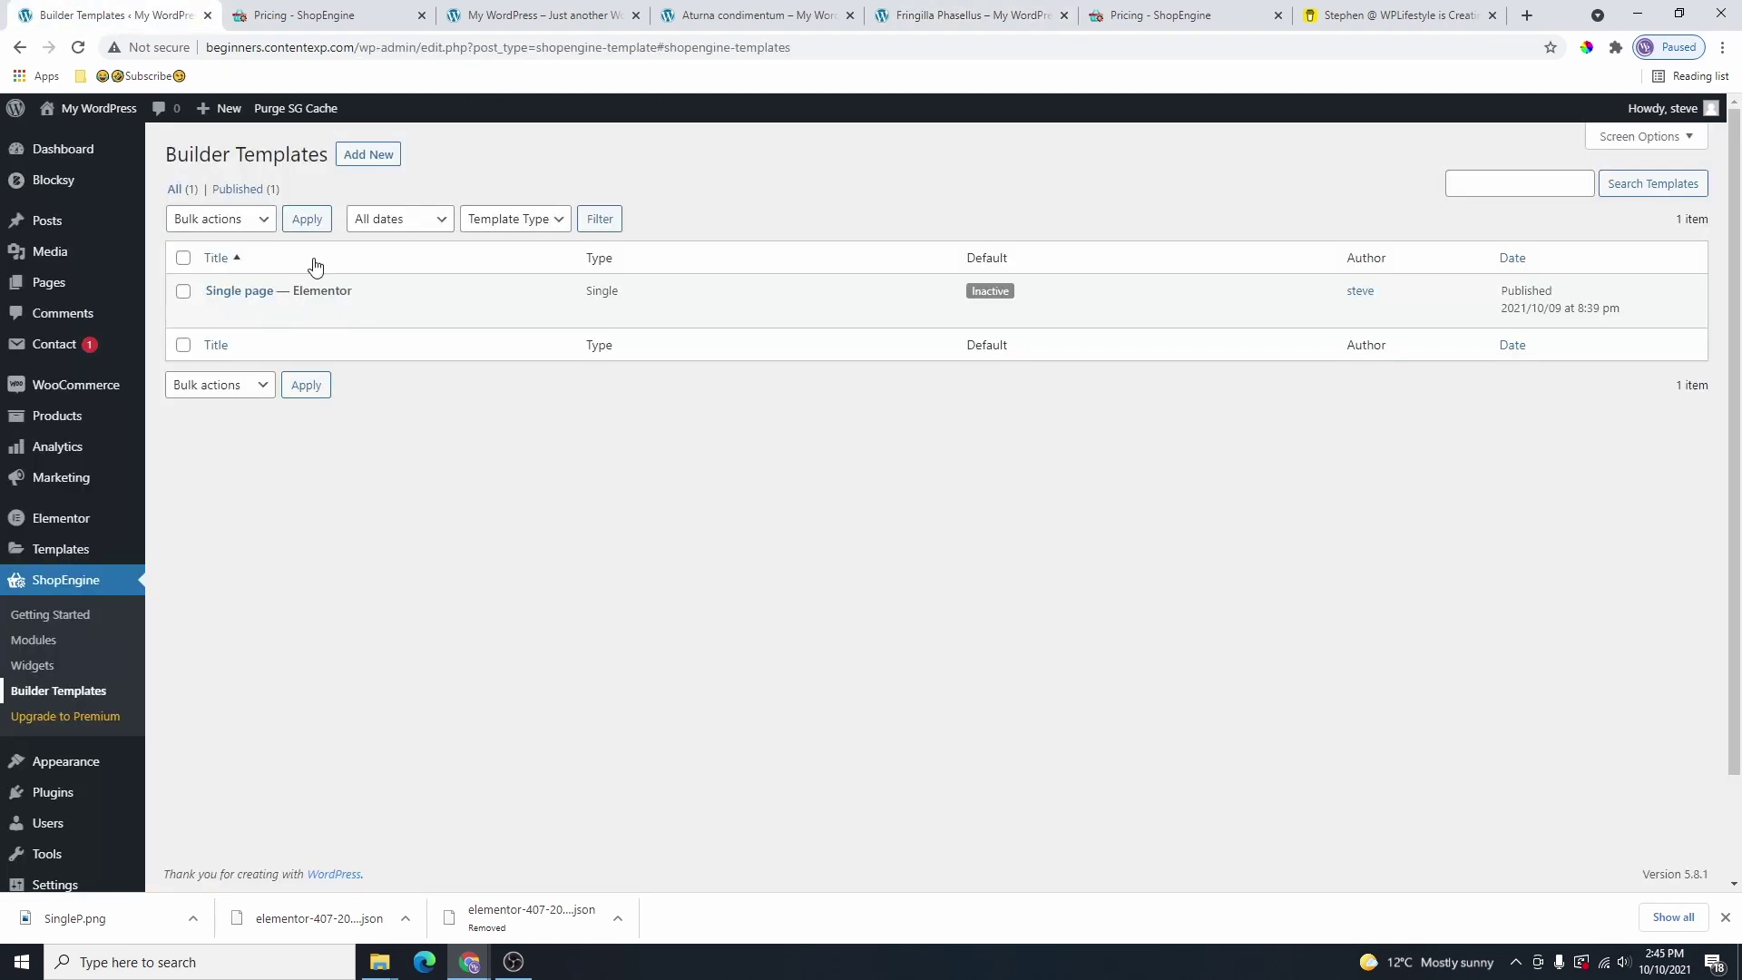
Start a new builder template and preview the sample designs offered for the Single type.
click(362, 153)
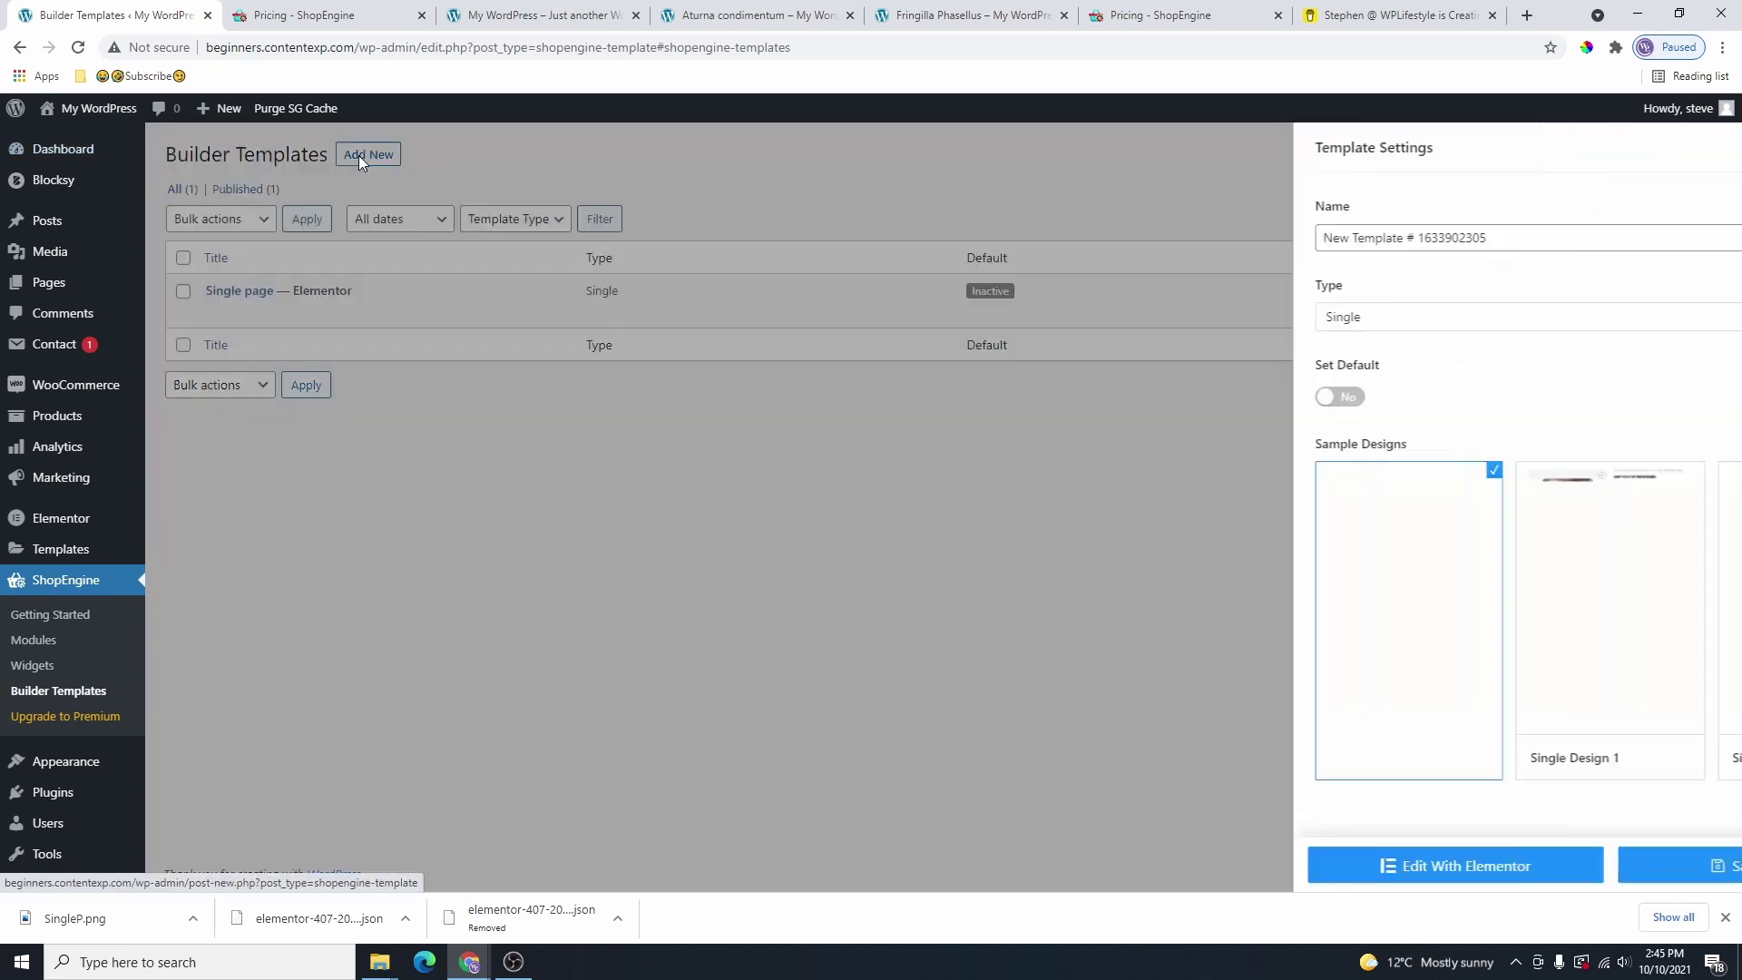
mouse_move(1334, 706)
mouse_move(1584, 581)
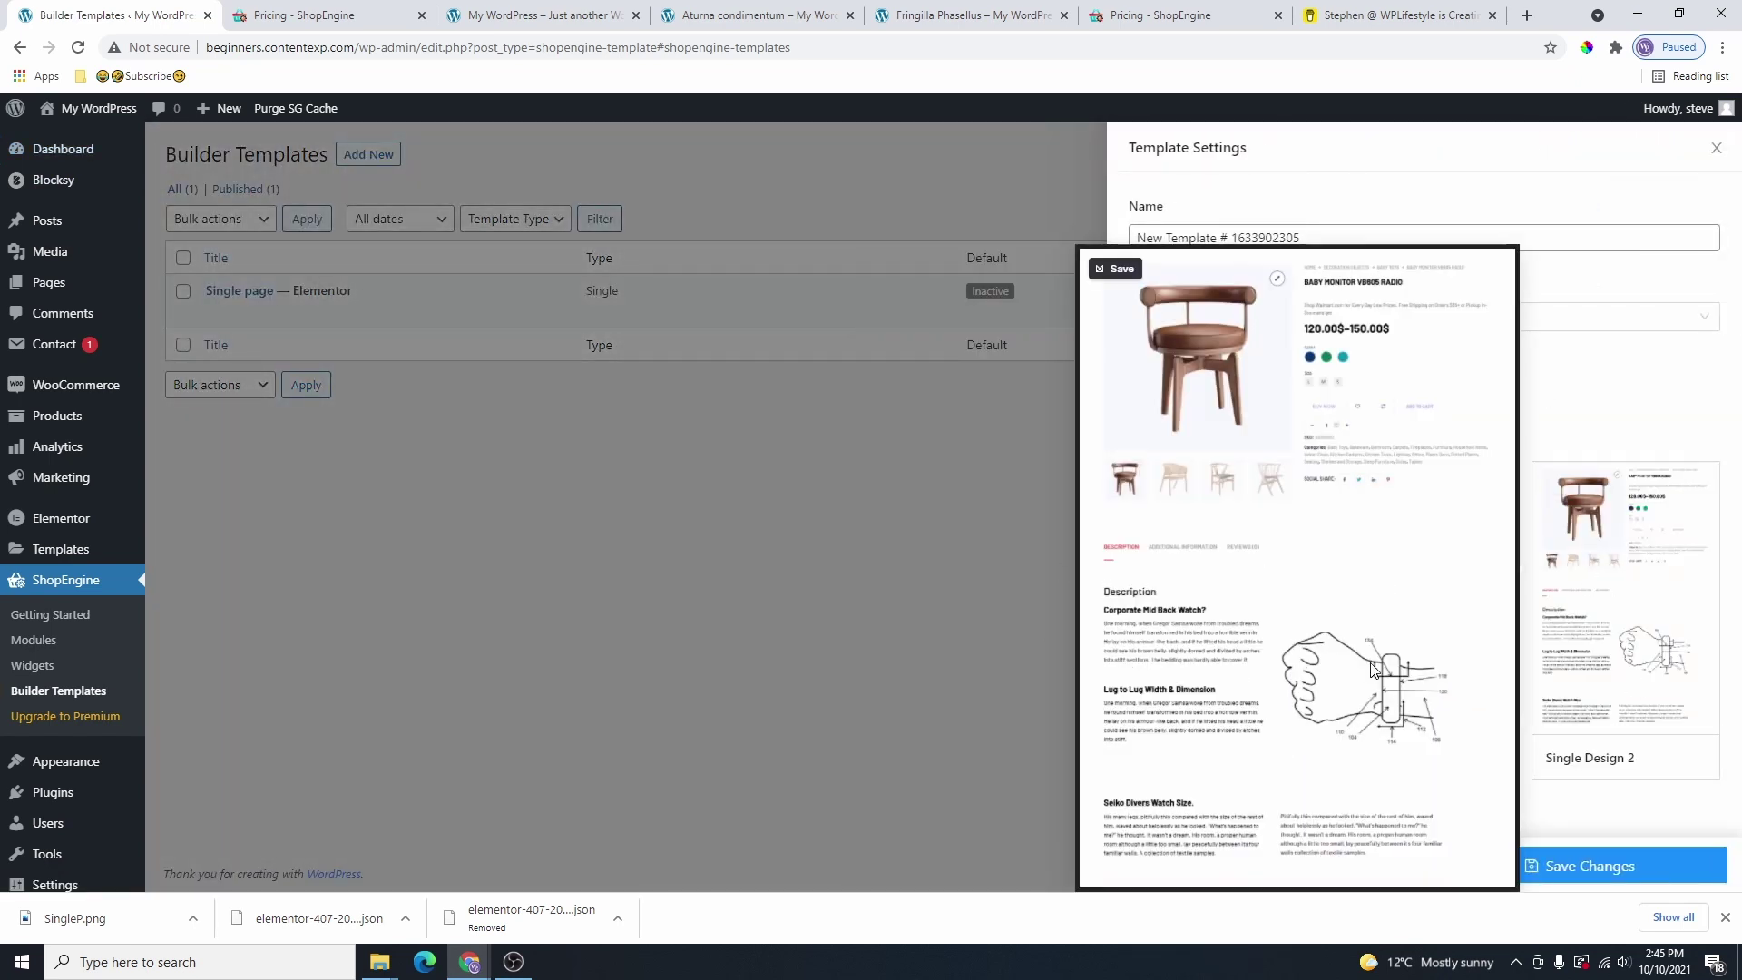
mouse_move(1702, 555)
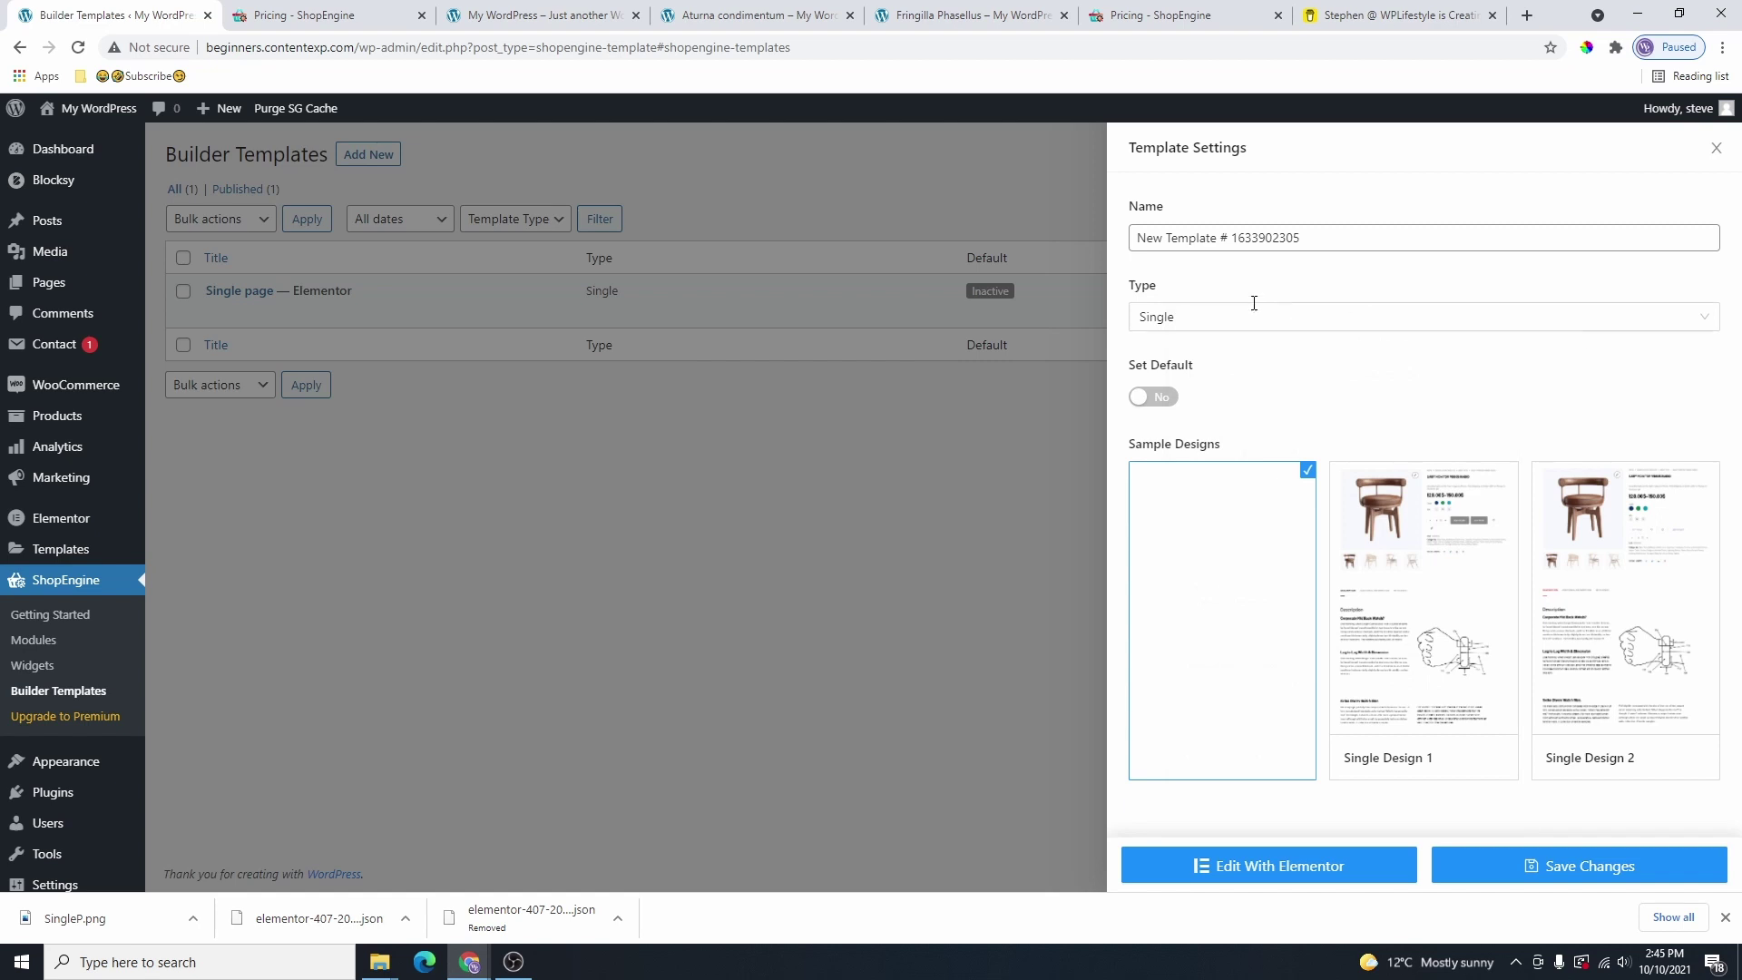
Review the sample designs offered for the Archive and Checkout template types and return the type to Single.
click(1193, 319)
click(1180, 388)
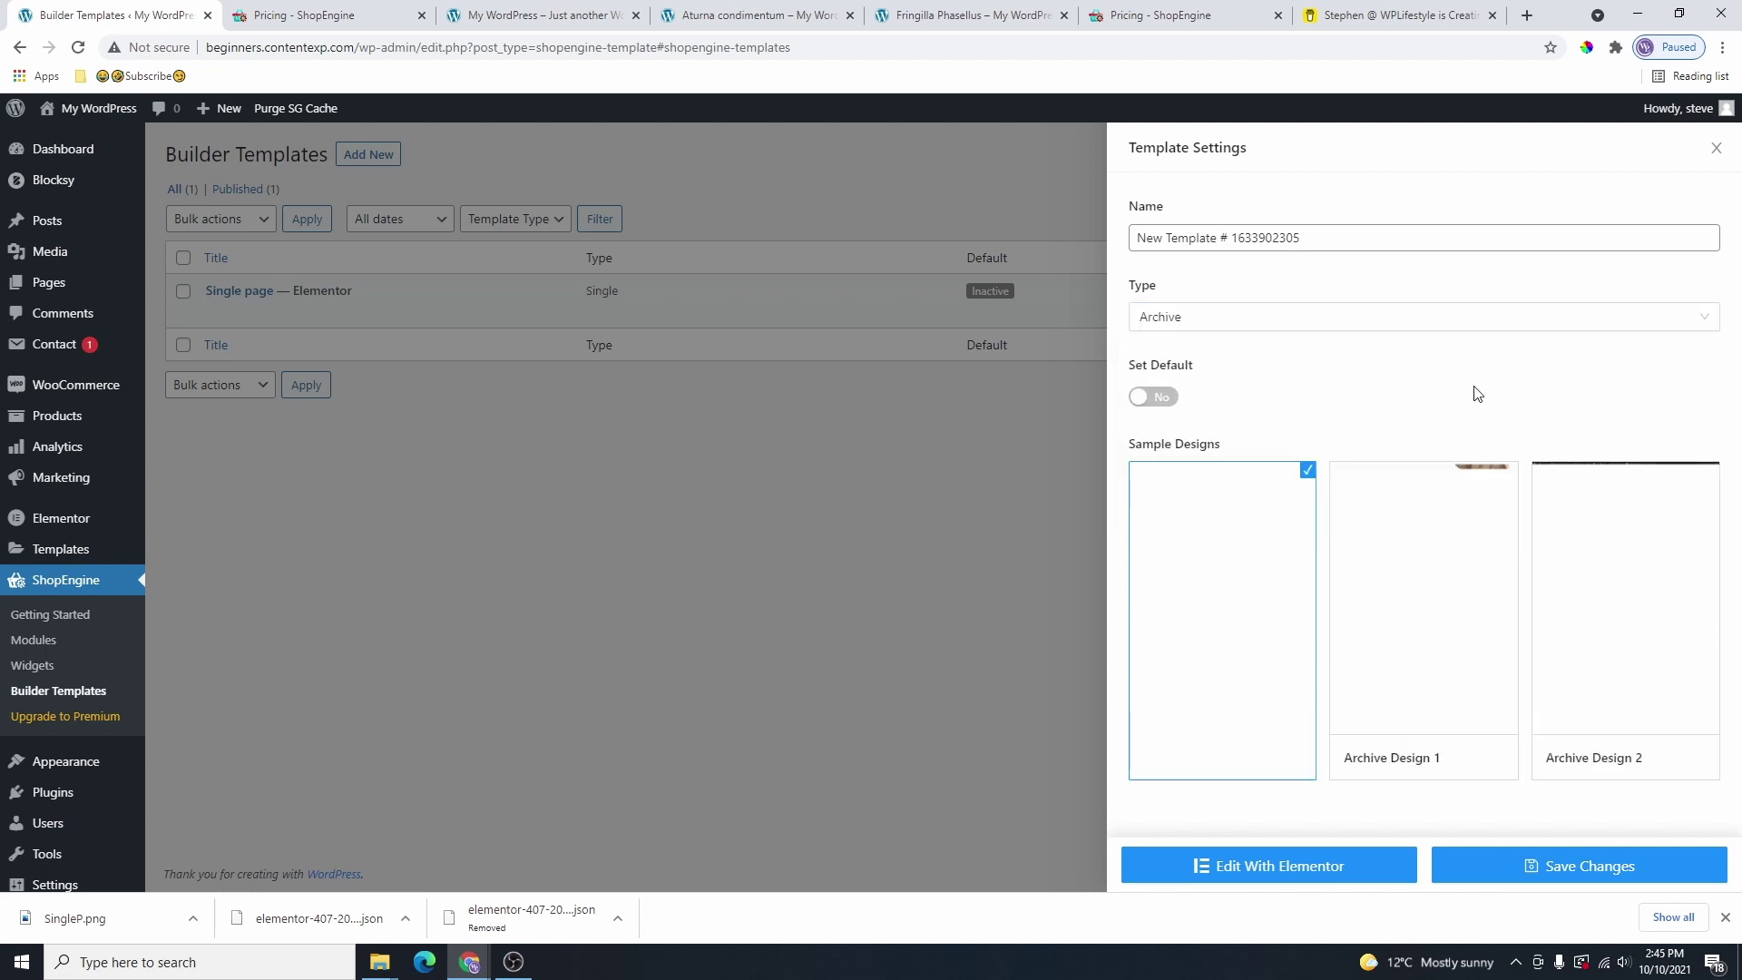
mouse_move(1662, 606)
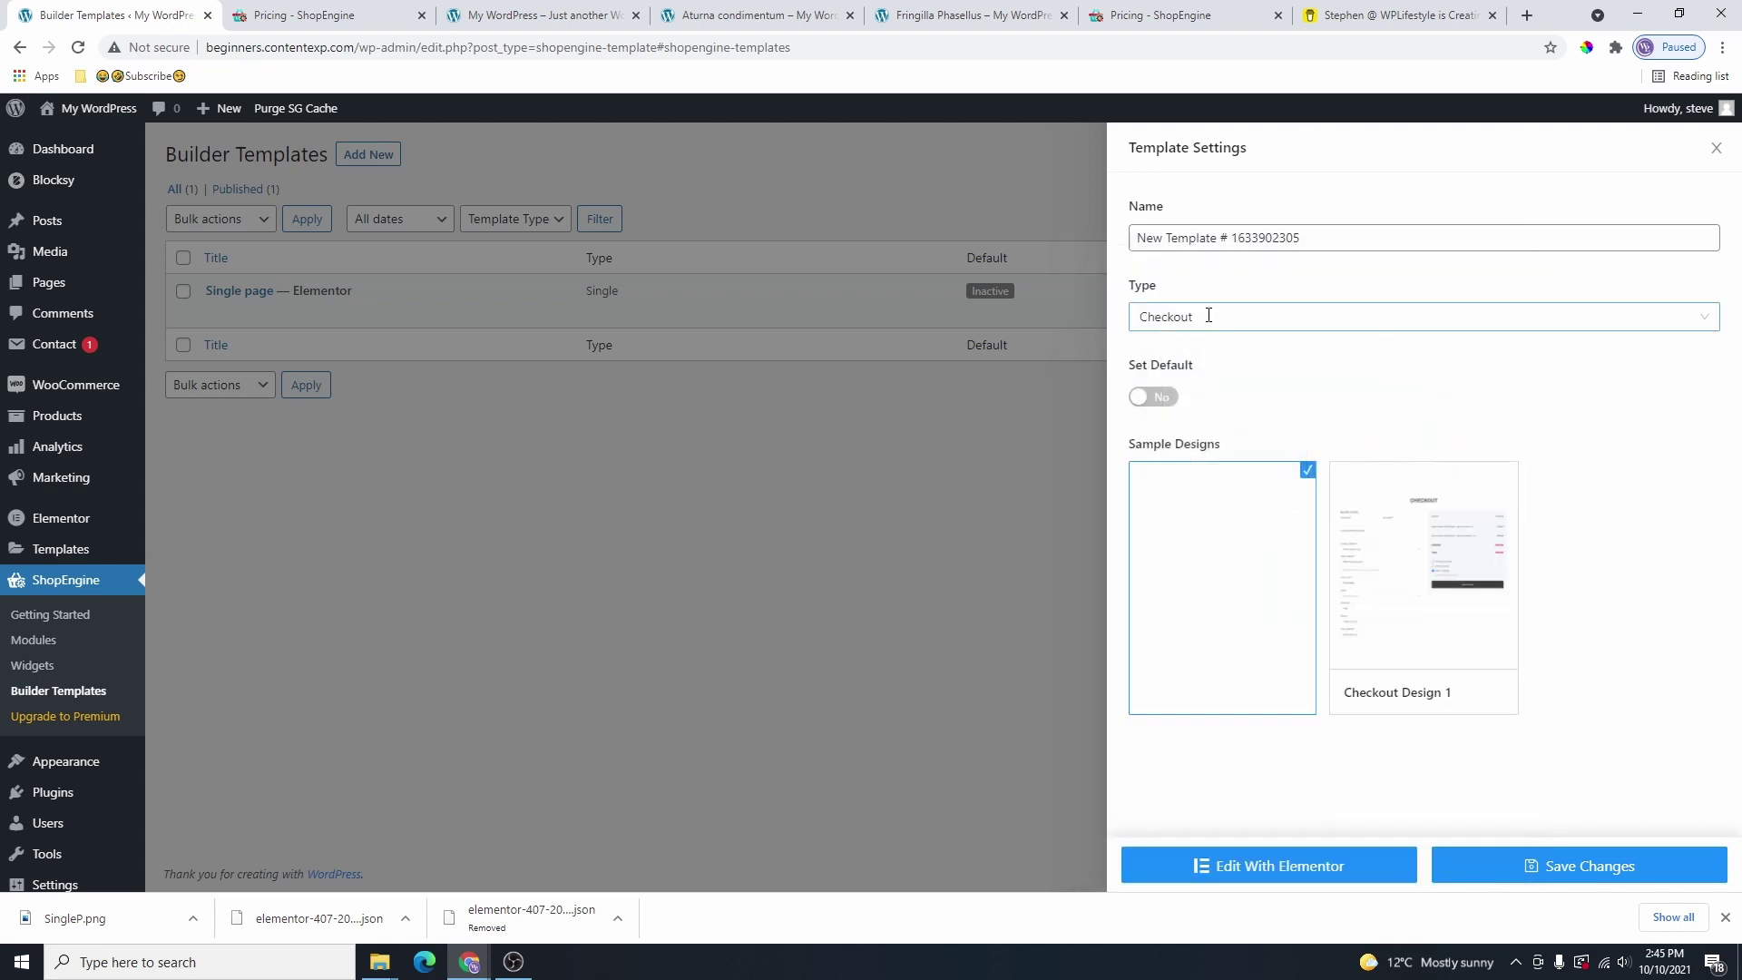
click(1211, 317)
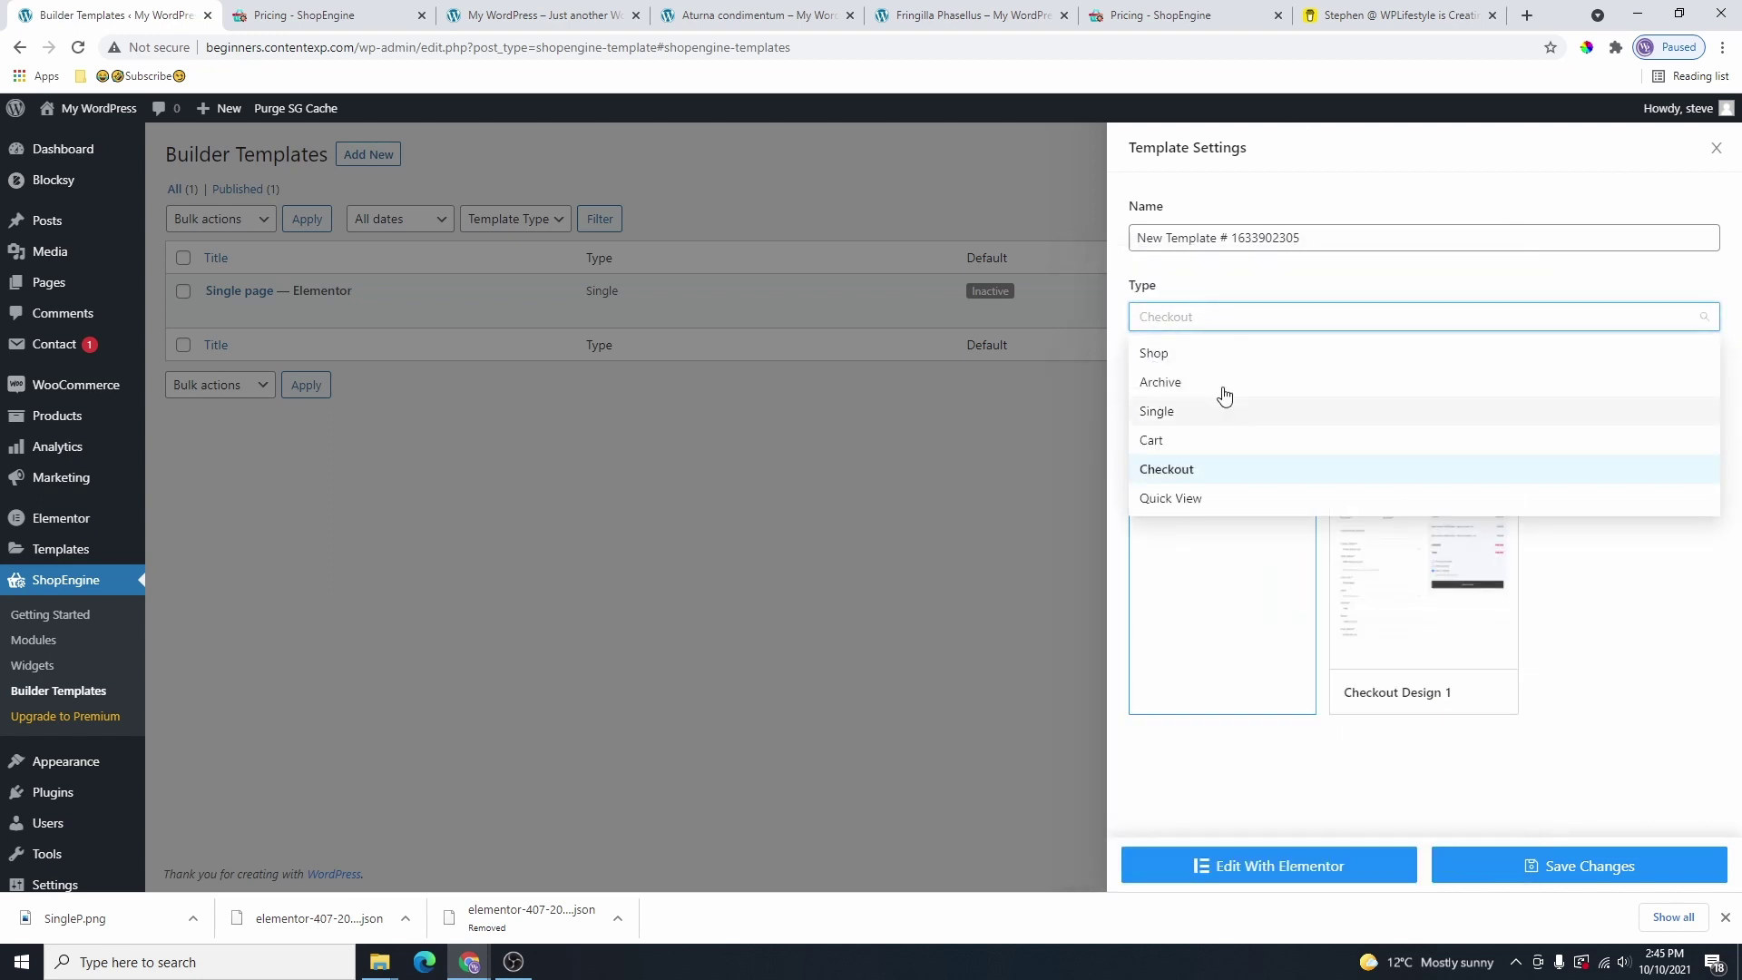
click(1189, 415)
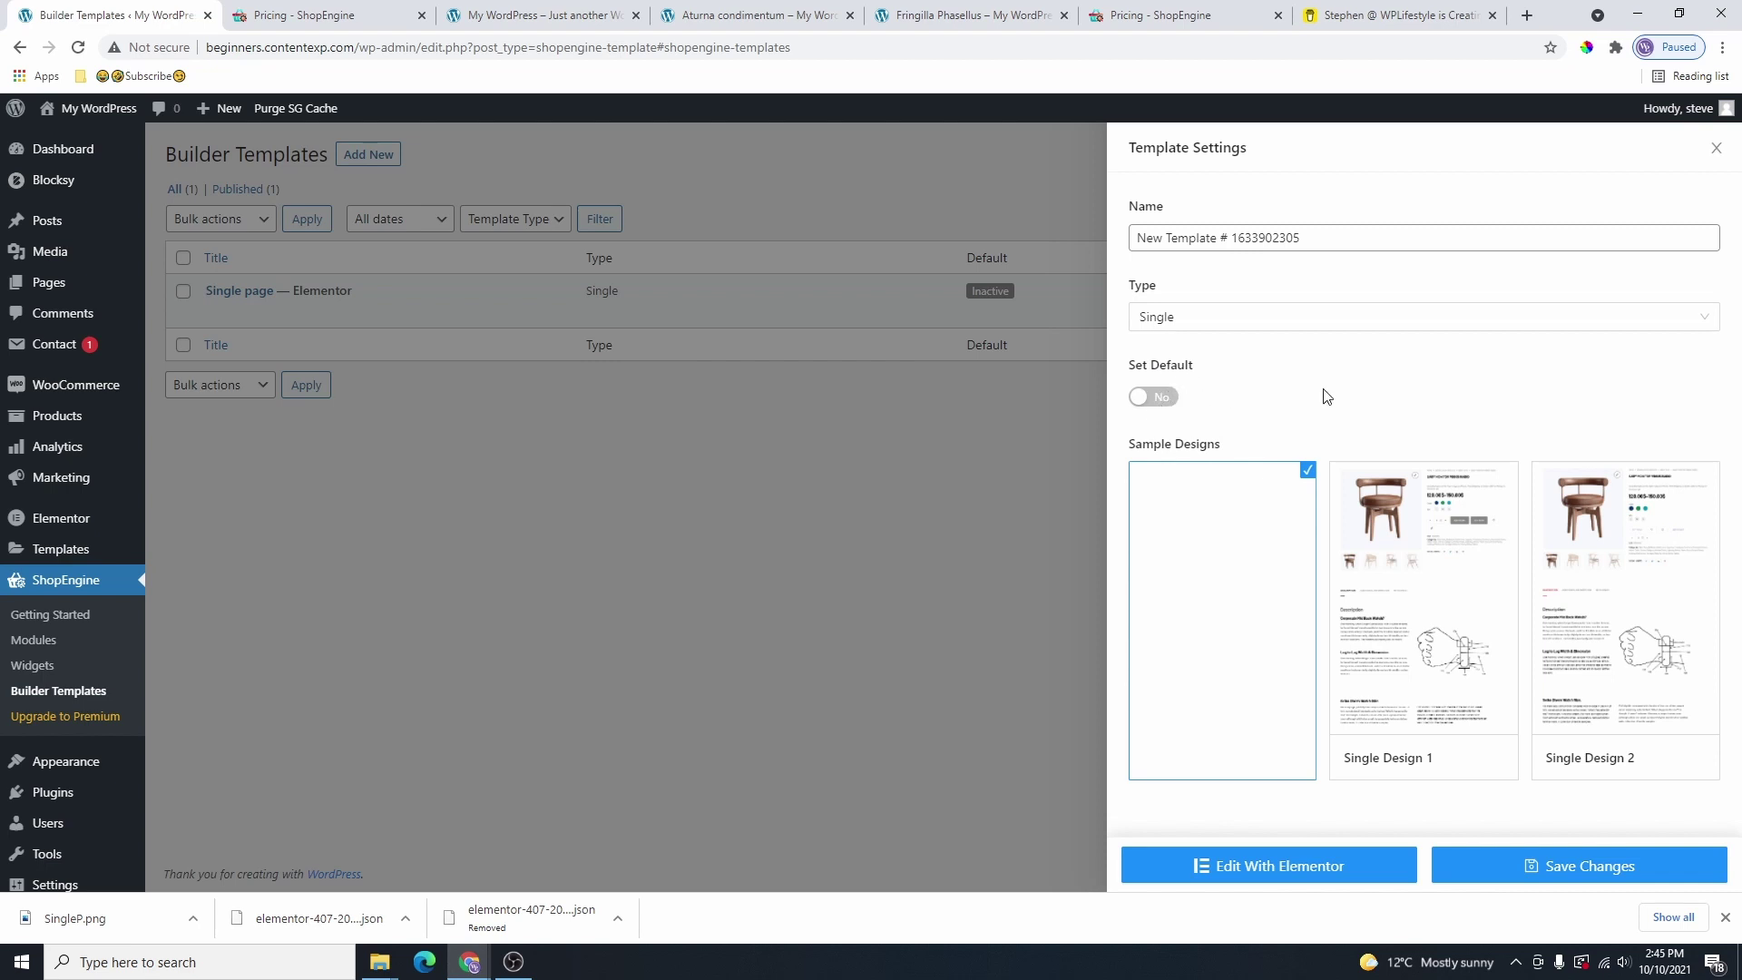
Make the Single-type template "New Template" the default, keep the blank sample design, and save the template settings.
click(1154, 397)
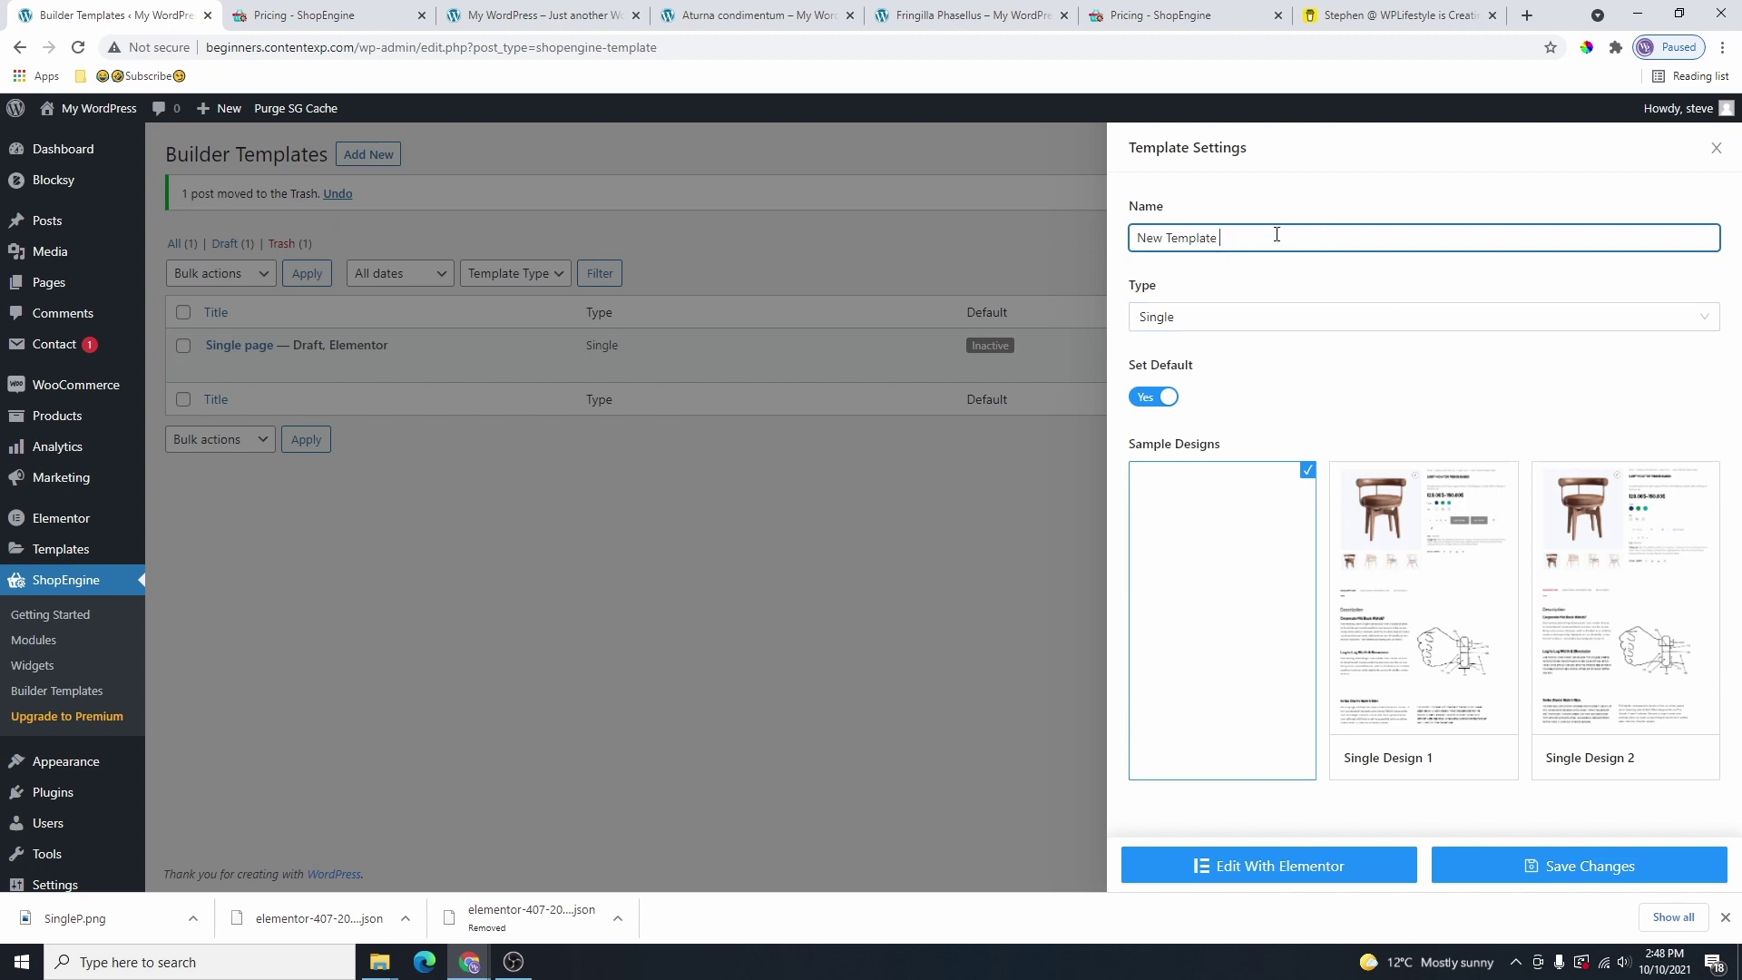
click(1180, 318)
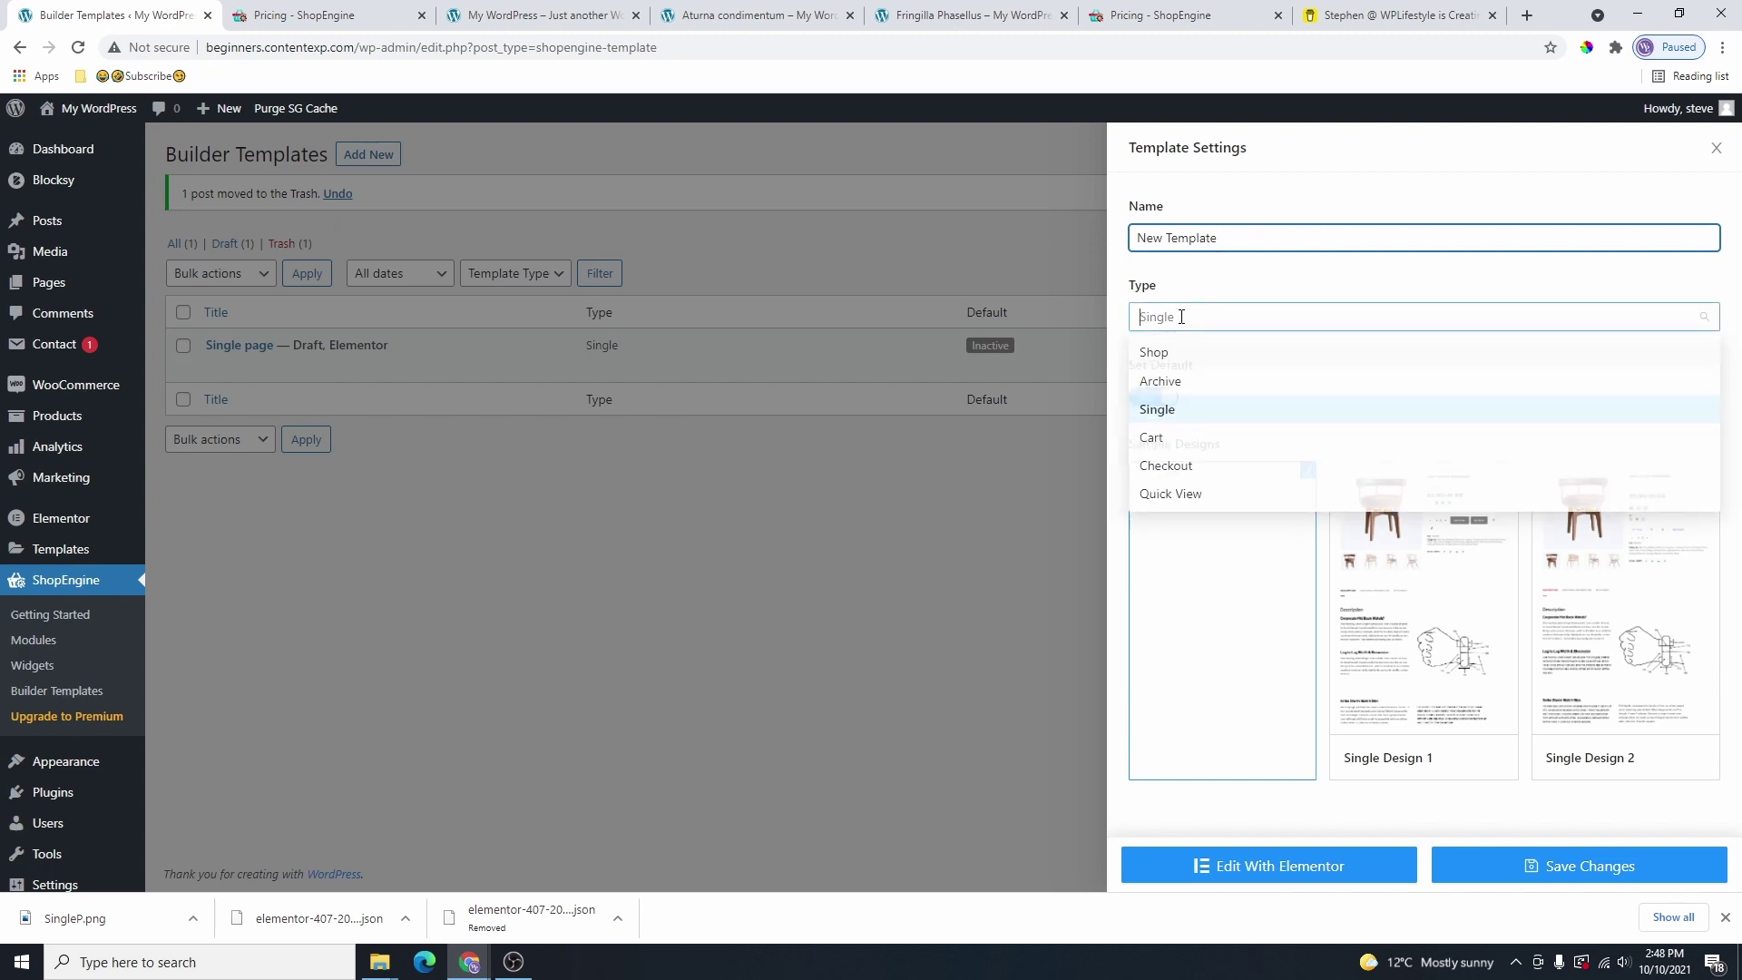
click(1170, 317)
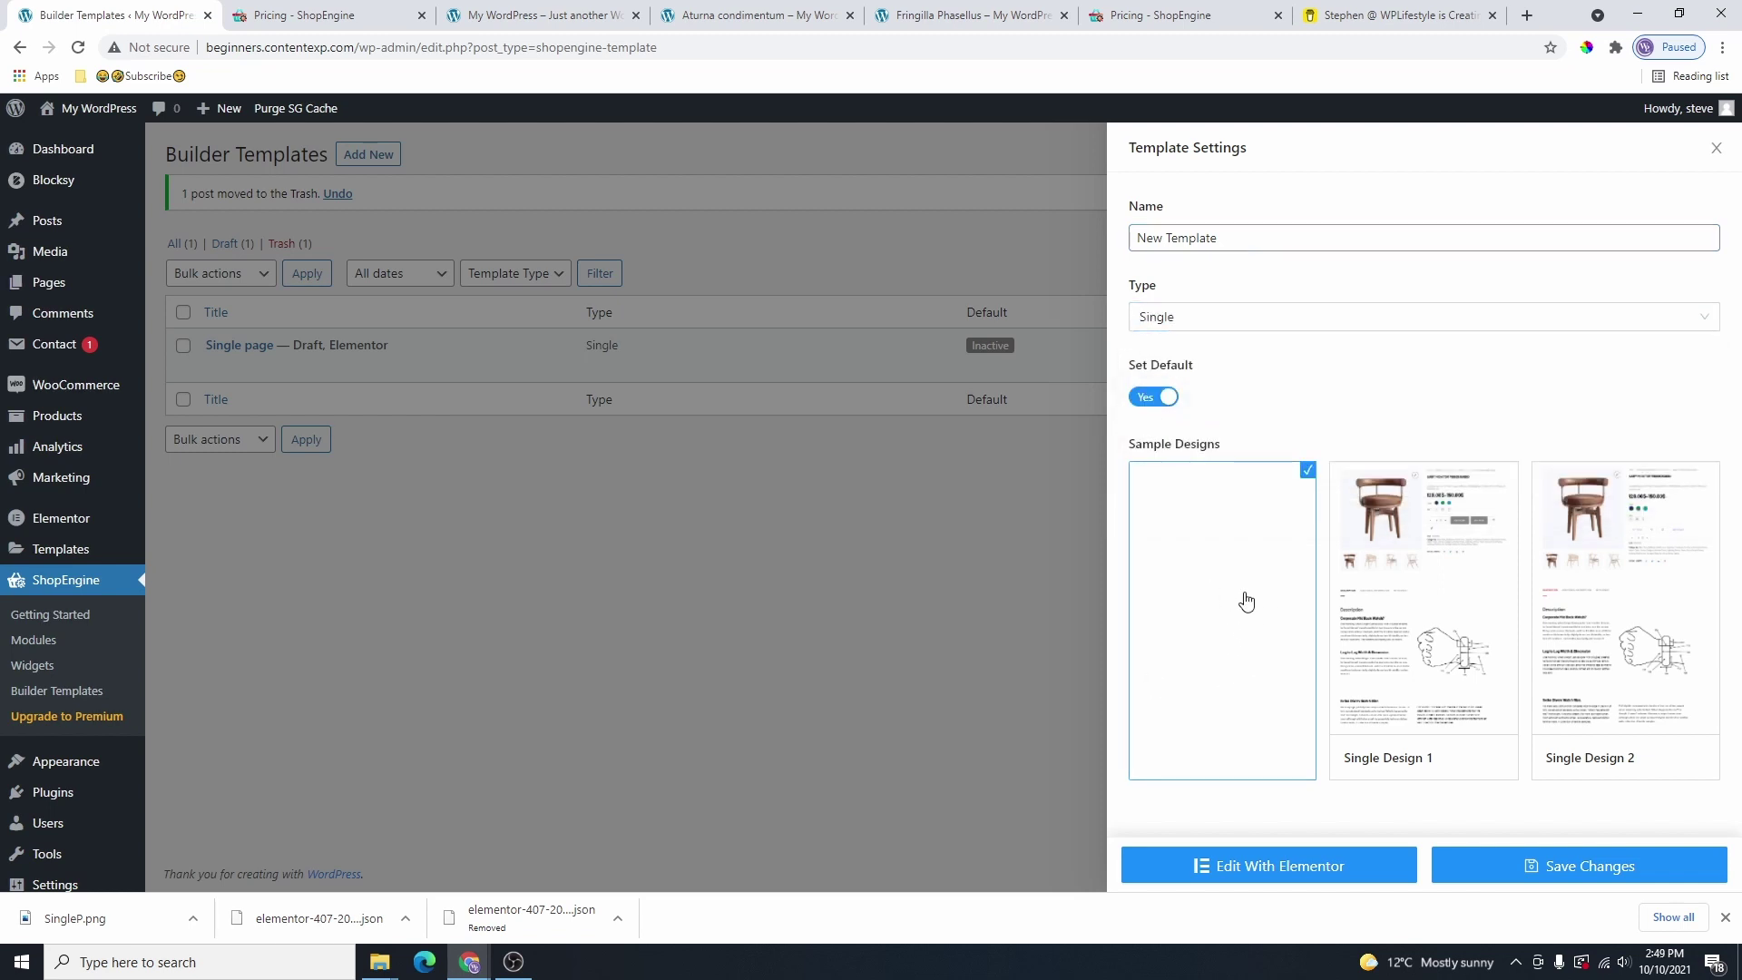
mouse_move(1417, 588)
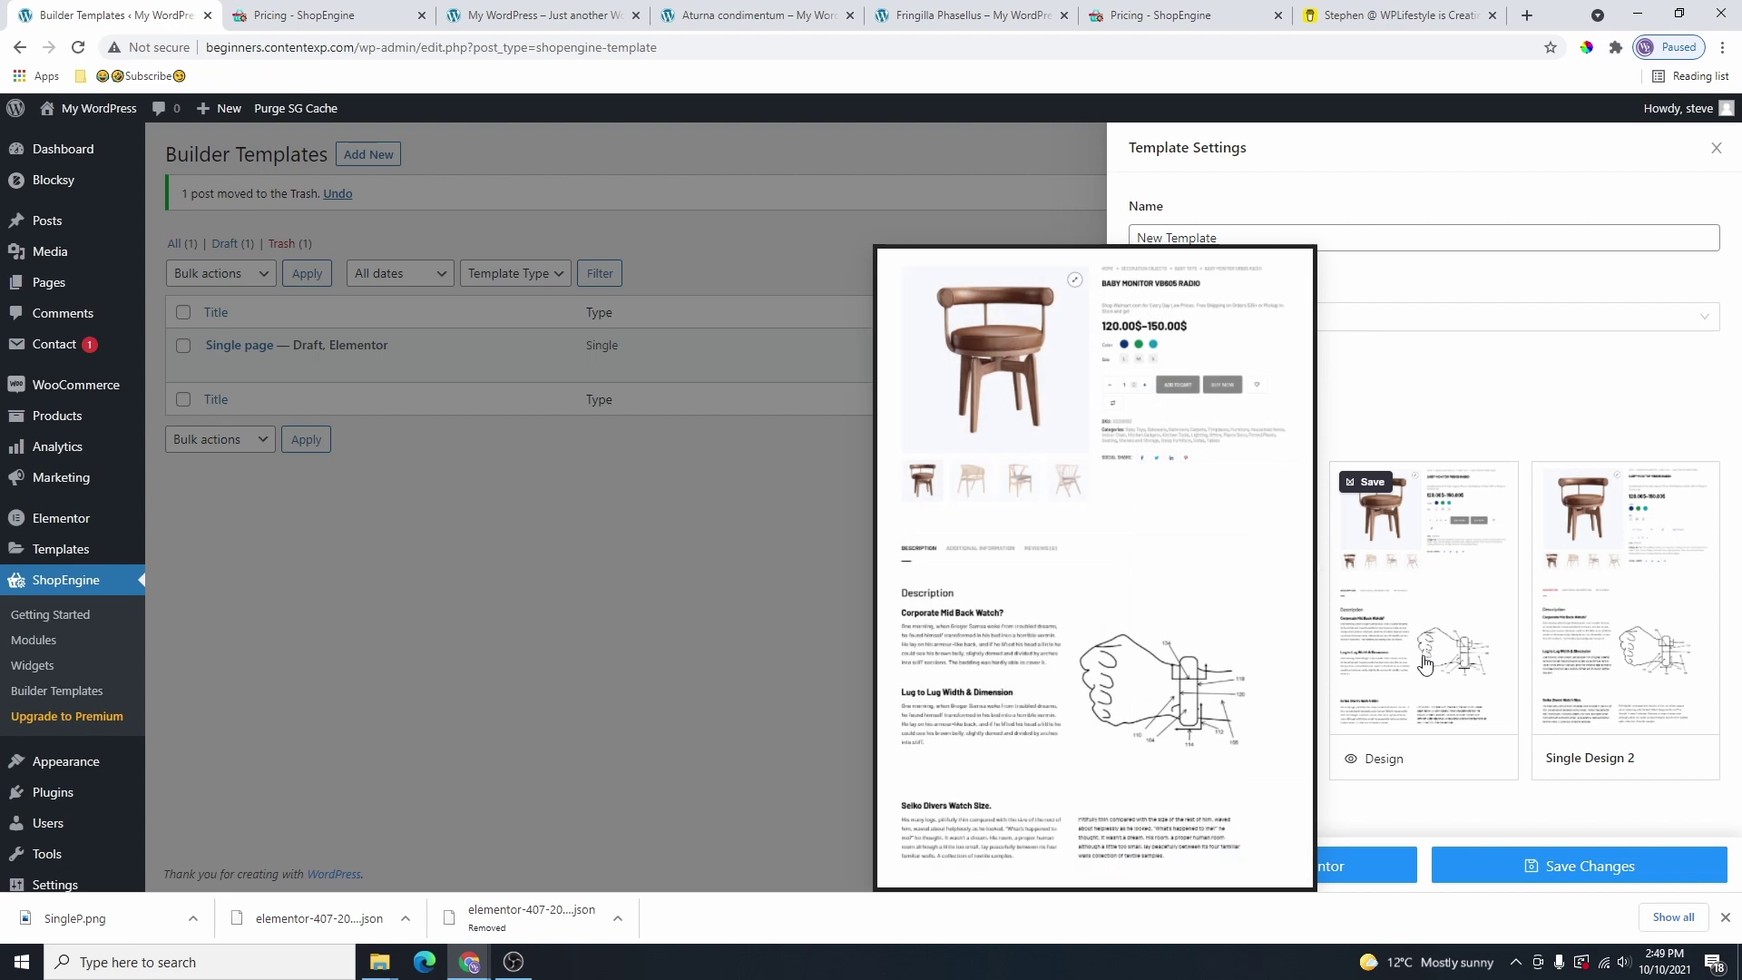
mouse_move(1661, 643)
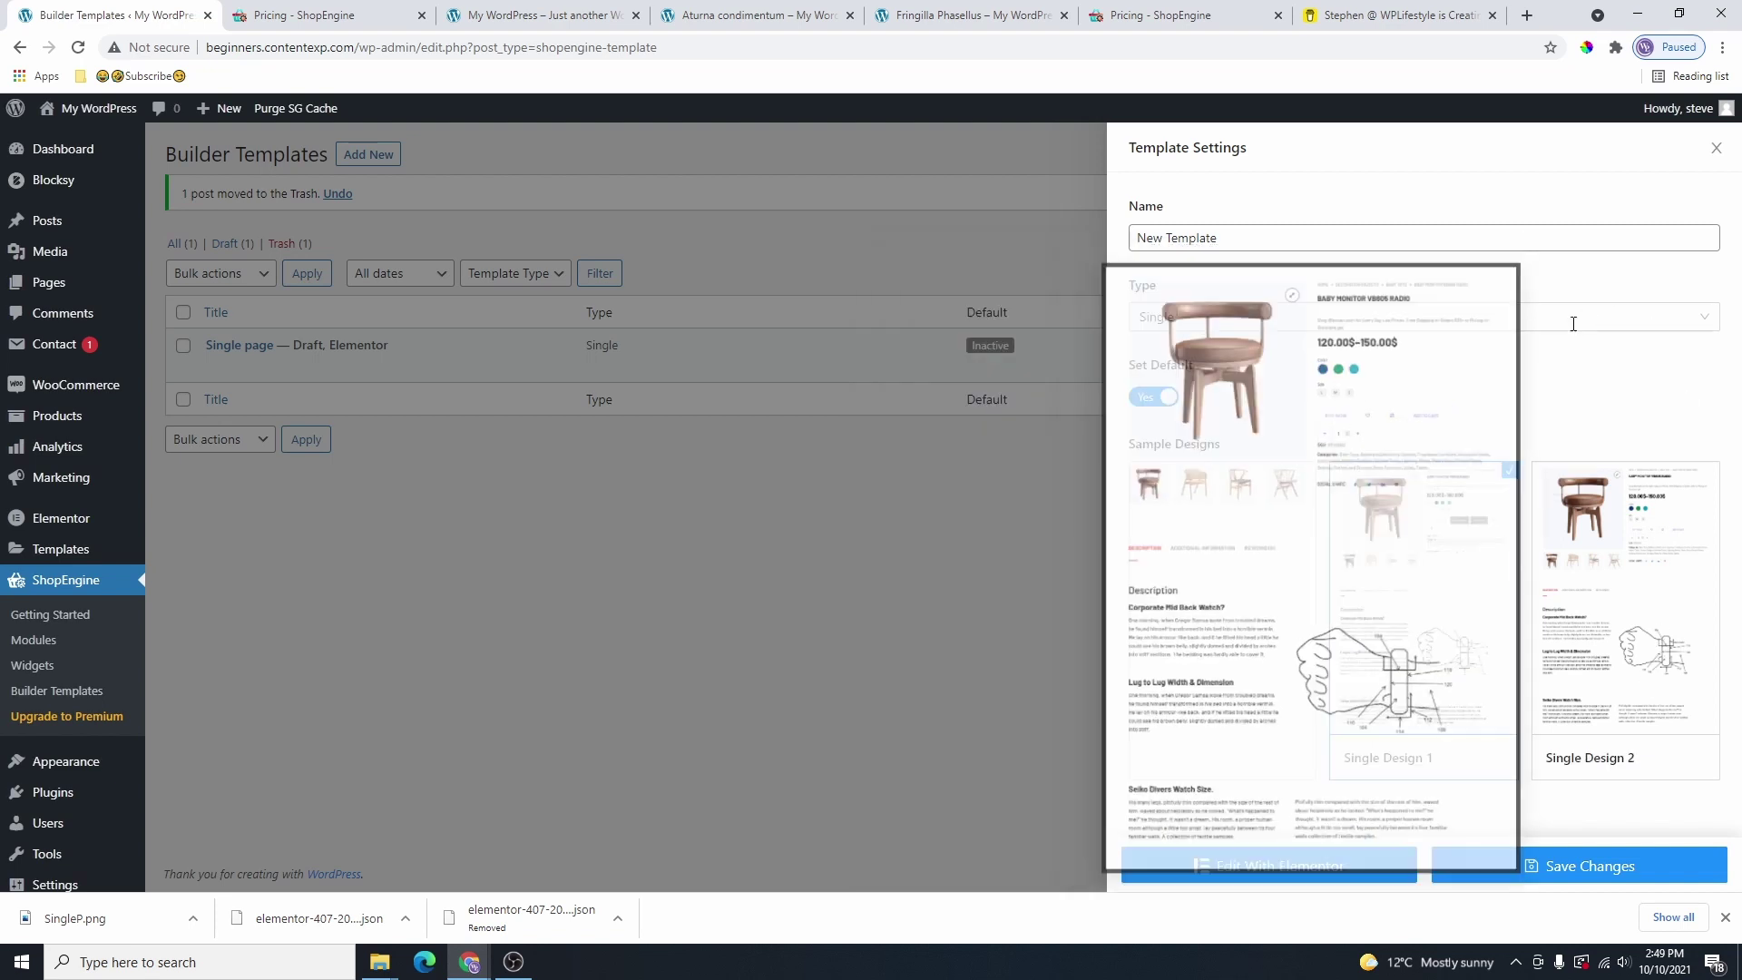
click(1236, 586)
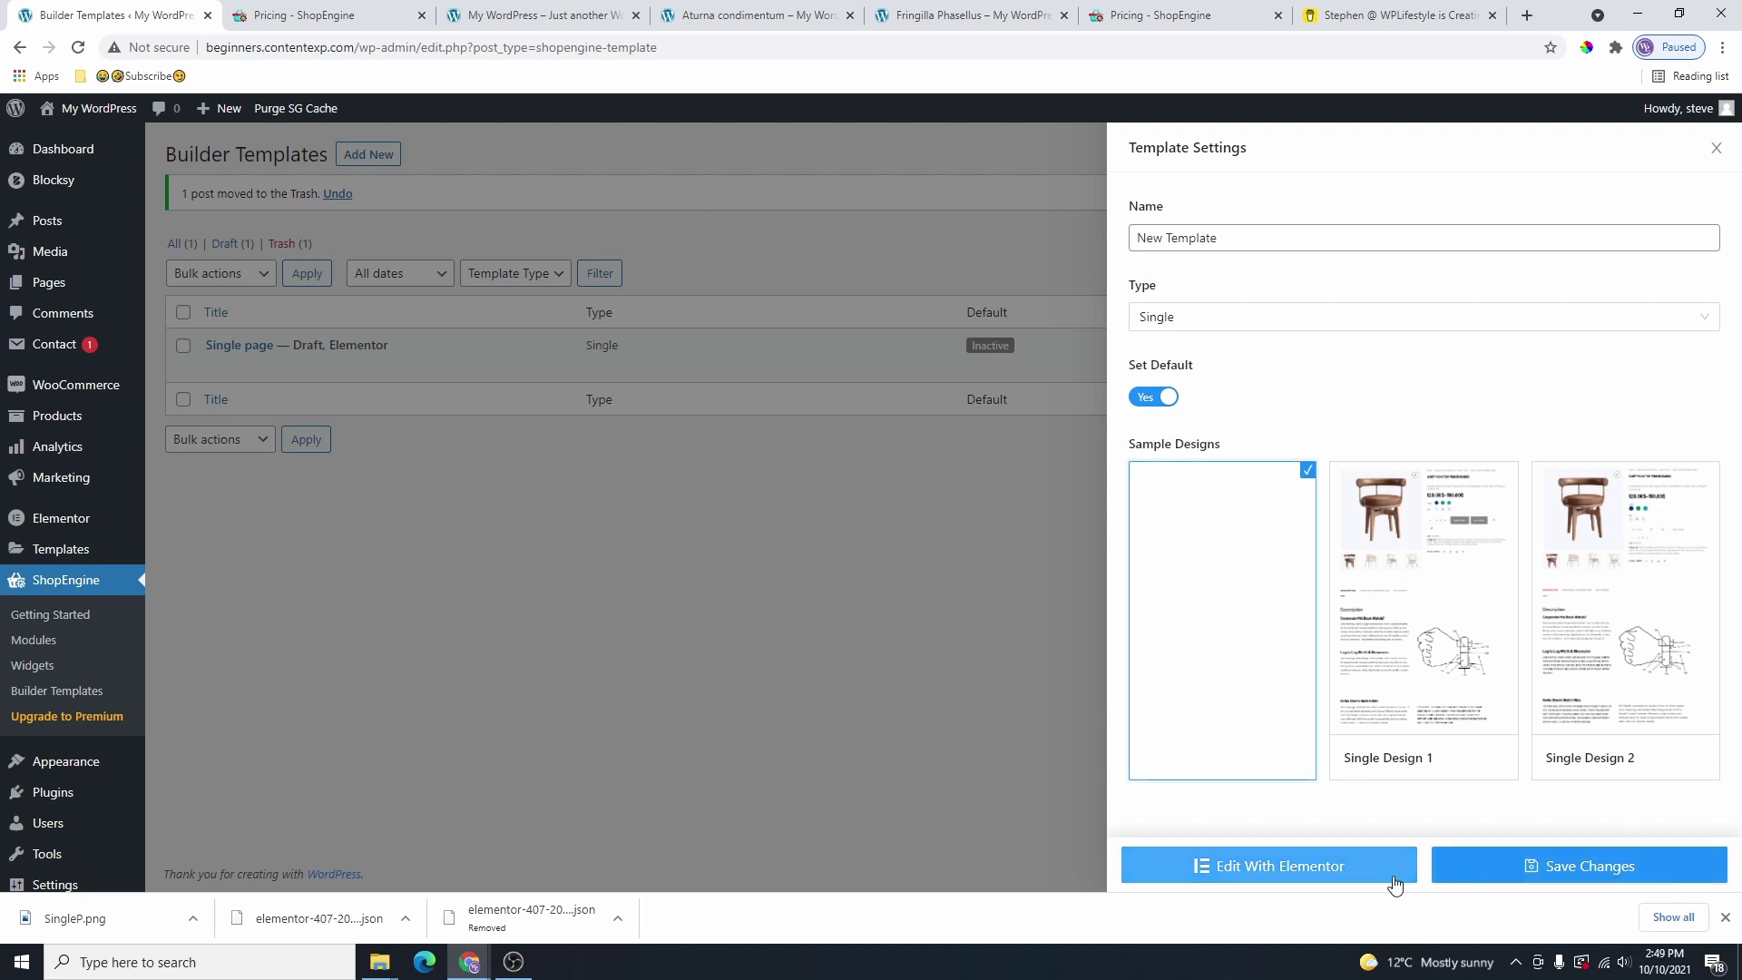
click(1571, 868)
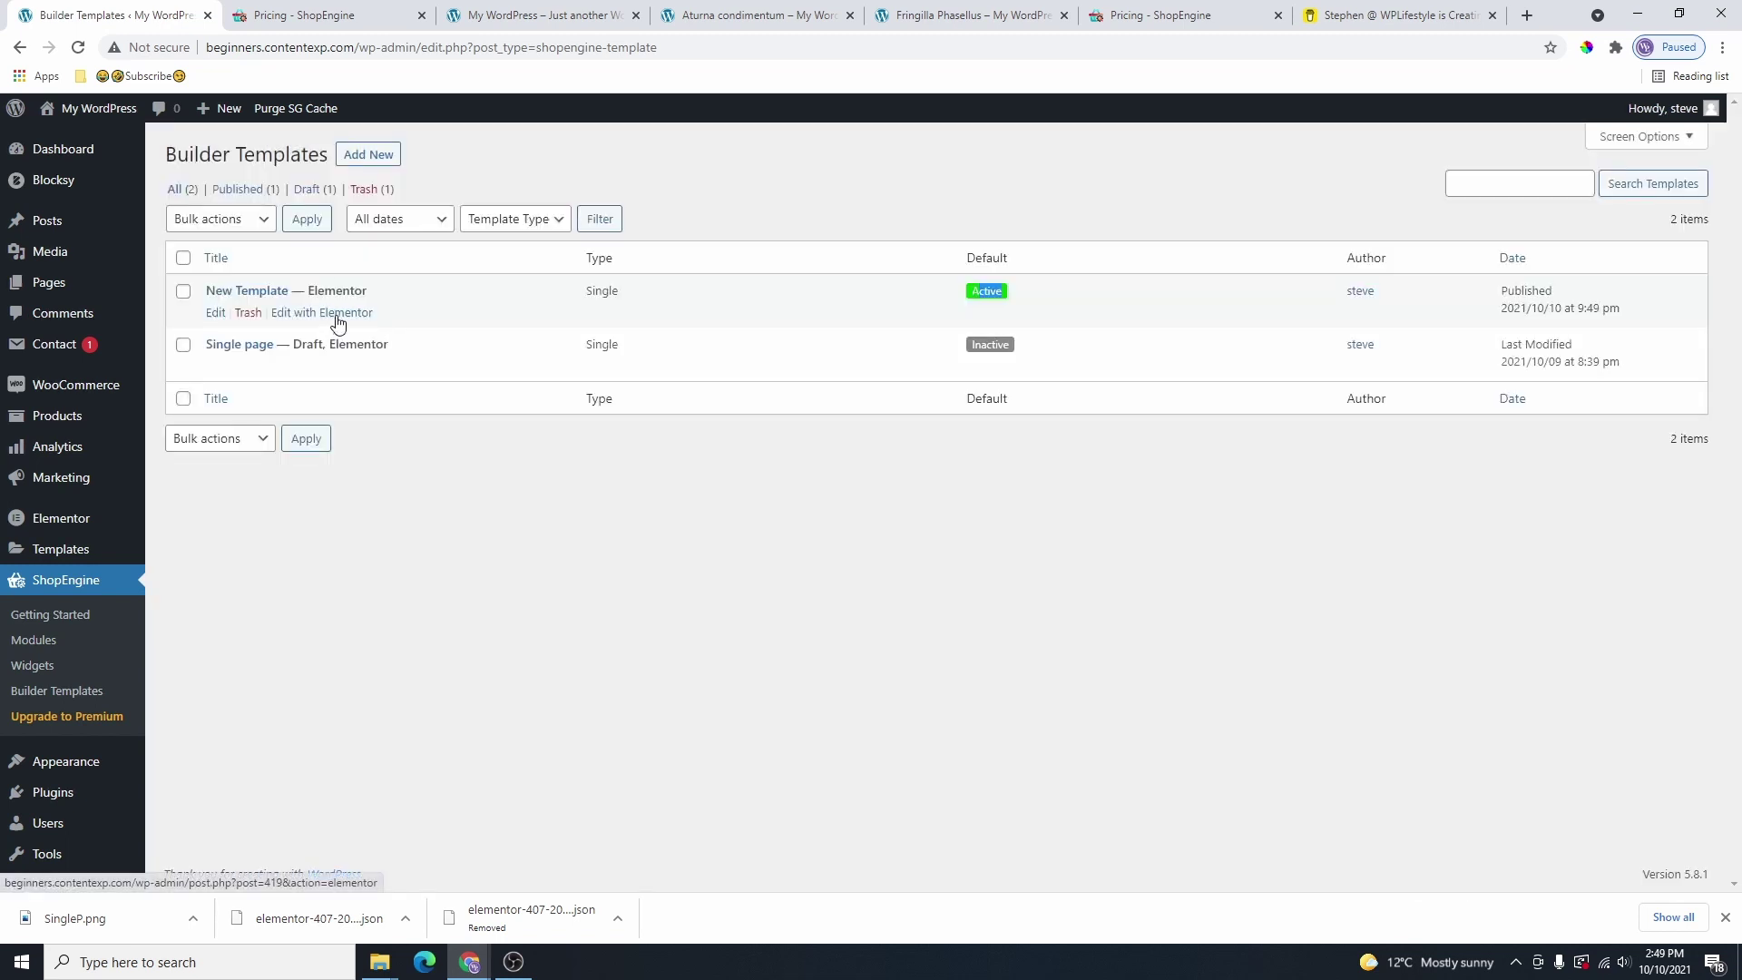
Open New Template in Elementor, collapse the ShopEngine General widgets, and look through the Single Product, Cart and Product Archive widgets.
click(338, 323)
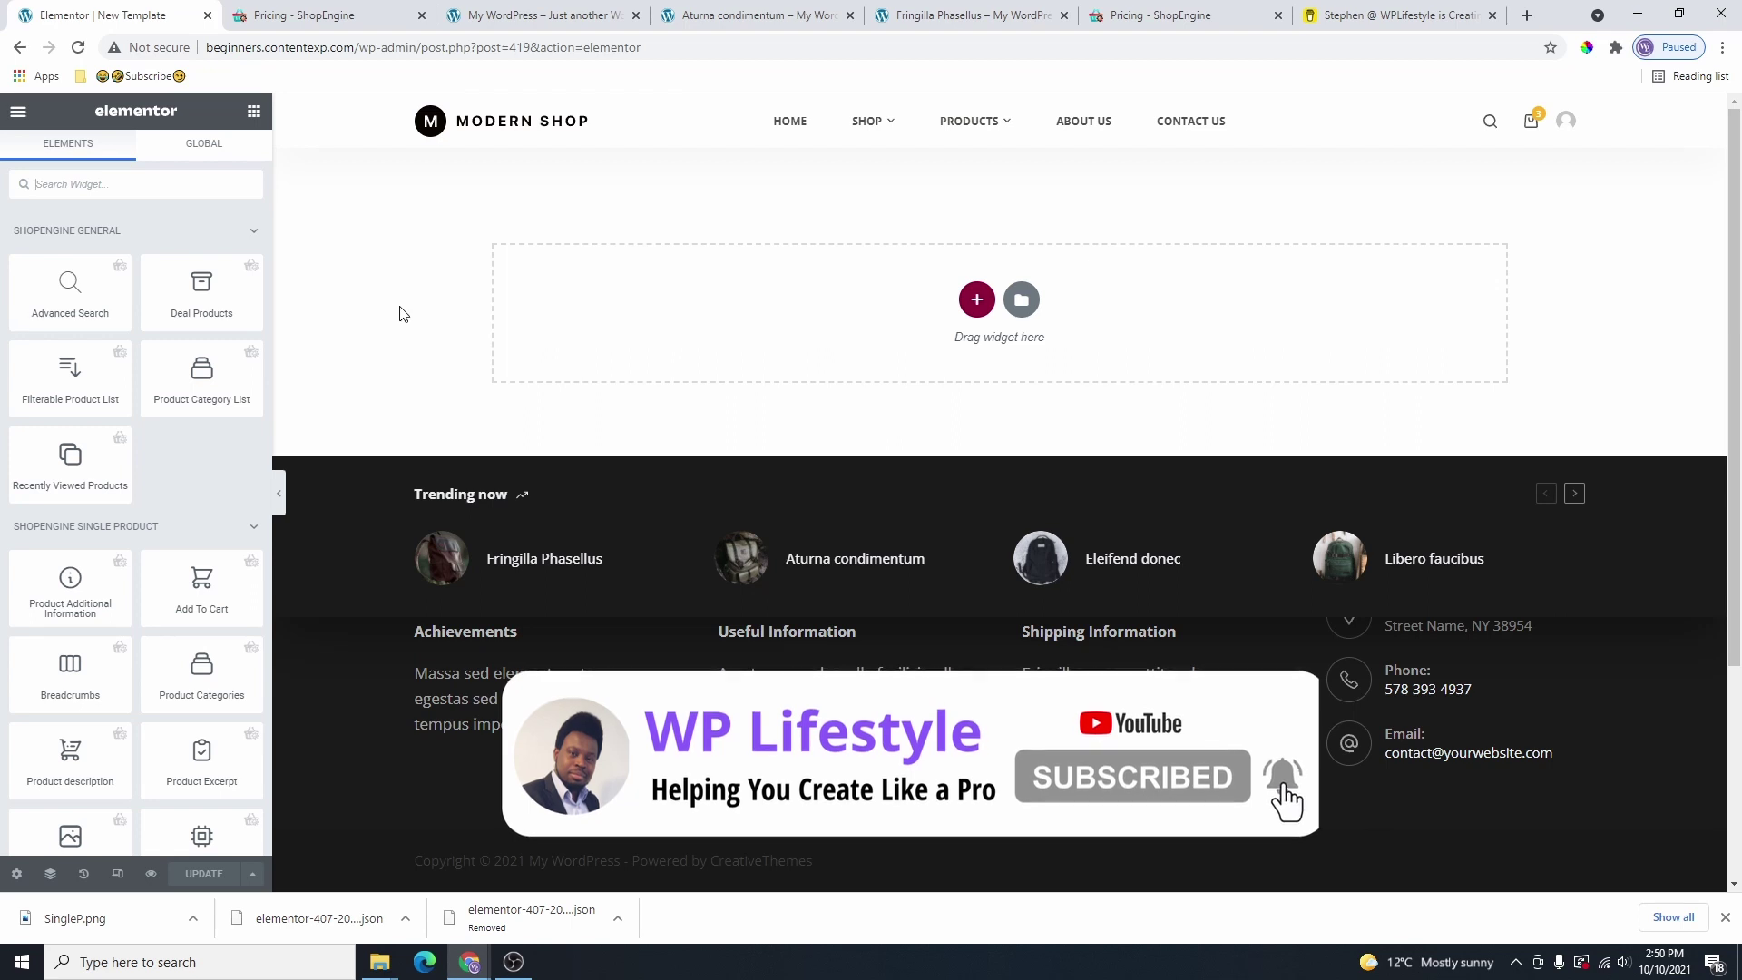
click(247, 230)
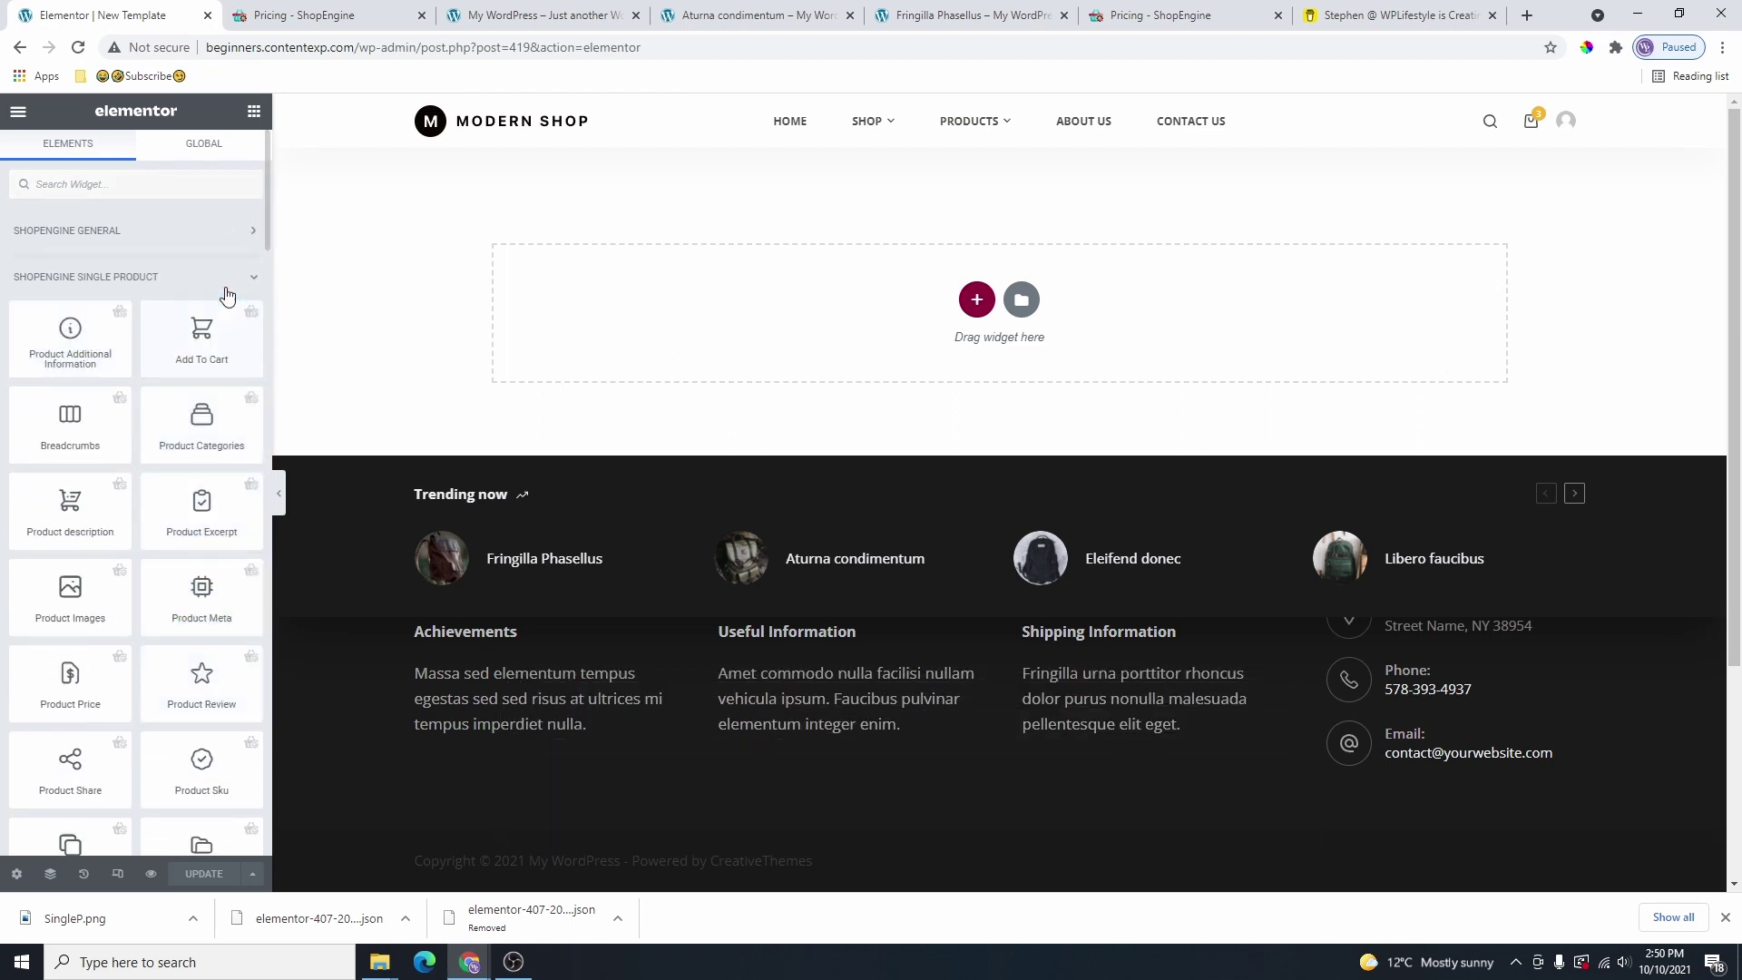
scroll(227, 300, down, 1)
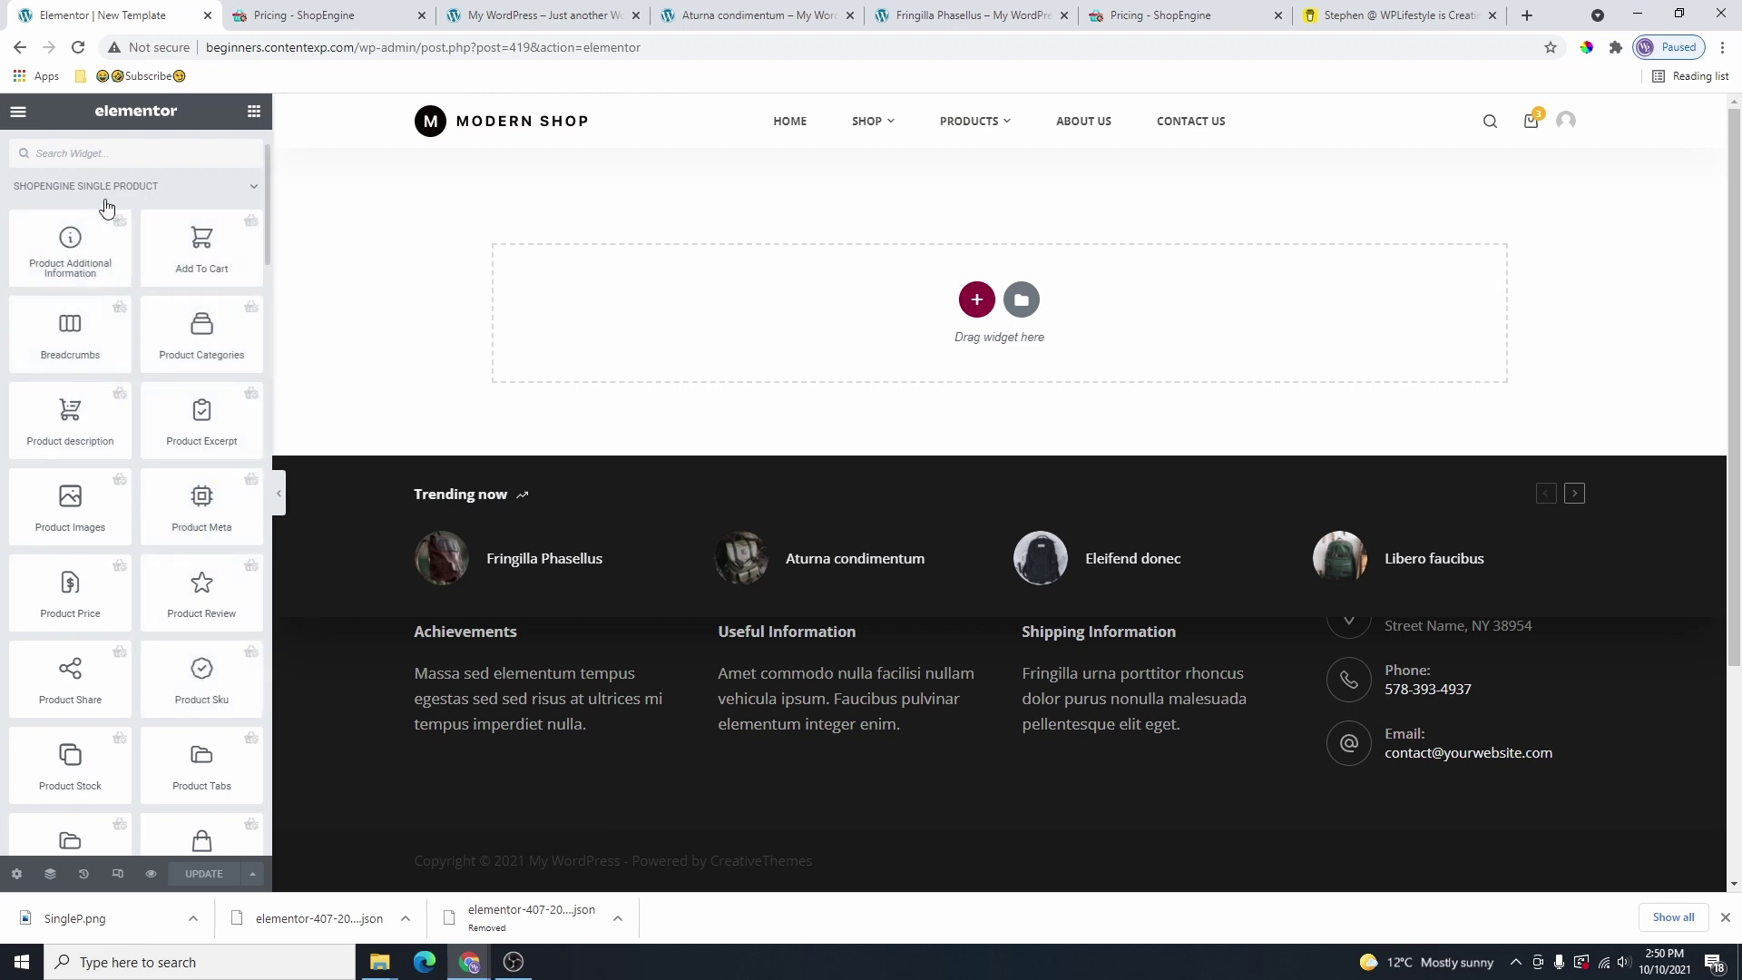
scroll(200, 490, down, 6)
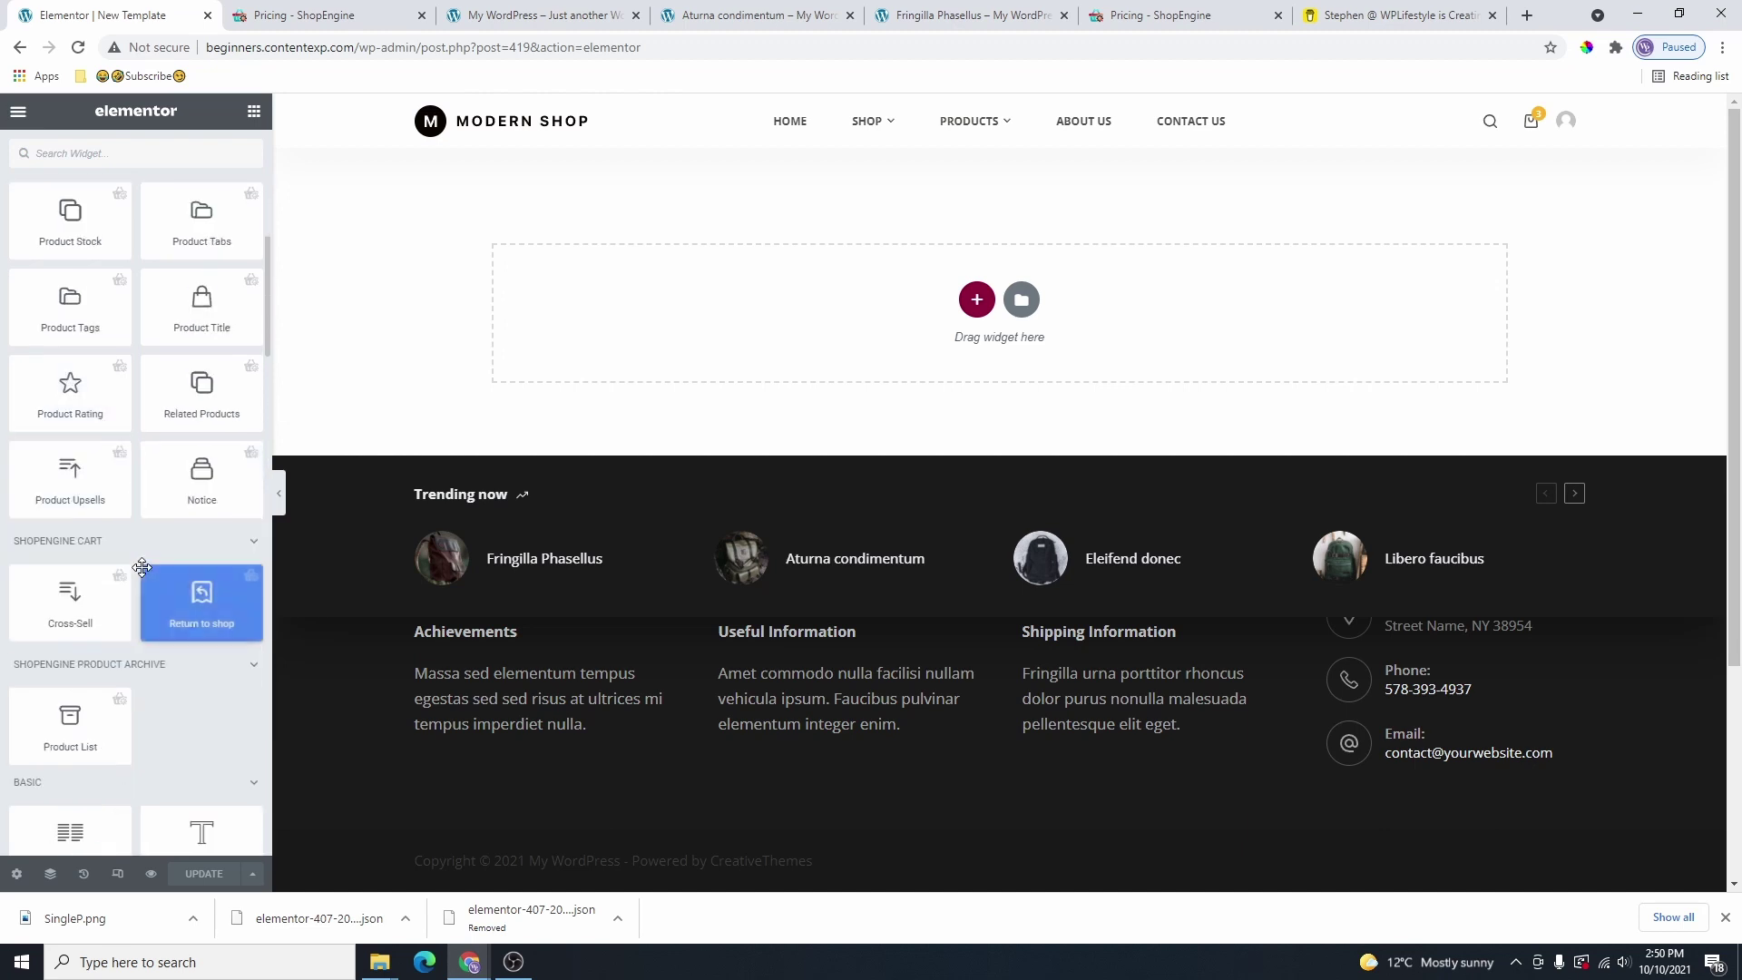
scroll(154, 742, down, 2)
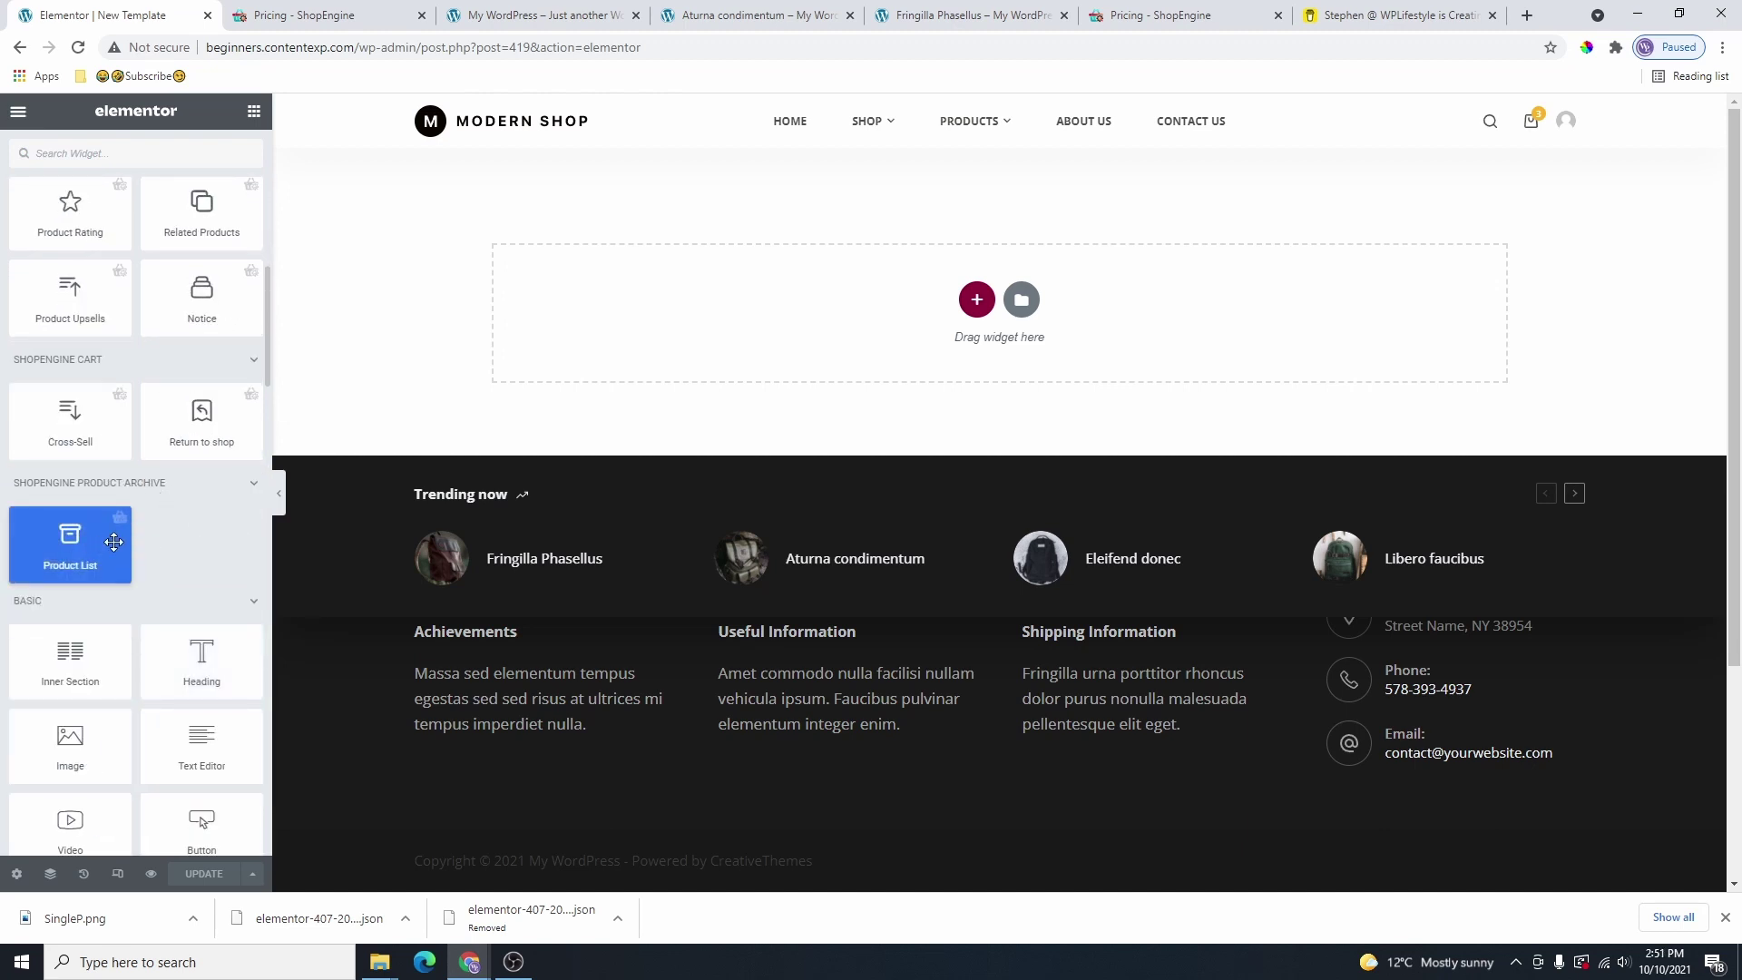
scroll(136, 454, up, 8)
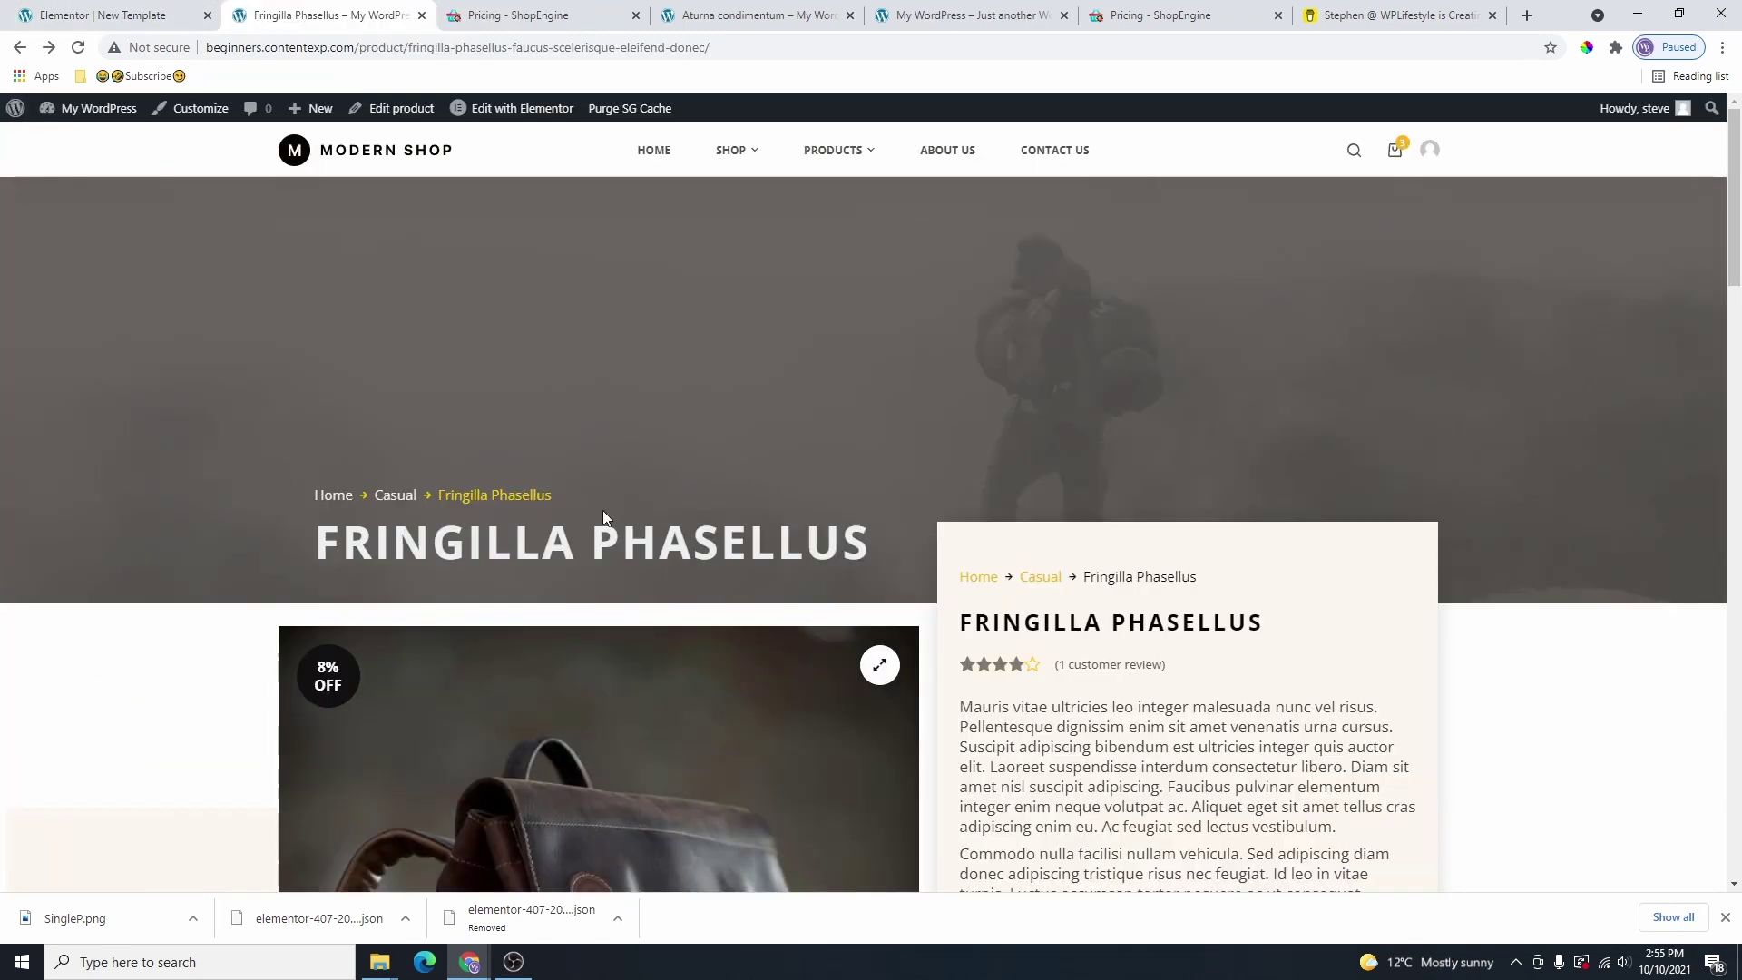
Examine the finished Fringilla Phasellus product page from its banner to the description, and return to the Elementor template.
scroll(1161, 545, down, 9)
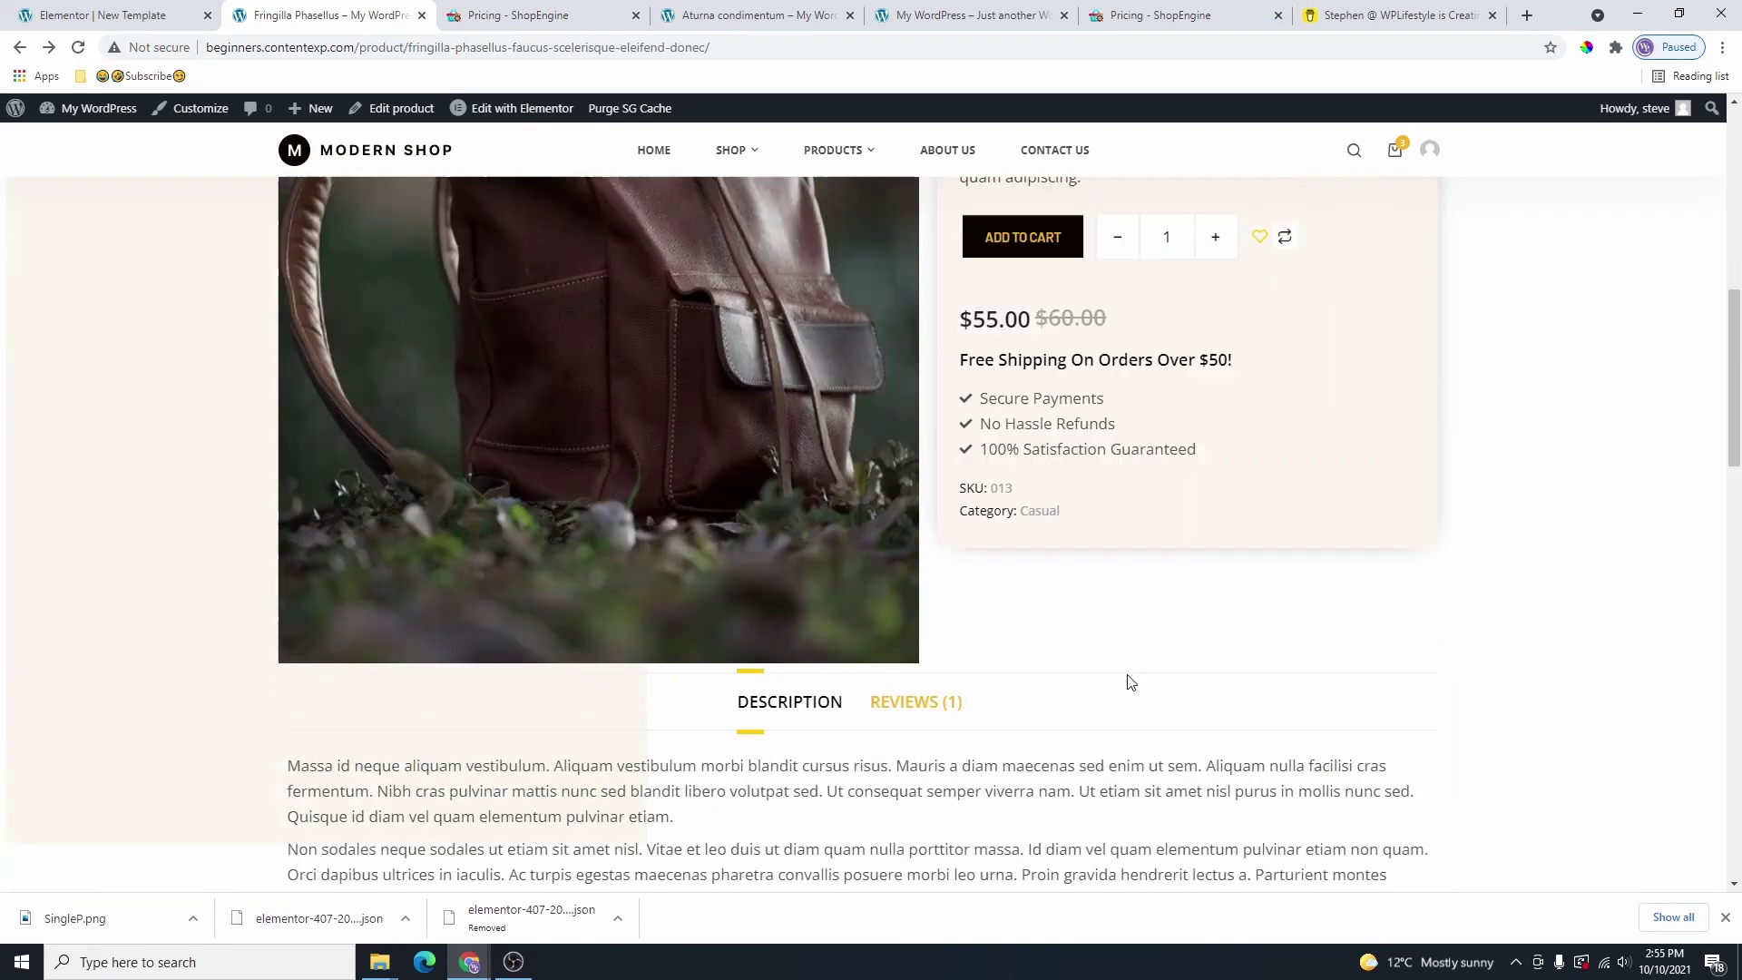
scroll(1134, 654, up, 9)
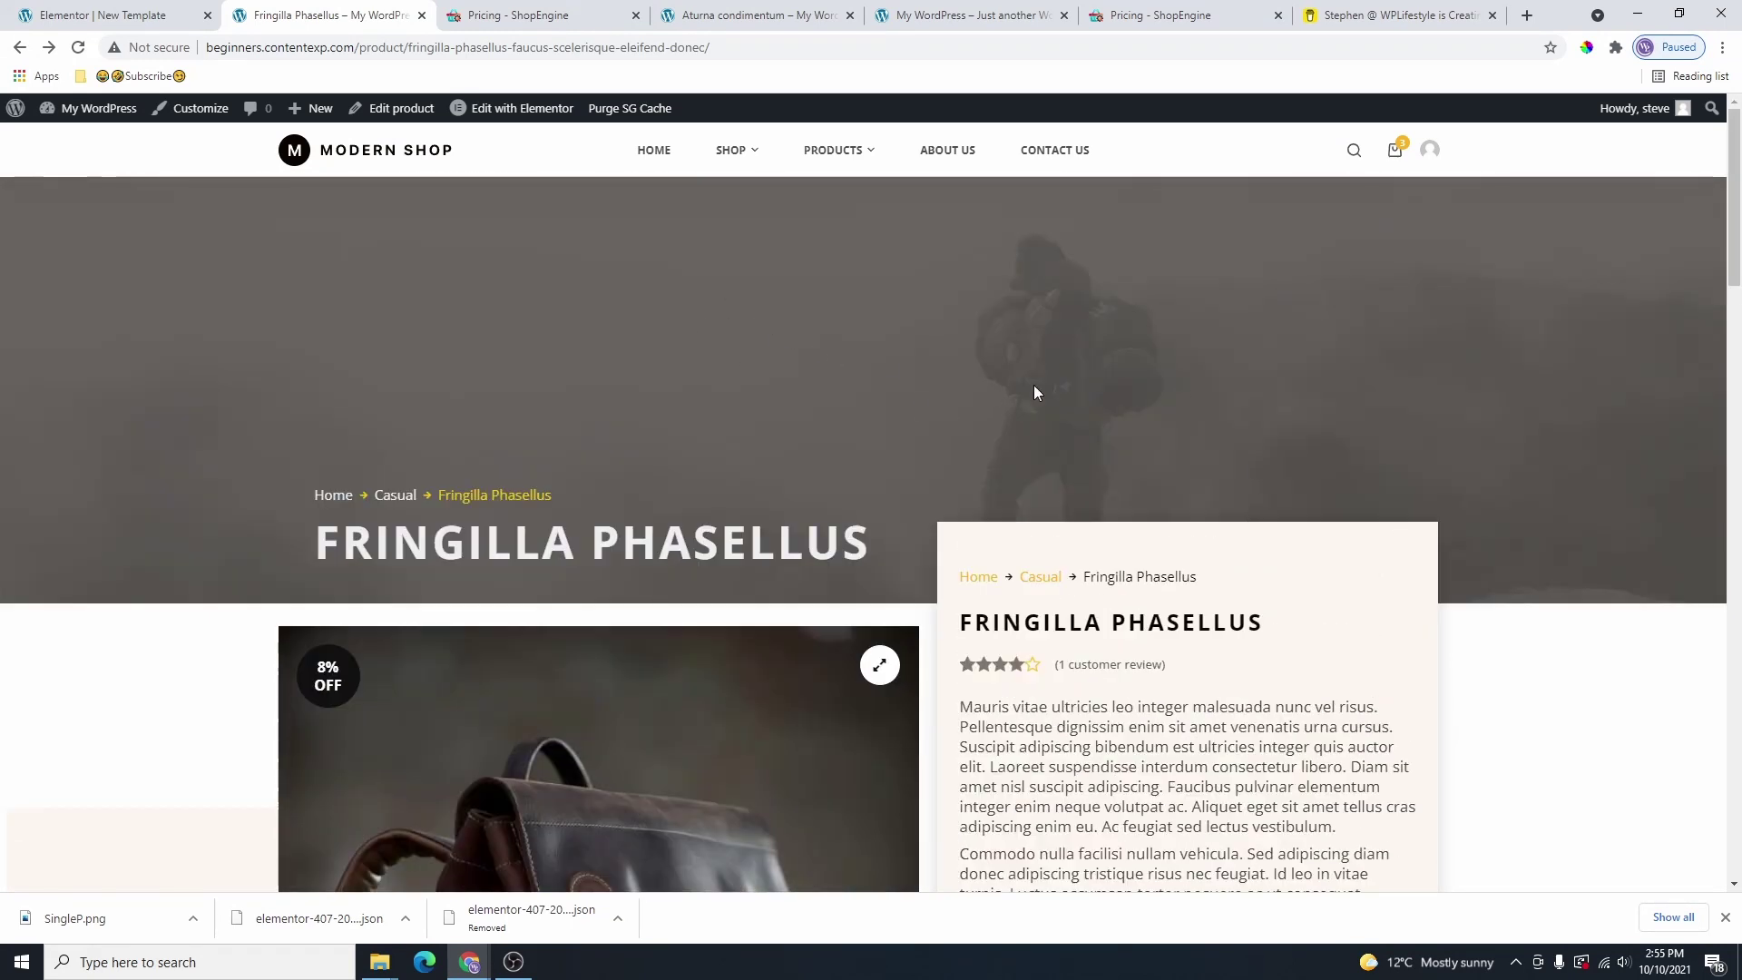
key(ctrl+shift+Tab)
Add a single-column section to the empty template and give it a minimum height of 500 px.
click(977, 299)
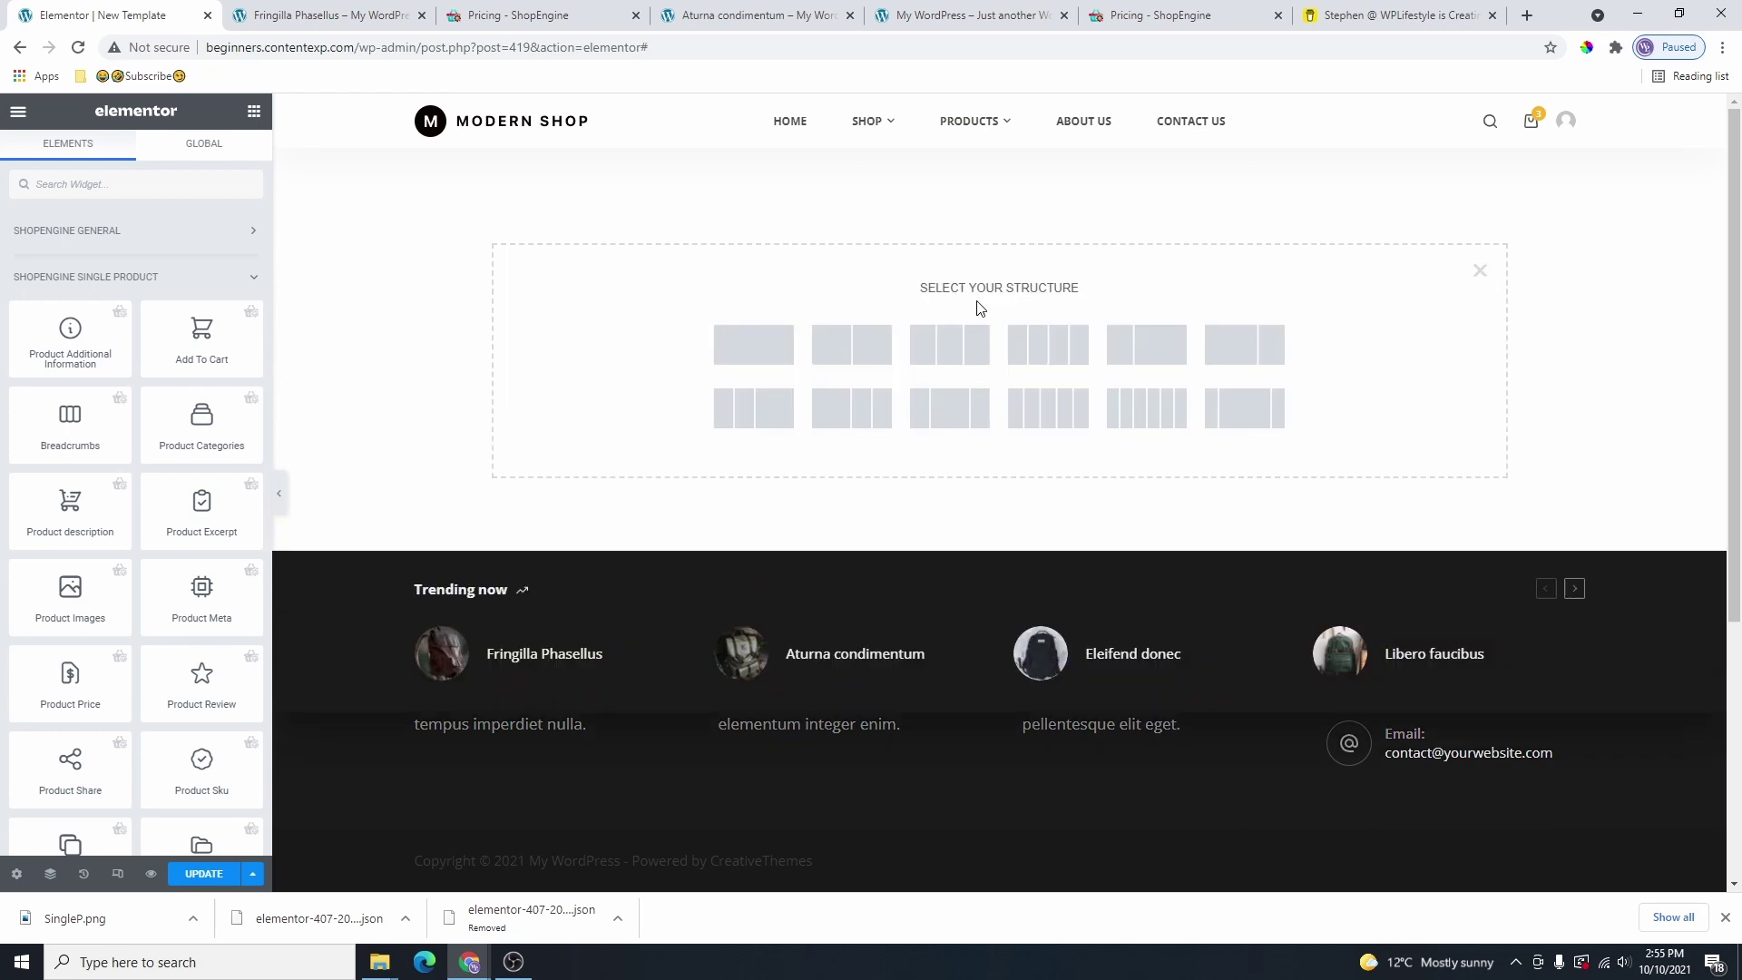
click(781, 356)
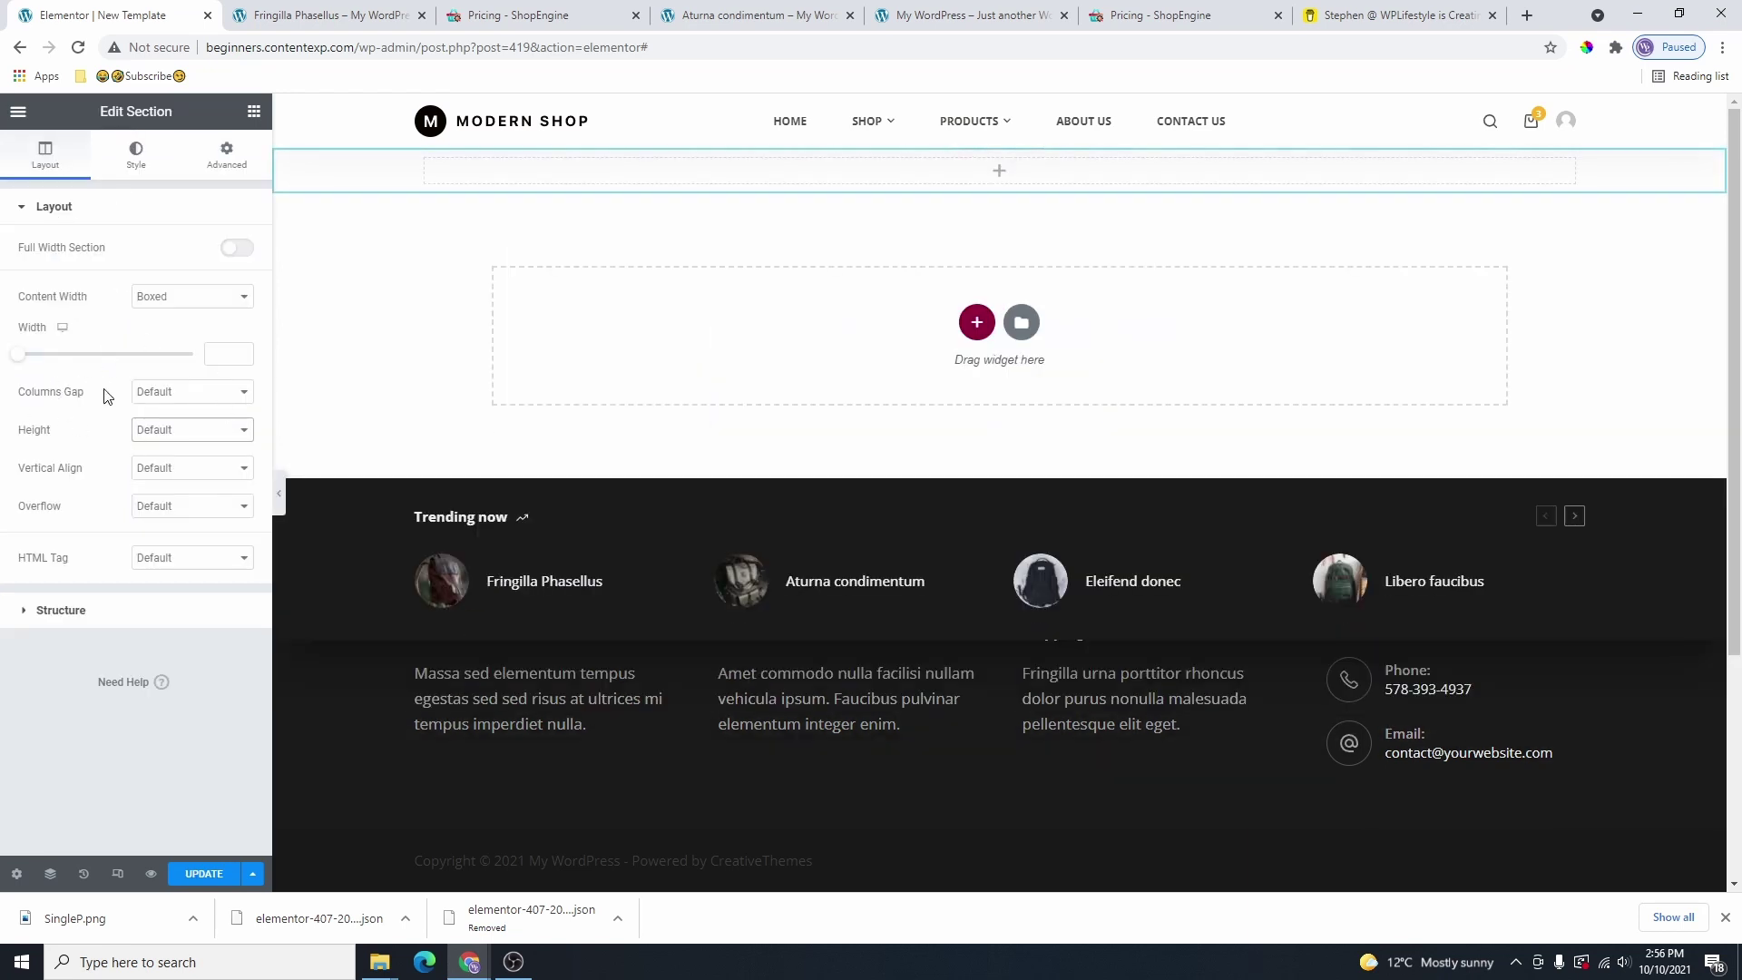
click(179, 430)
click(181, 480)
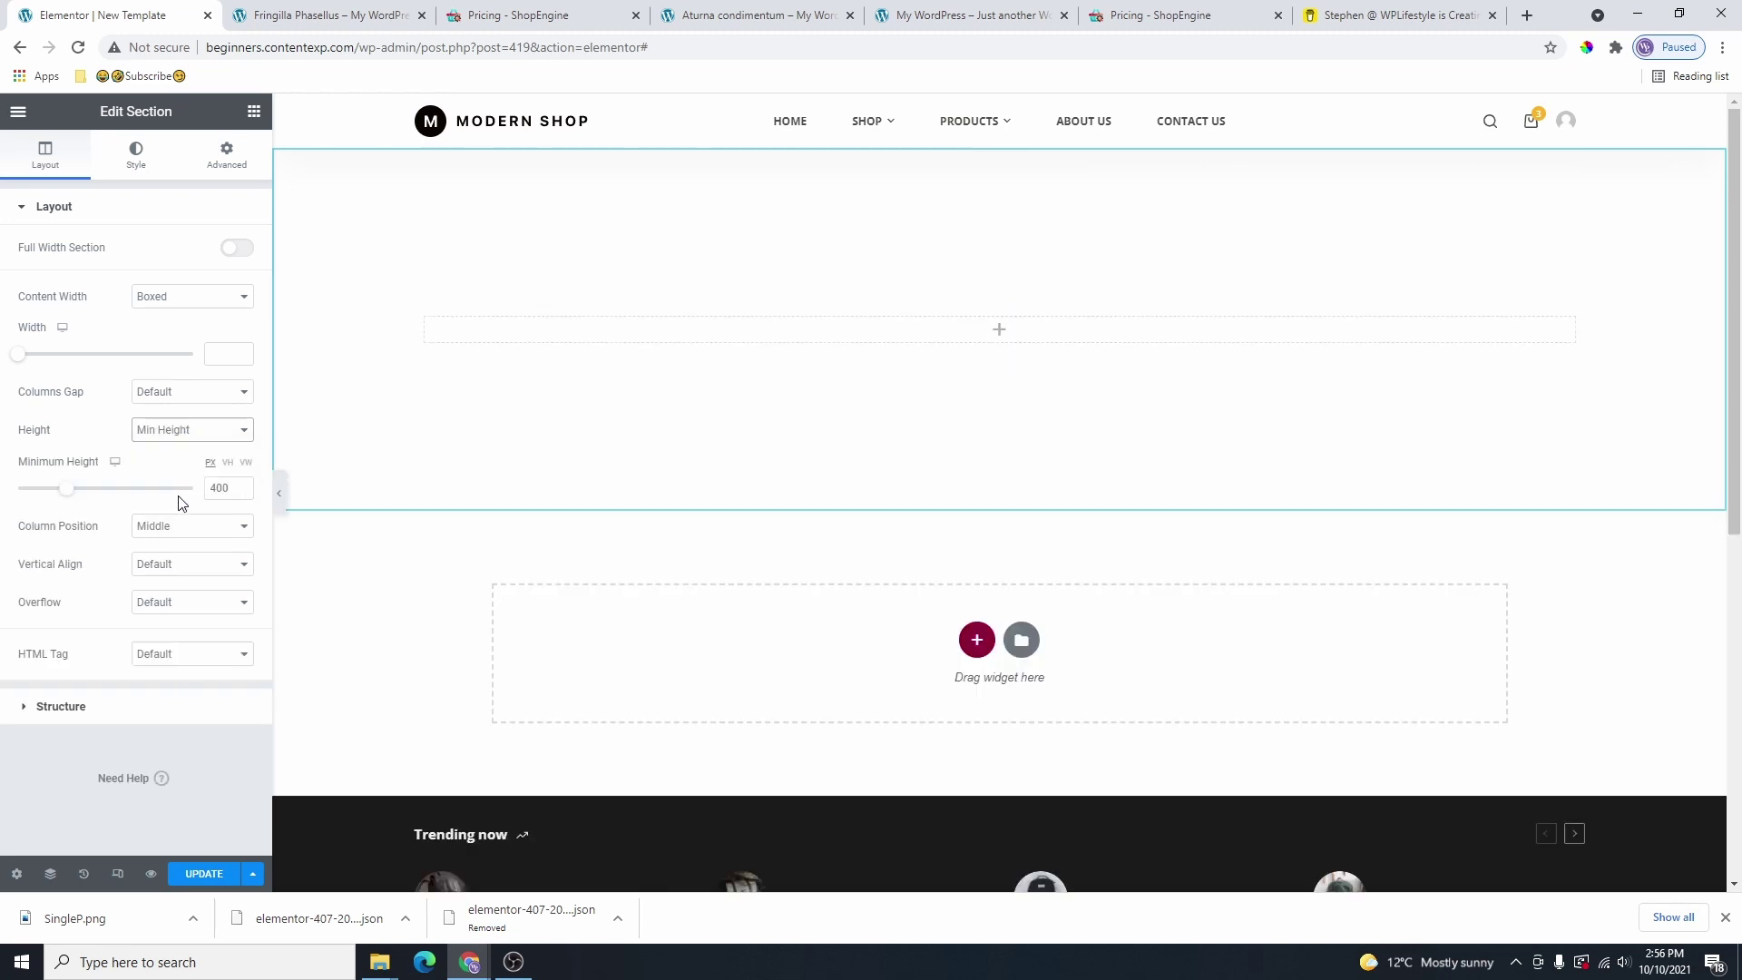
mouse_move(63, 493)
mouse_down()
mouse_move(109, 499)
mouse_move(64, 498)
mouse_up()
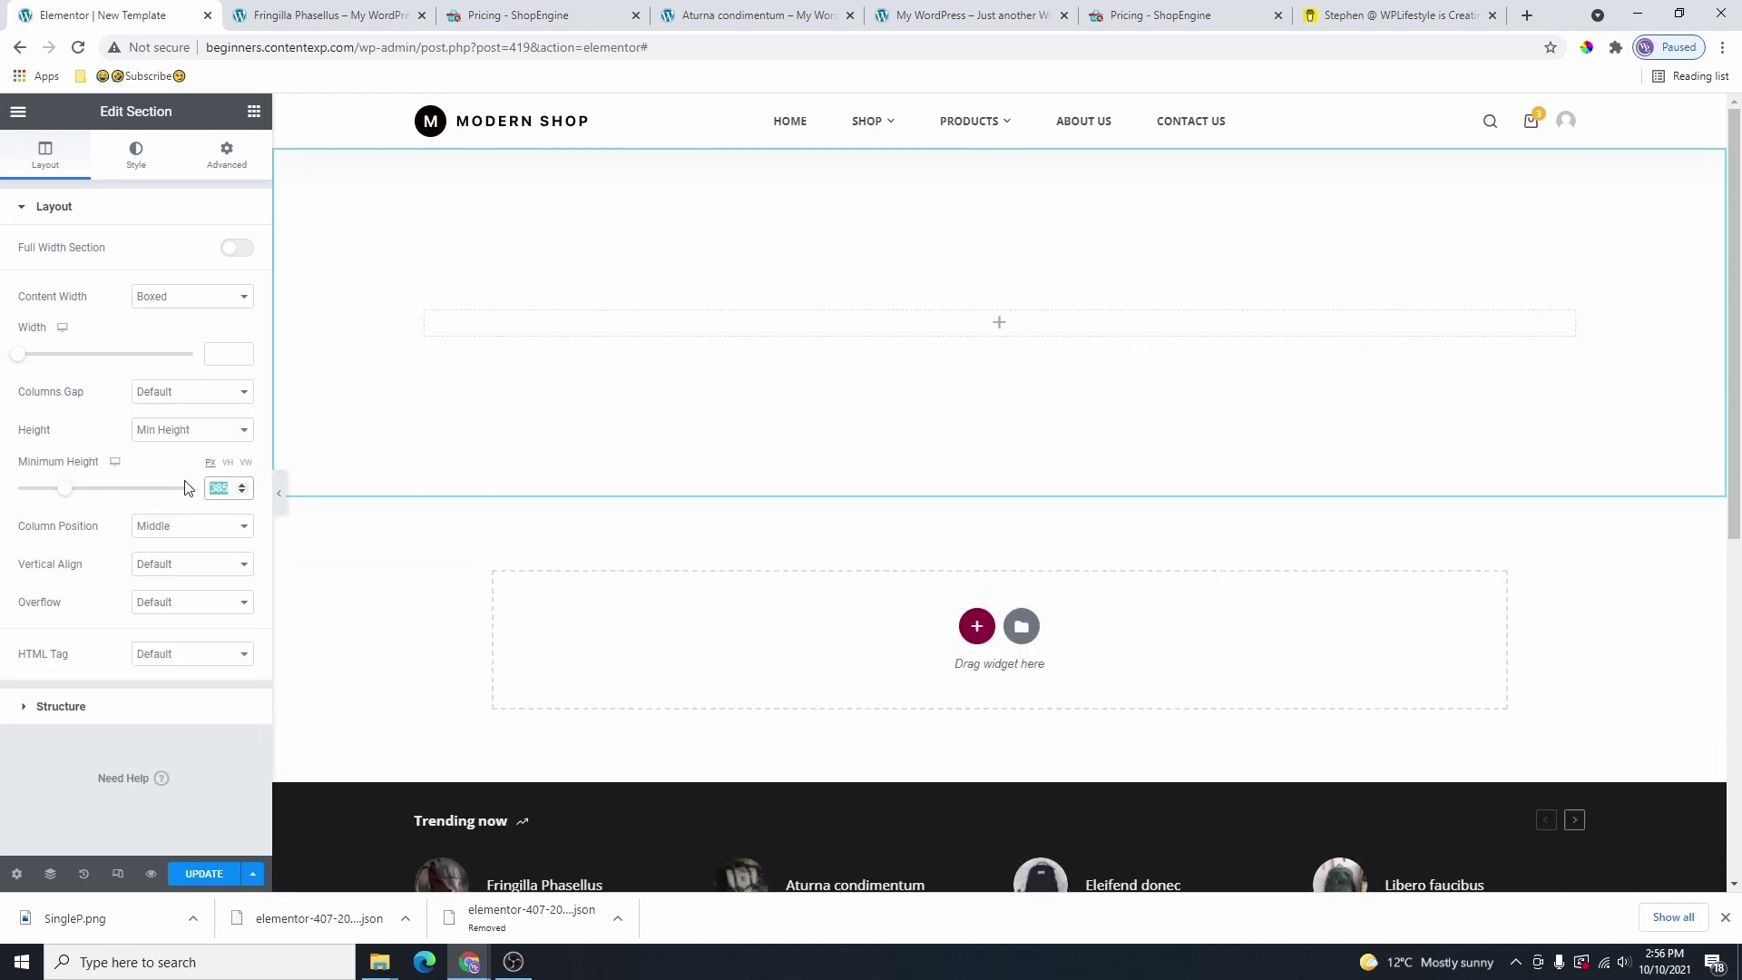
text(500)
Use the 1700 by 700 pixel misty hiker photo from the media library as the section's background, positioned Center Center.
click(136, 154)
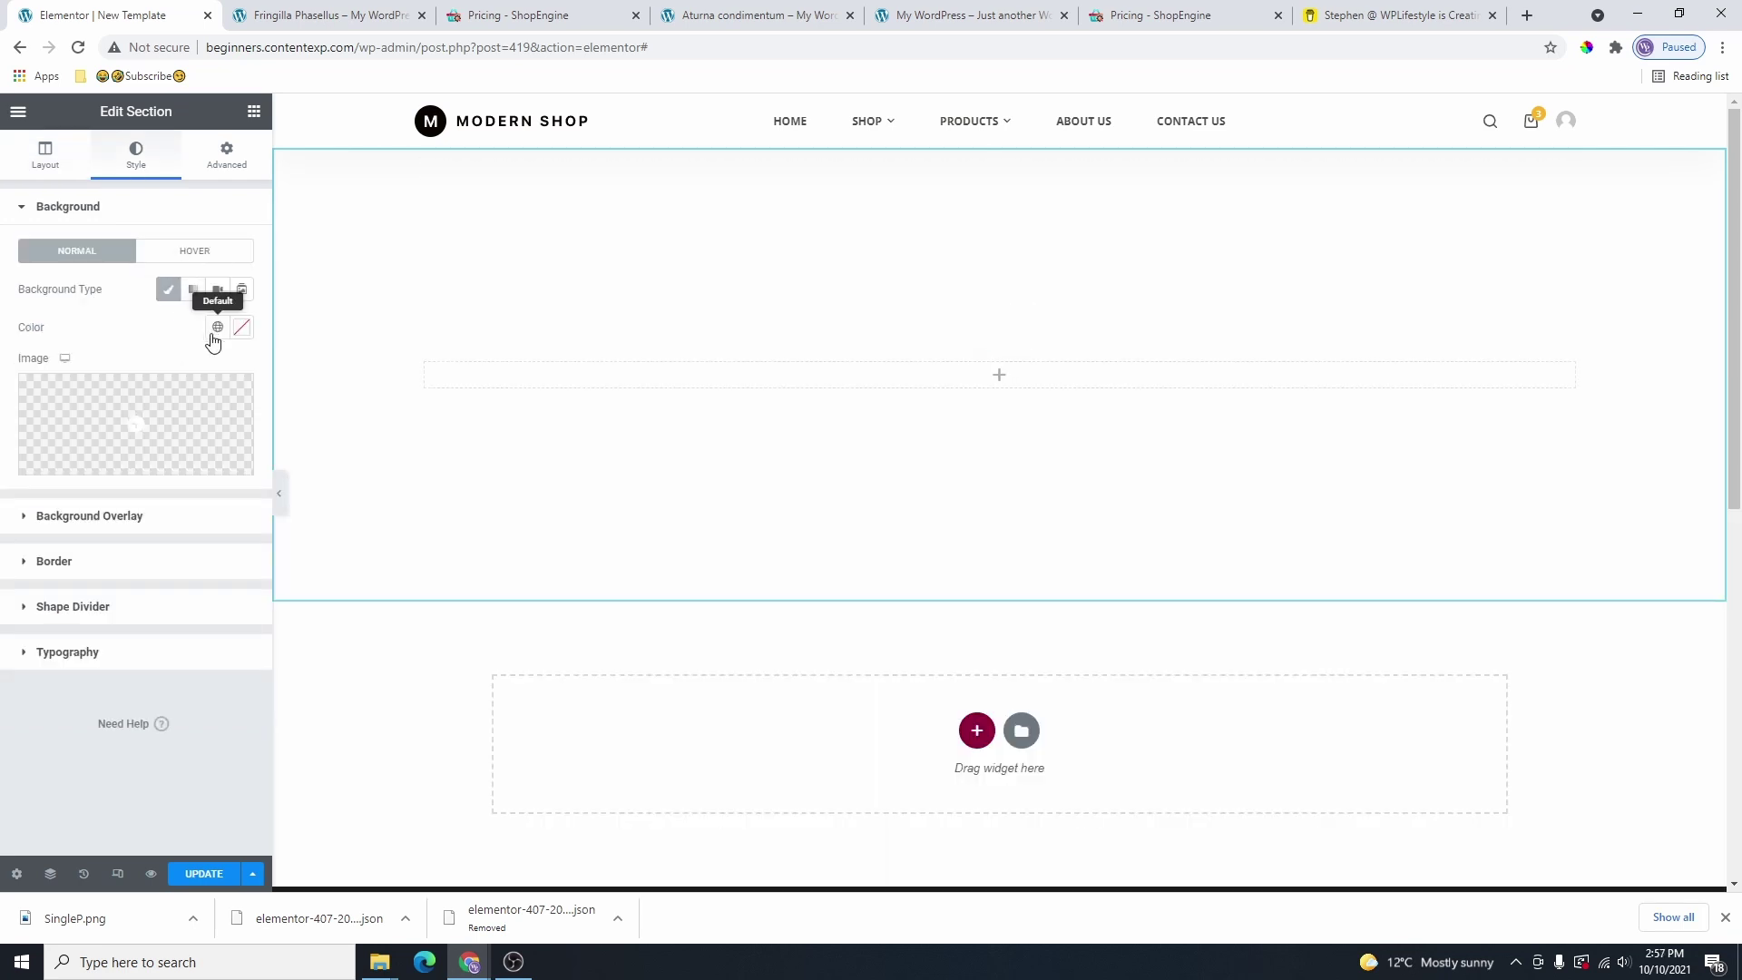
click(150, 434)
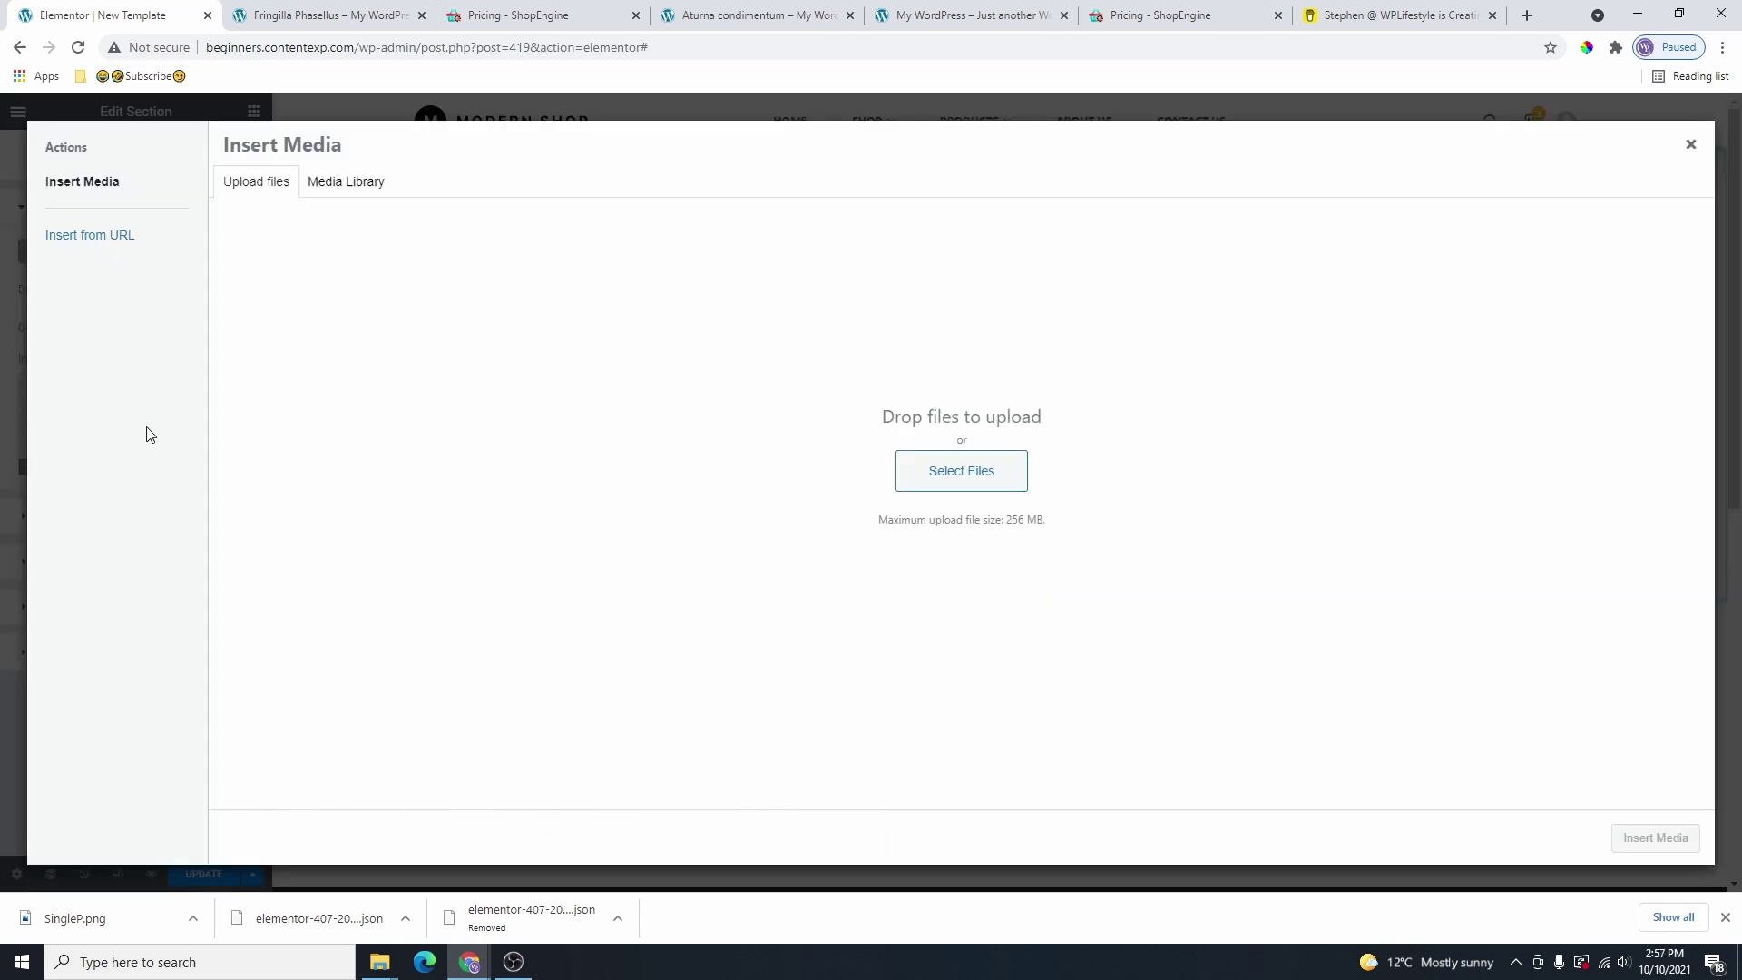
click(346, 184)
click(449, 352)
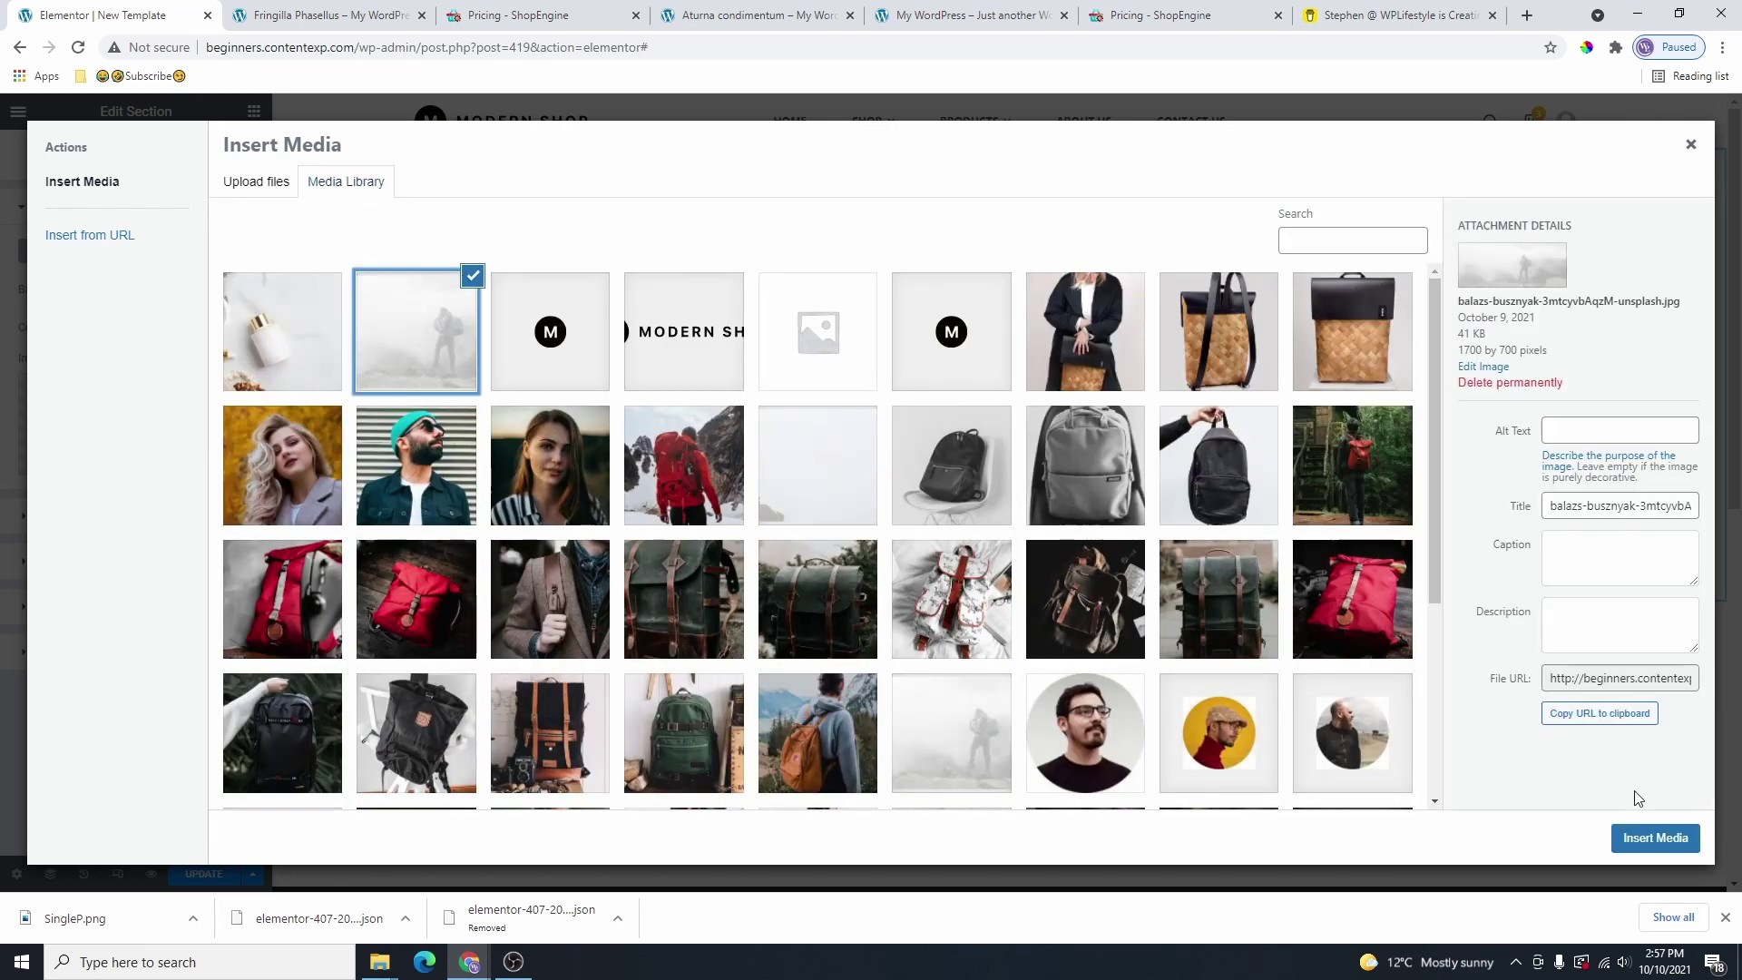
click(1657, 838)
click(177, 501)
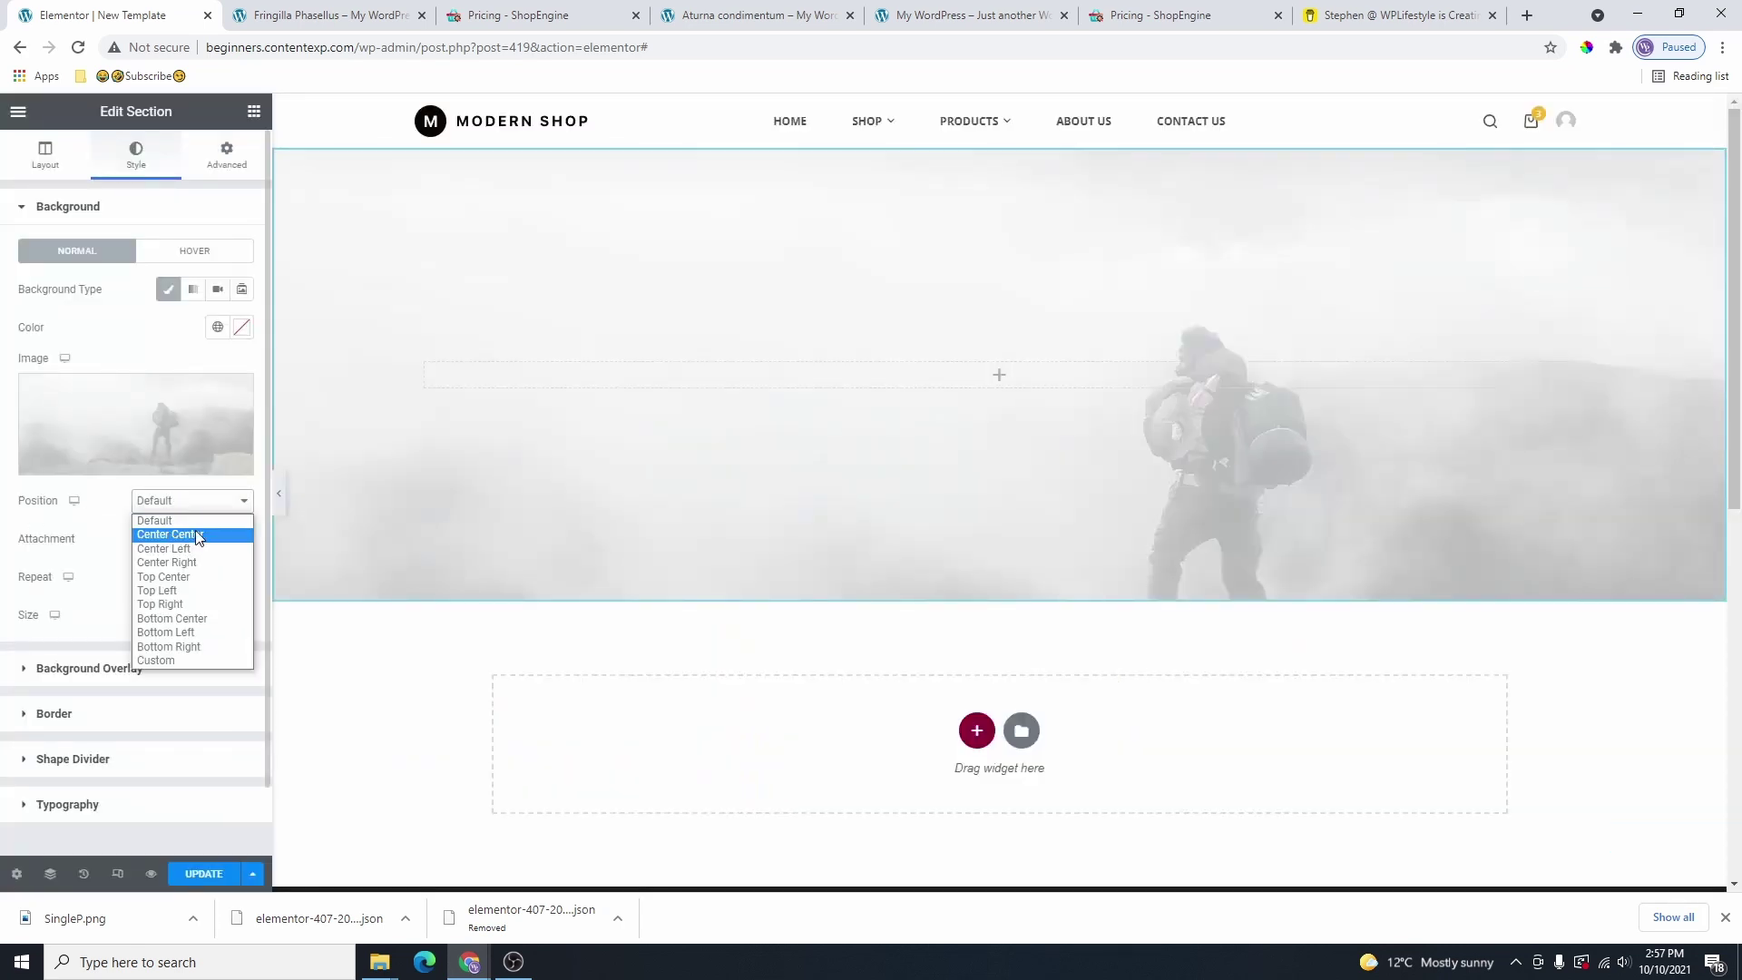
click(191, 534)
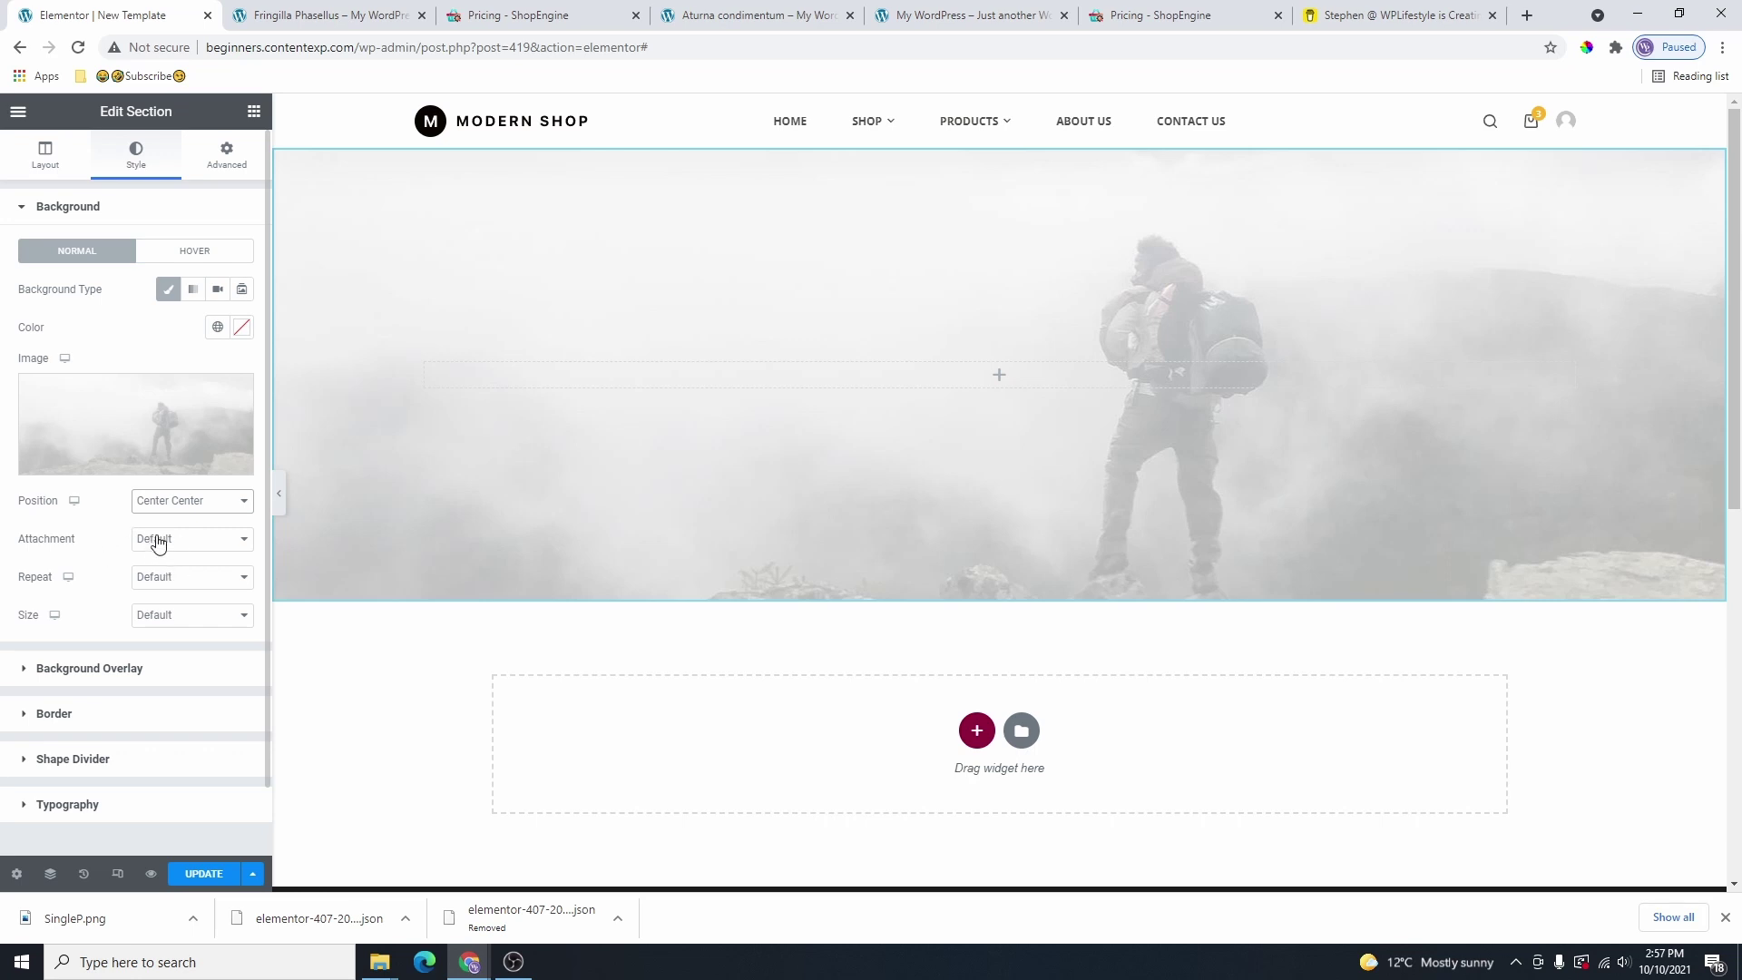
Set the banner section's background image to No-repeat and its size to Cover.
click(172, 578)
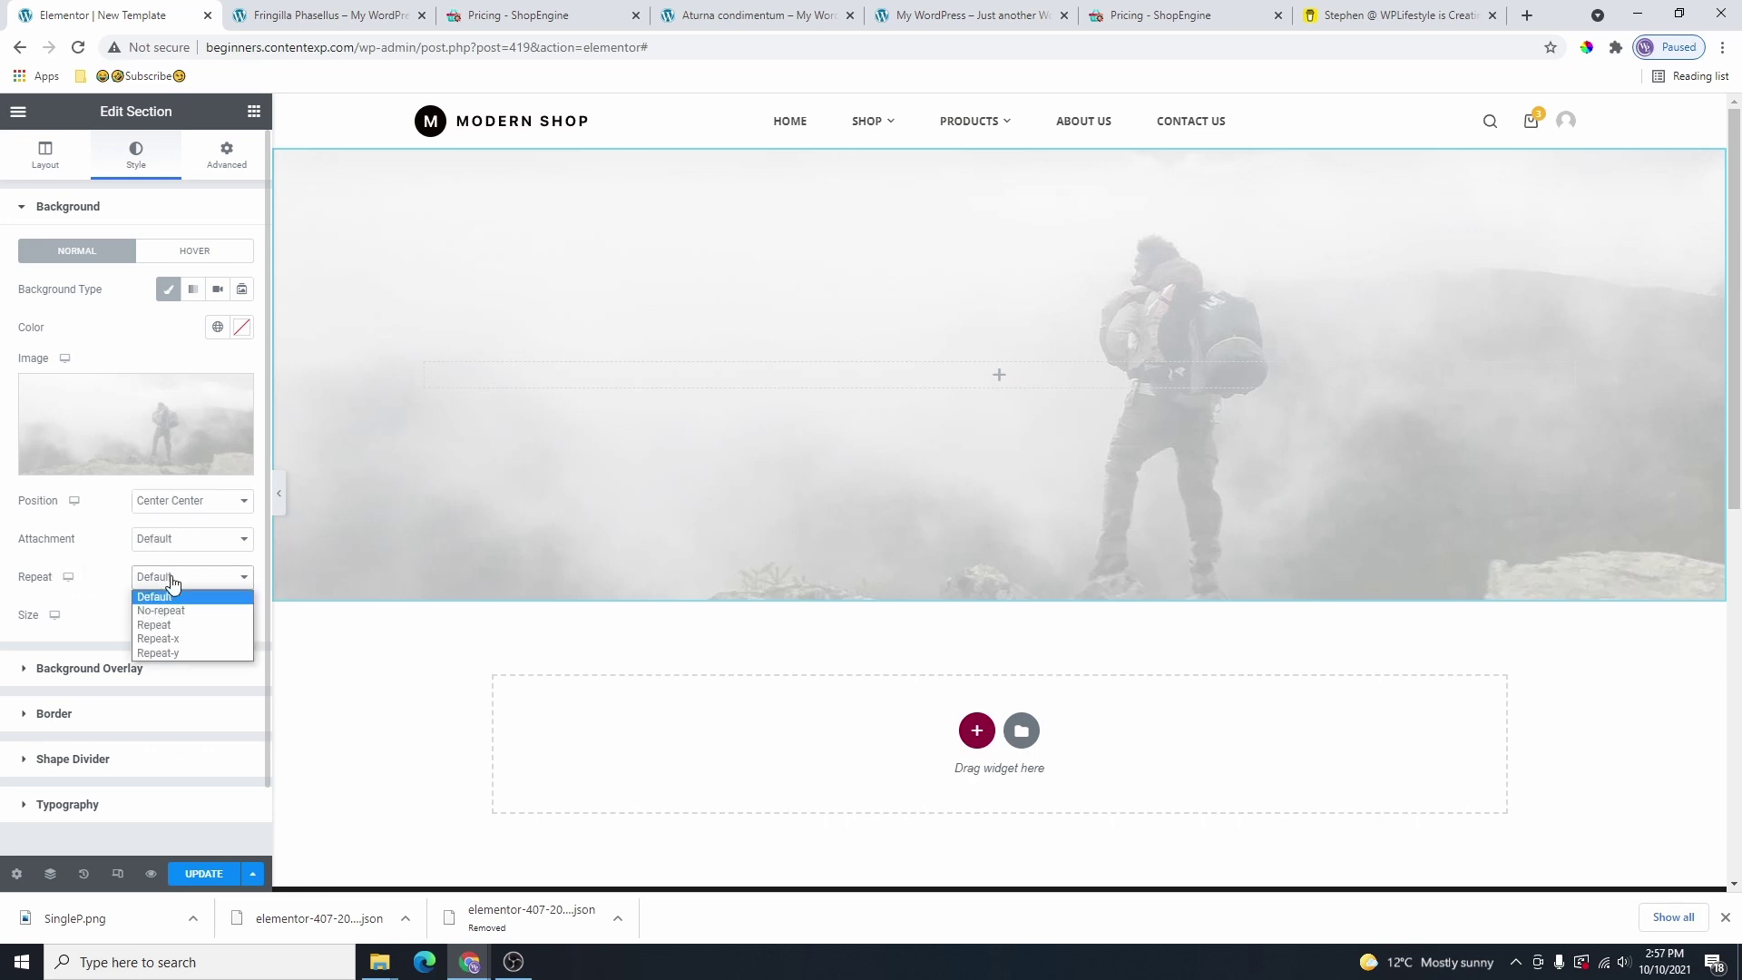
click(164, 610)
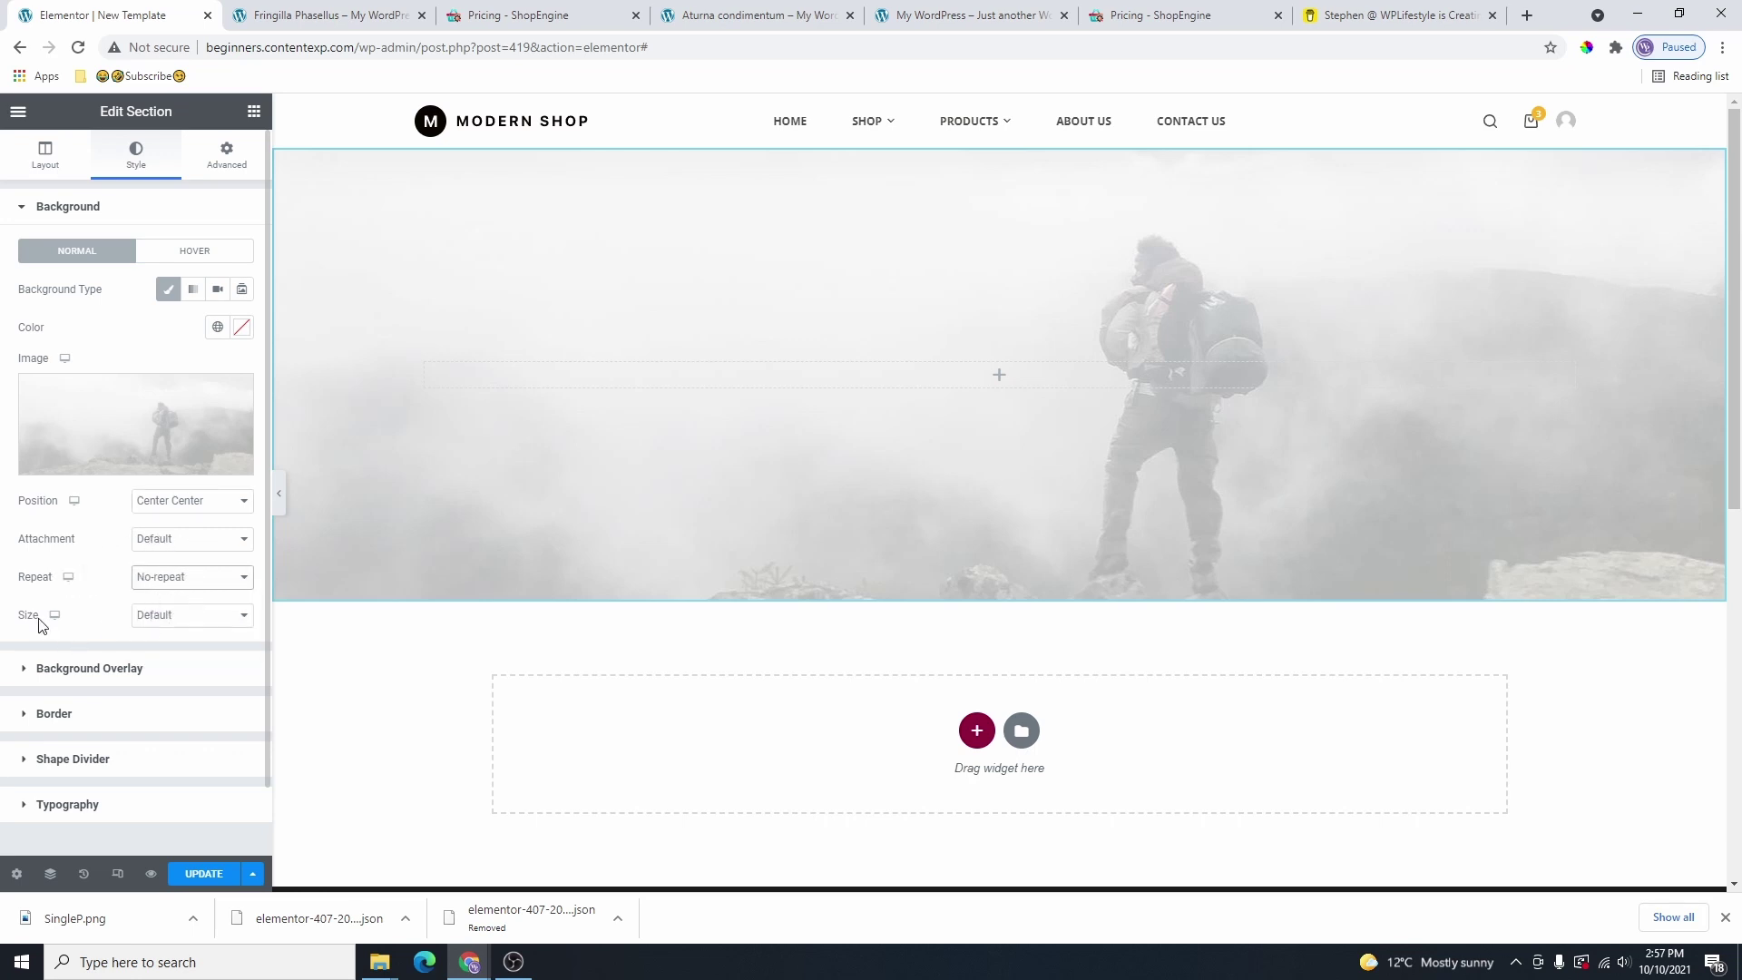
click(177, 617)
click(166, 660)
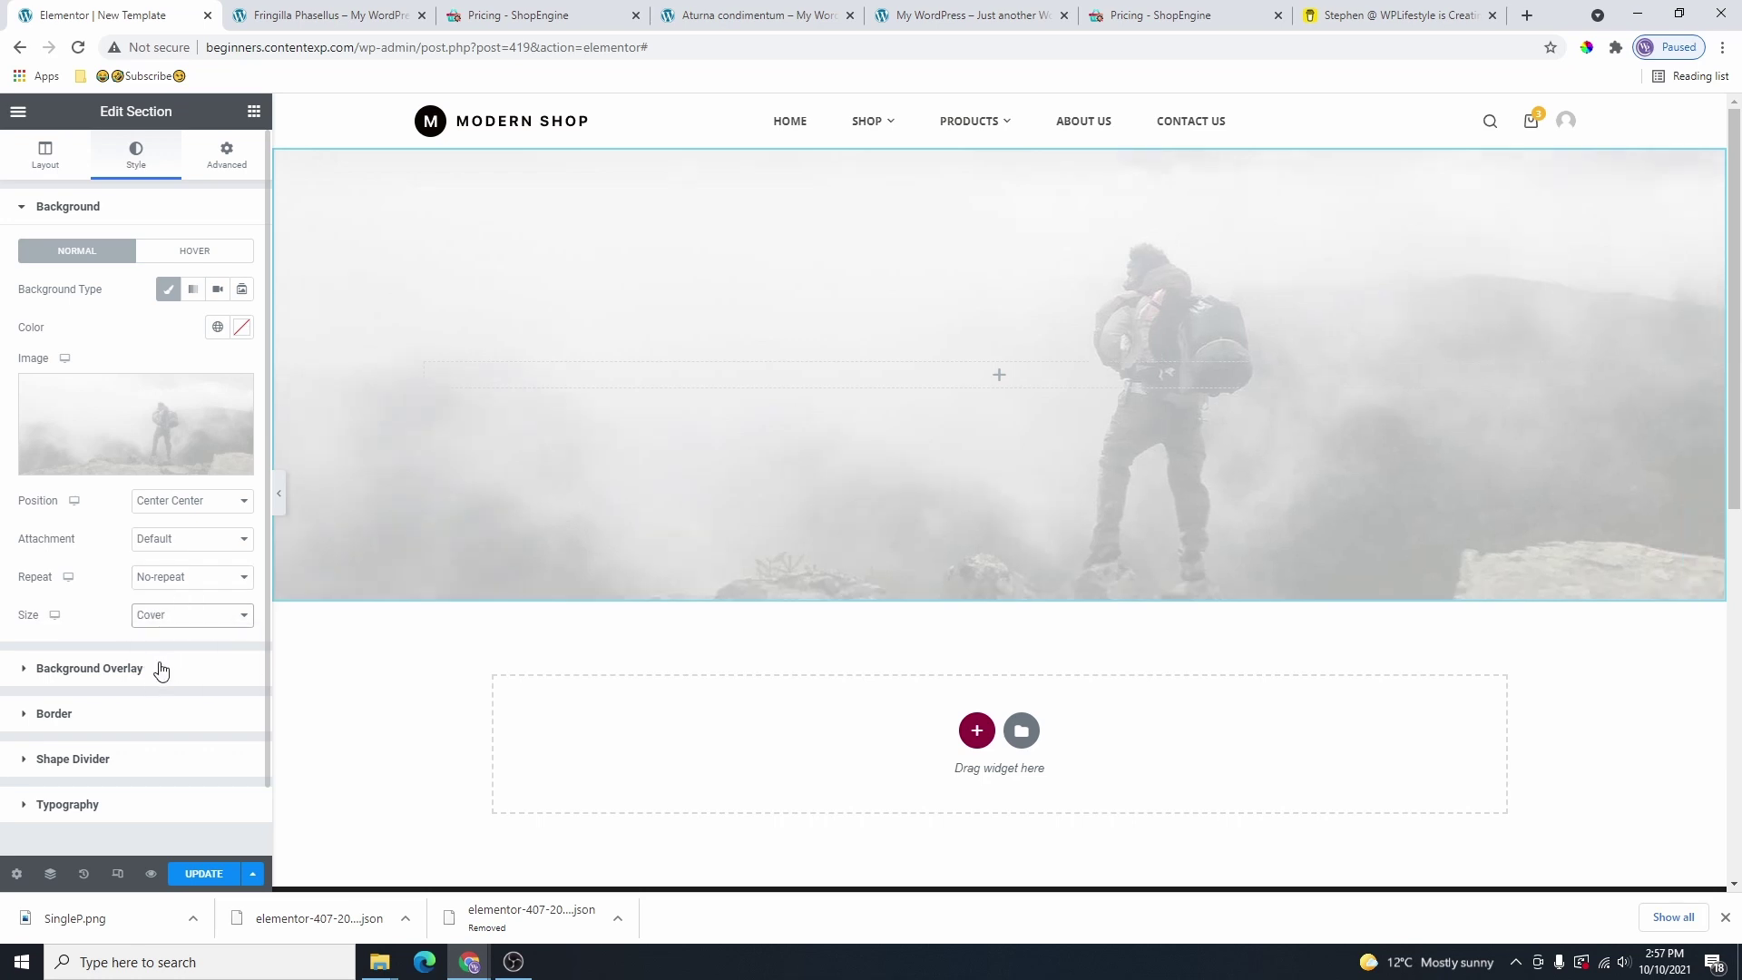
Give the banner section a classic background overlay in black Theme Color Palette 4 with 0.6 opacity.
click(161, 671)
click(145, 254)
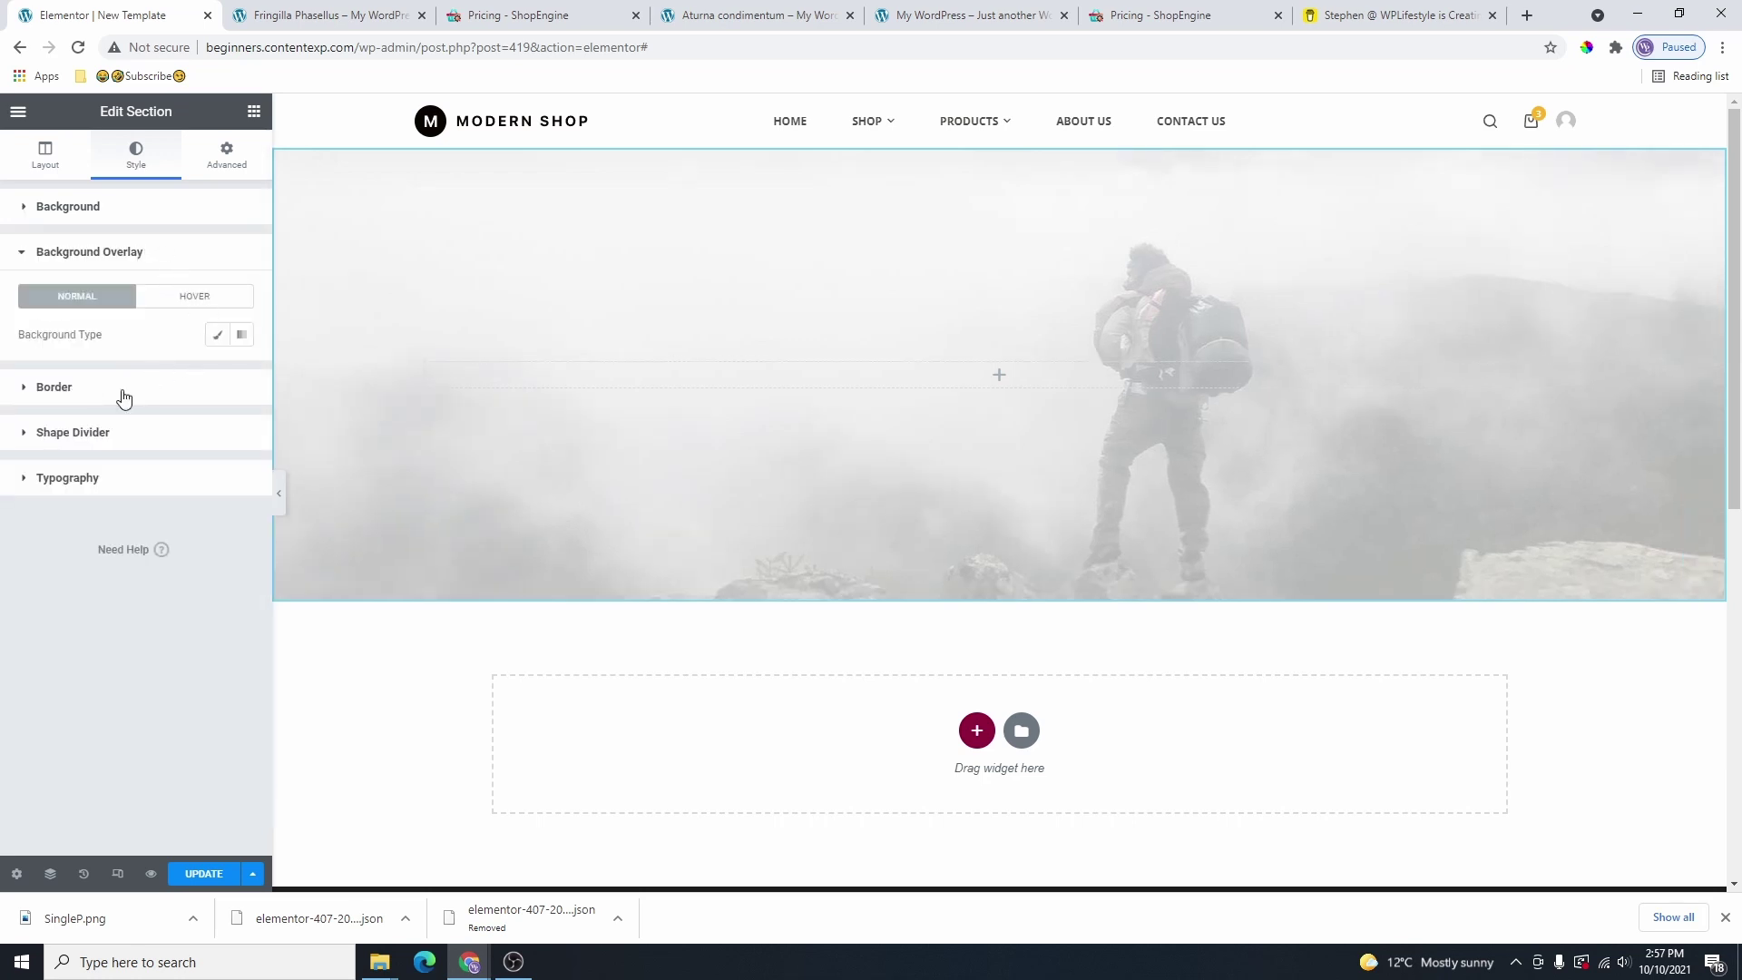
click(217, 334)
click(217, 373)
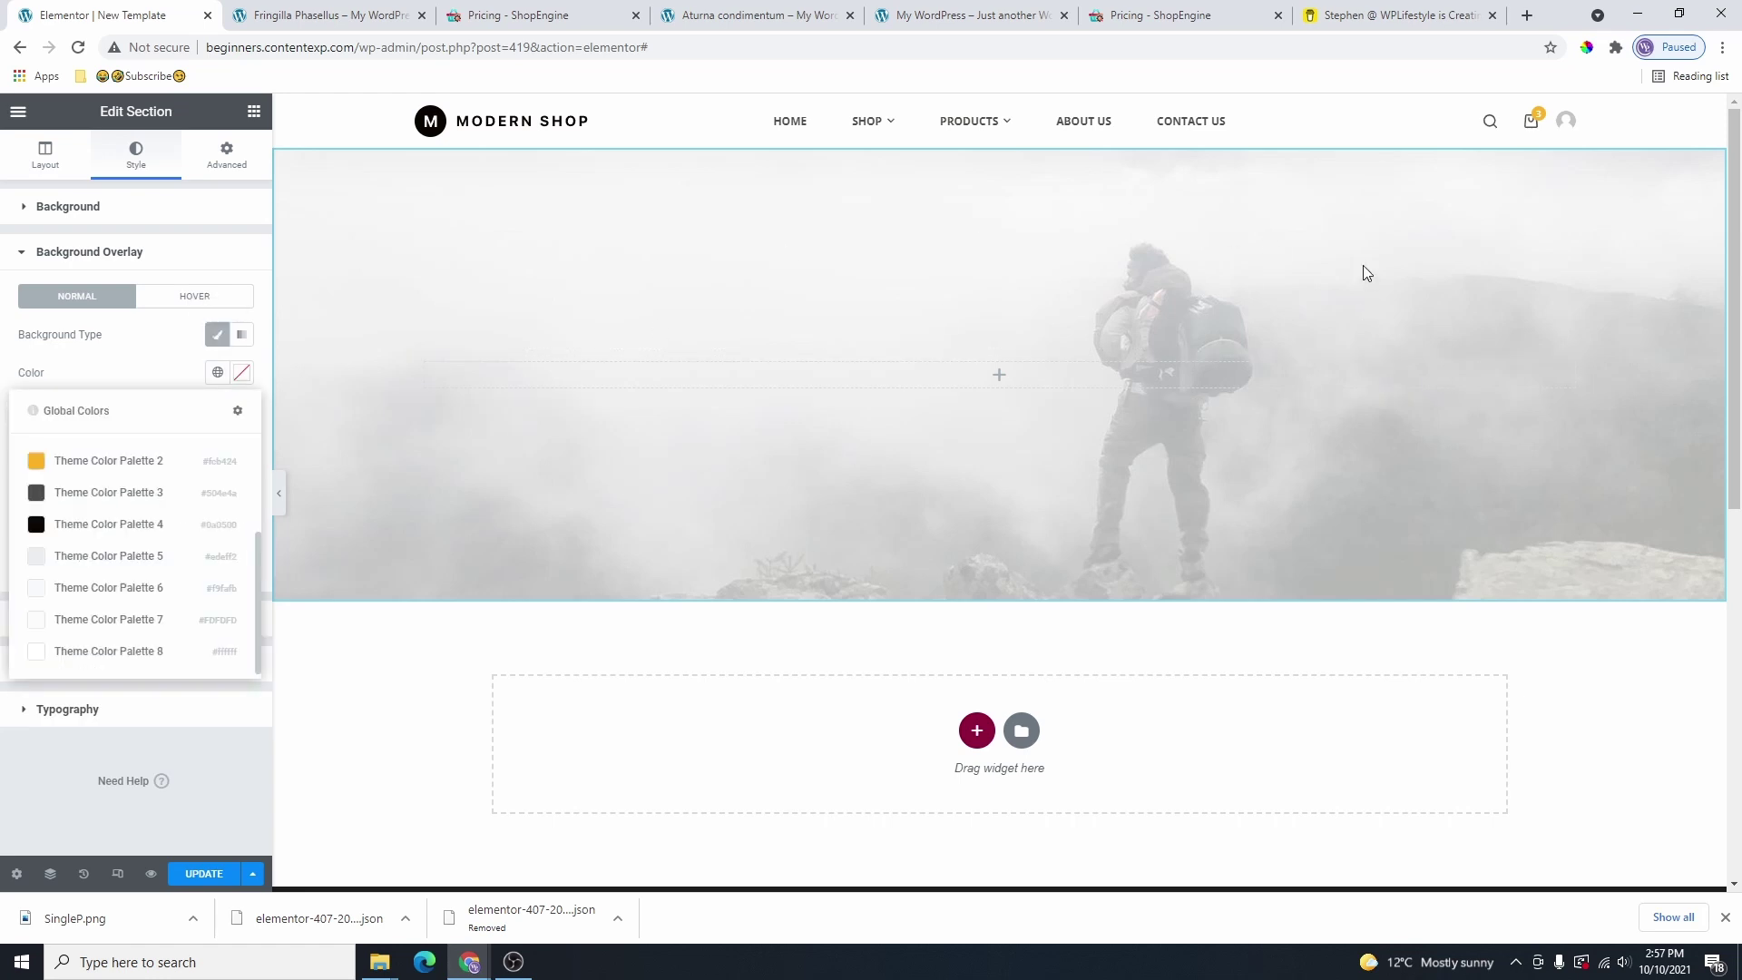
click(73, 524)
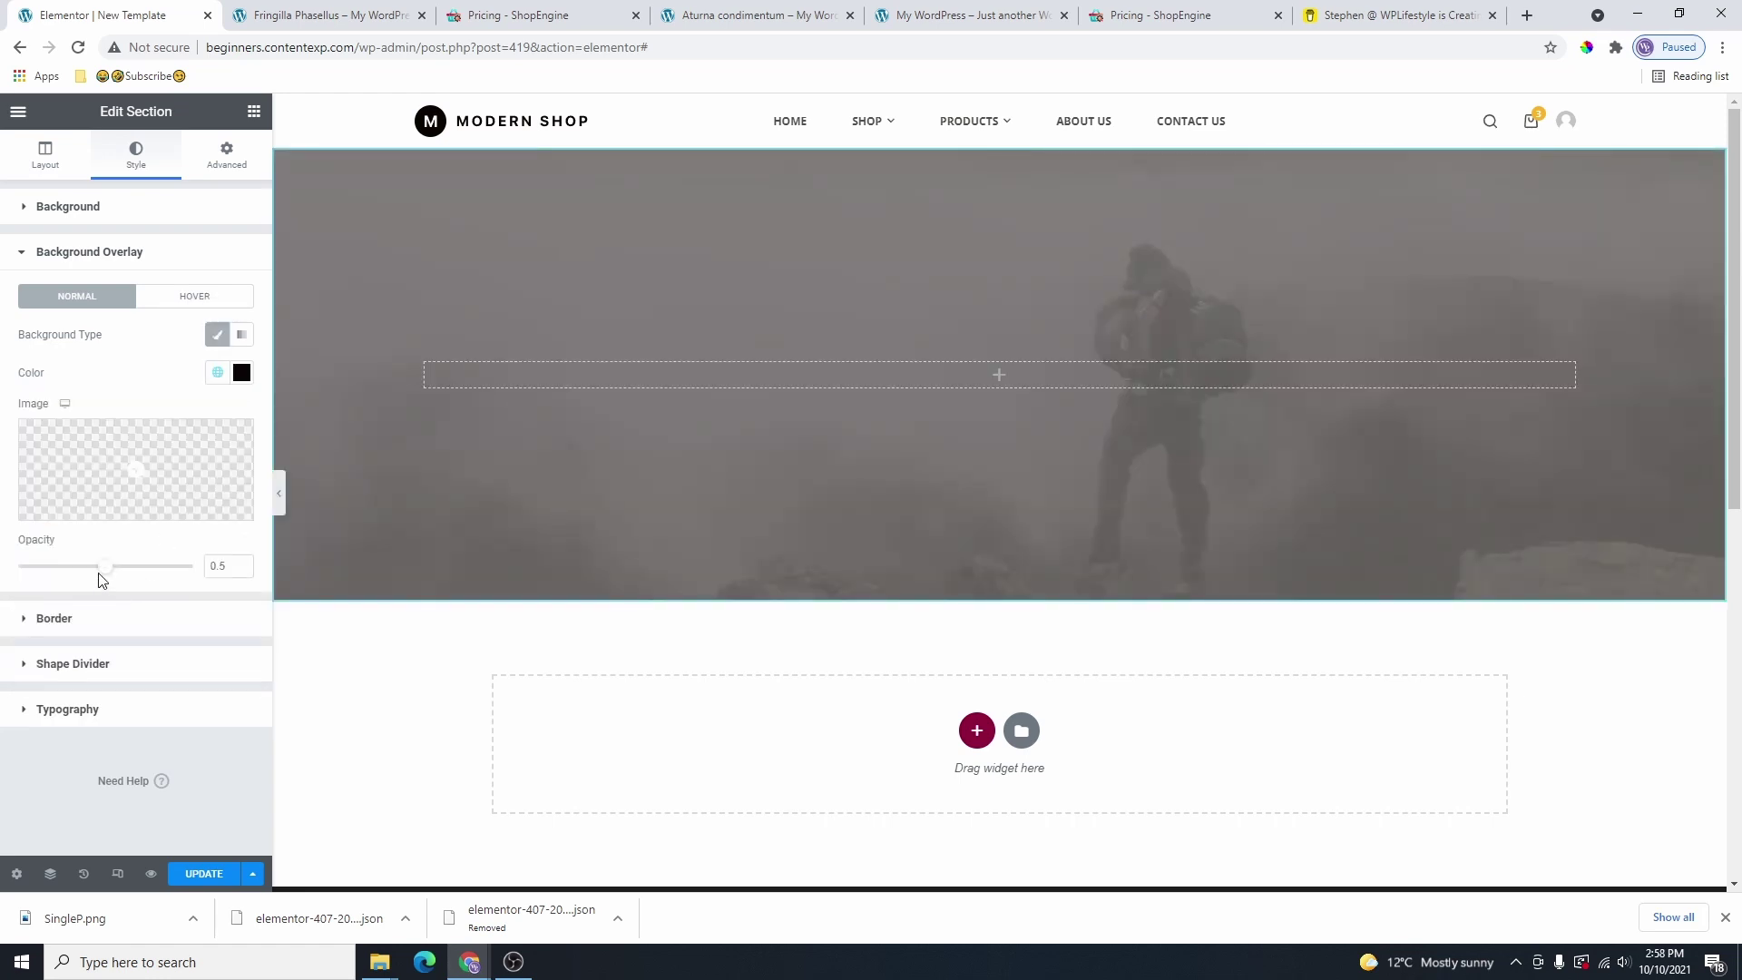
drag(100, 581, 138, 583)
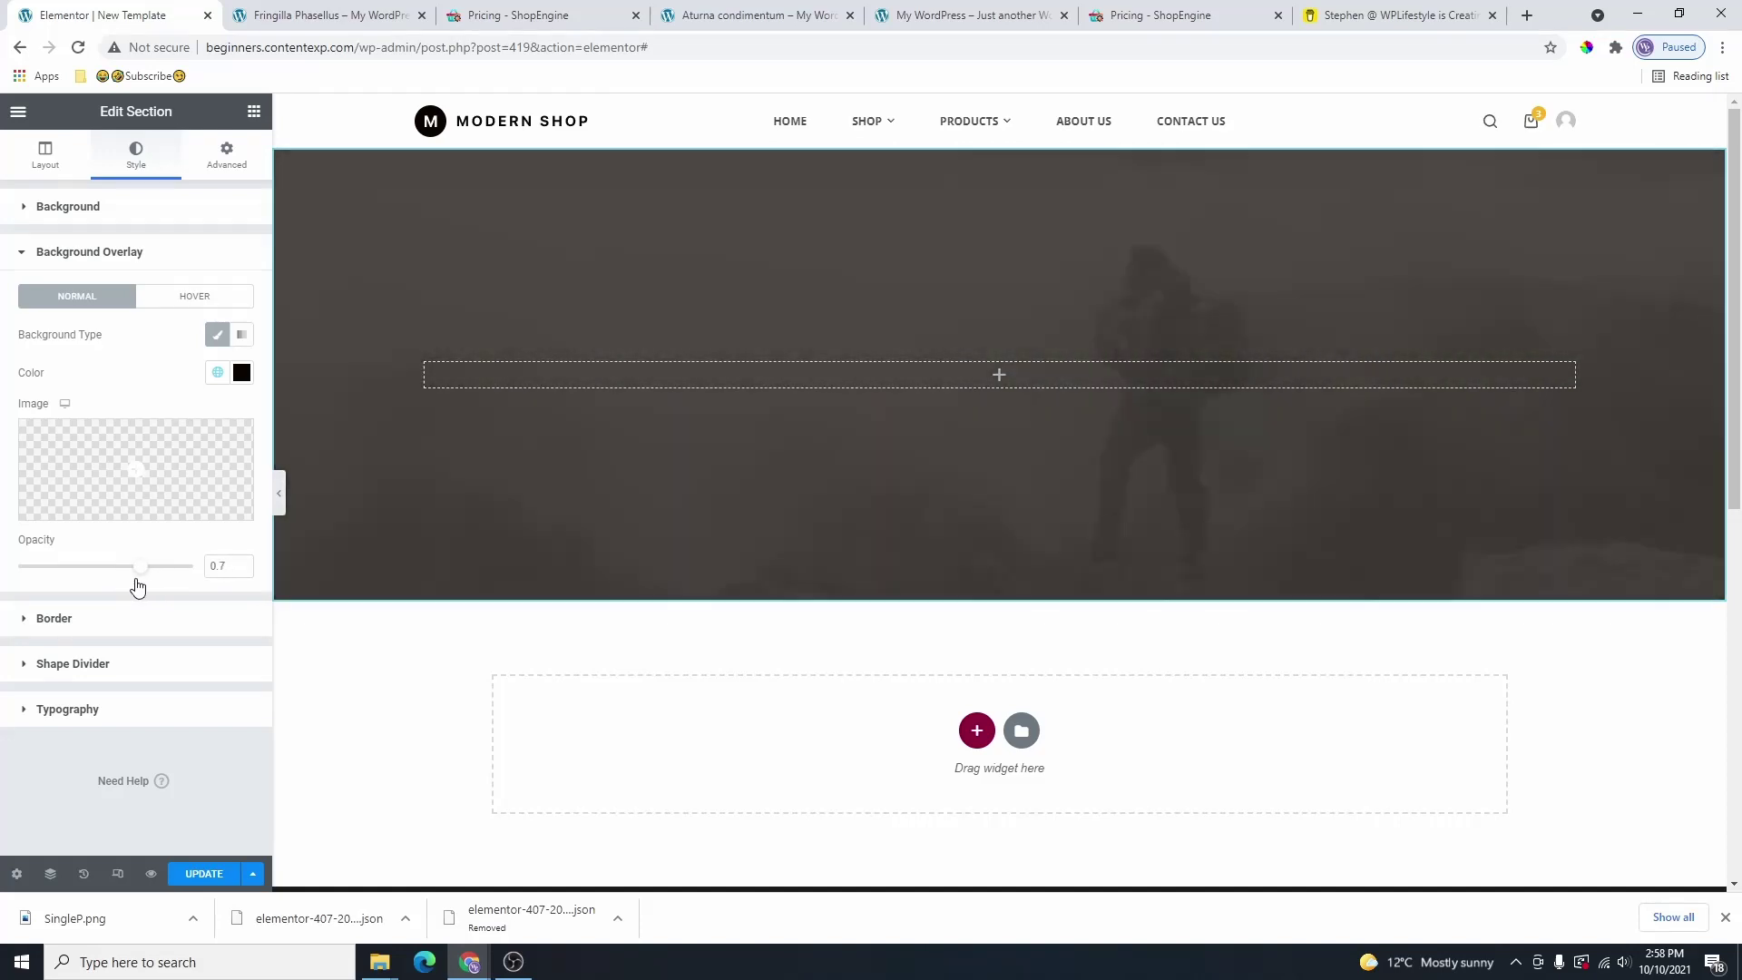
click(241, 572)
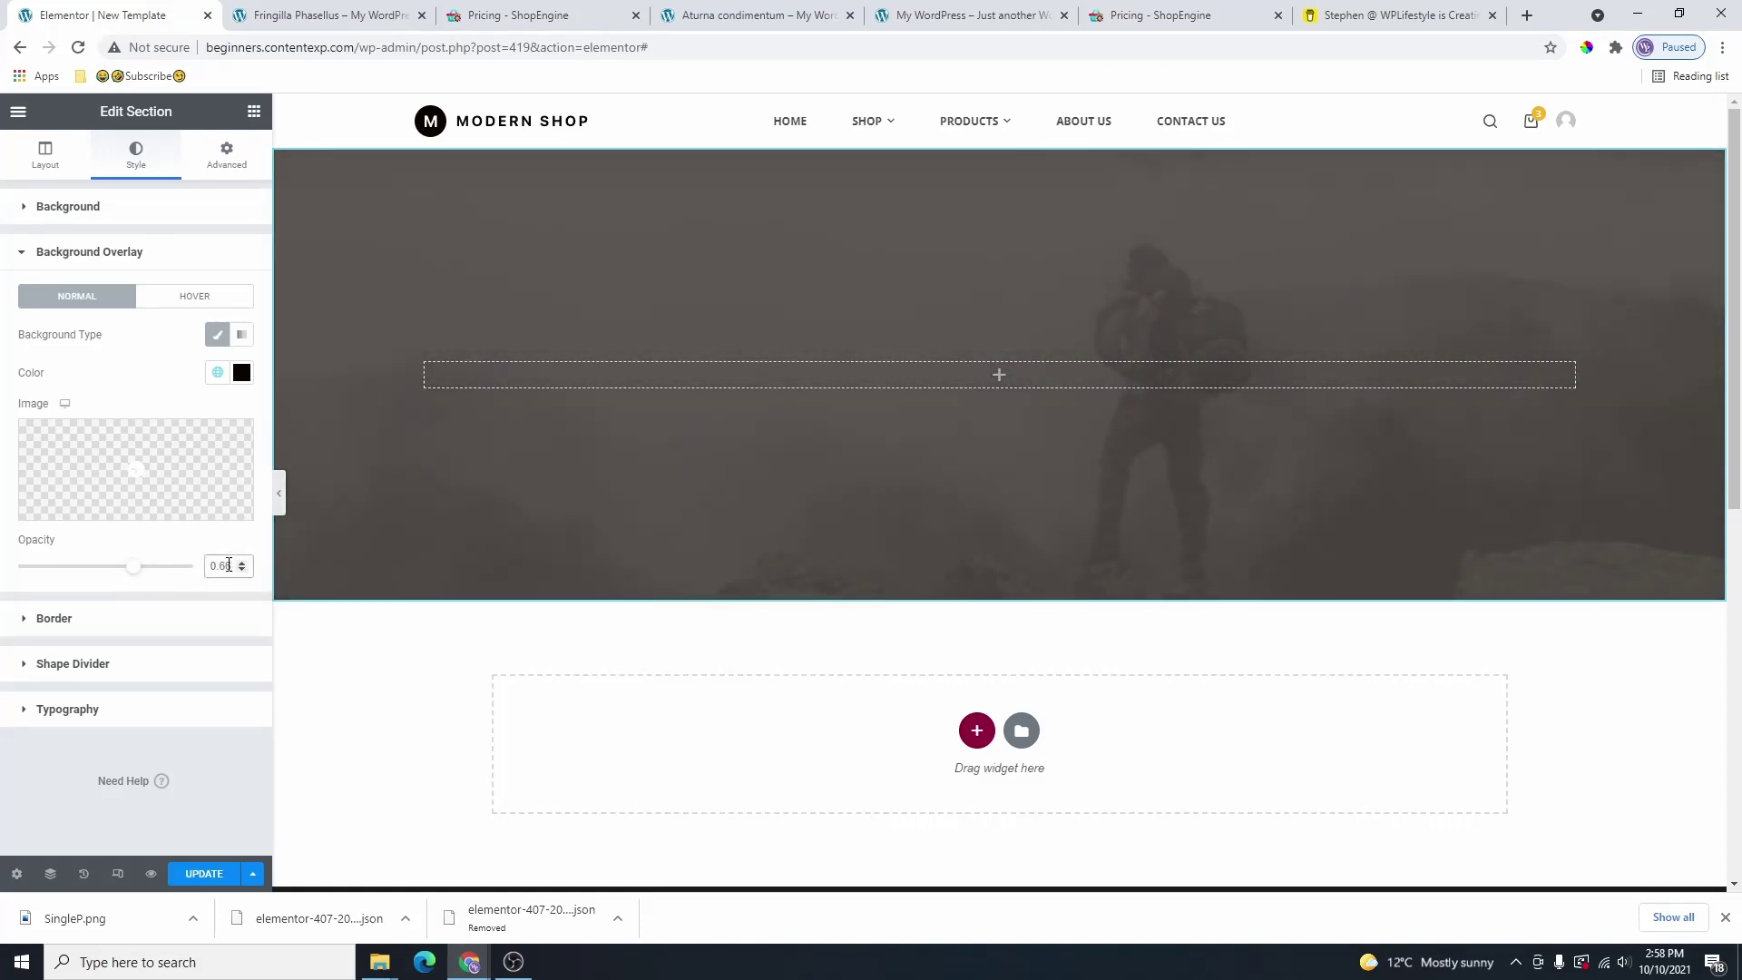
text(0.6)
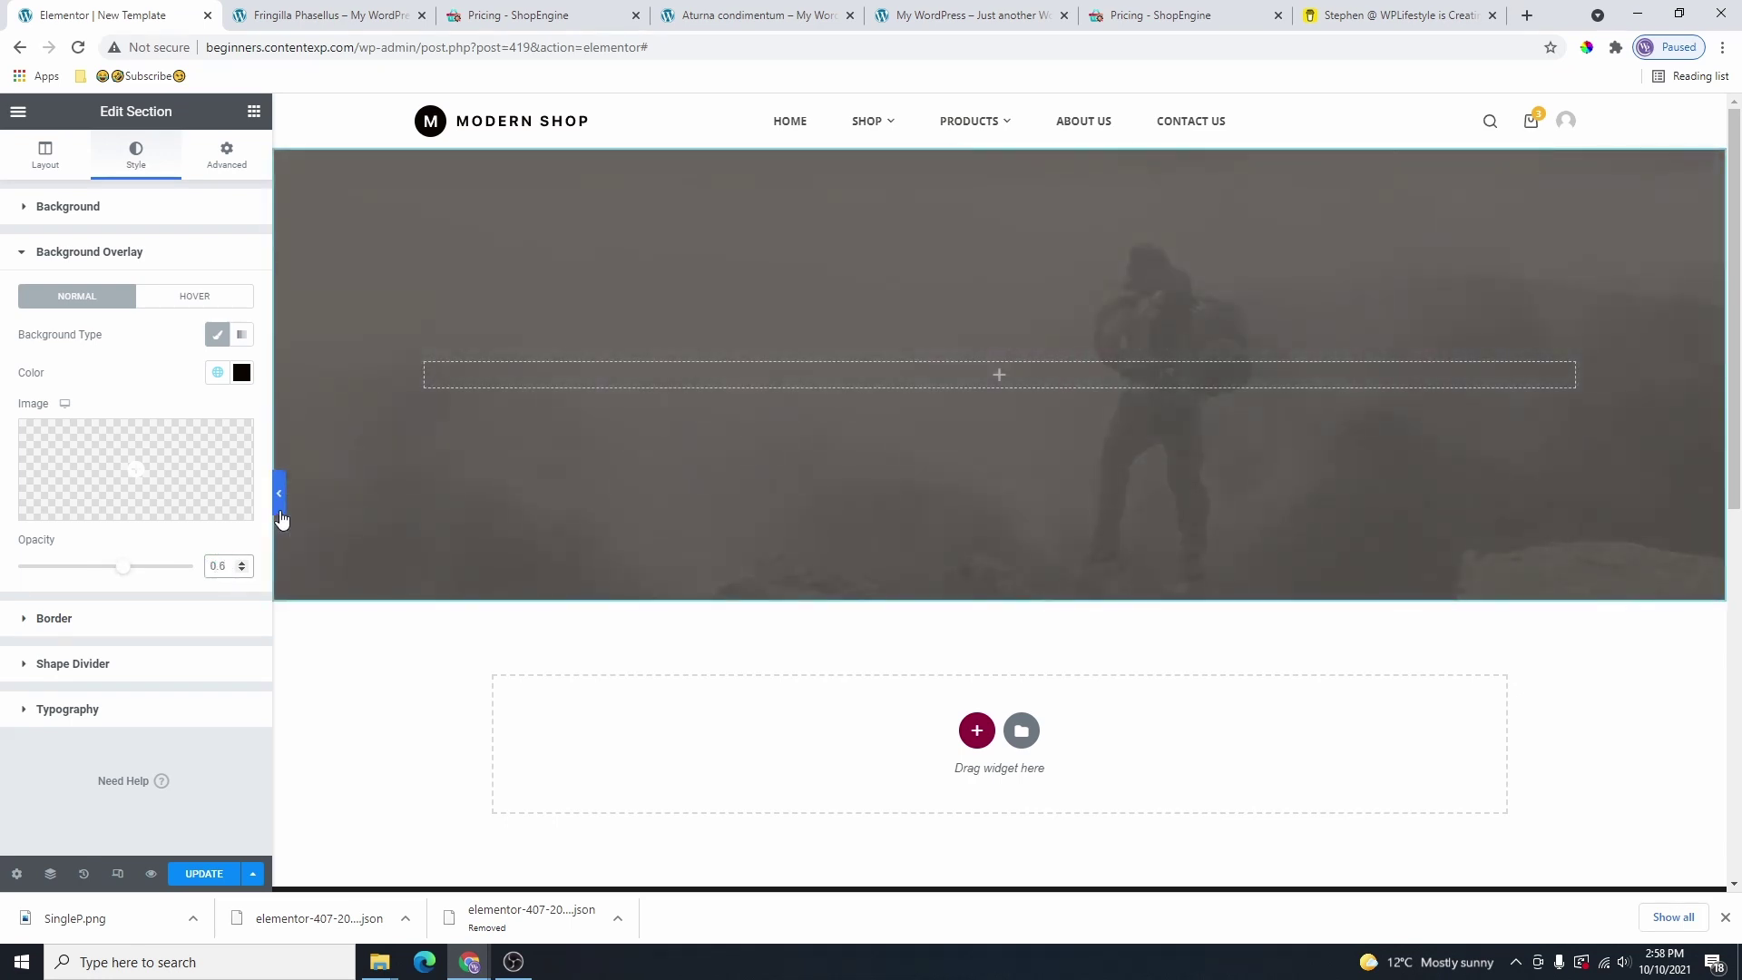
Add the Breadcrumbs widget to the banner column, with white text and an amber link colour from the global colours.
click(254, 112)
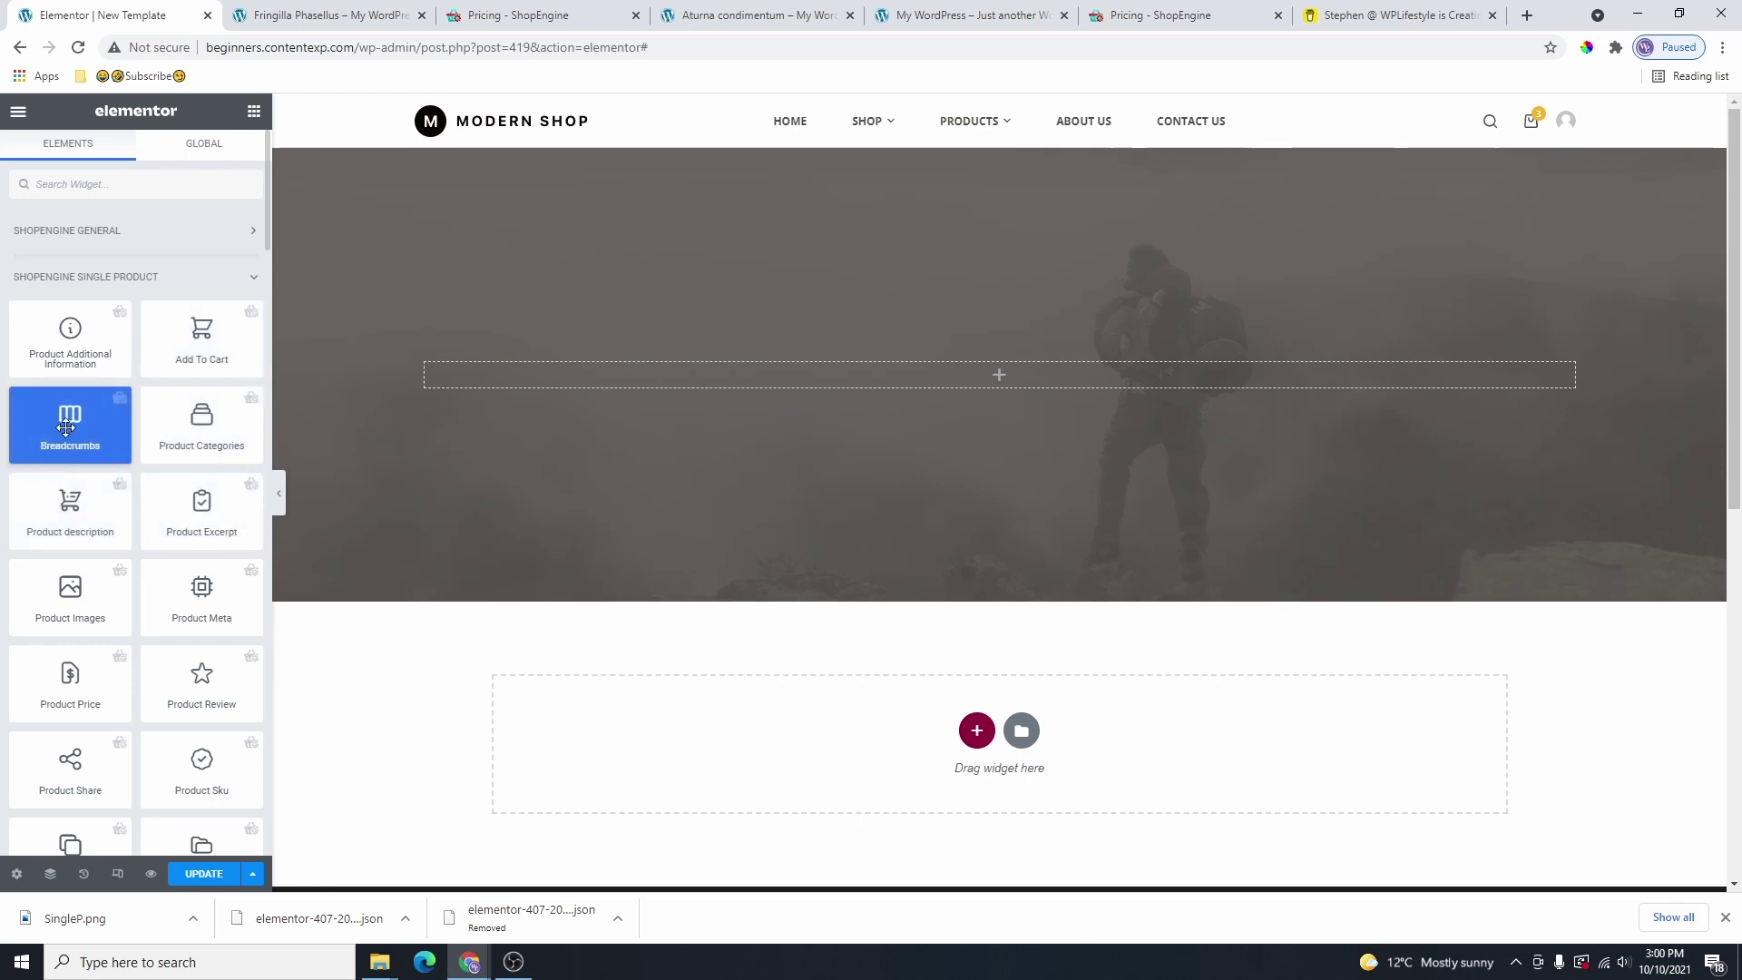
drag(65, 428, 980, 367)
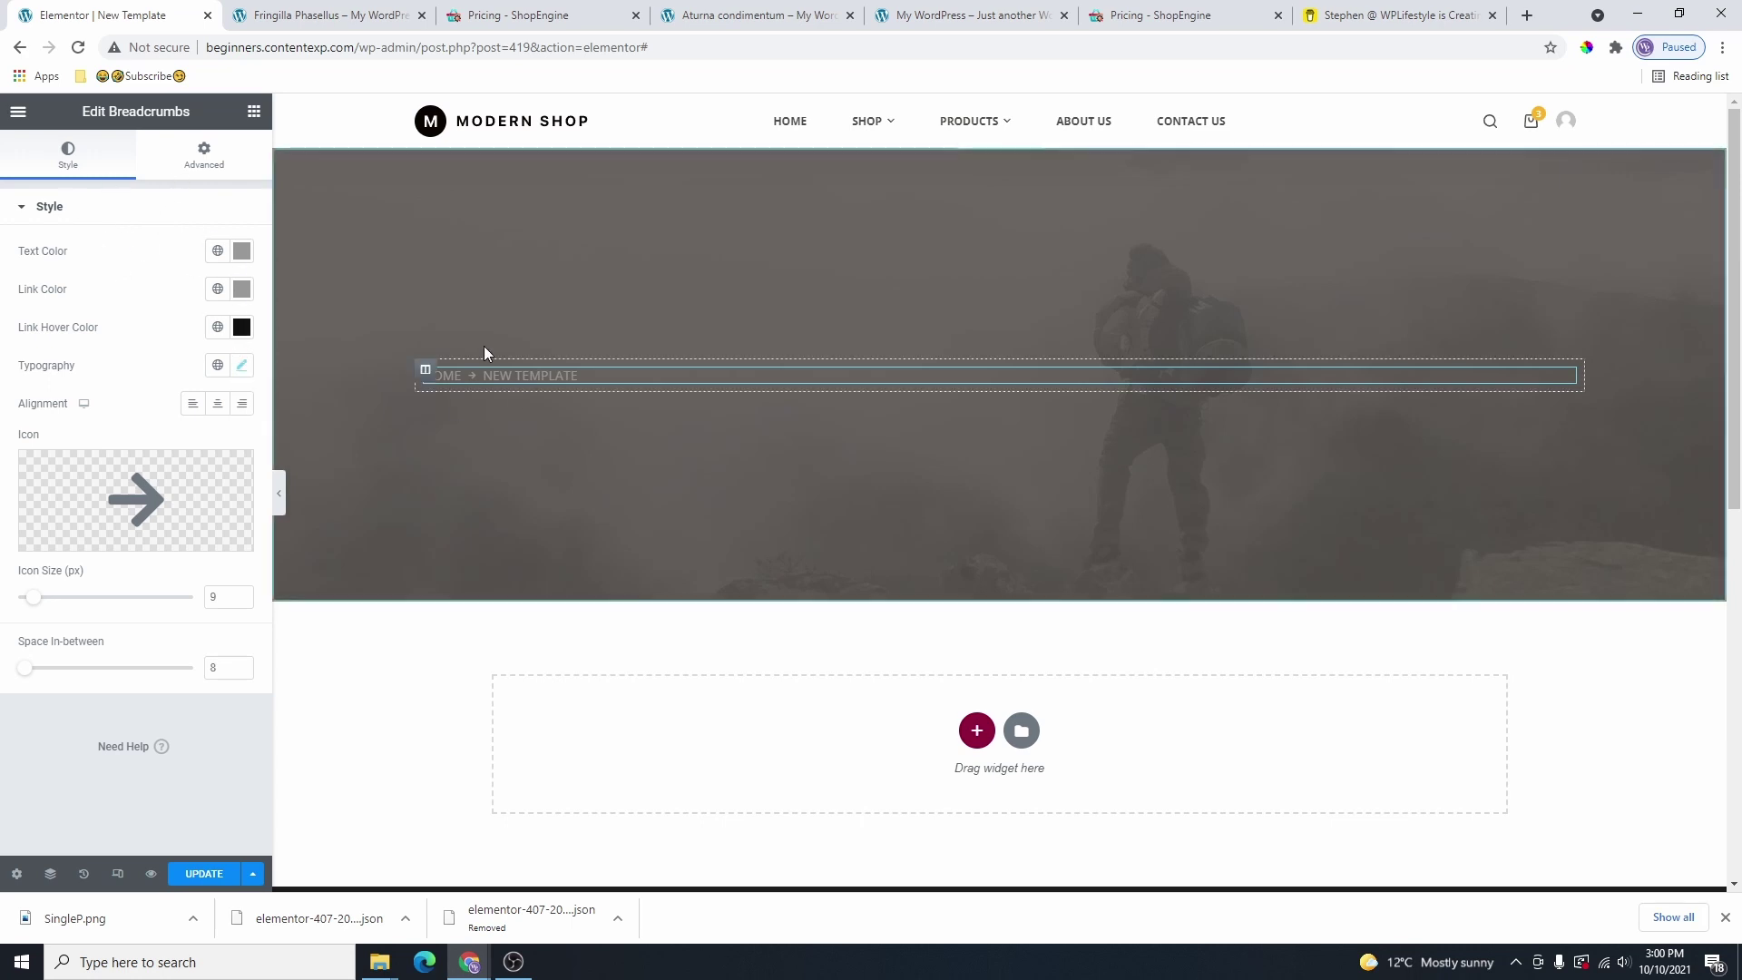
click(217, 250)
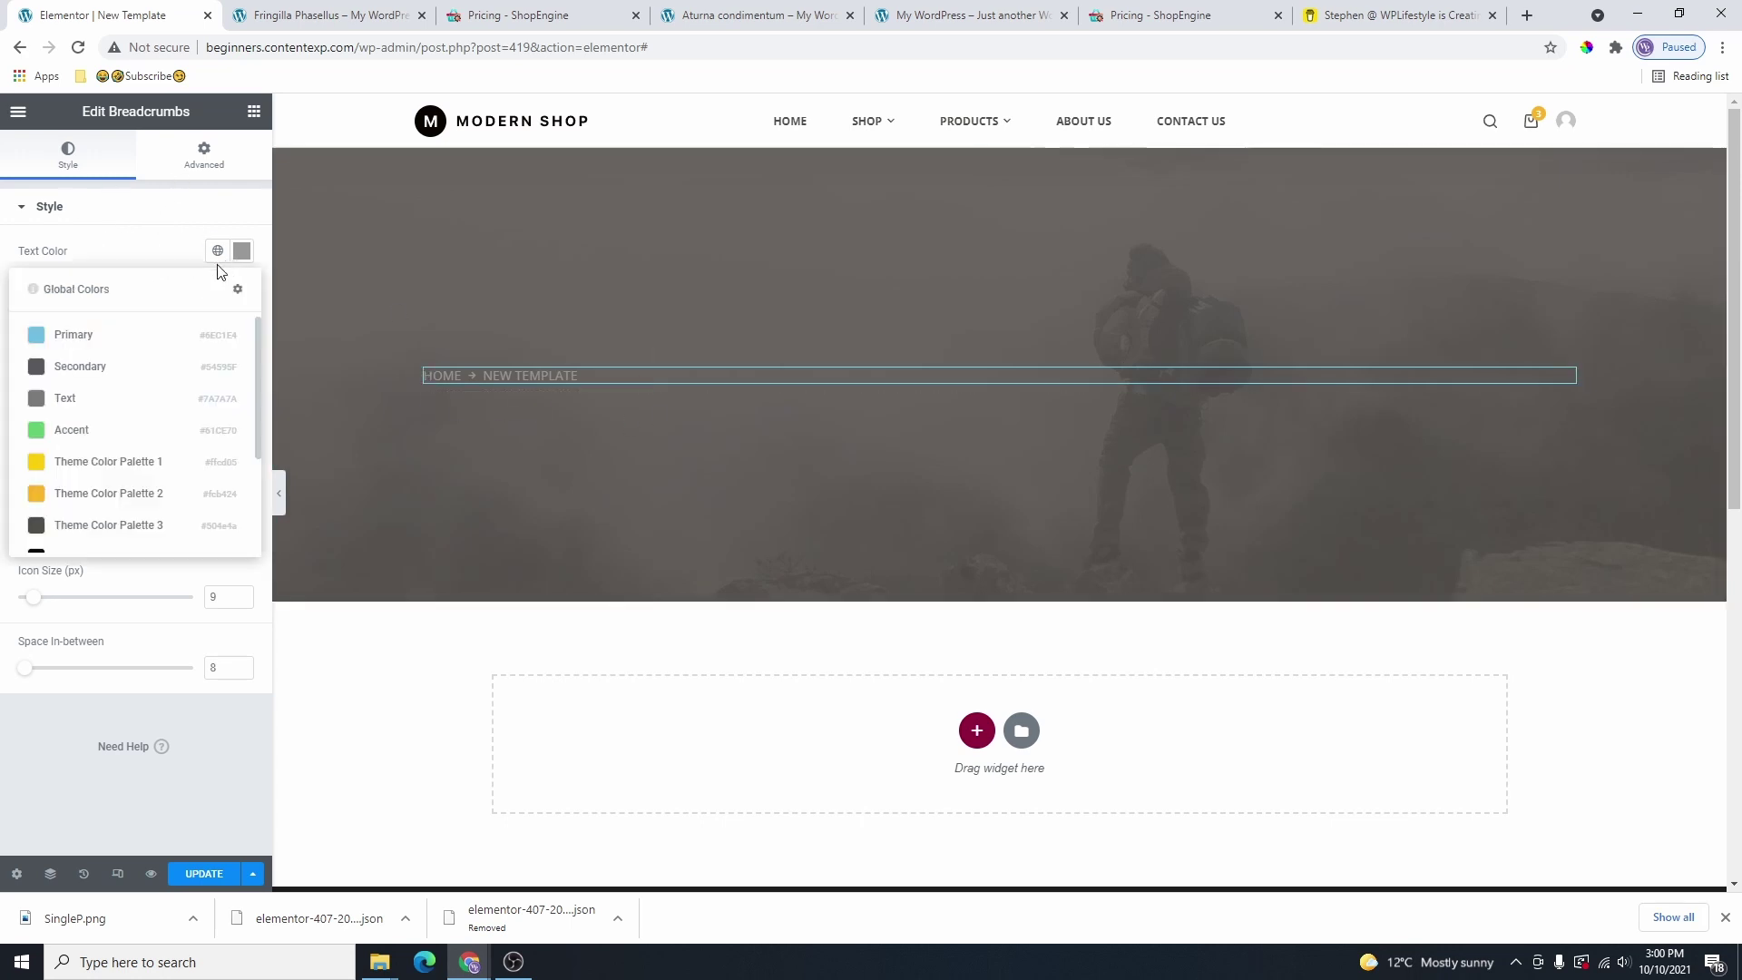
scroll(118, 508, down, 2)
click(129, 526)
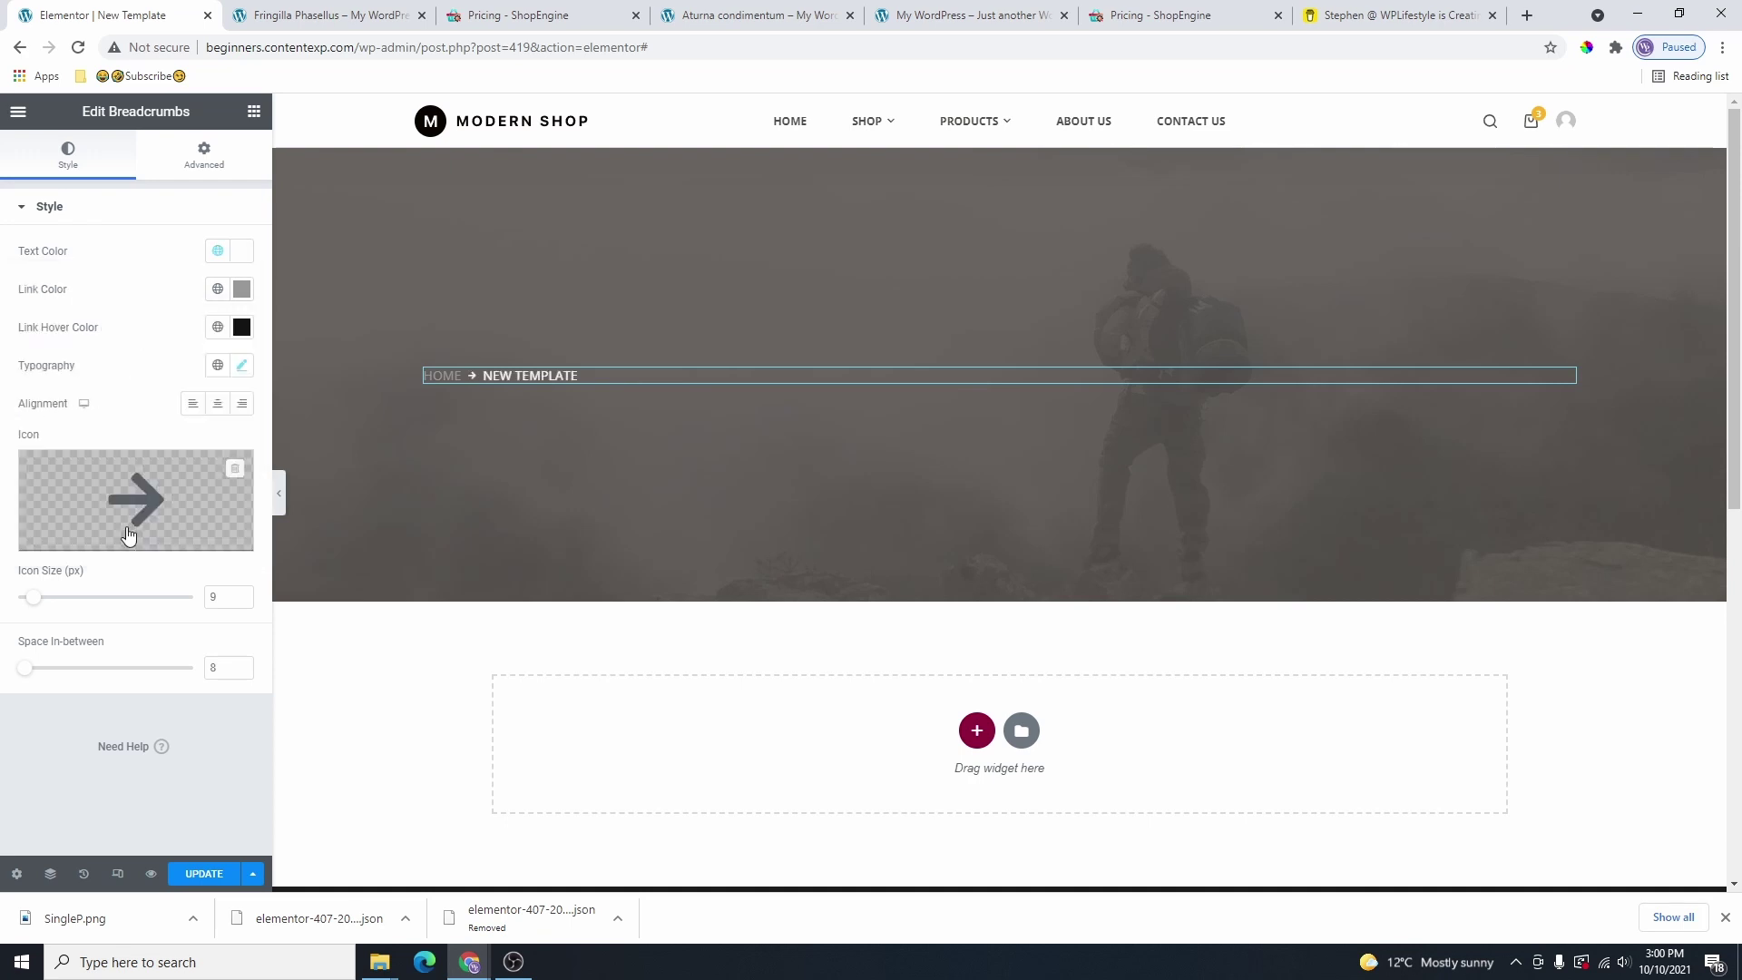
click(216, 288)
click(80, 526)
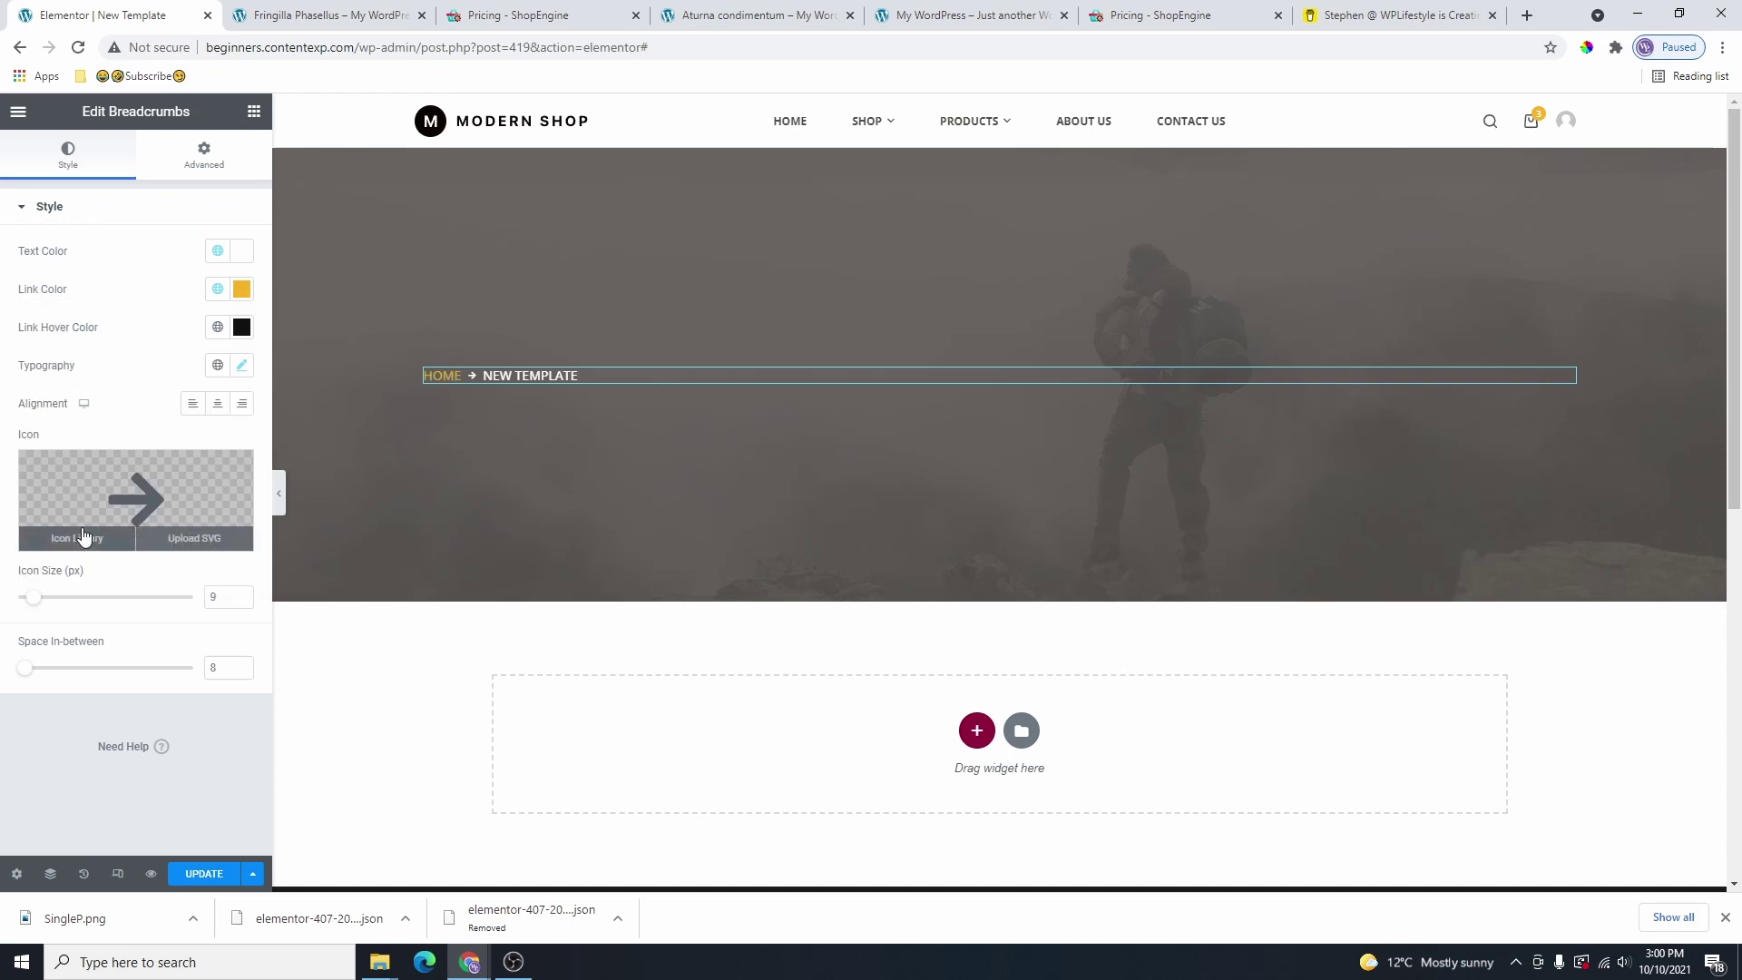
Add the Product Title widget below the breadcrumbs, coloured white with a 45 px font size.
click(254, 111)
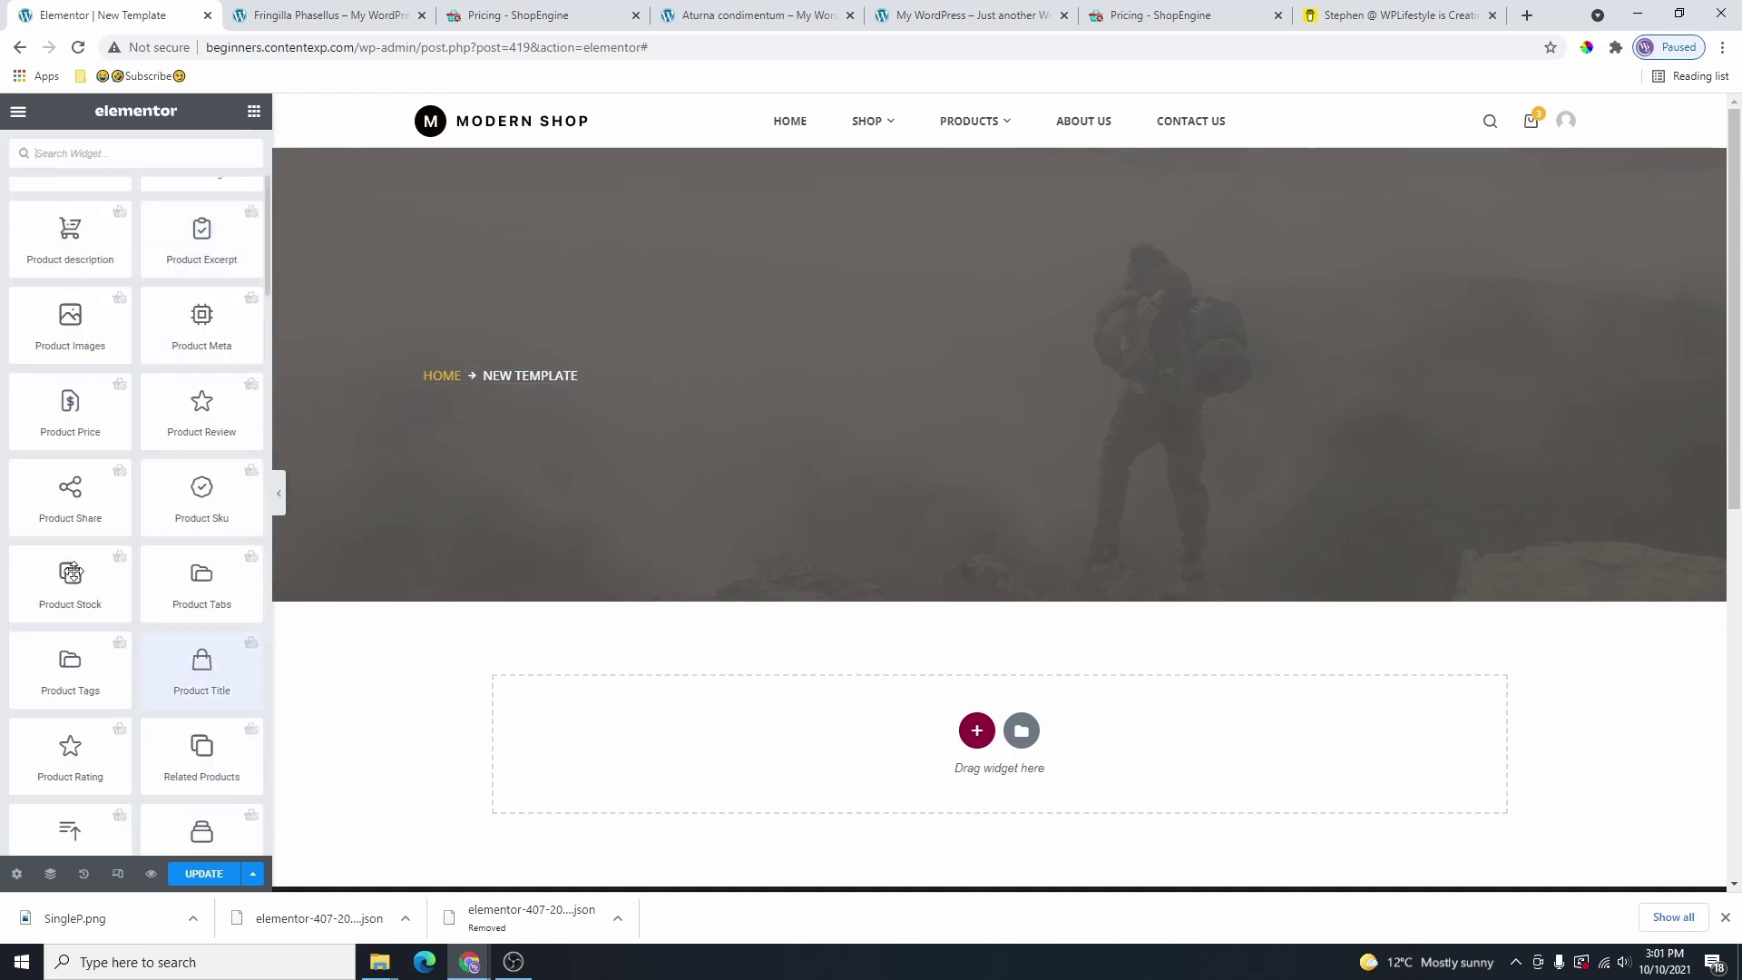
drag(173, 692, 530, 374)
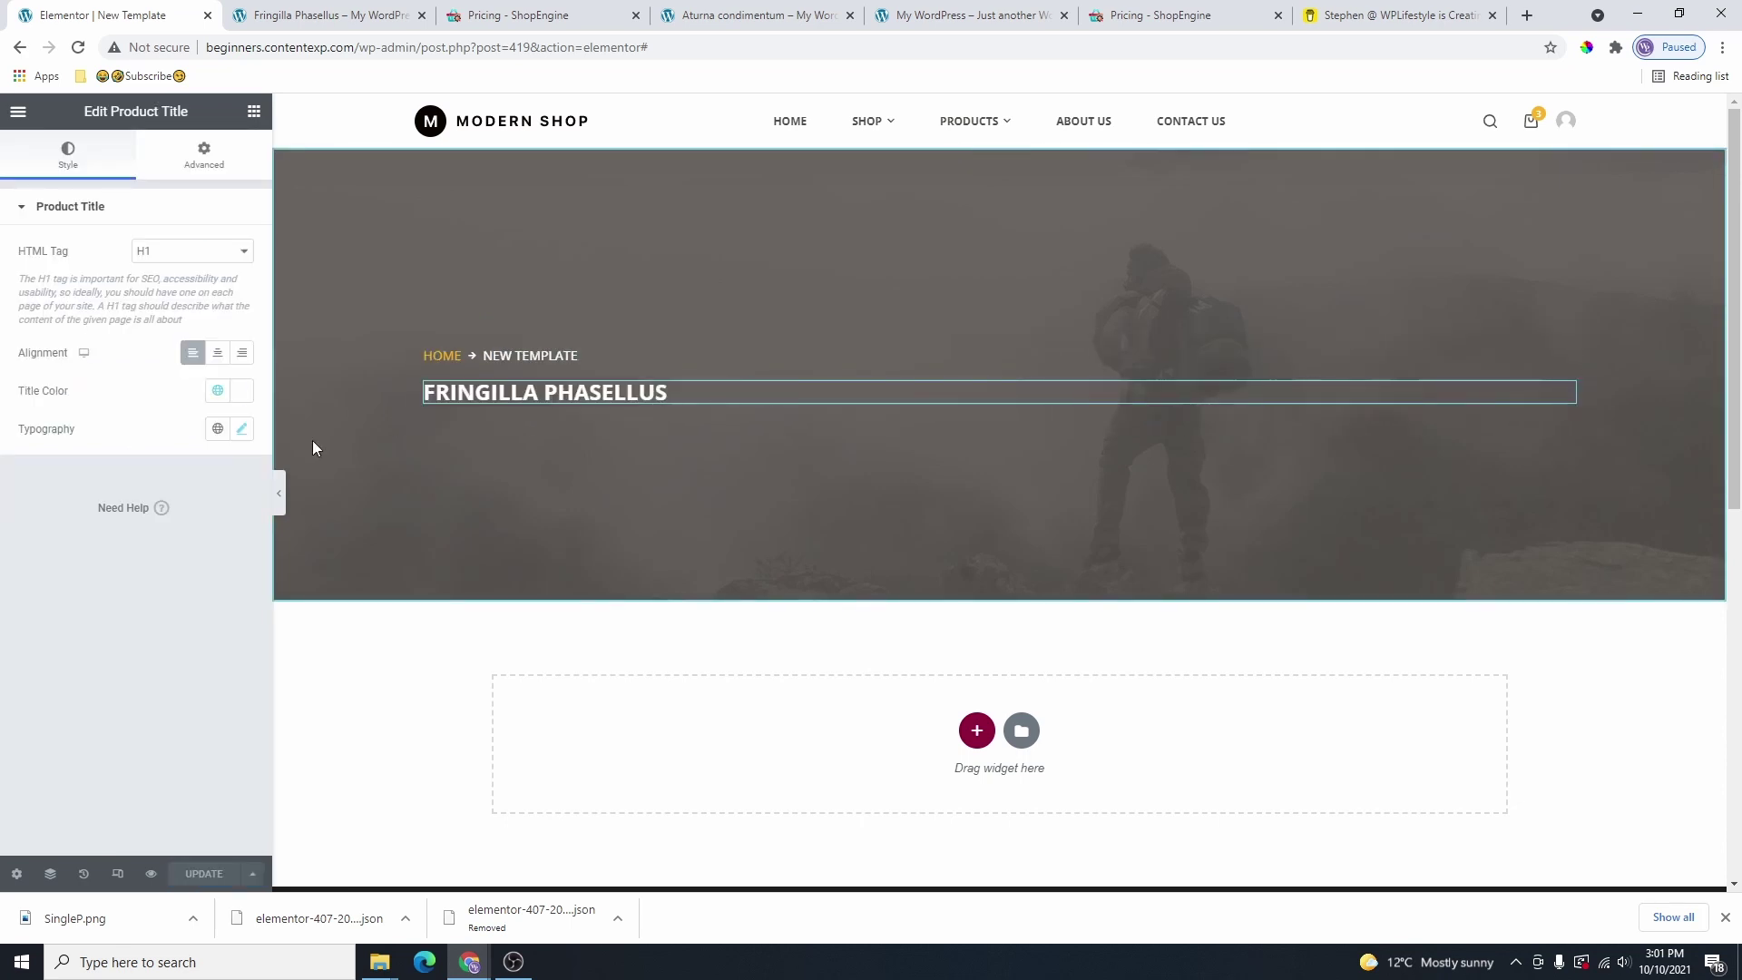
click(242, 428)
mouse_move(57, 574)
mouse_down()
mouse_move(82, 593)
mouse_move(66, 590)
mouse_up()
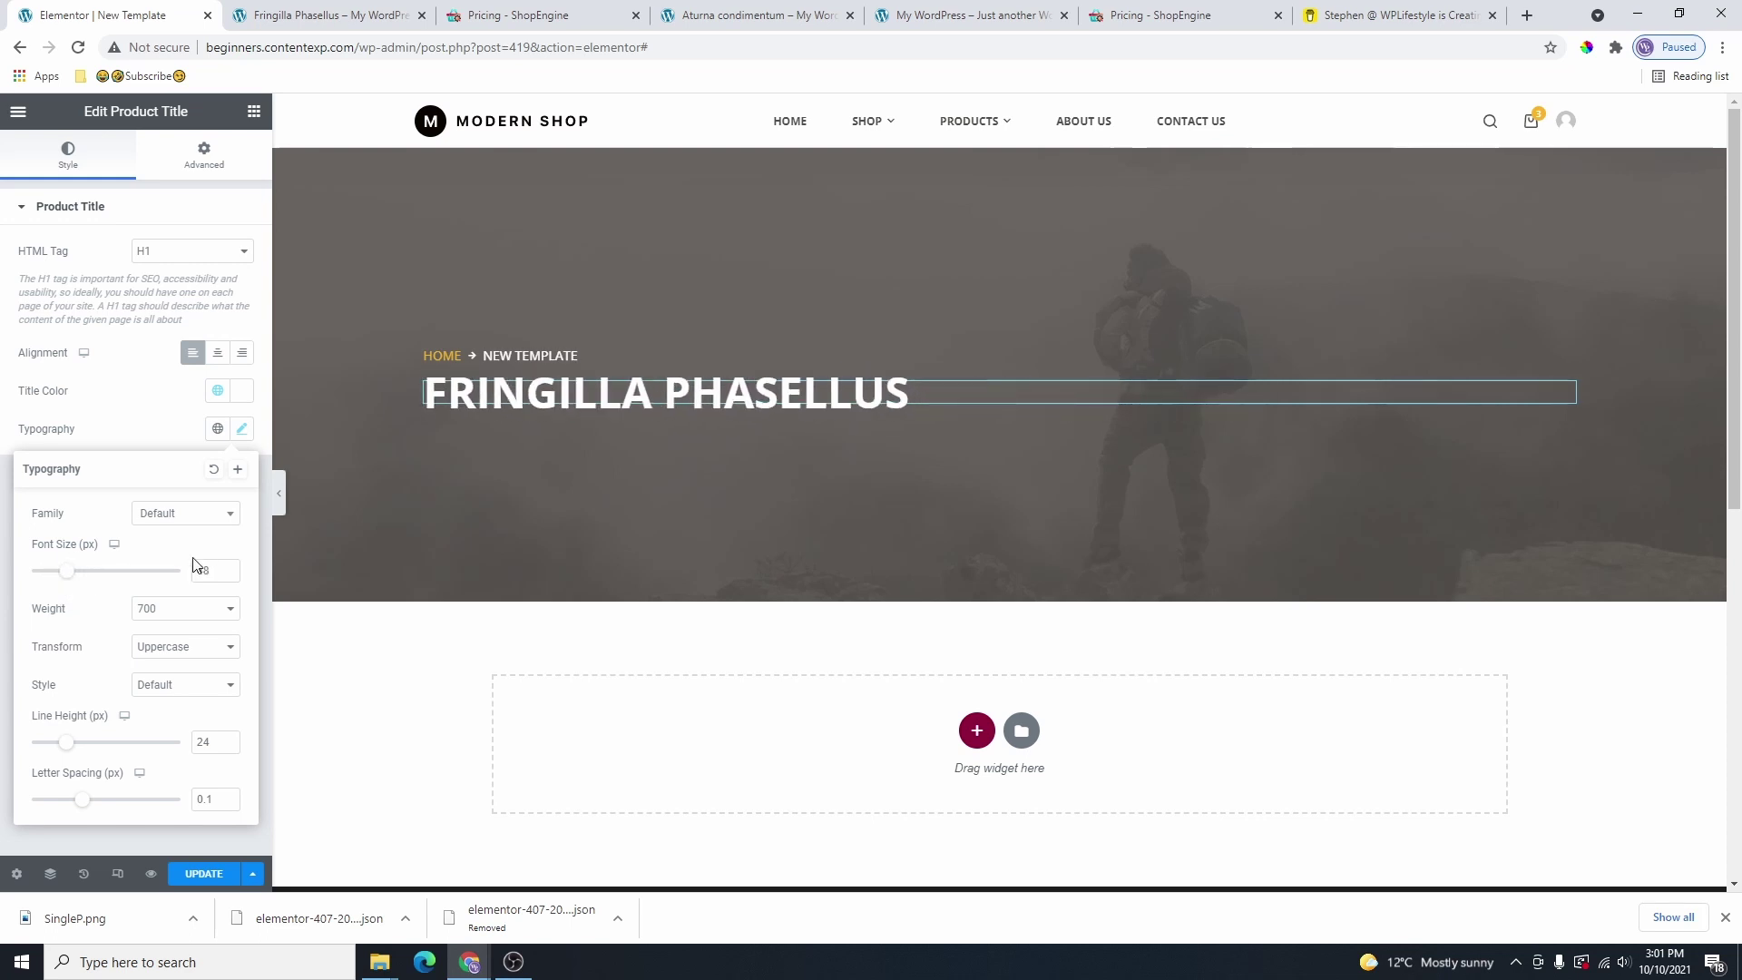
click(229, 575)
click(228, 575)
click(229, 575)
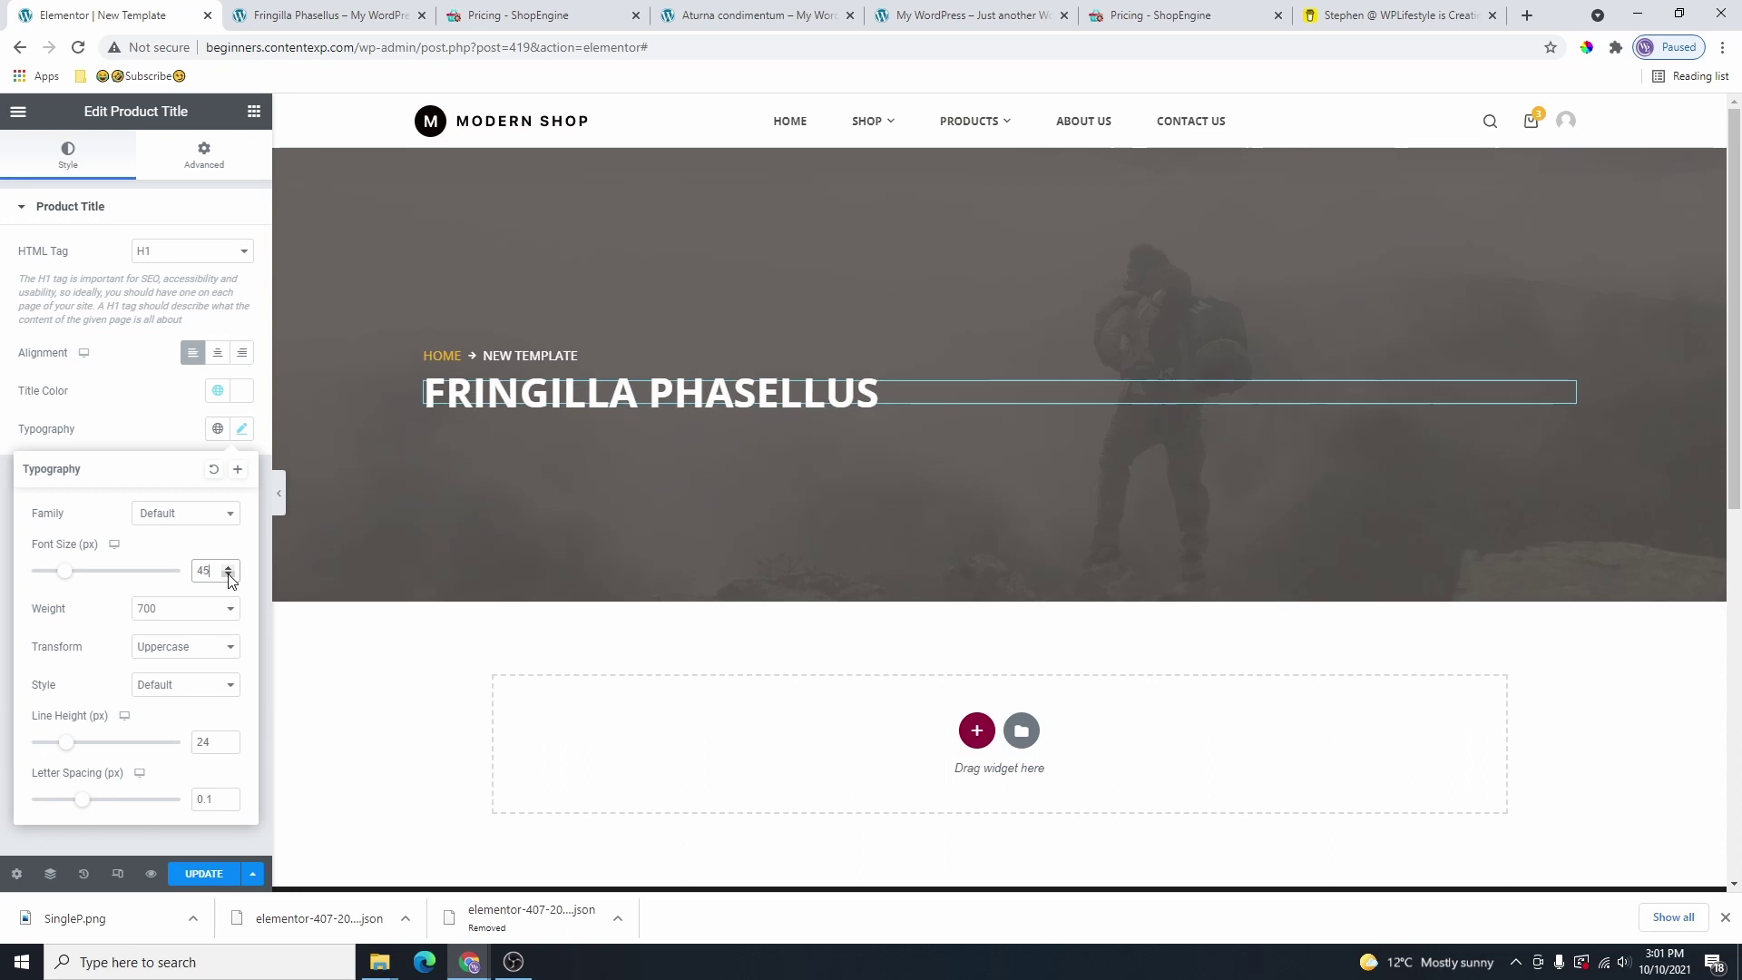
Try the Capitalize text transform on the product title and set it back to Uppercase.
click(193, 650)
click(182, 708)
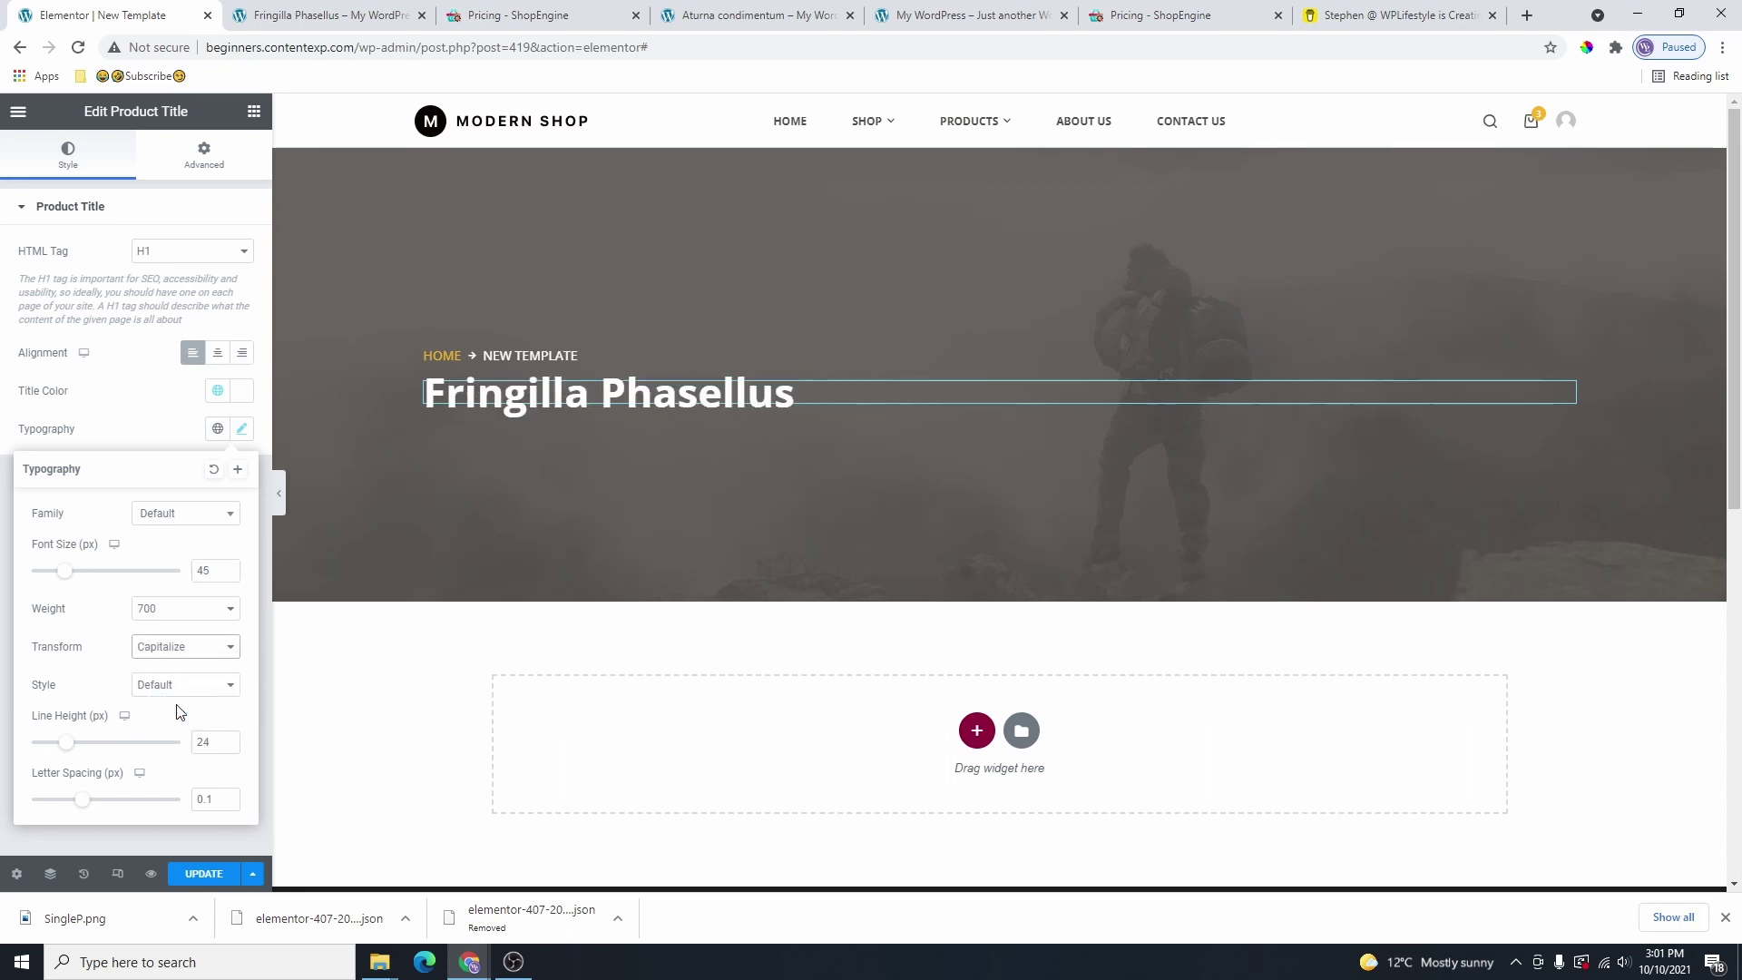
click(179, 647)
click(171, 679)
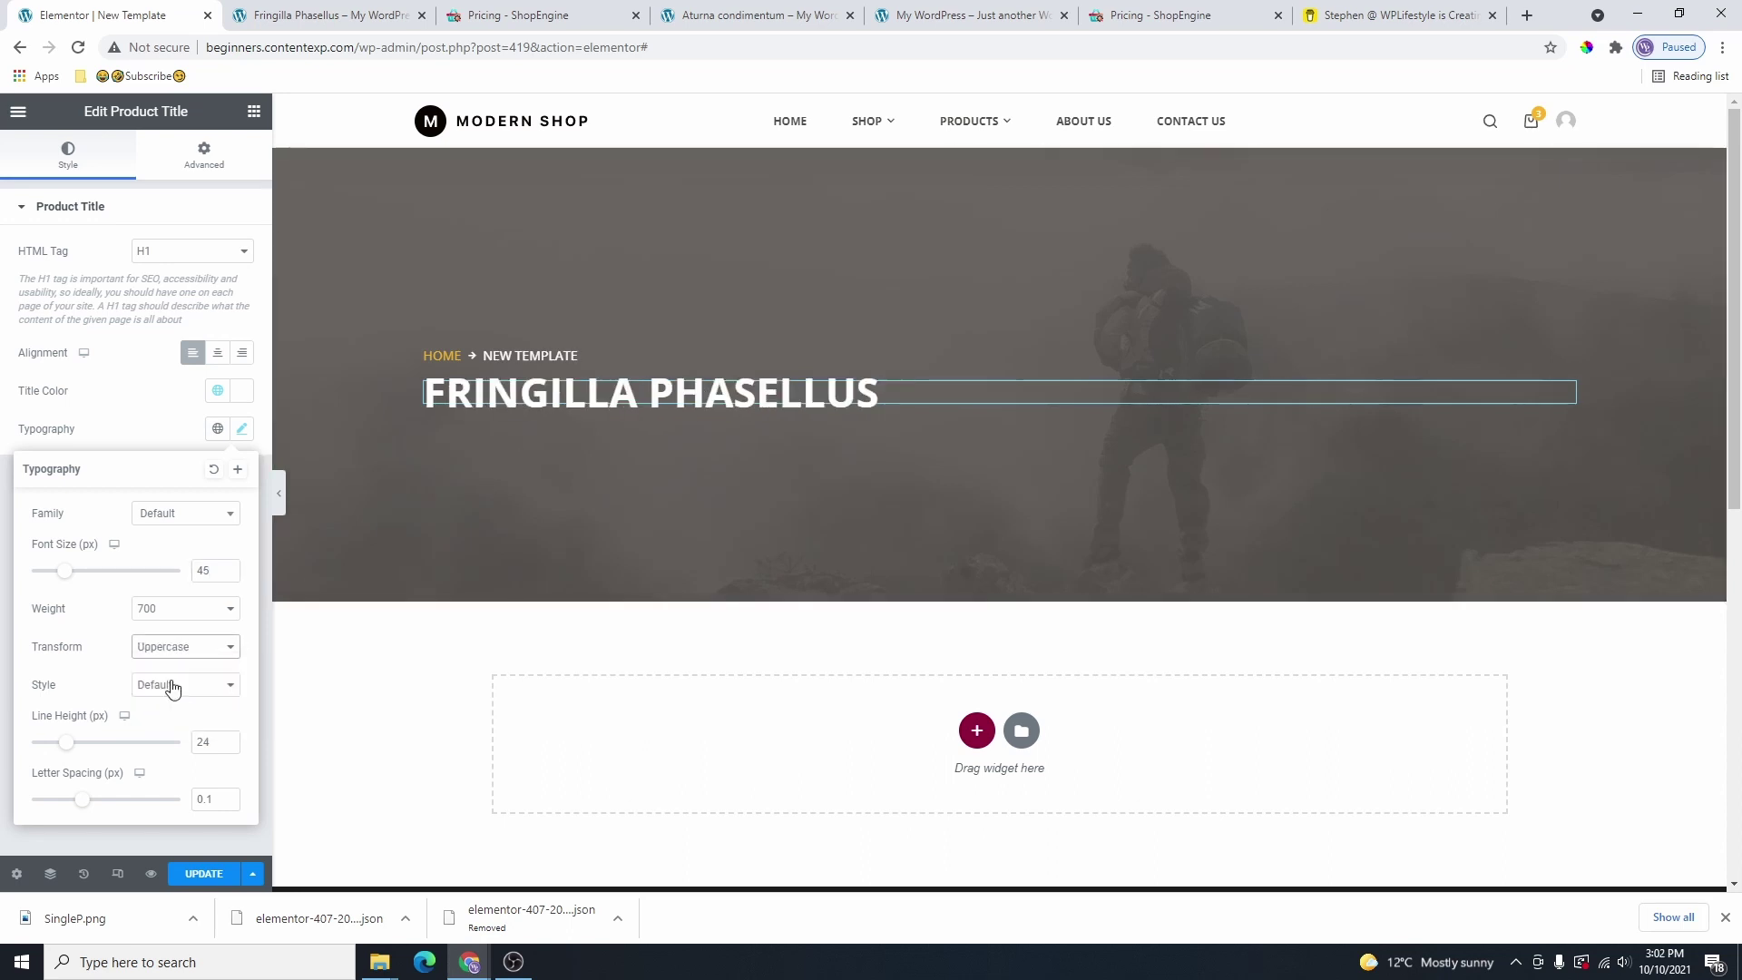
Update the template, and select the banner section in the Navigator to set its column position to Bottom.
click(205, 874)
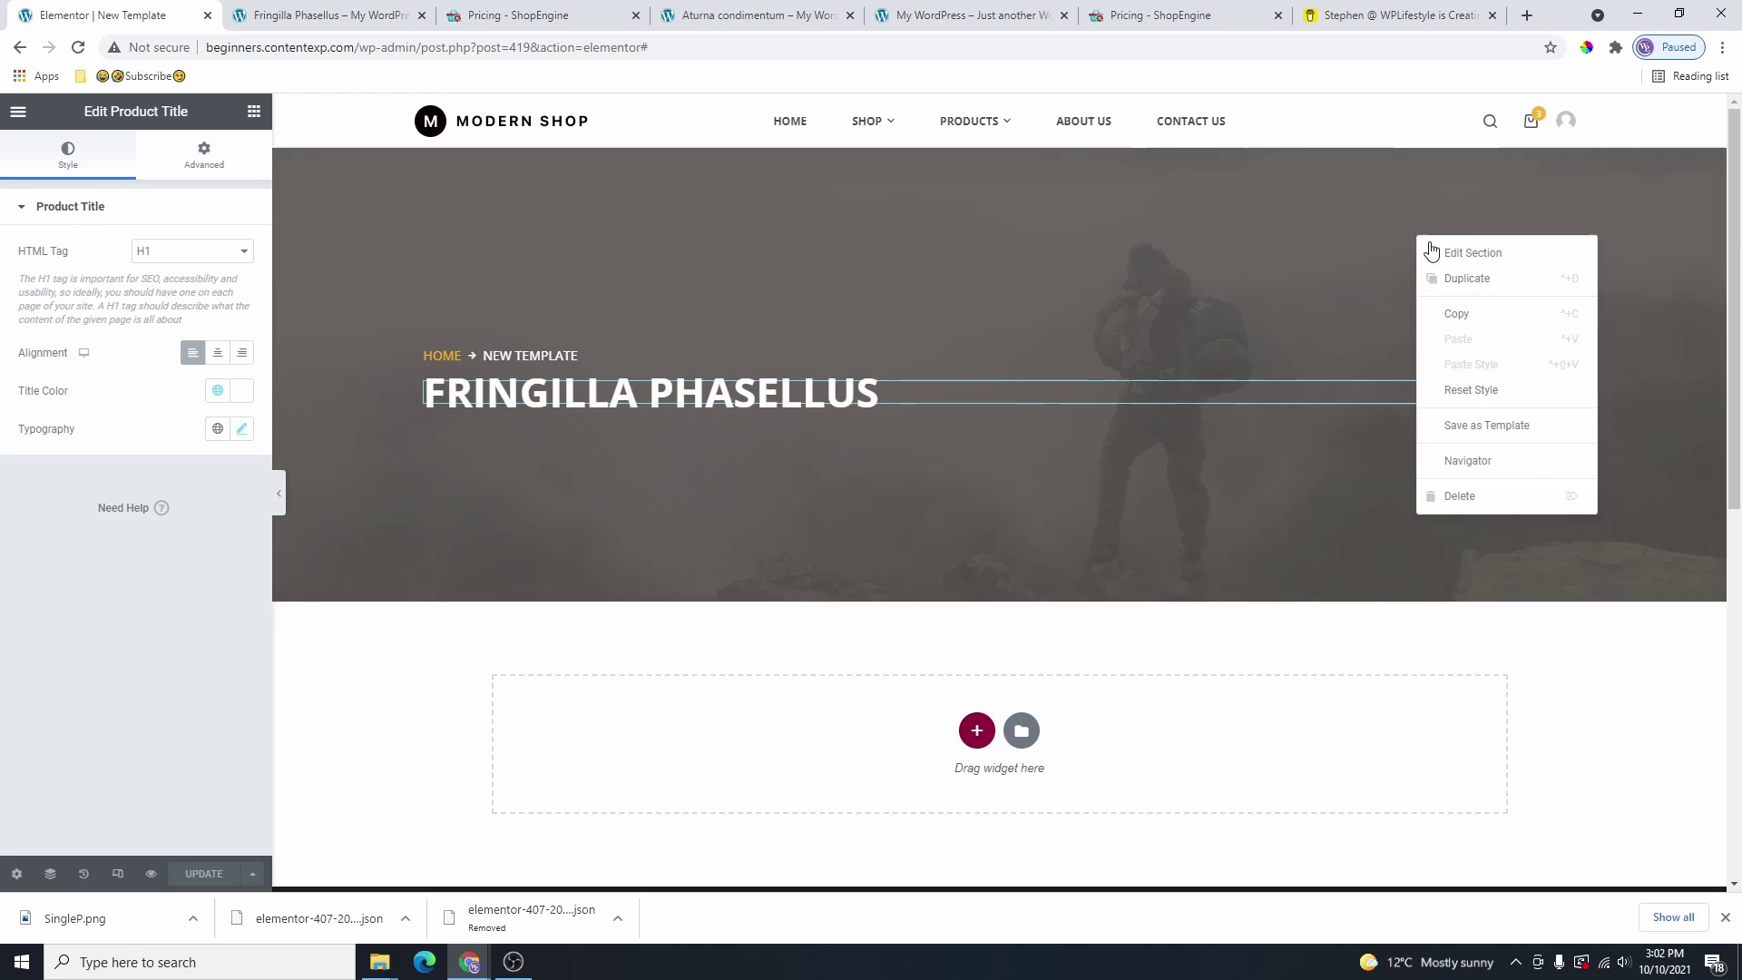
right_click(1421, 240)
click(1499, 467)
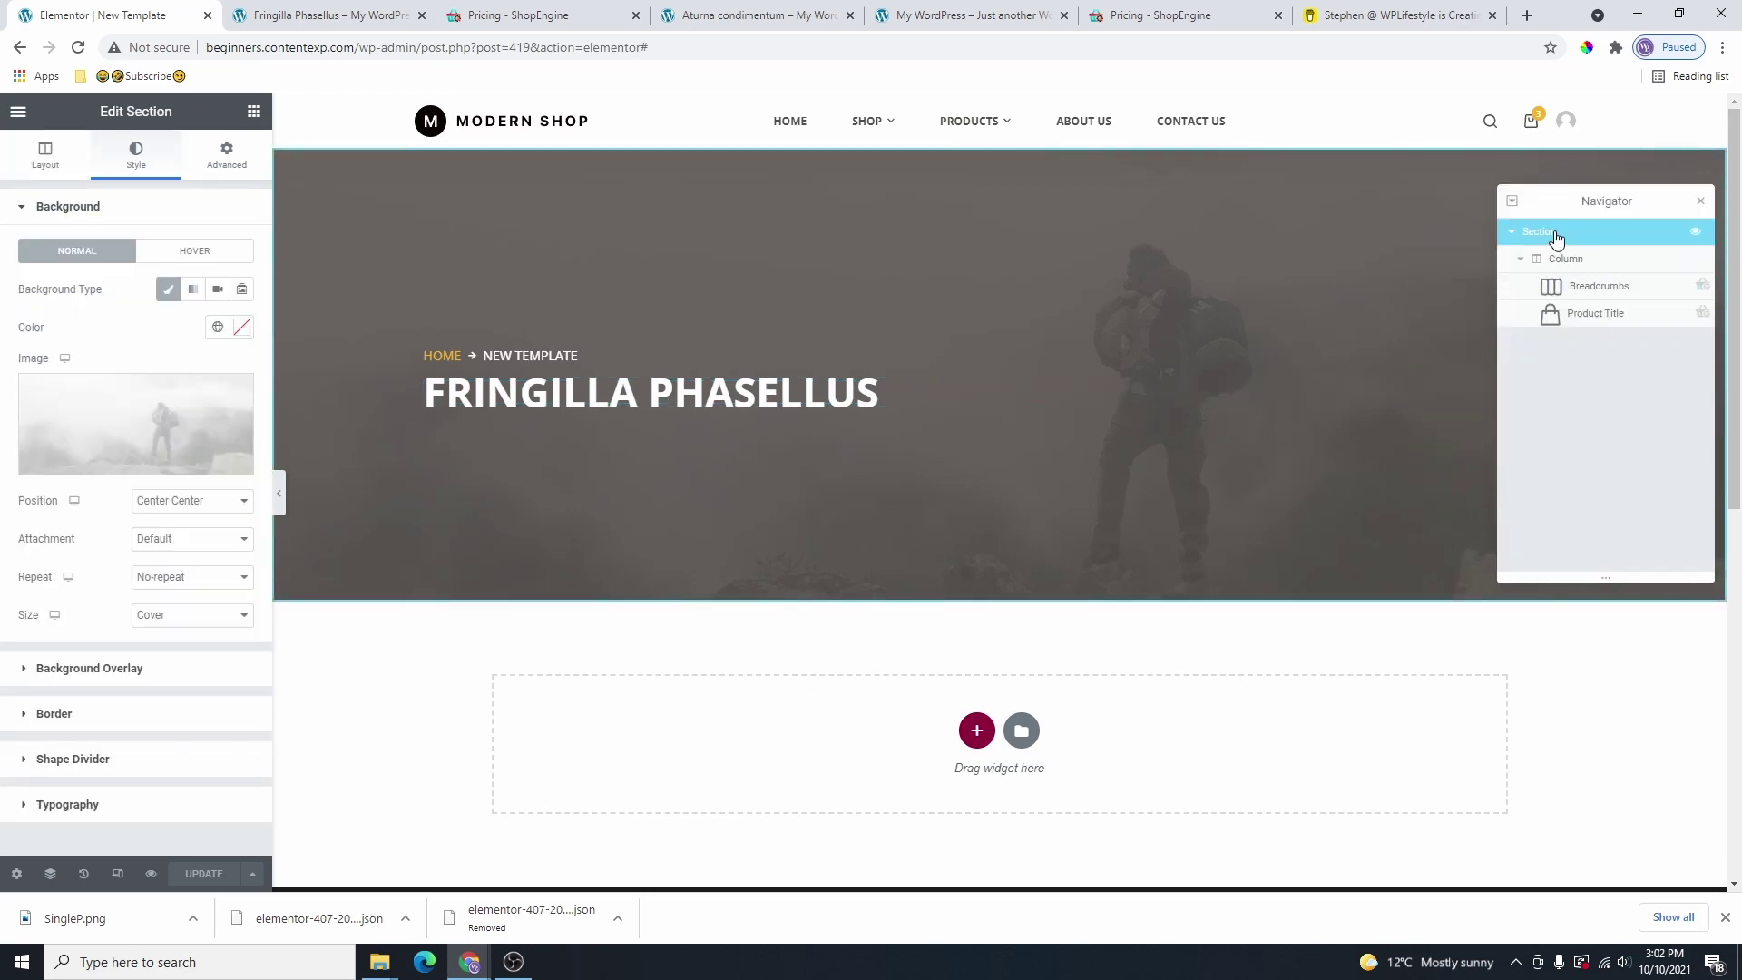
click(45, 162)
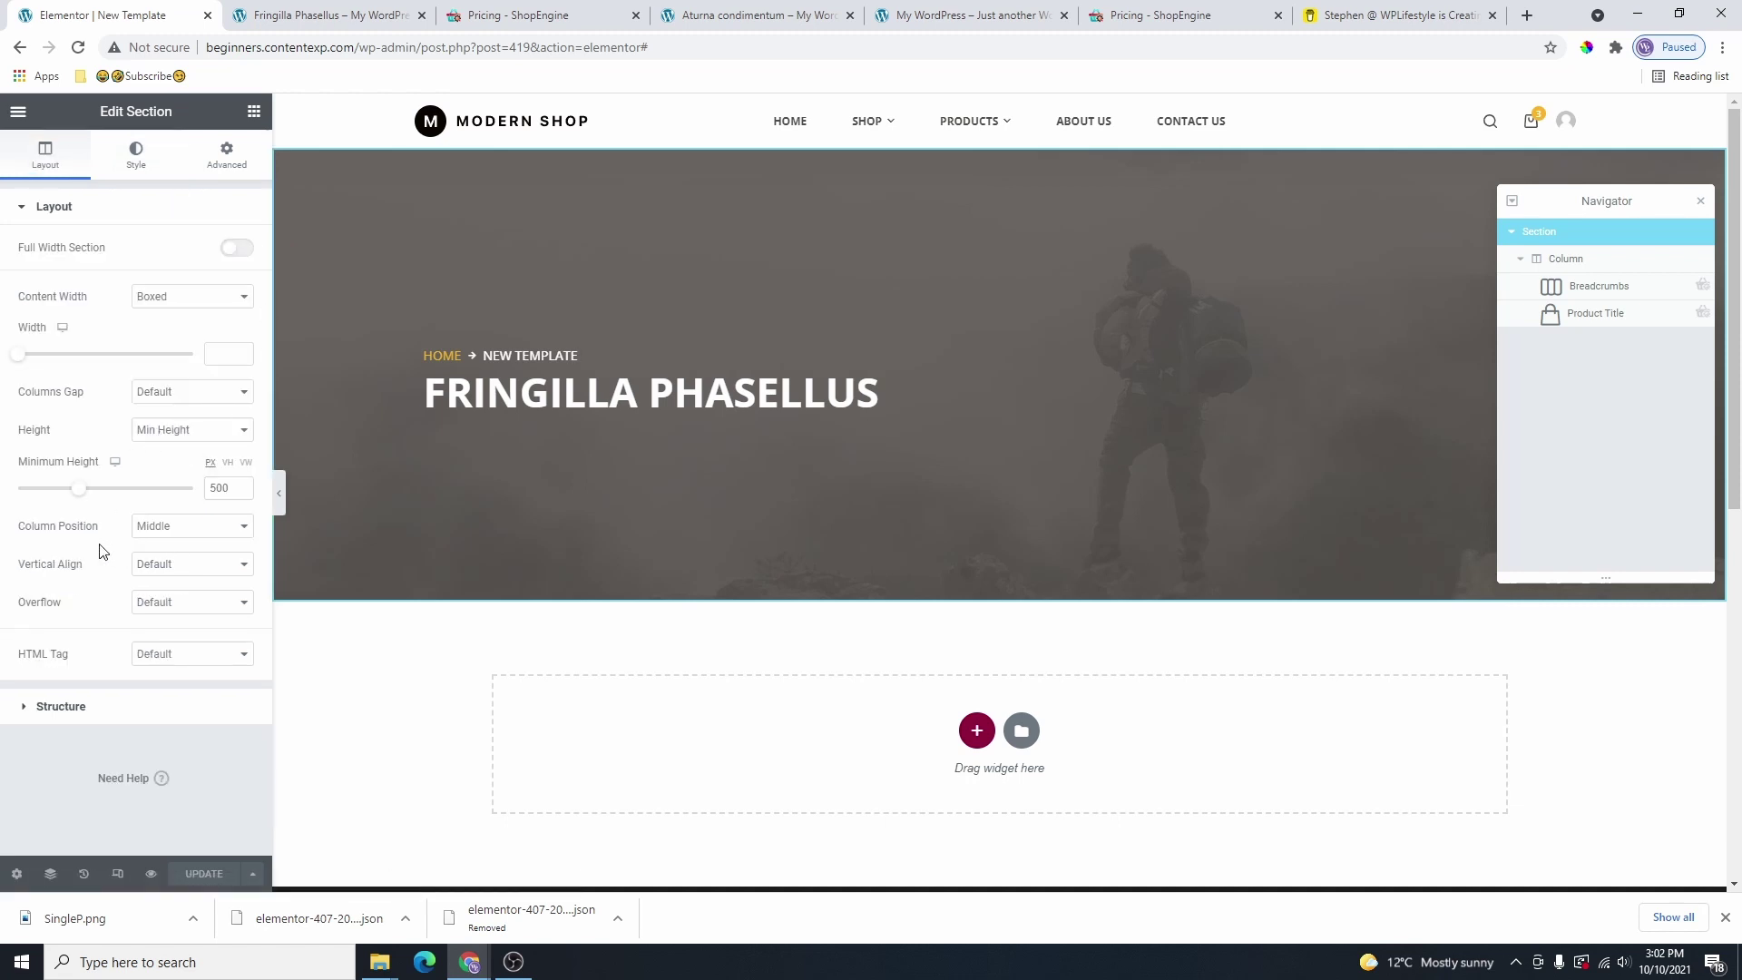
click(174, 530)
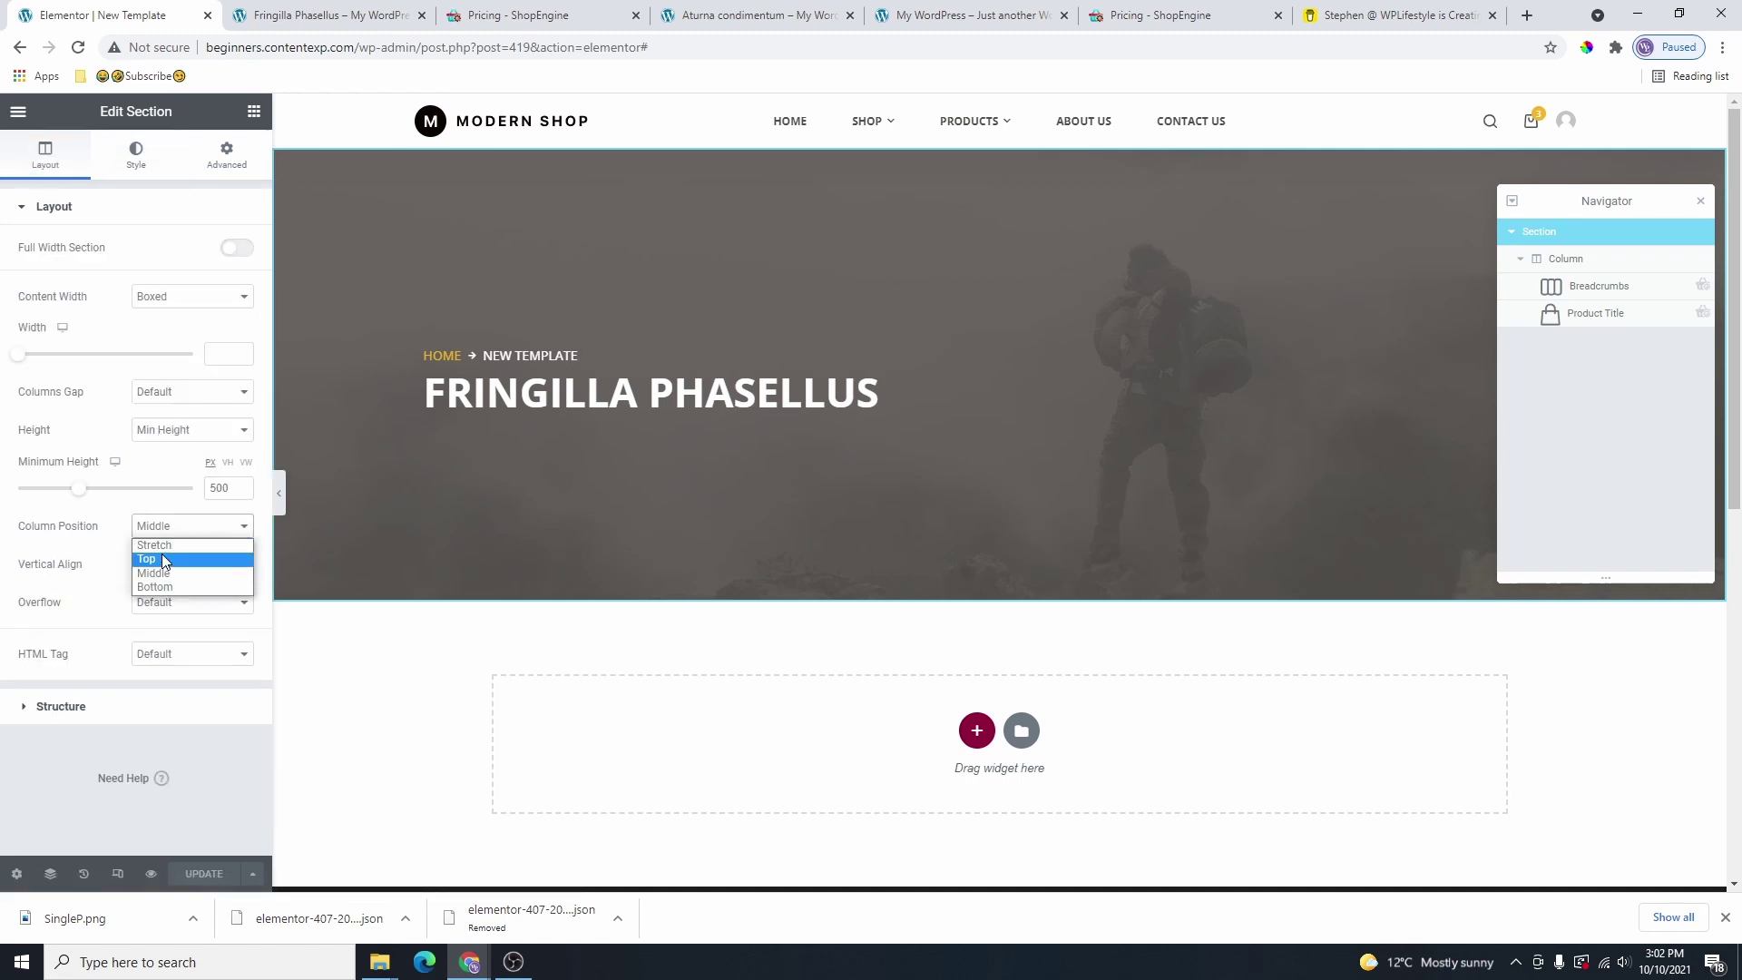
click(160, 587)
Set the banner section's columns gap to Custom with a value of about 60 px.
click(191, 392)
key(Down)
key(Down)
key(Down)
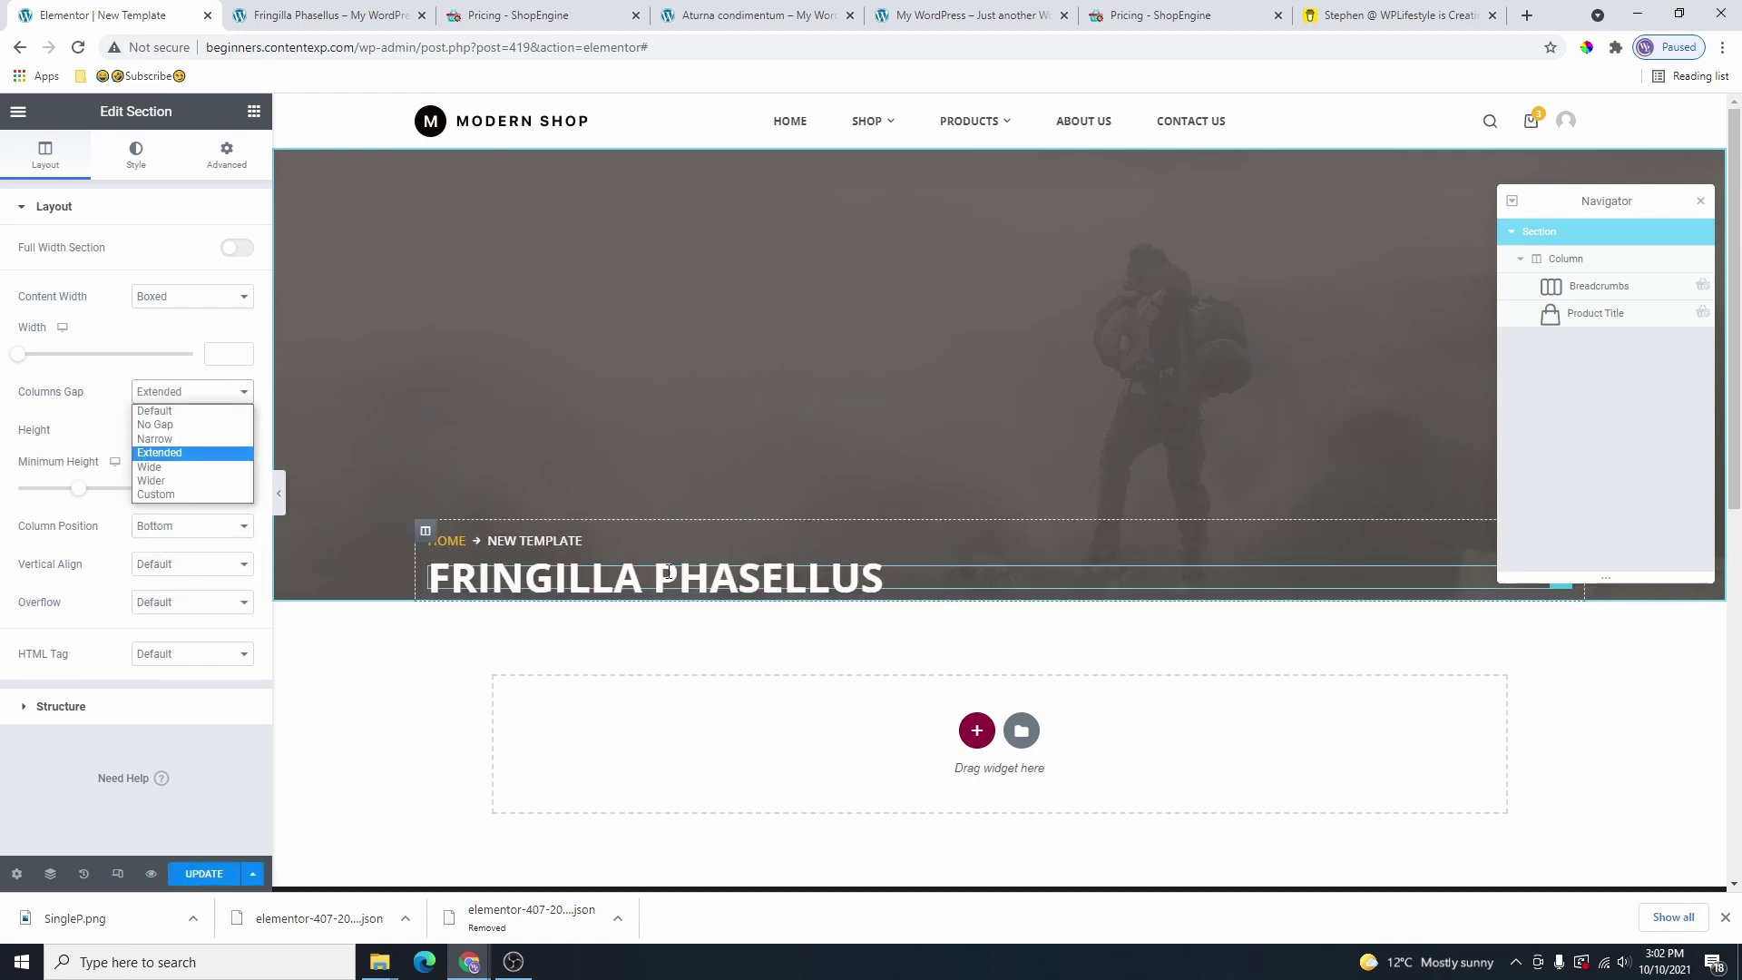
click(173, 492)
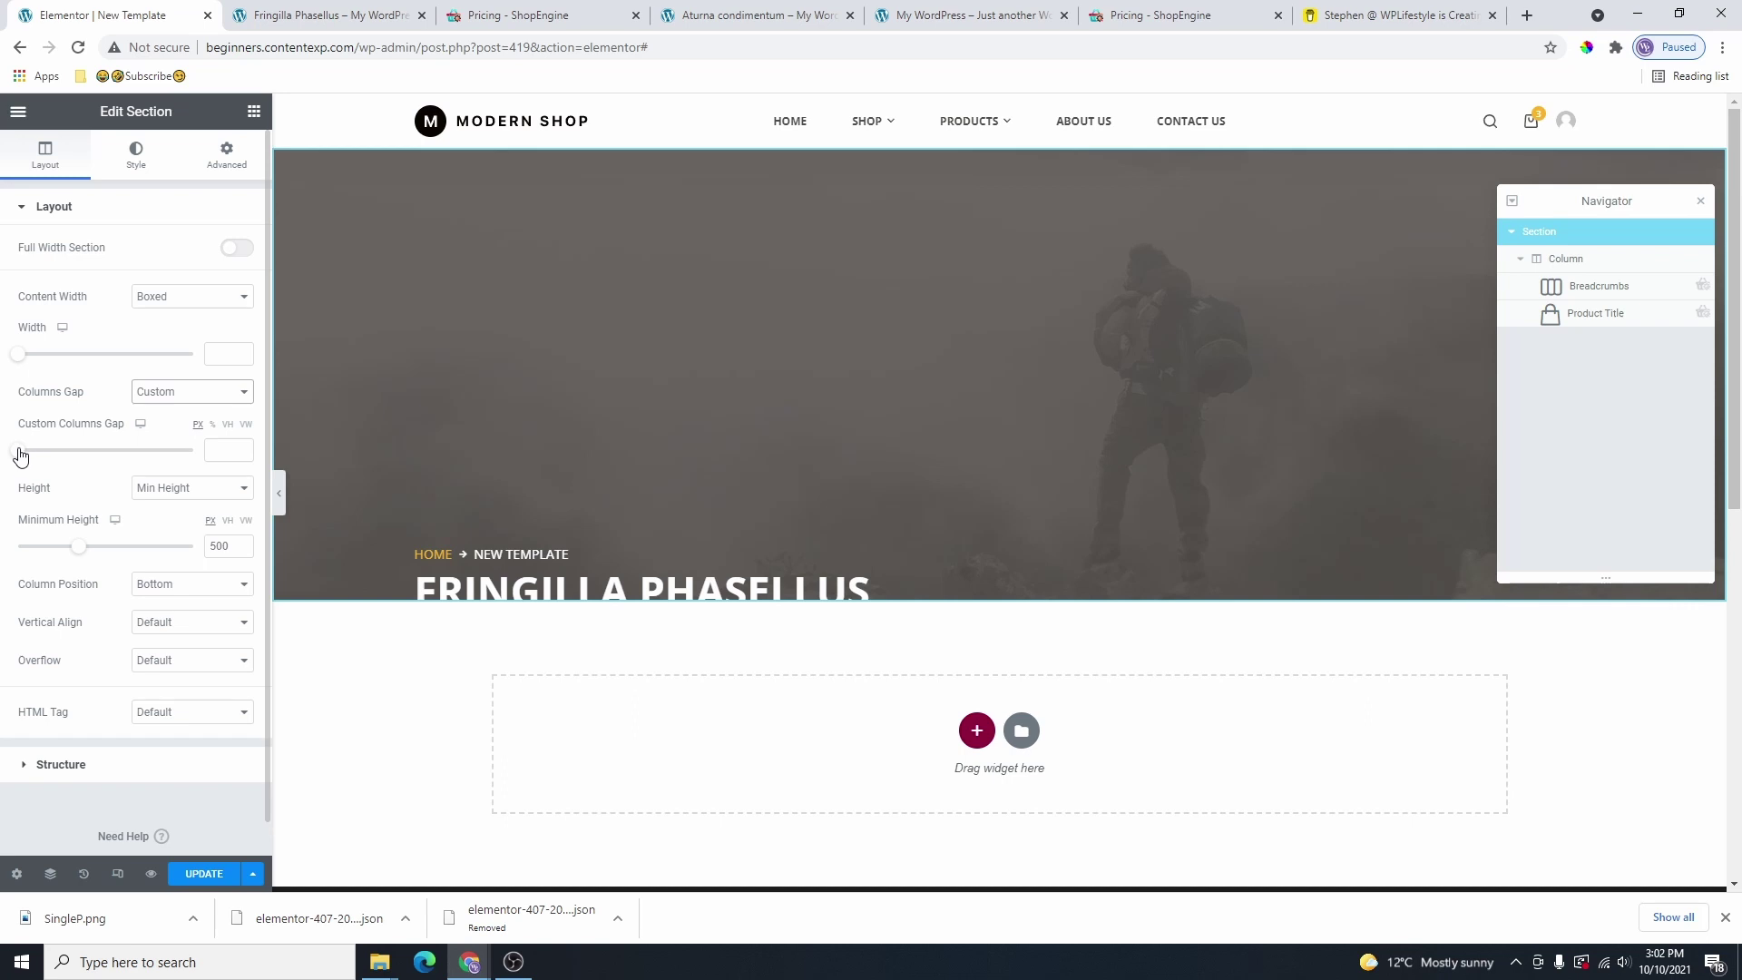
drag(21, 455, 40, 456)
click(238, 445)
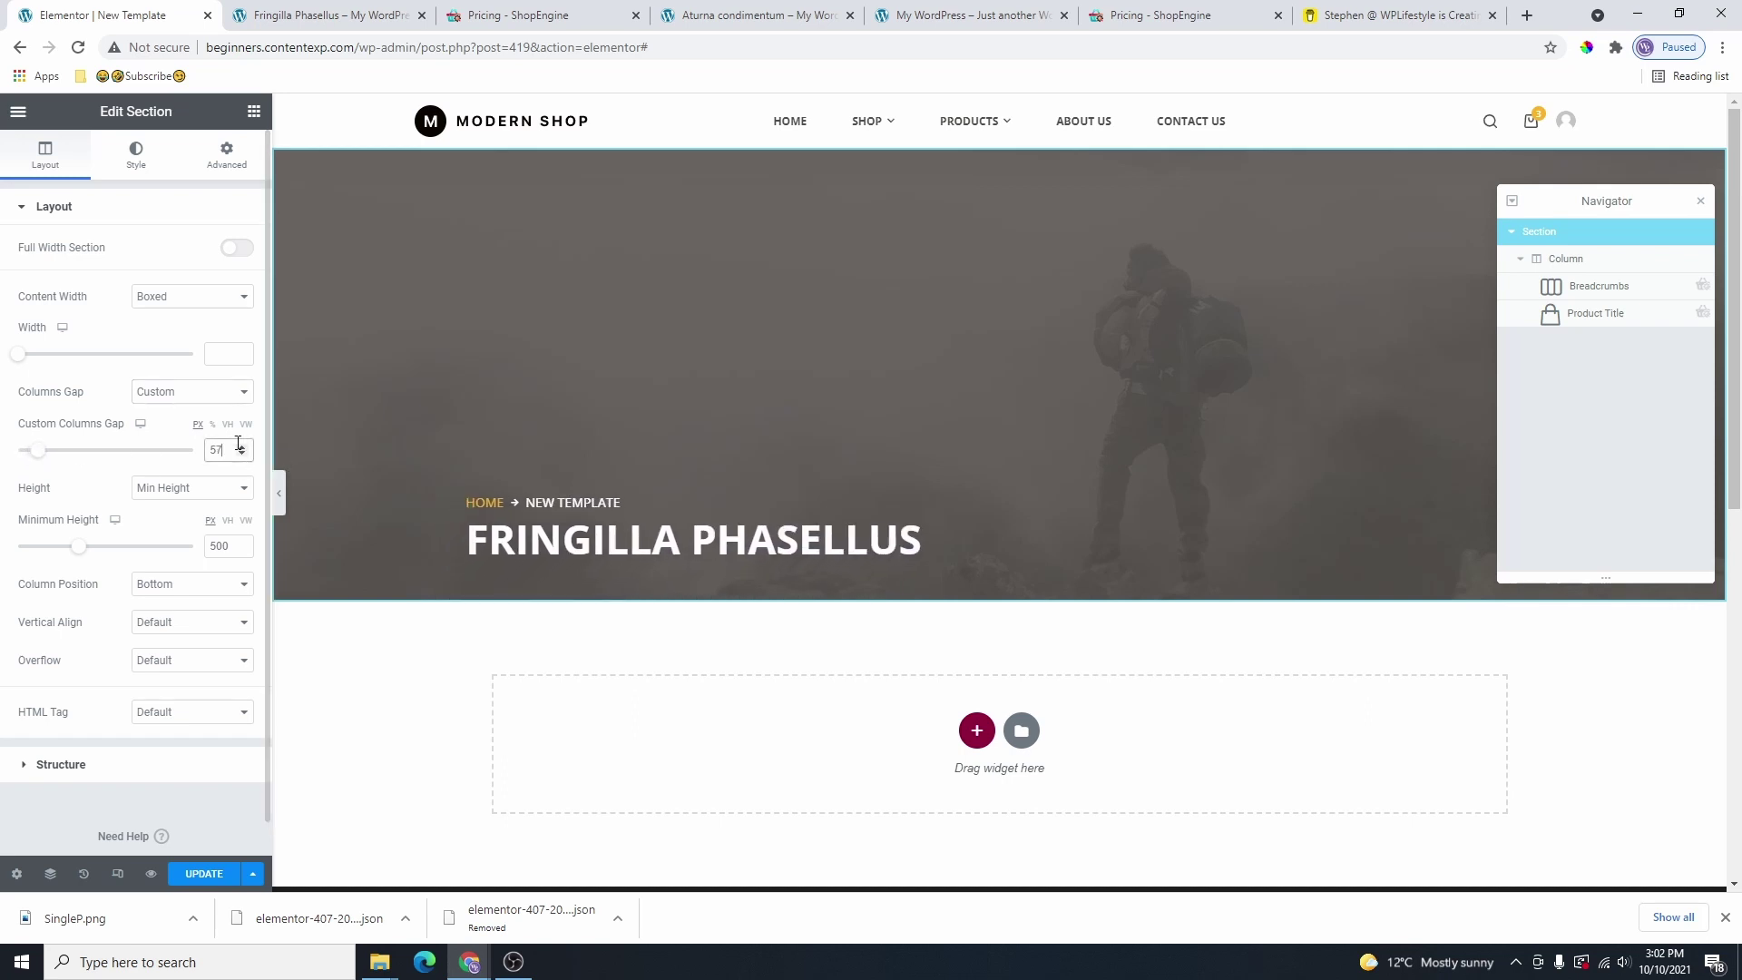
click(241, 445)
click(241, 445)
click(242, 445)
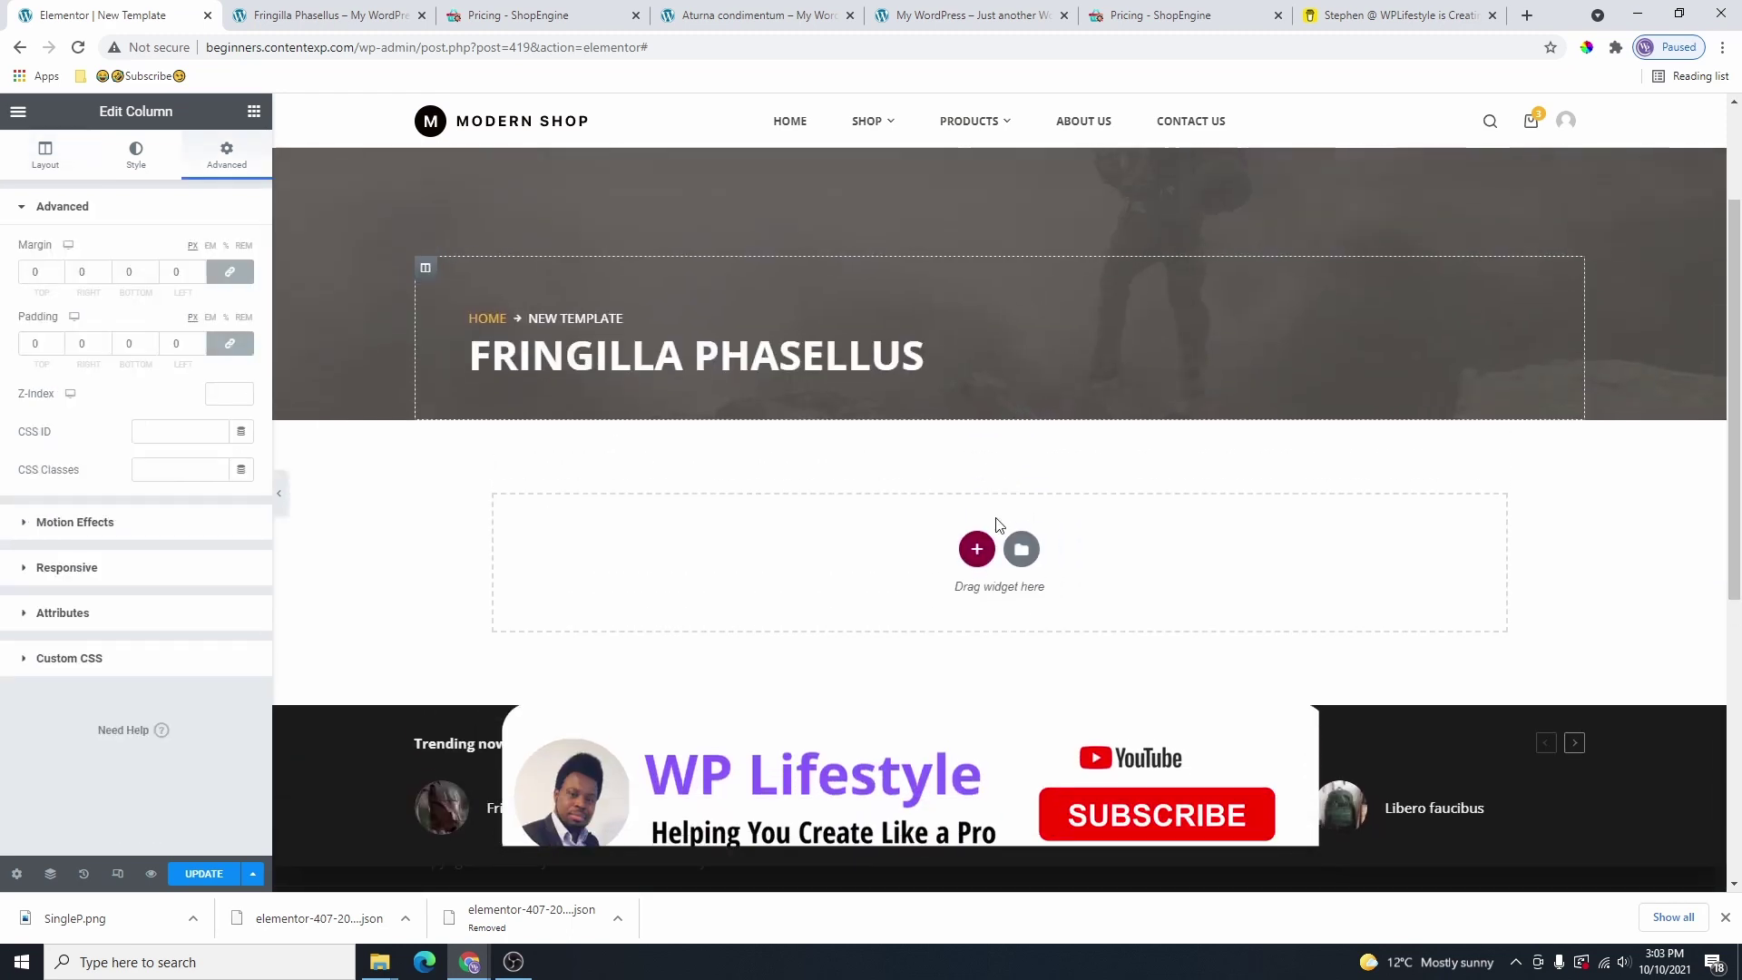
Add a two-column section below the banner and place an Inner Section reduced to one column in its right column.
click(993, 557)
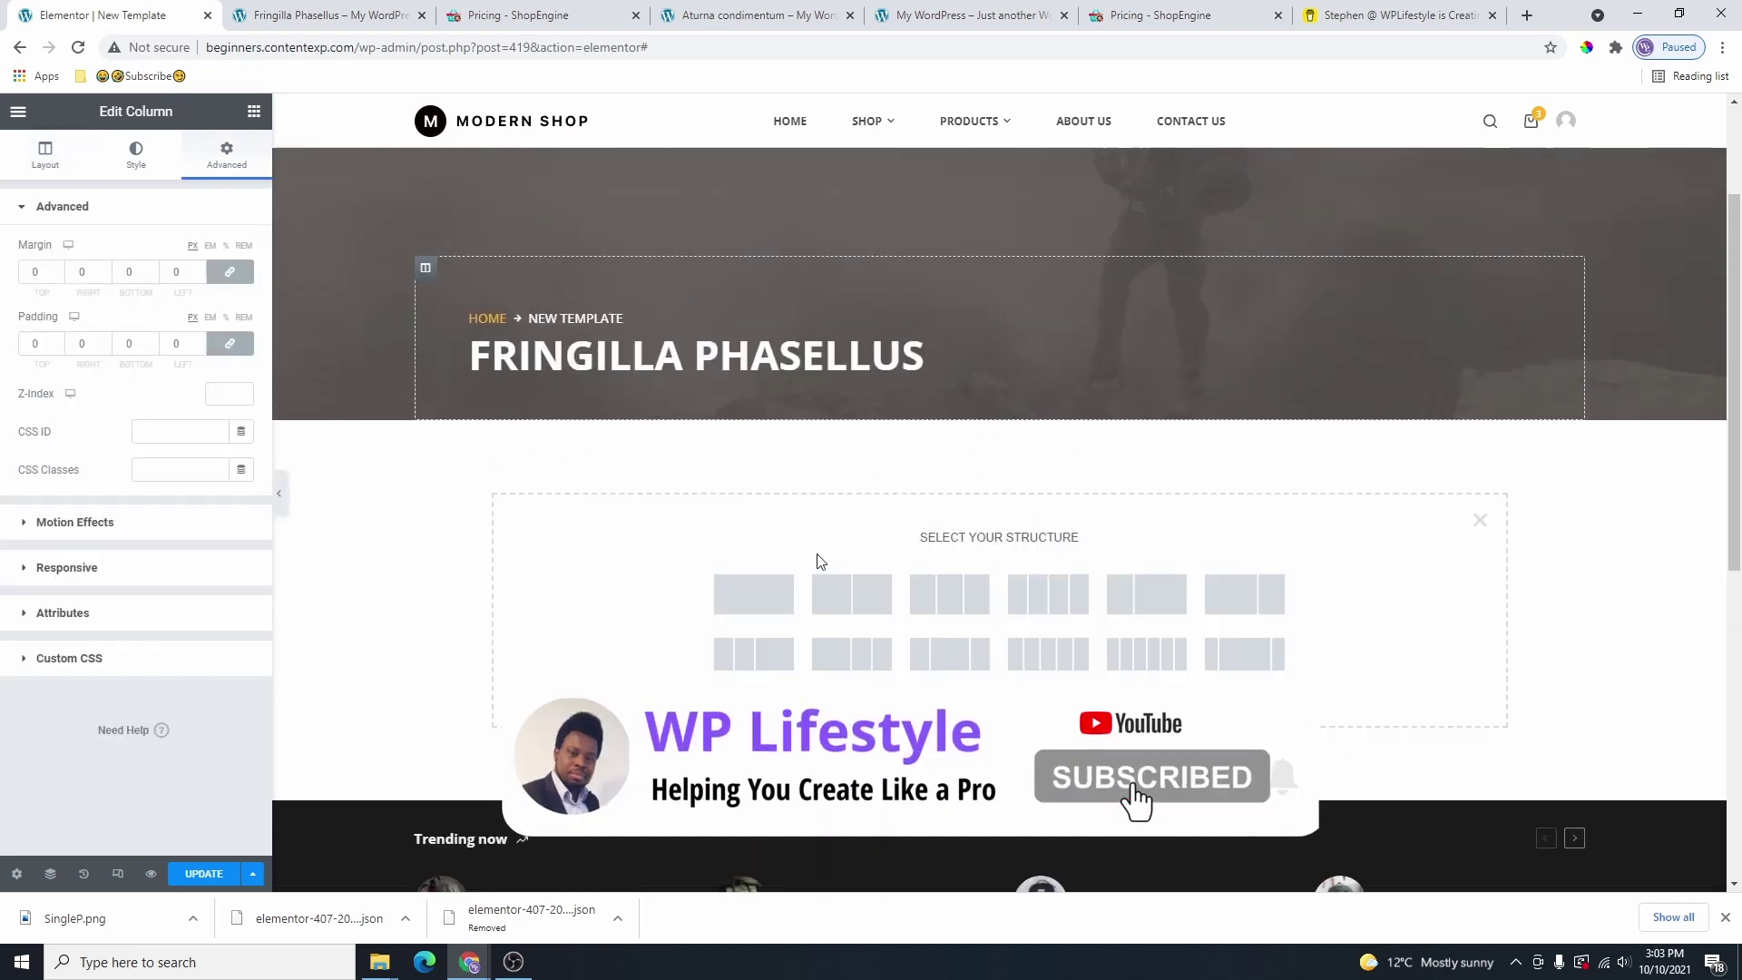
click(867, 593)
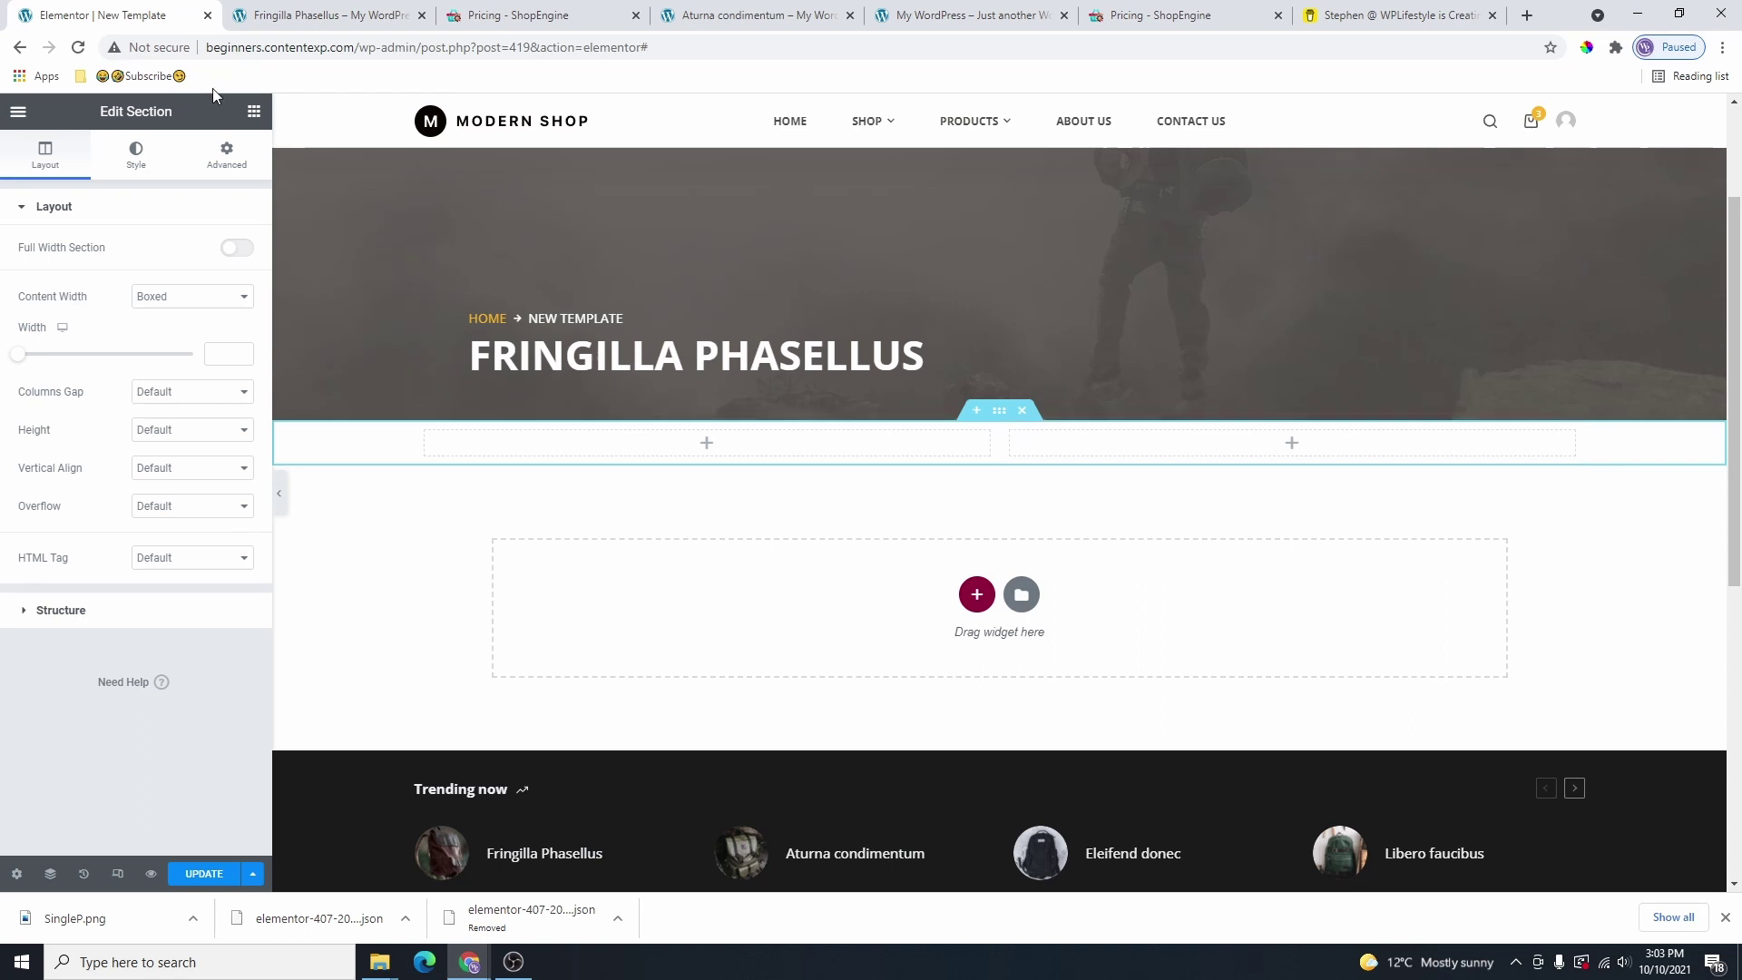
click(254, 111)
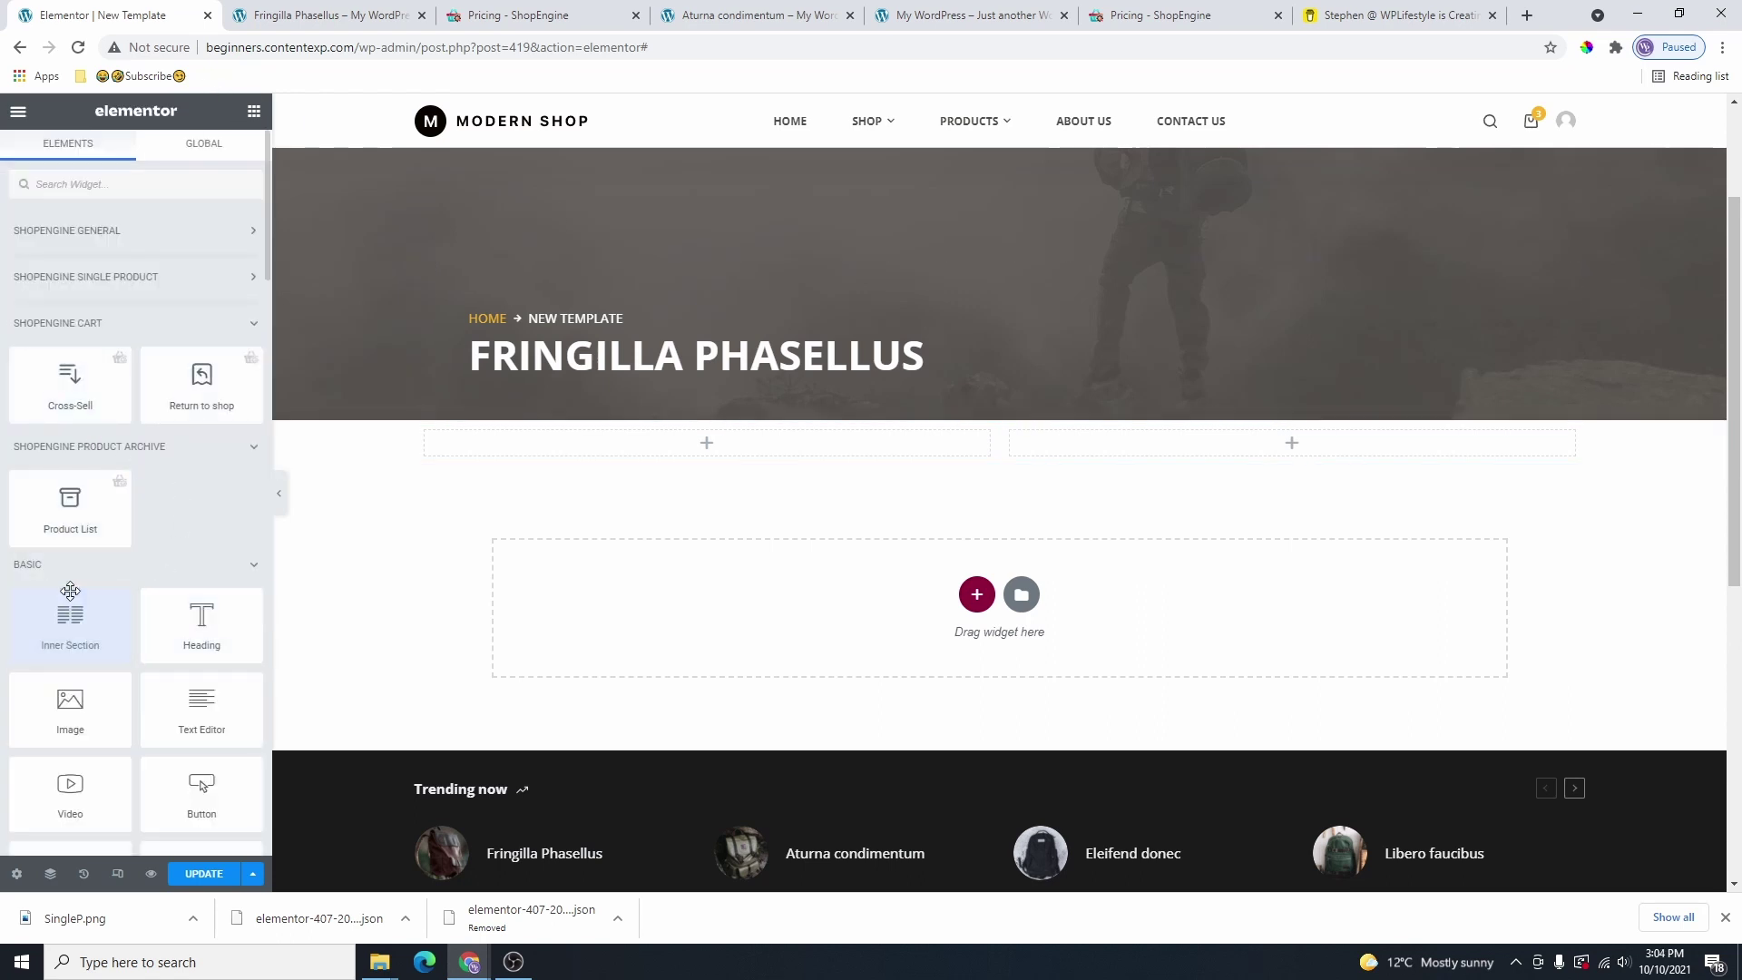
drag(69, 590, 1327, 453)
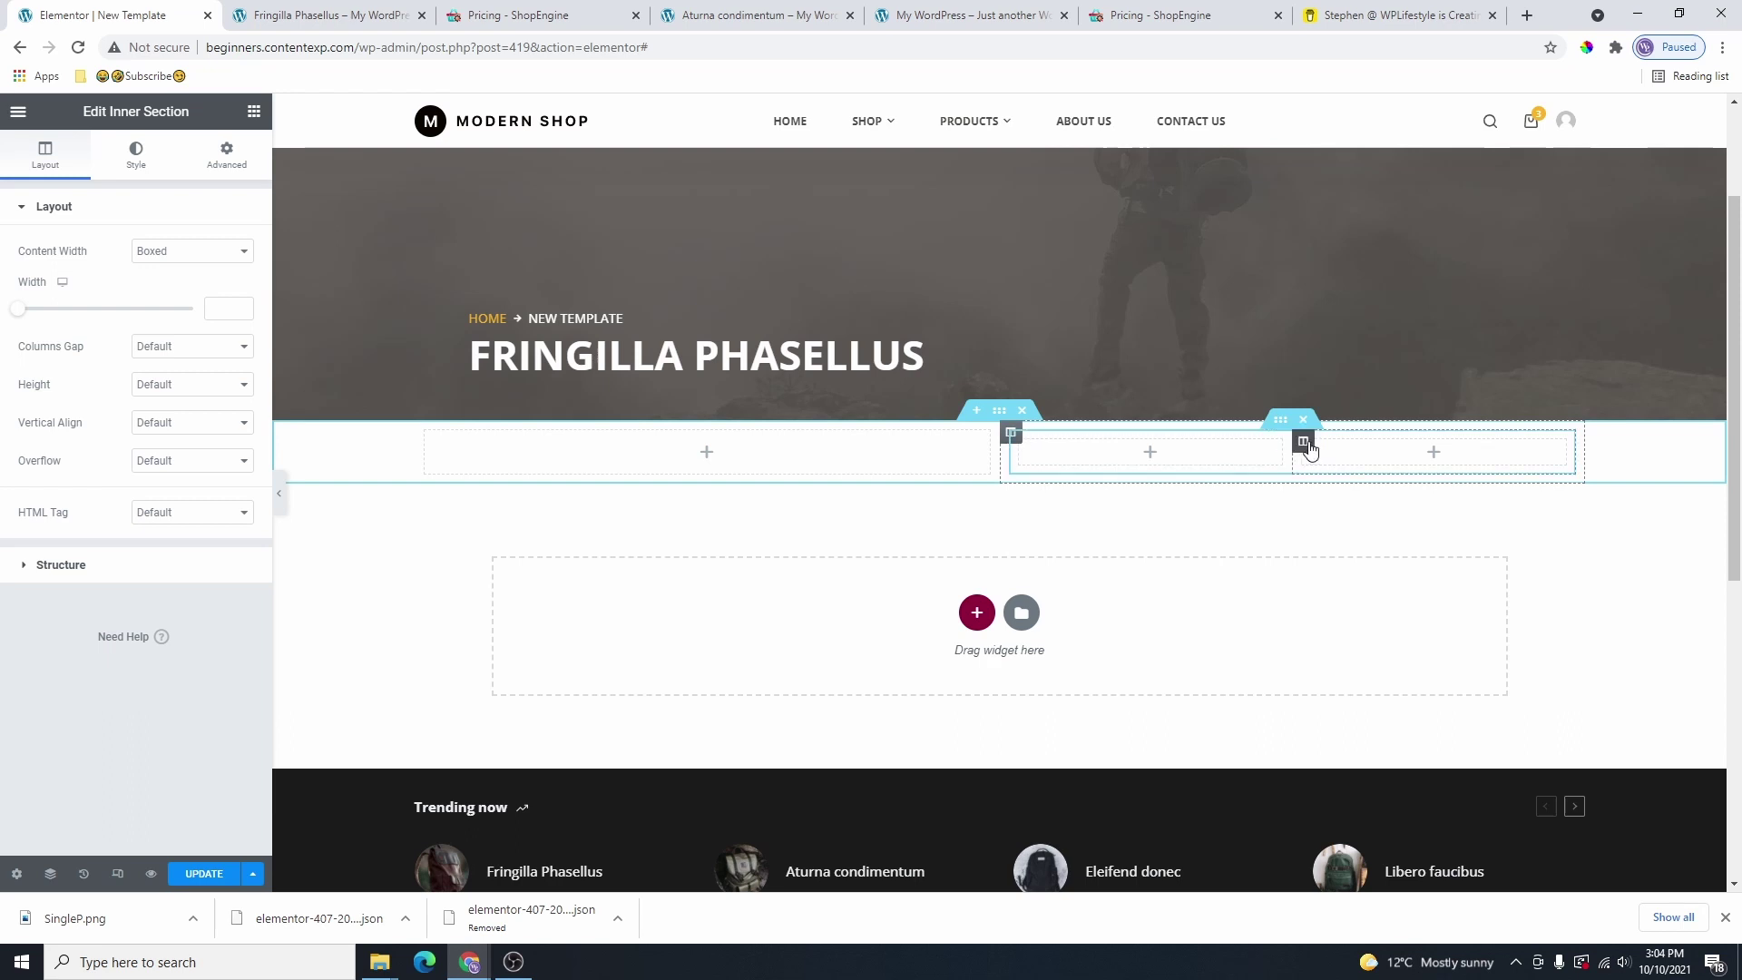
right_click(1309, 445)
click(1358, 707)
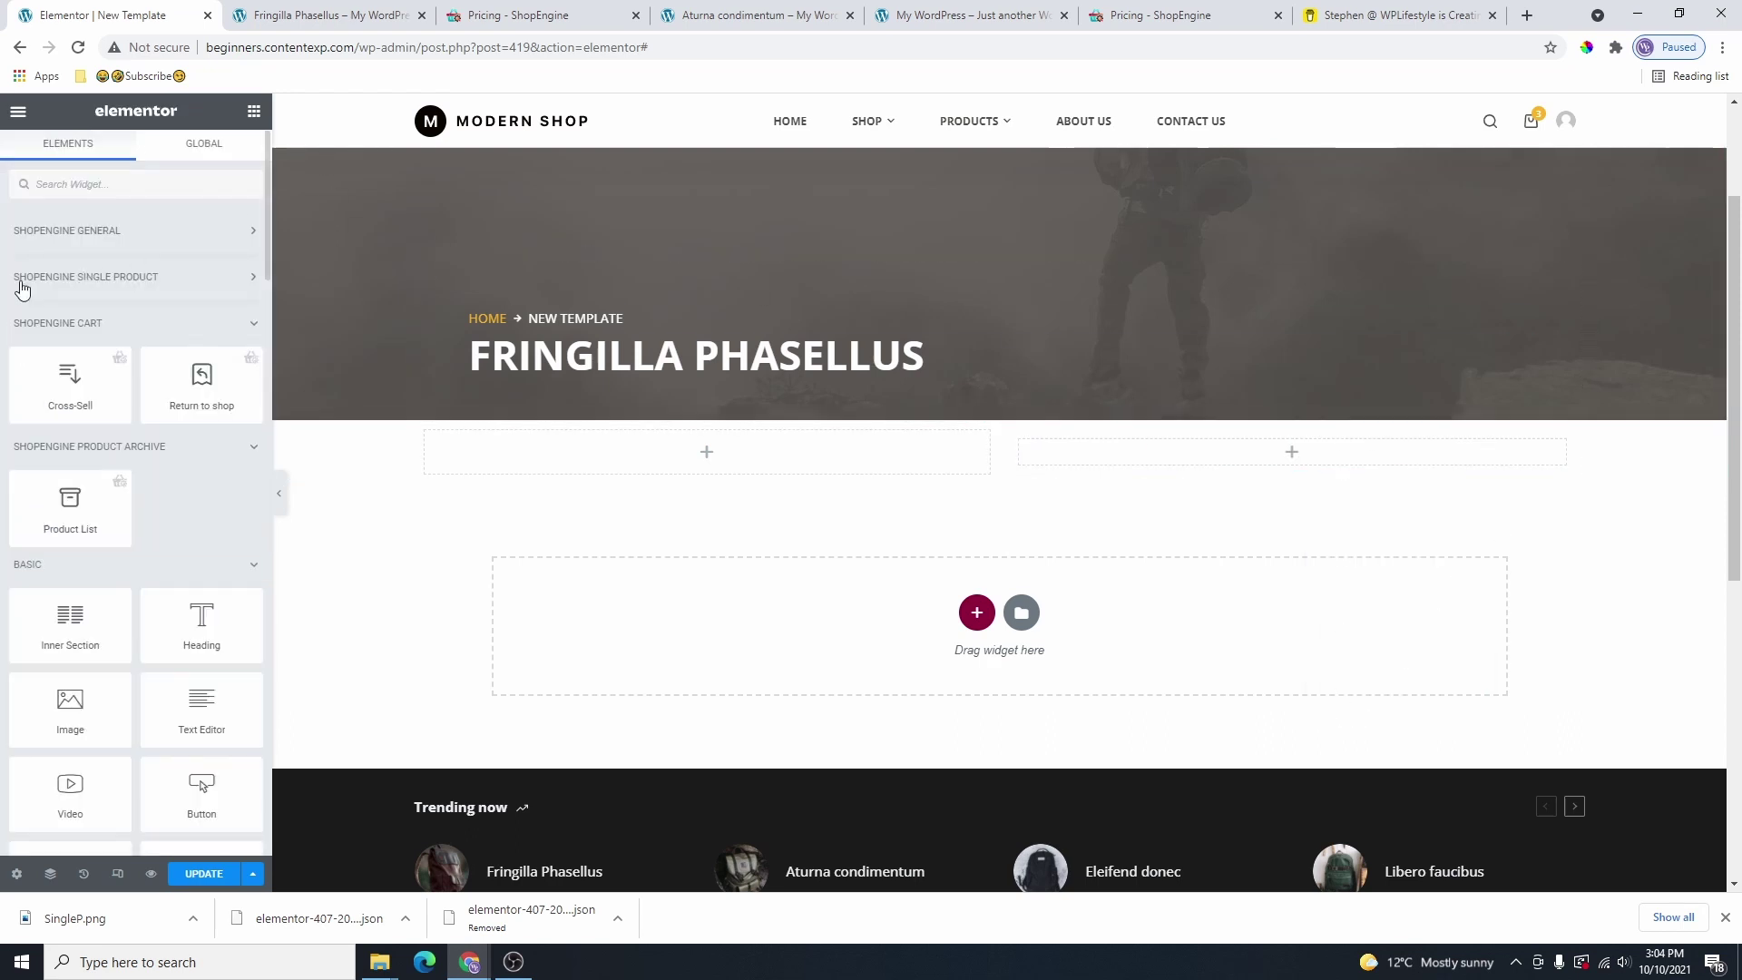
Expand the ShopEngine Single Product widgets, and examine the product details box on the finished Fringilla Phasellus page.
click(99, 277)
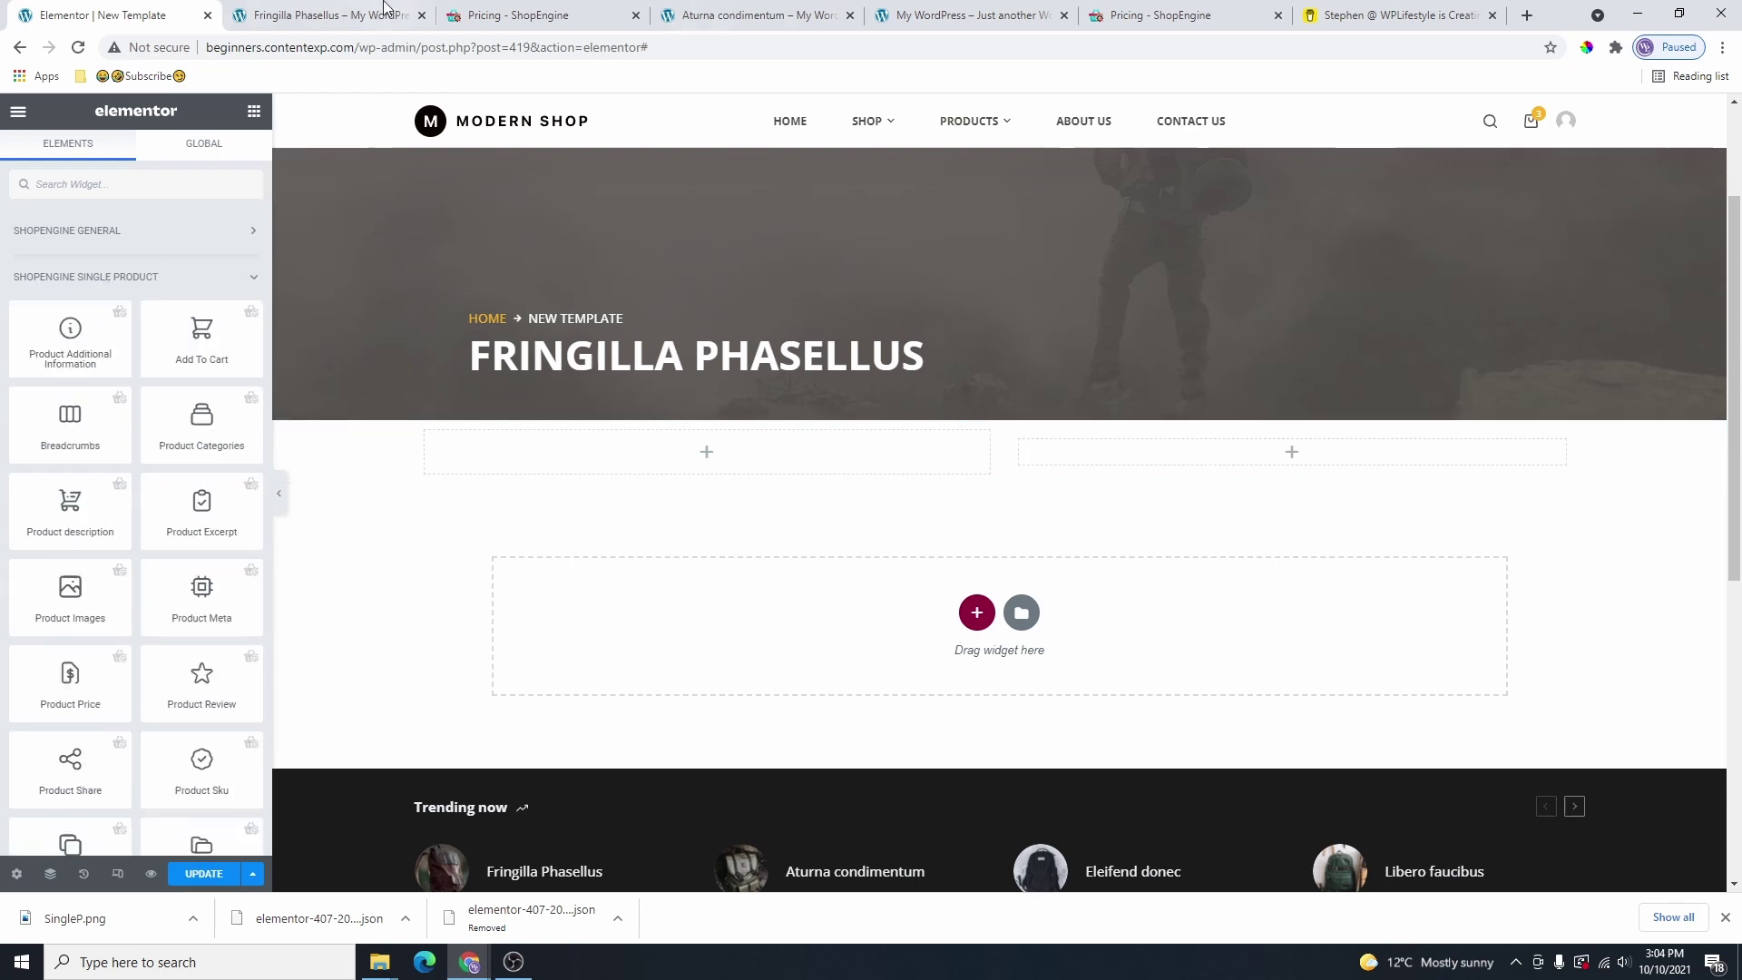
click(324, 18)
scroll(911, 457, down, 1)
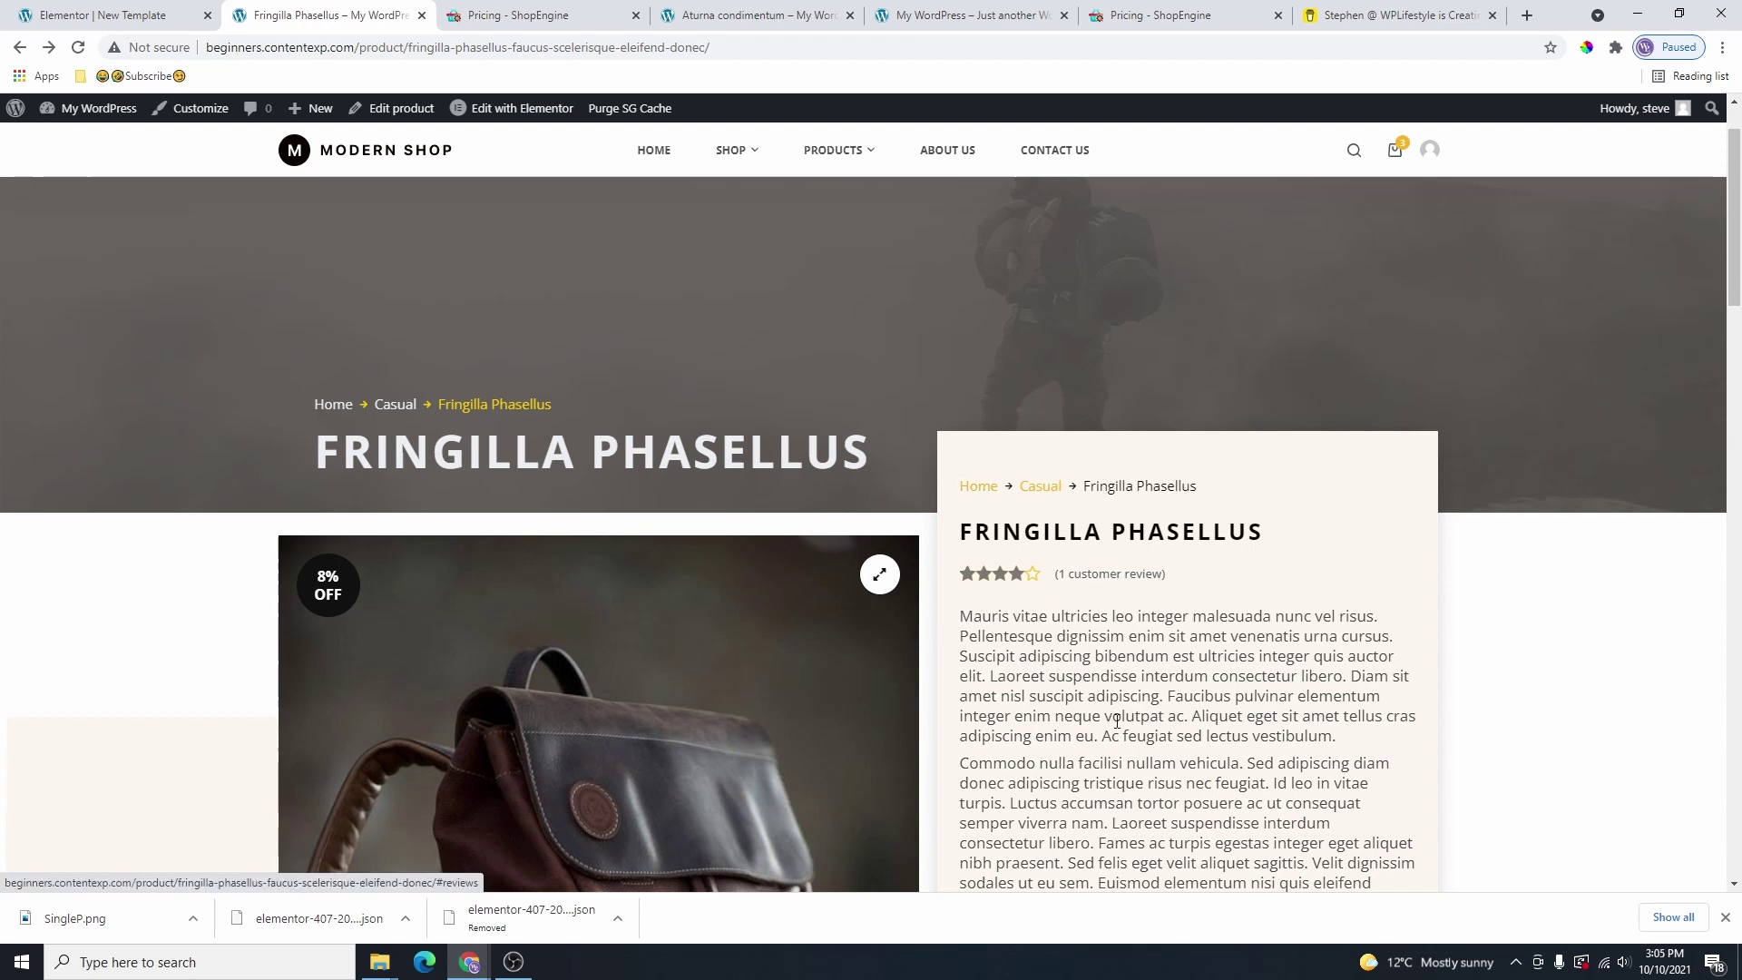
Place the Breadcrumbs widget in the right column's inner section and the Product Title widget below it.
scroll(1118, 584, down, 2)
scroll(726, 363, up, 3)
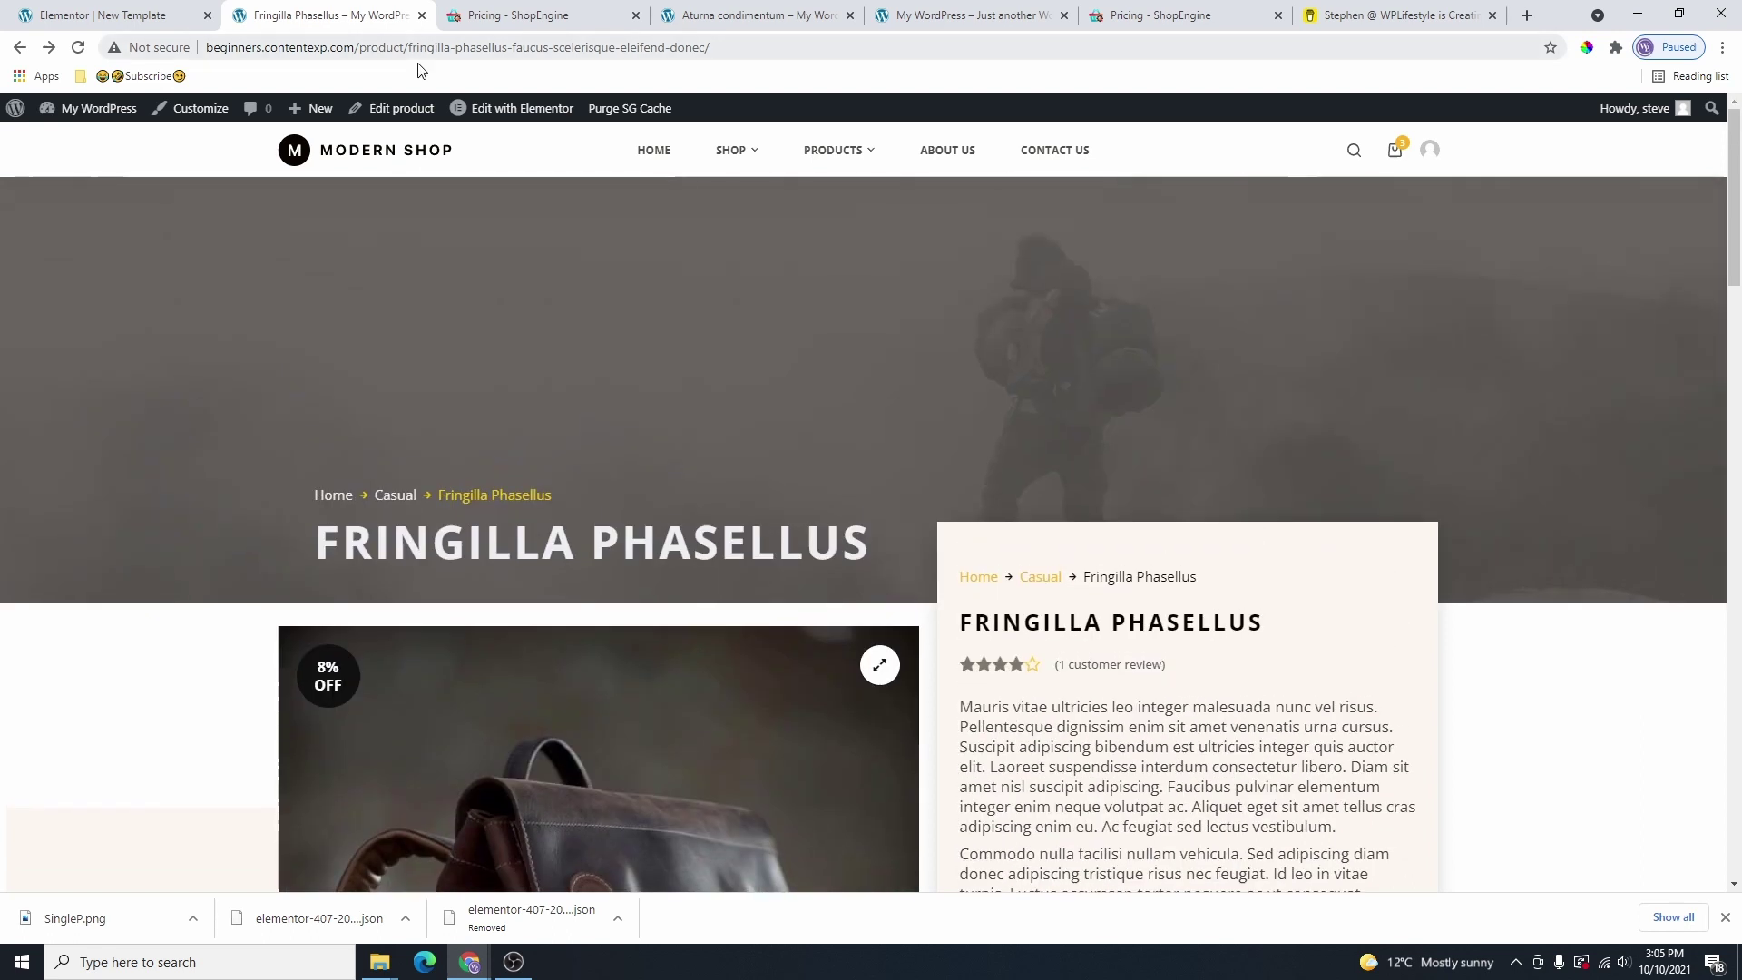
click(118, 13)
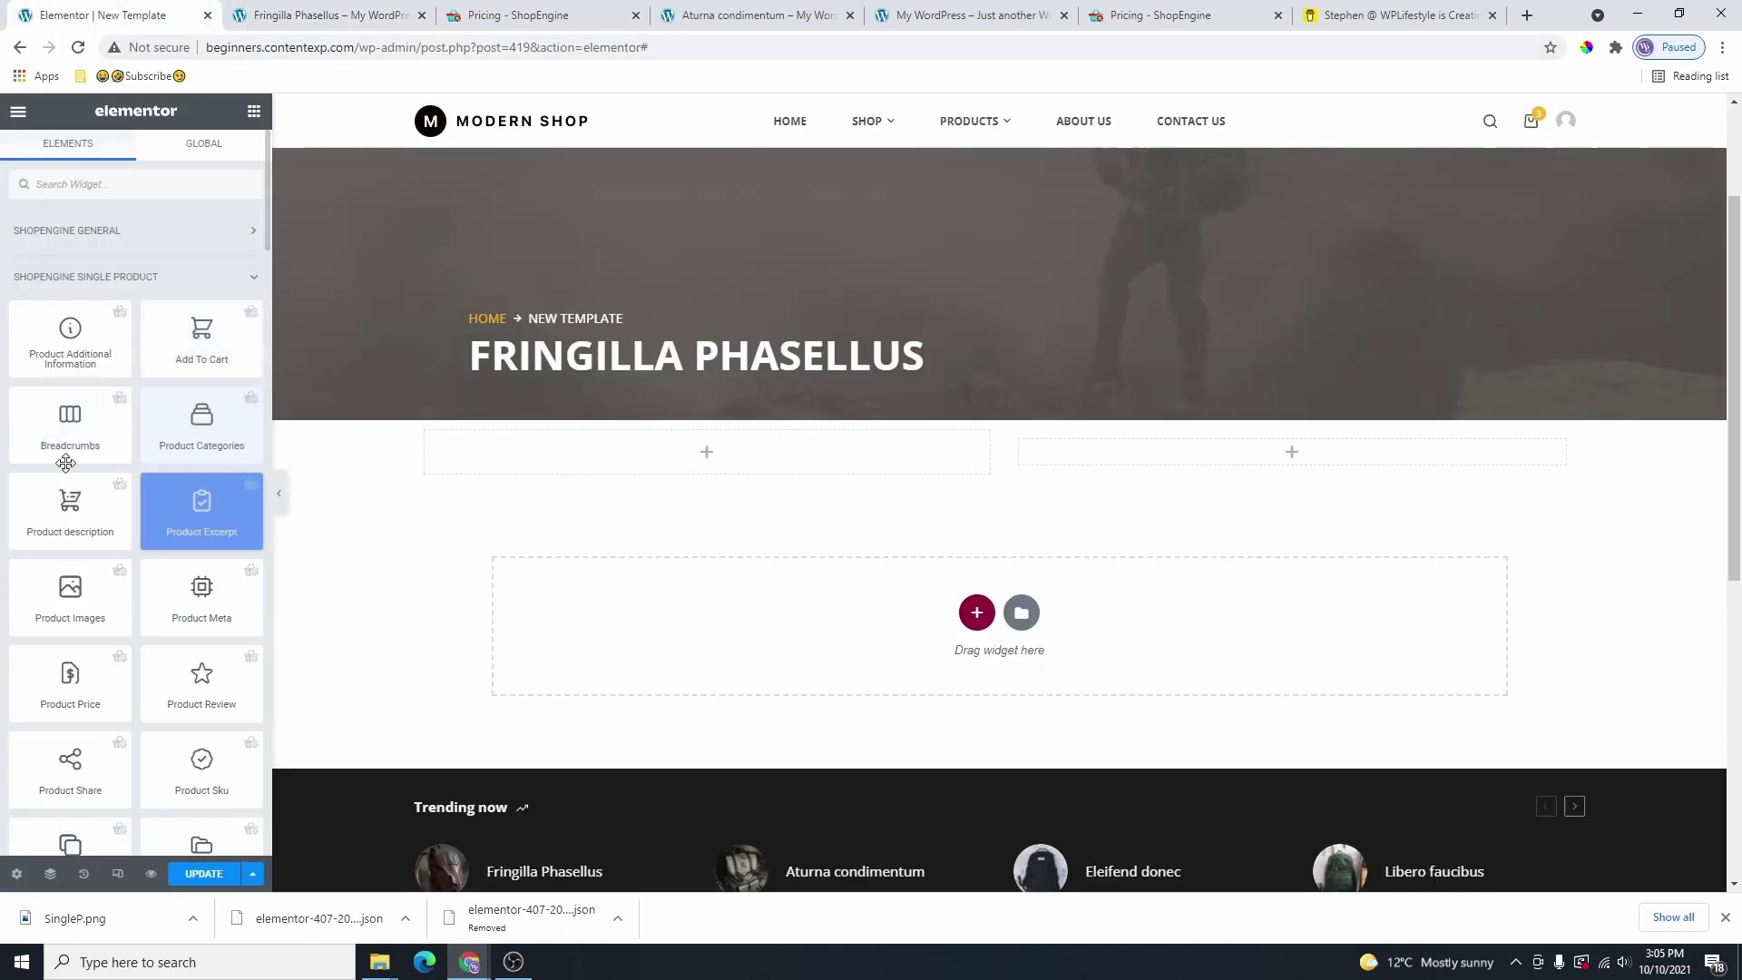
drag(65, 463, 1270, 469)
scroll(214, 717, down, 1)
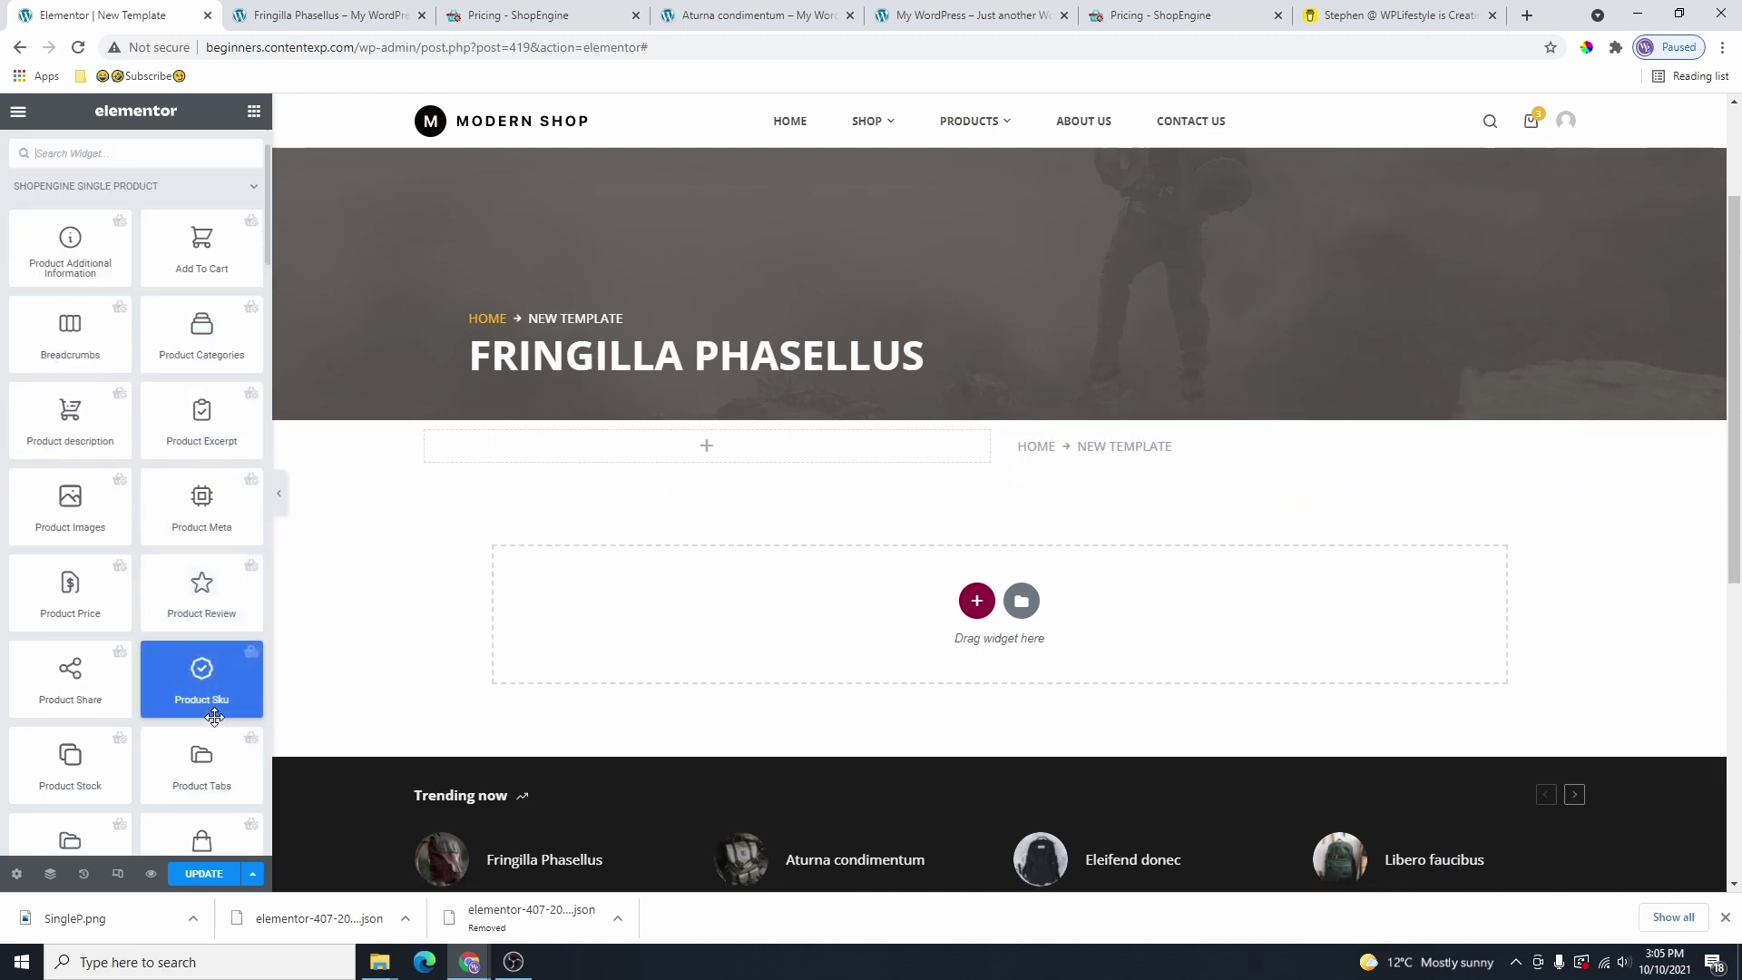
scroll(217, 681, down, 4)
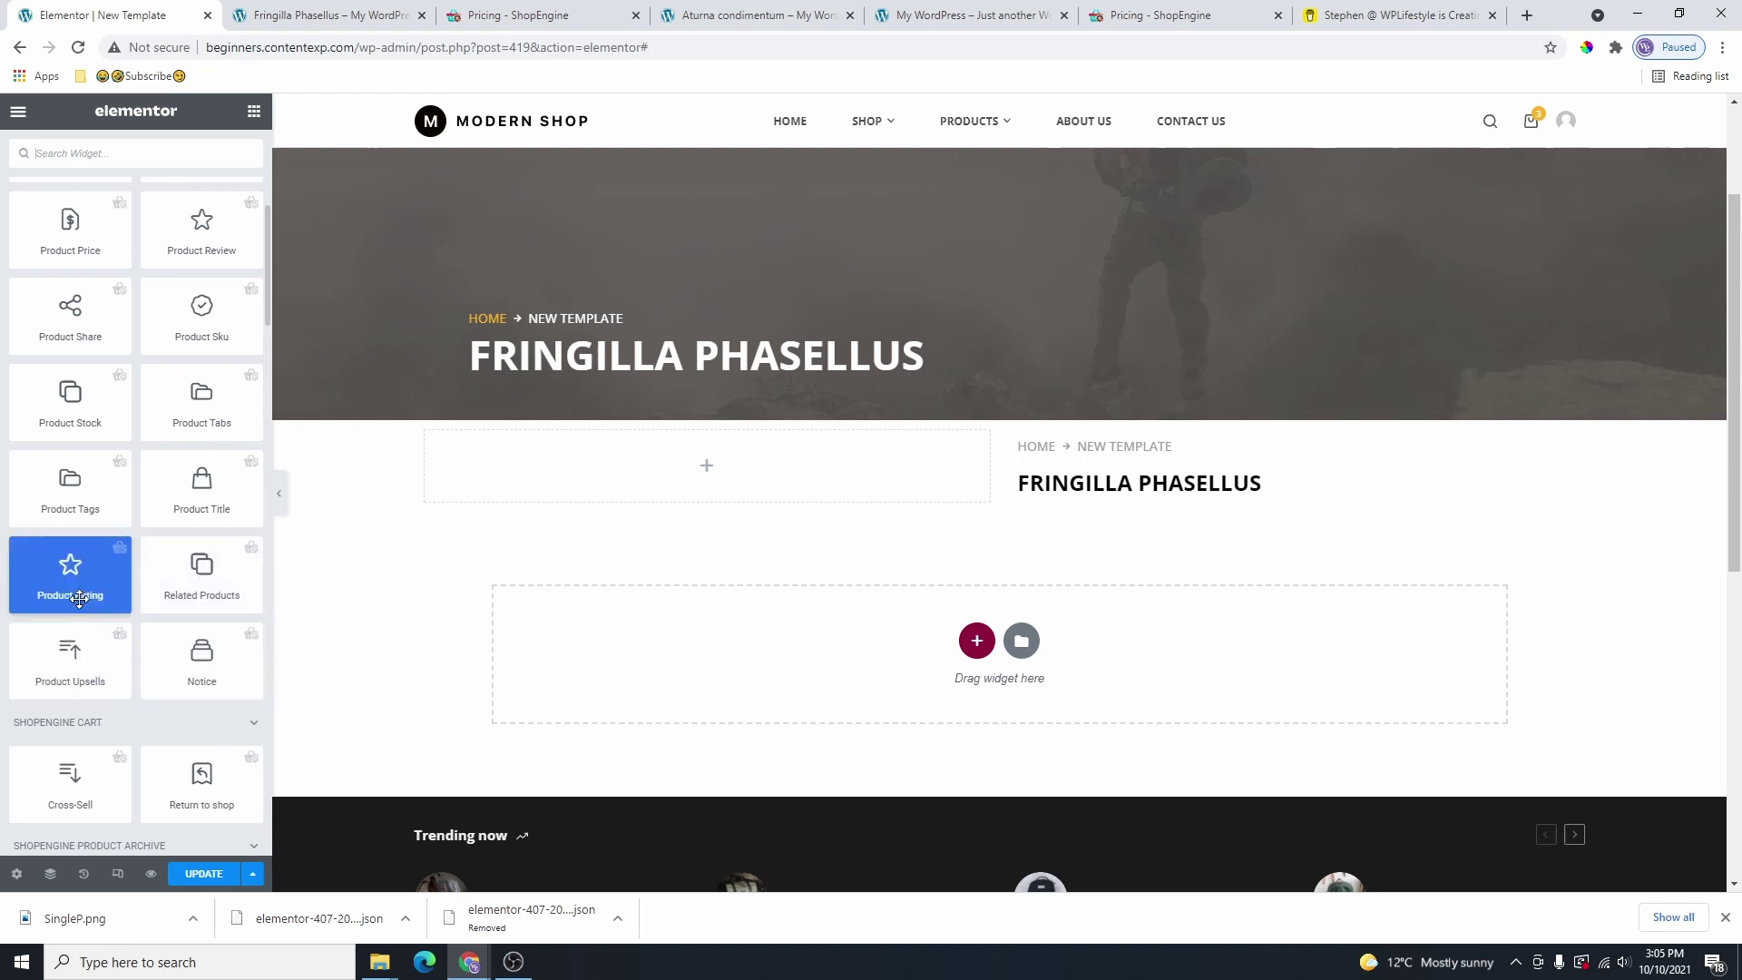
Add the Product Rating widget under the product title and the Product Description widget below the rating.
drag(74, 597, 1142, 495)
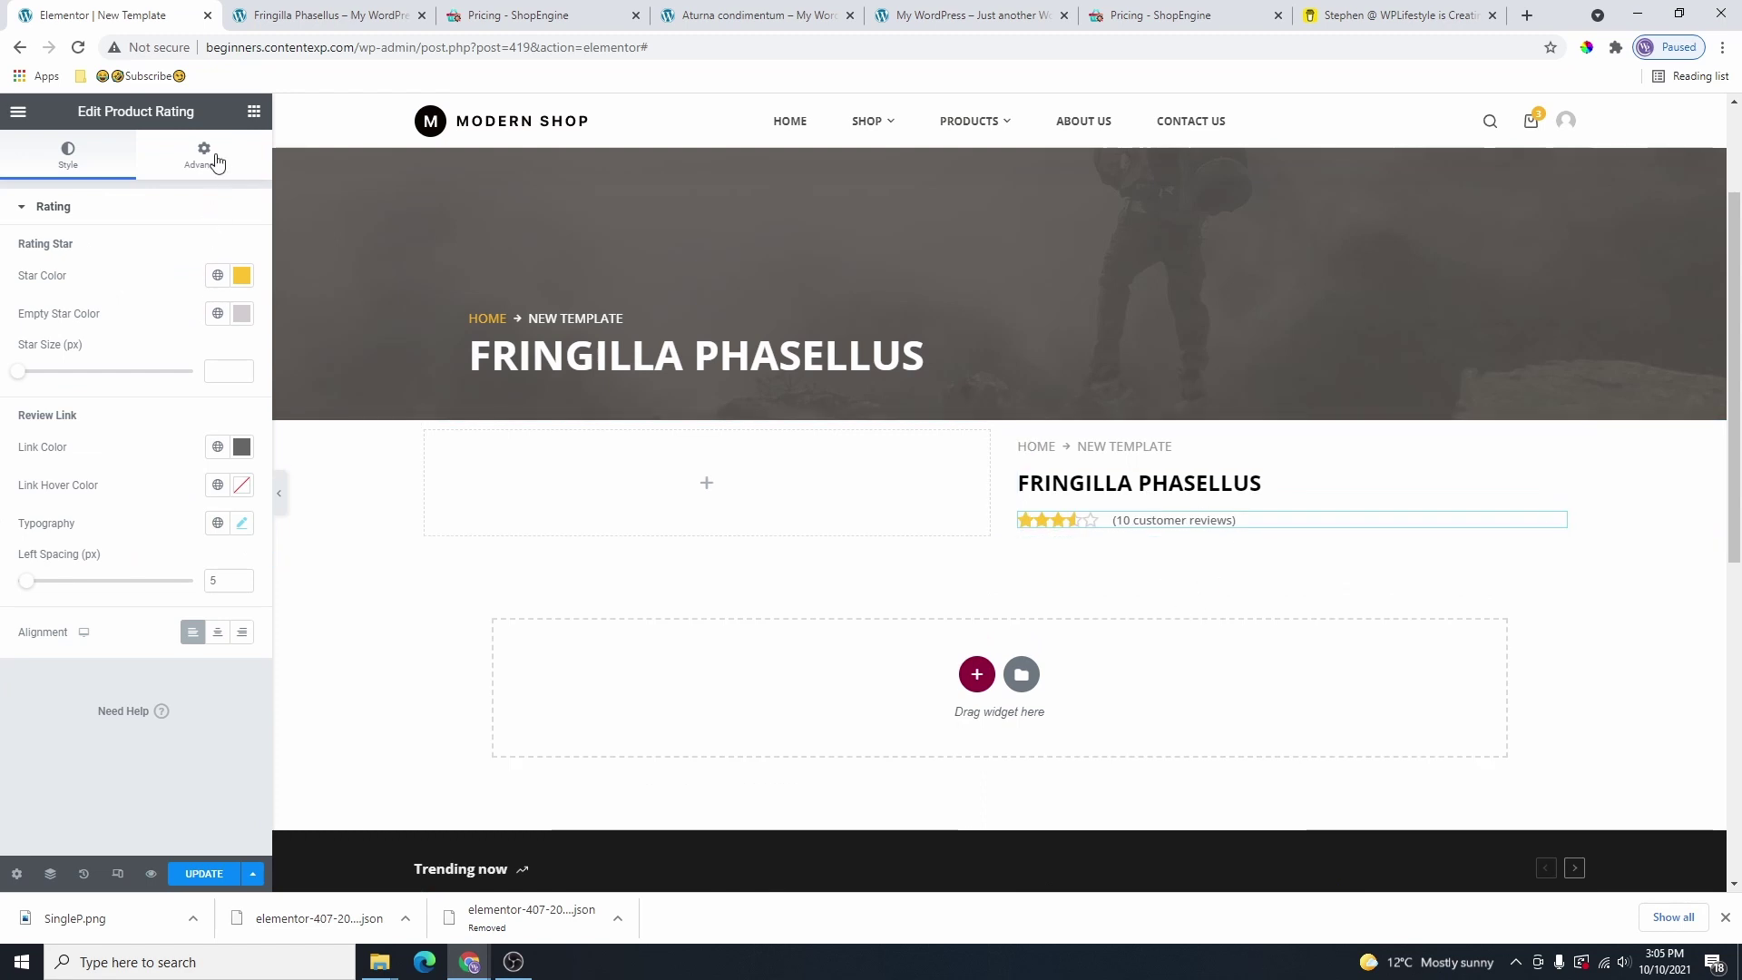
click(216, 161)
click(253, 111)
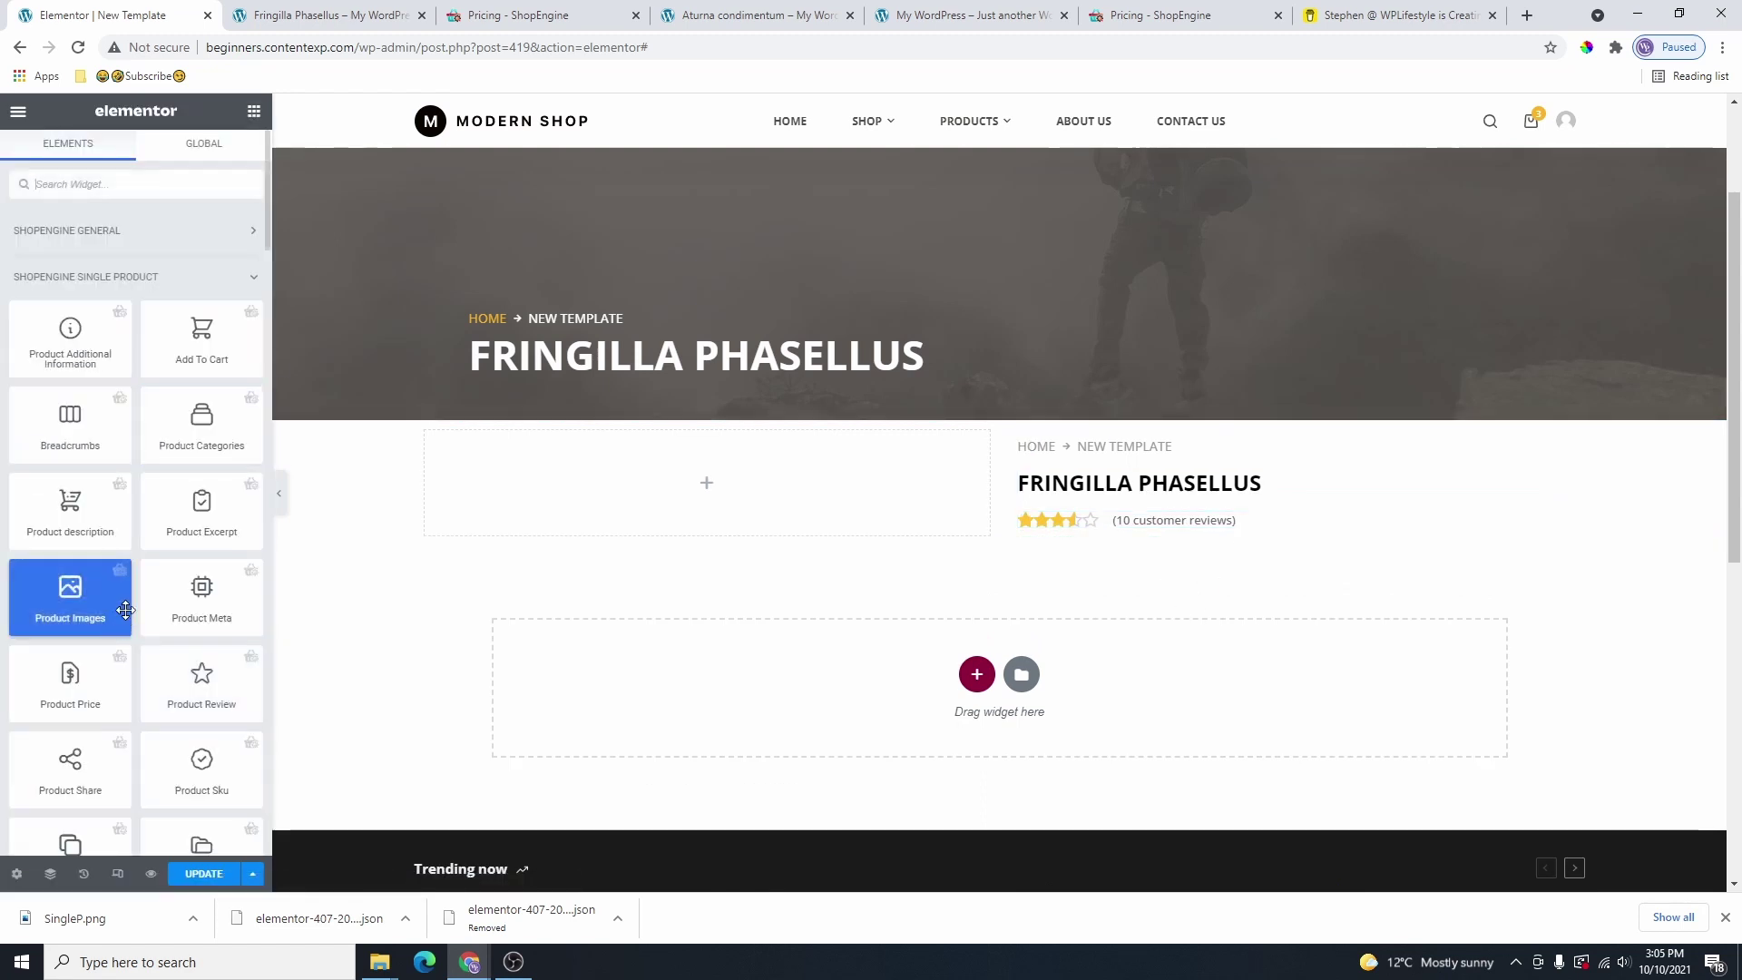
drag(86, 526, 1228, 555)
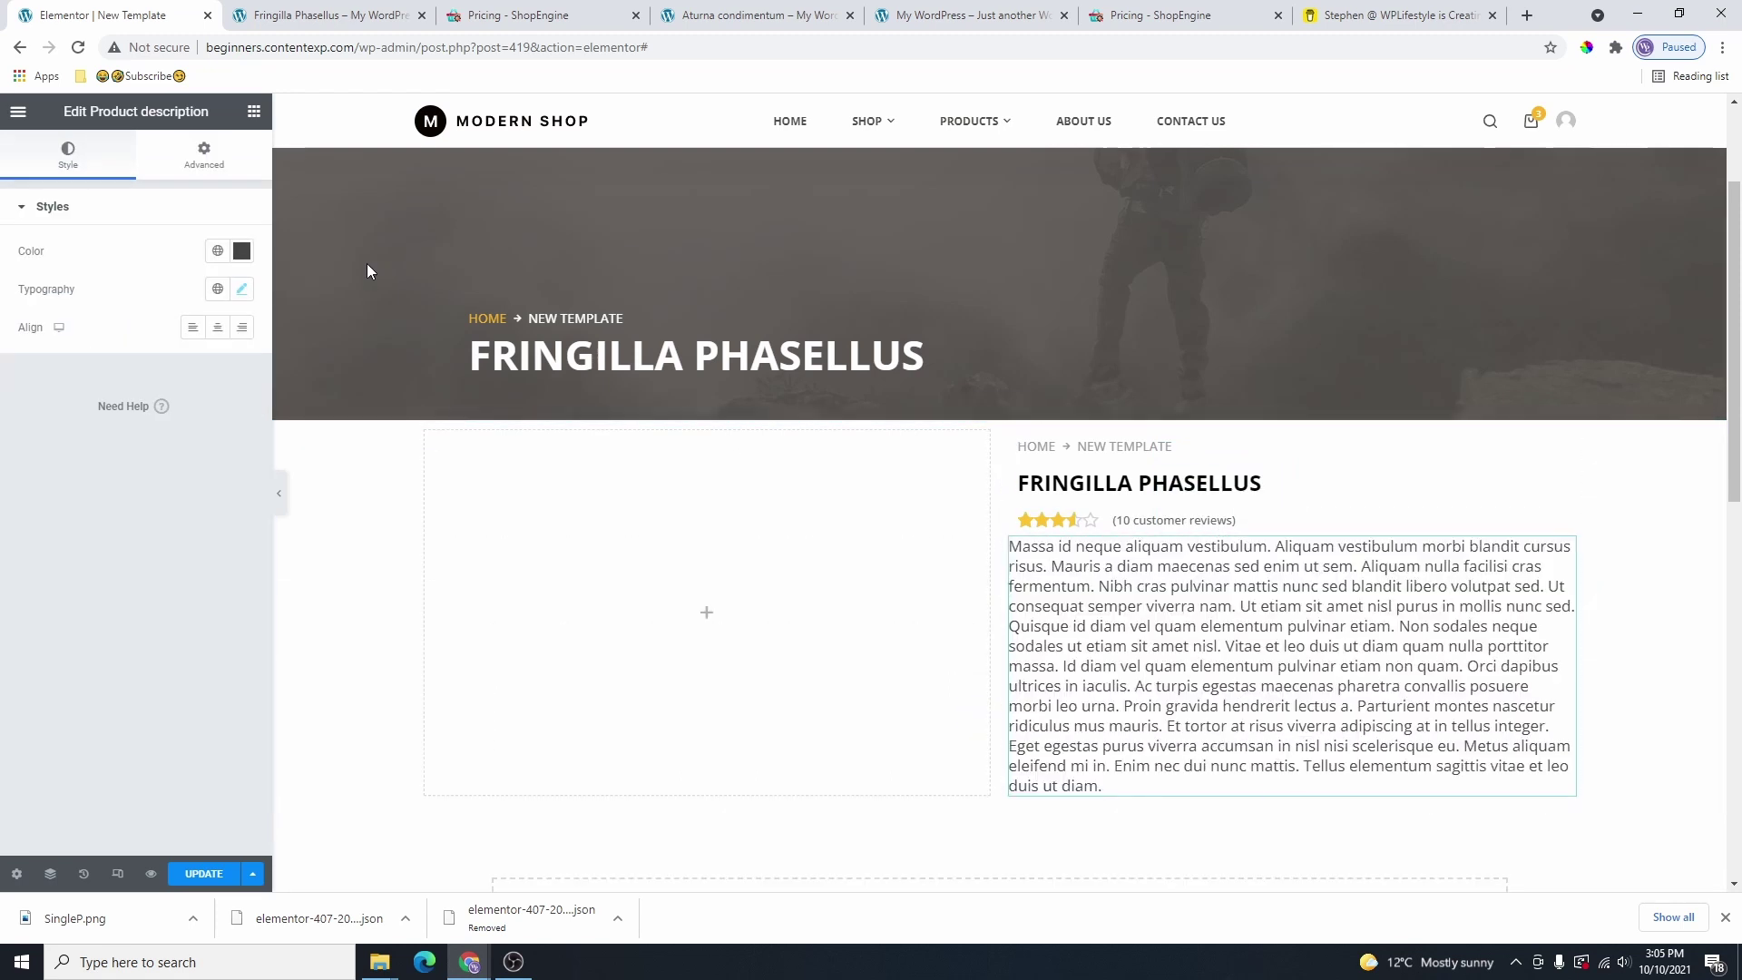
Add the Product Price and Add To Cart widgets below the description, checking the details box on the finished product page for reference.
key(ctrl+Tab)
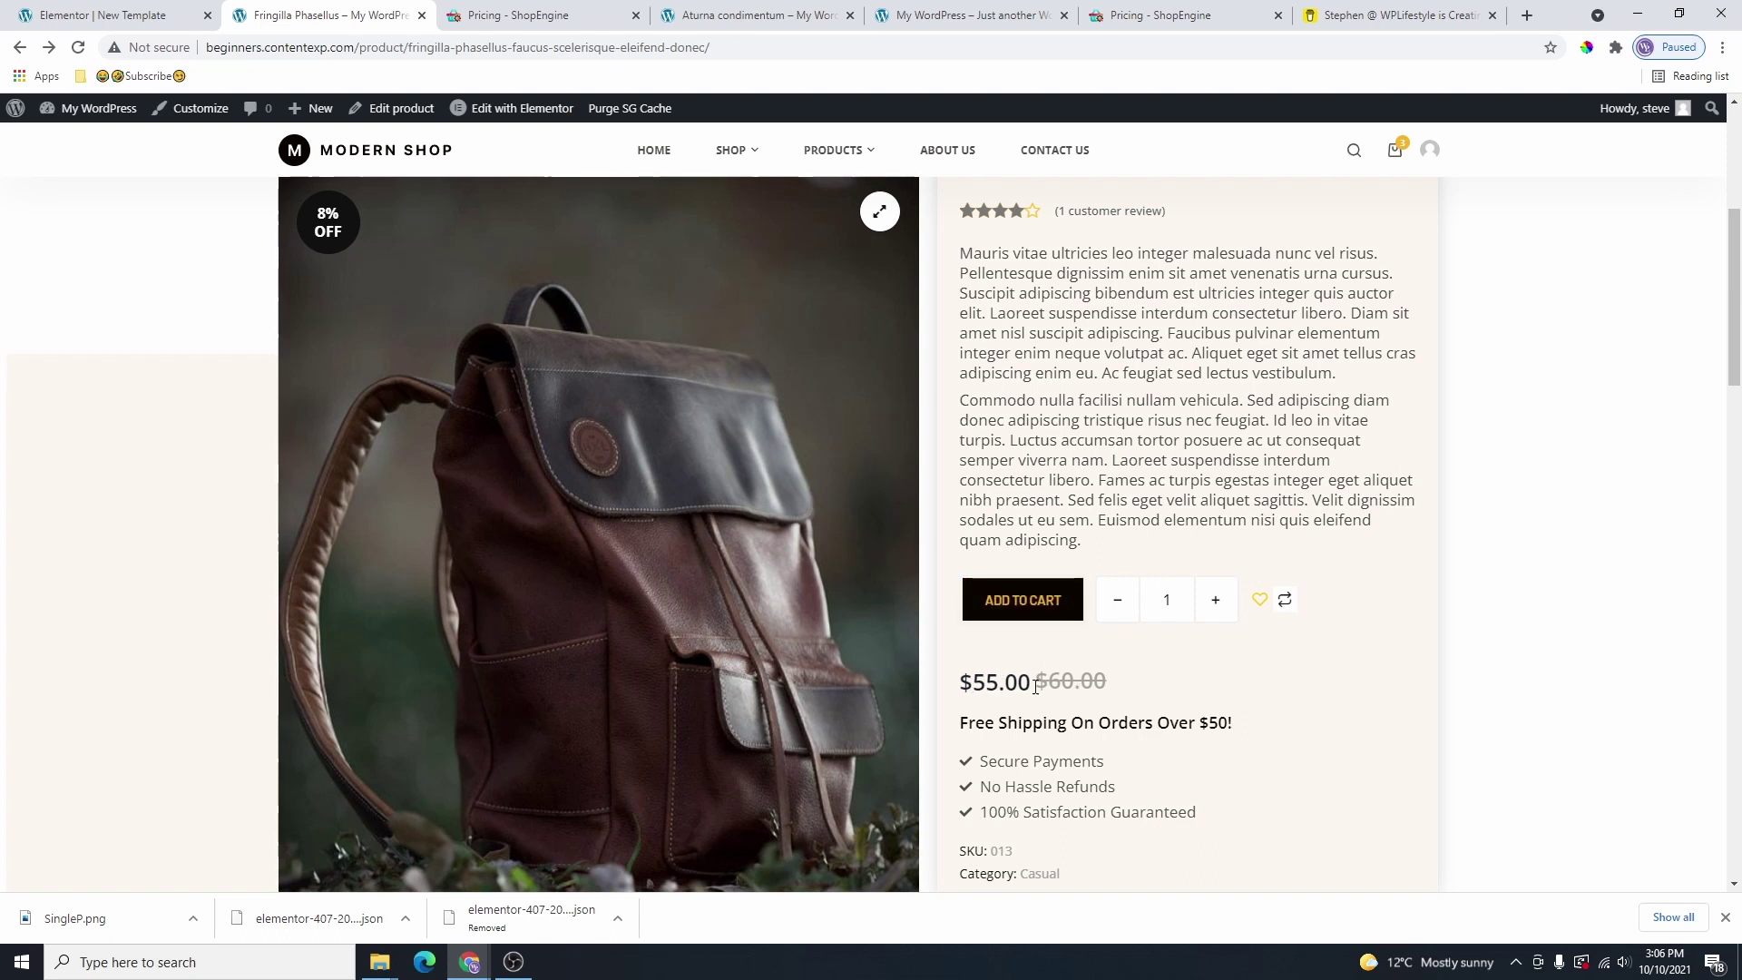
key(ctrl+shift+Tab)
drag(70, 692, 1263, 767)
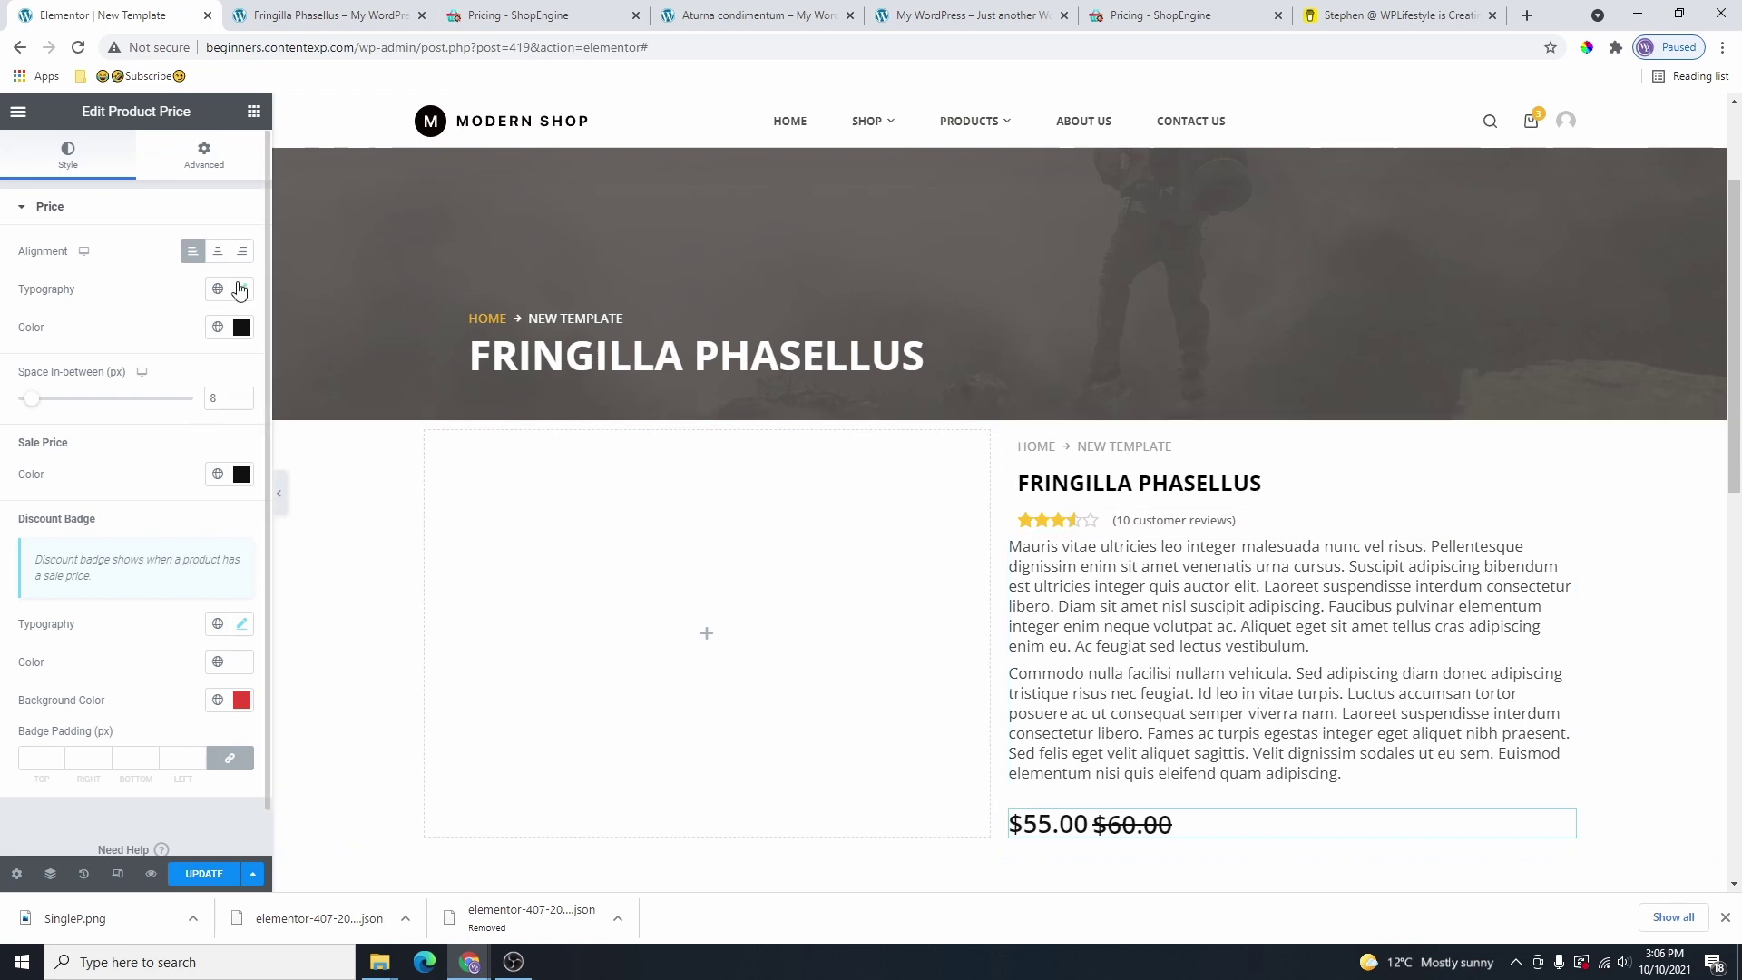
click(254, 110)
scroll(201, 544, down, 5)
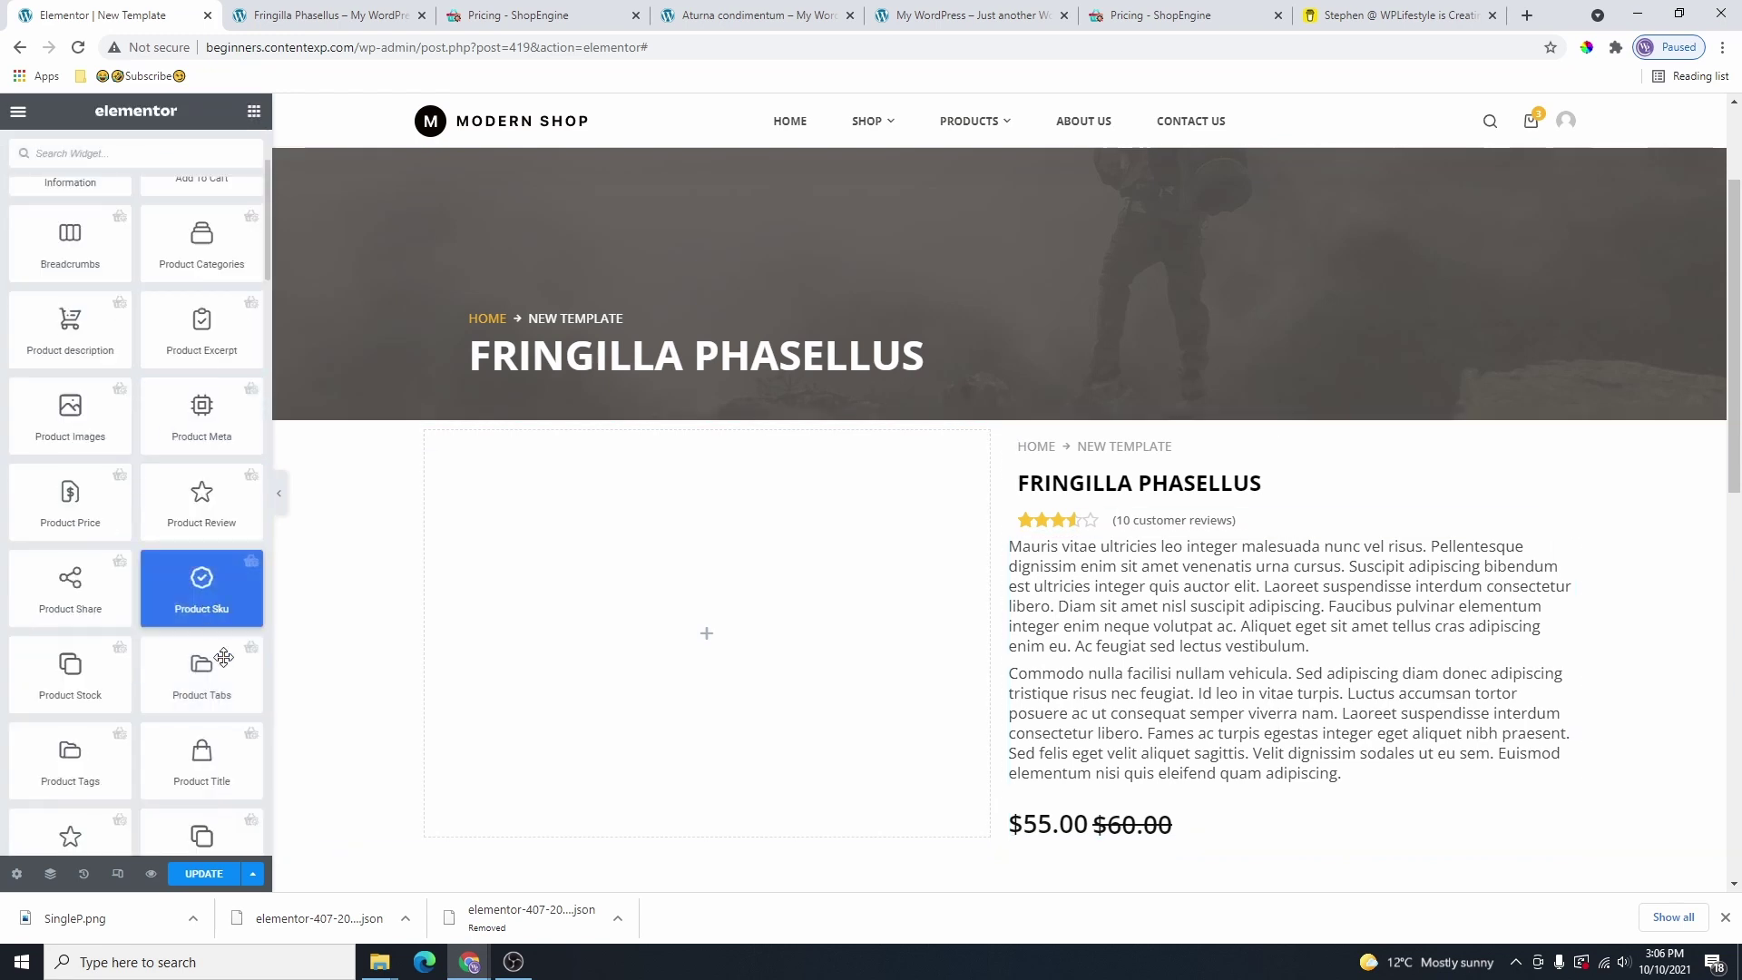
scroll(224, 786, down, 3)
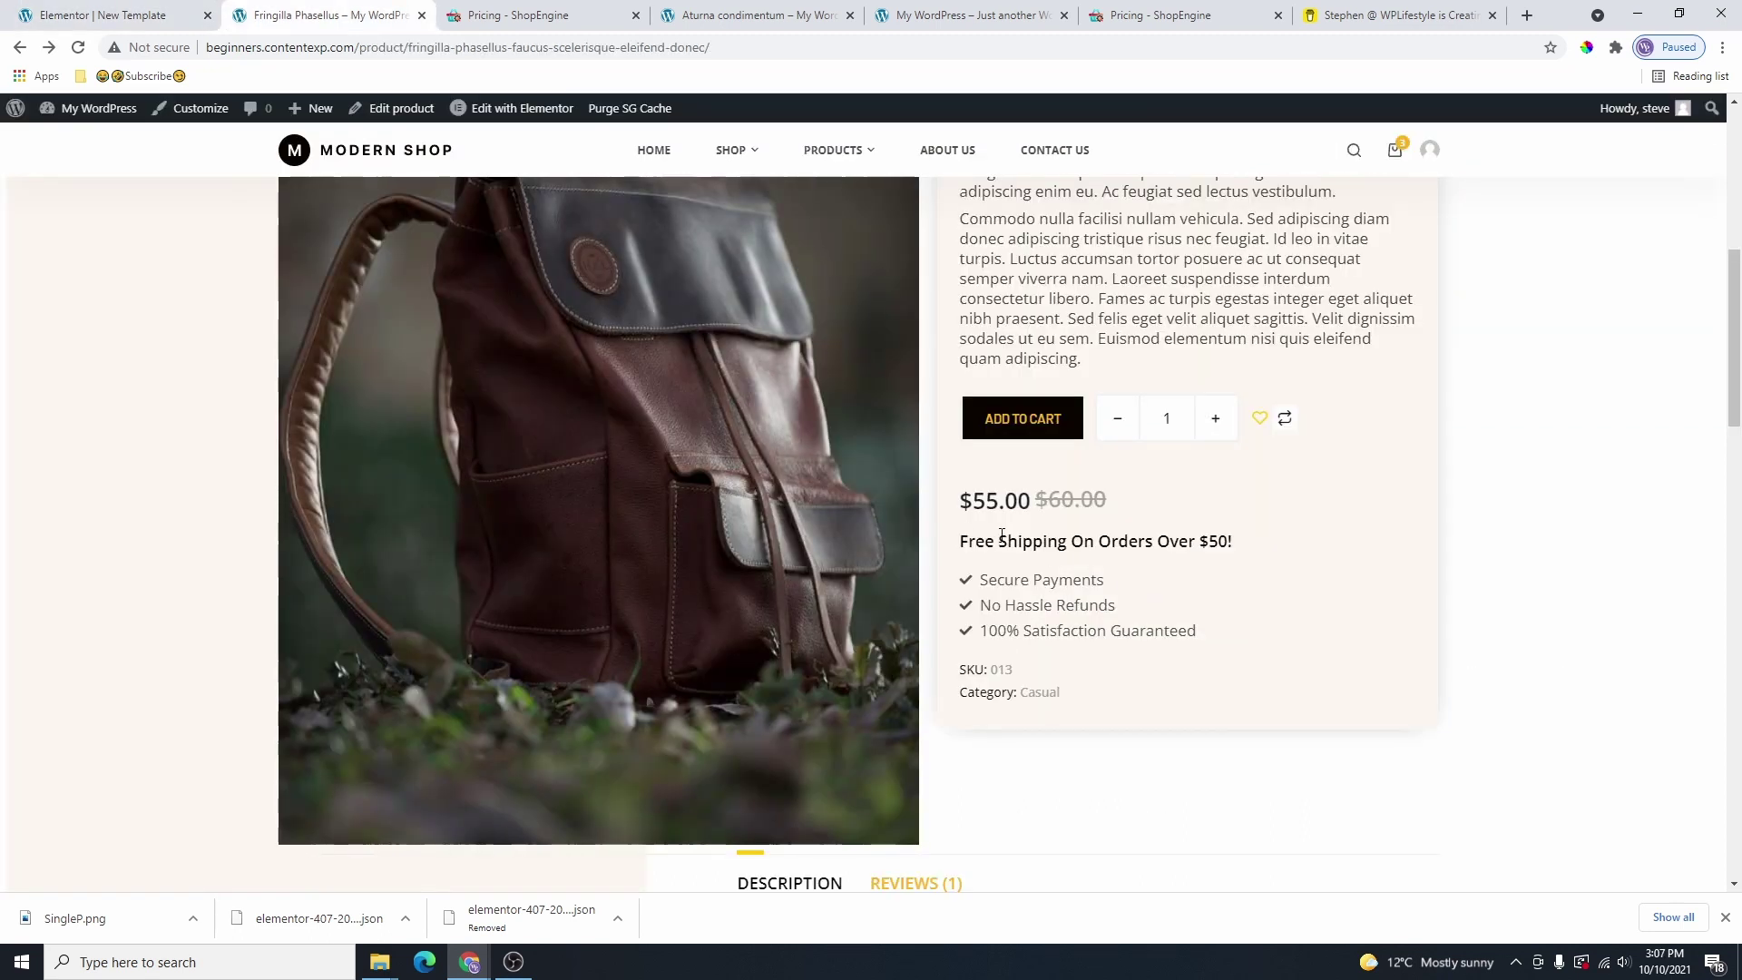
drag(1002, 535, 1263, 679)
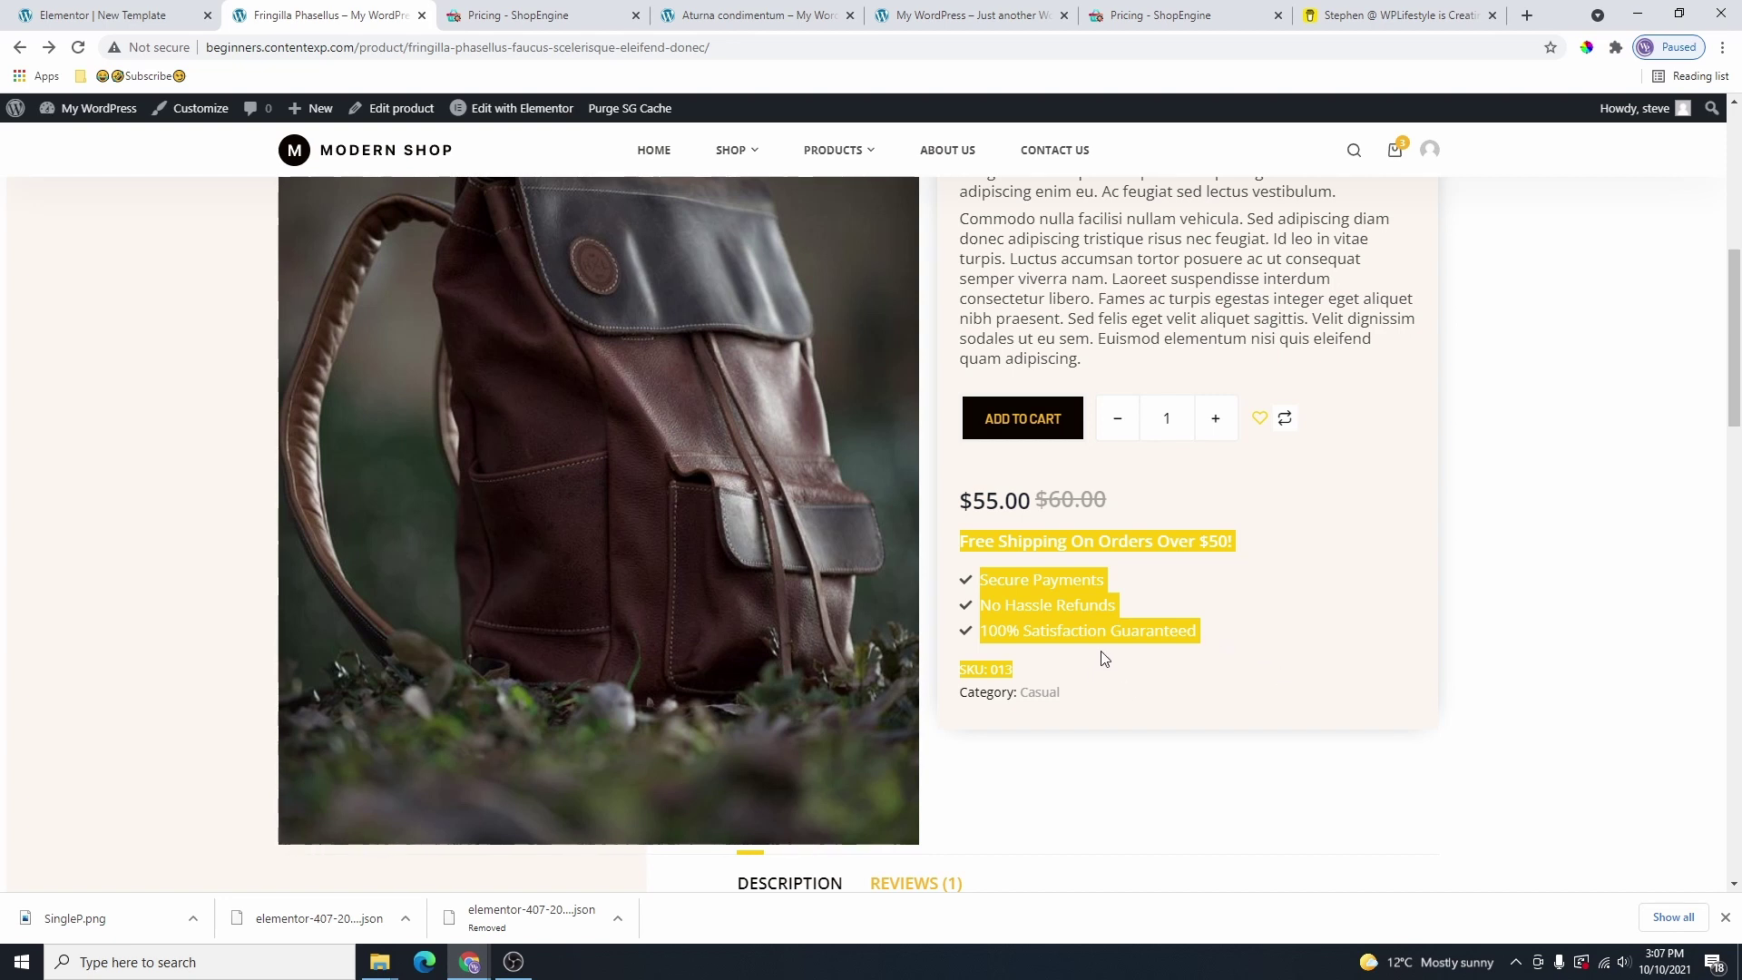
scroll(1107, 655, up, 3)
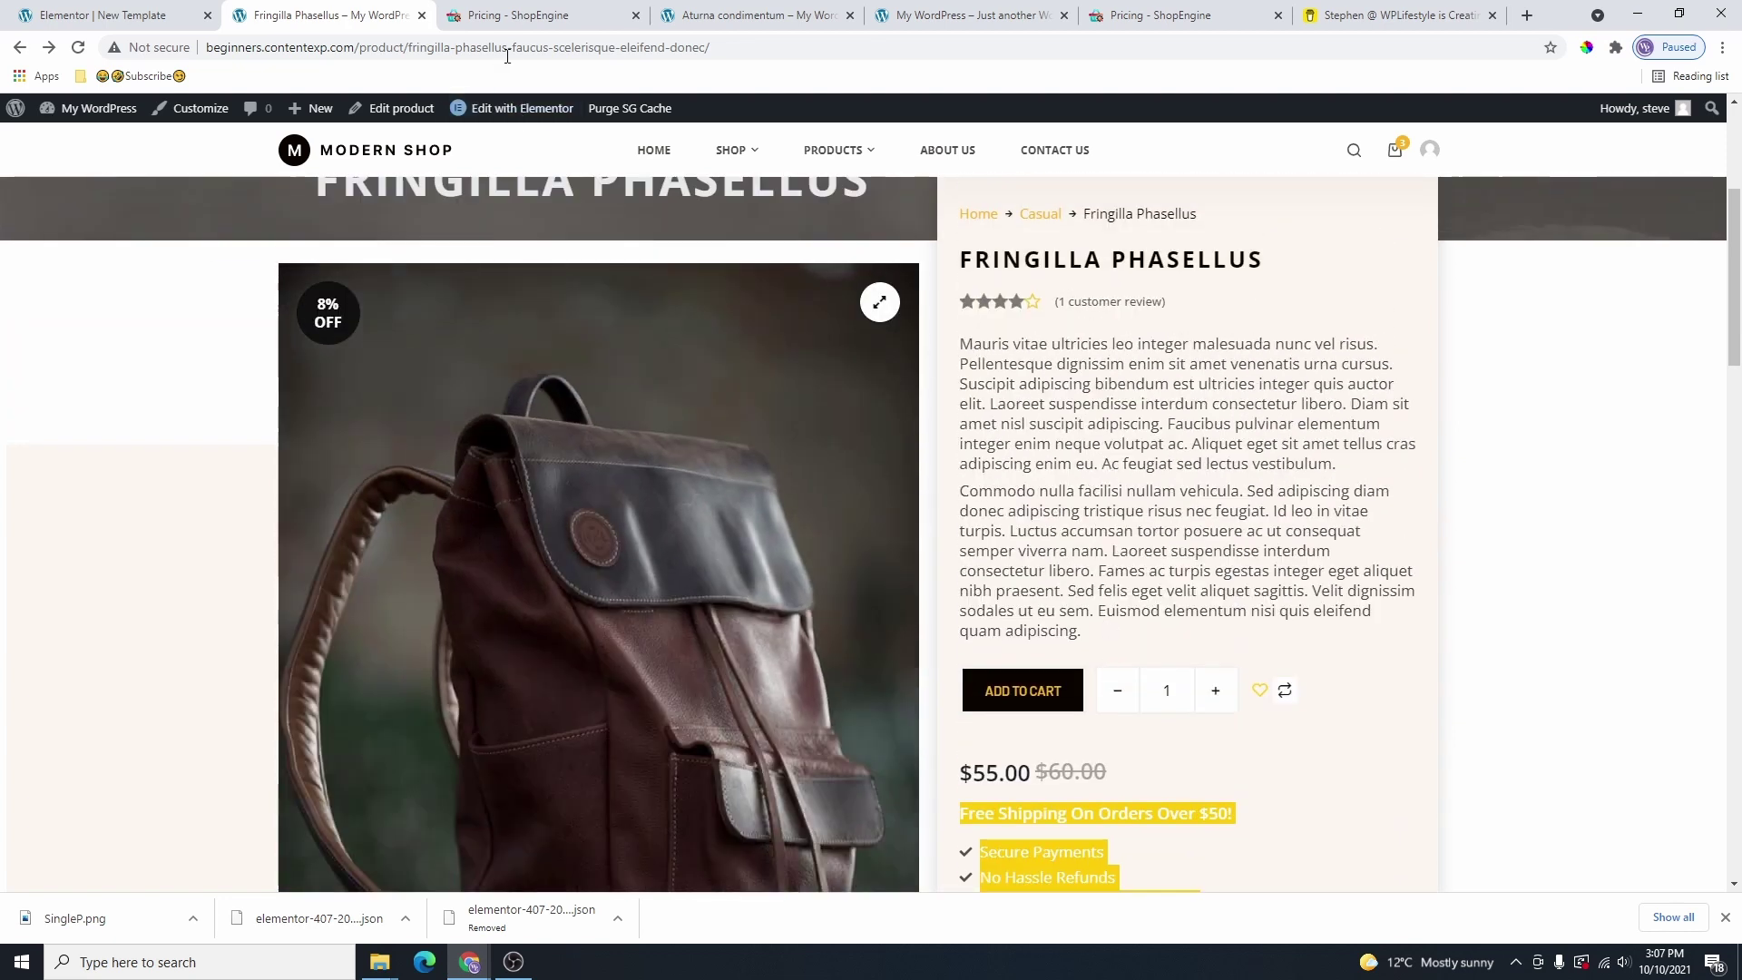
click(161, 25)
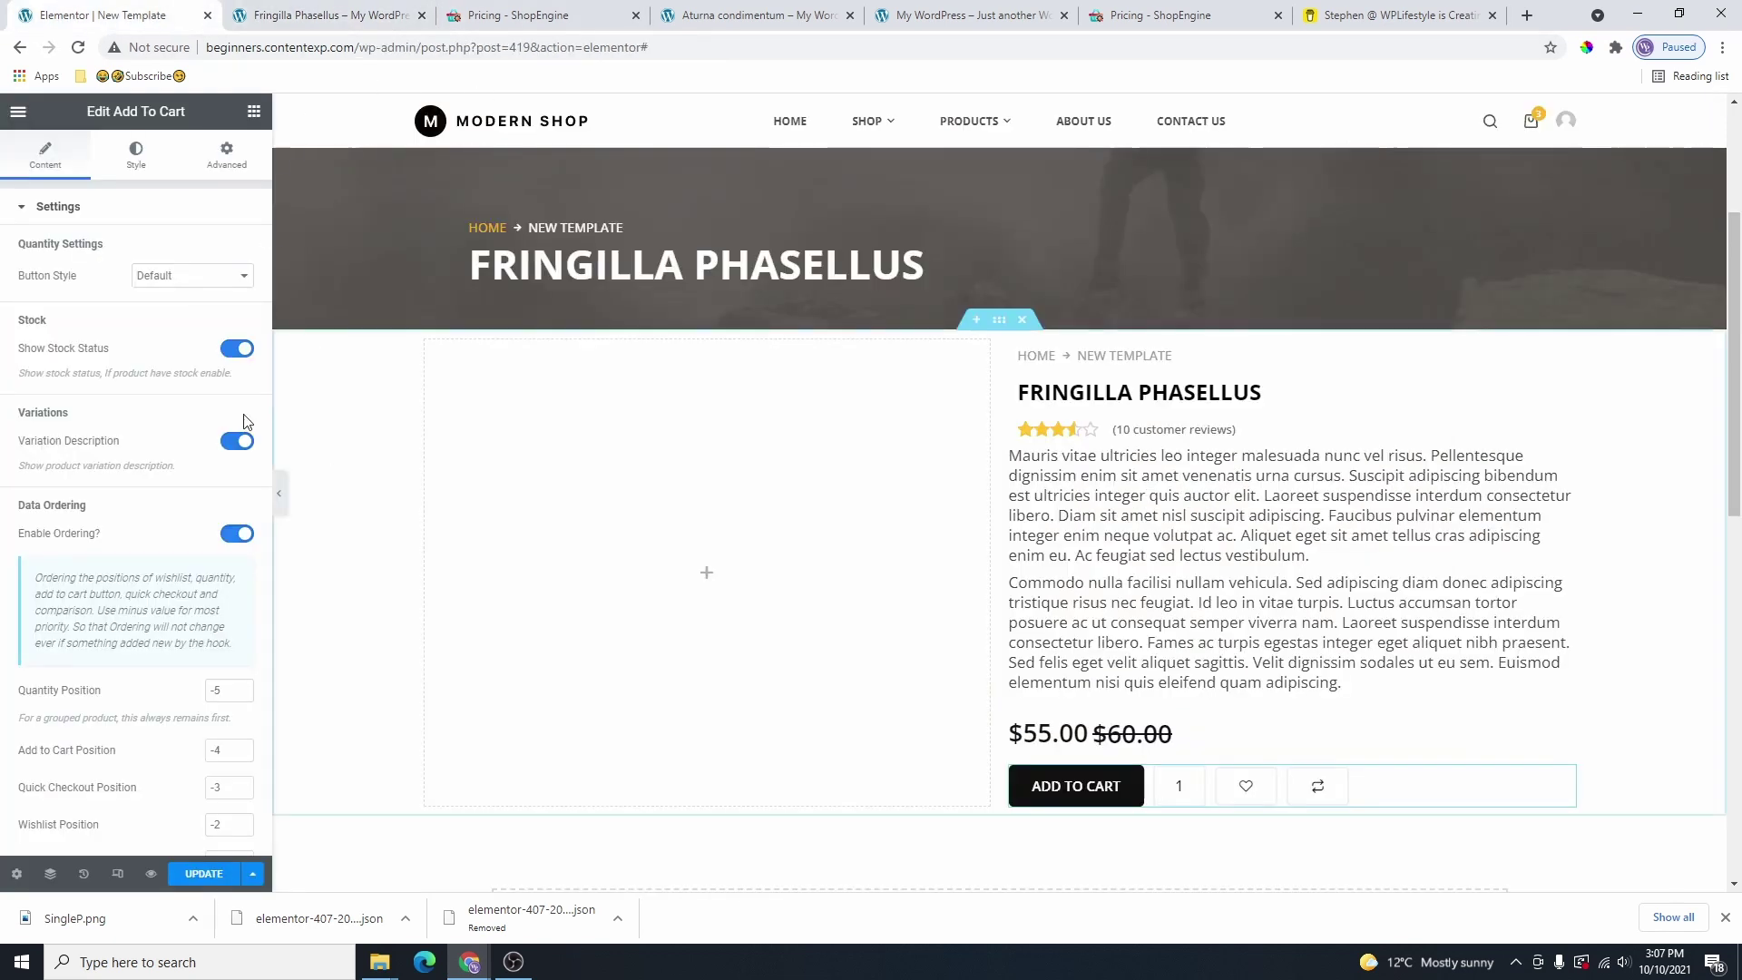
Add a Heading below the Add To Cart widget with the text "Free Shipping On Orders Over $50!" copied from the finished page.
click(253, 110)
drag(201, 479, 1207, 792)
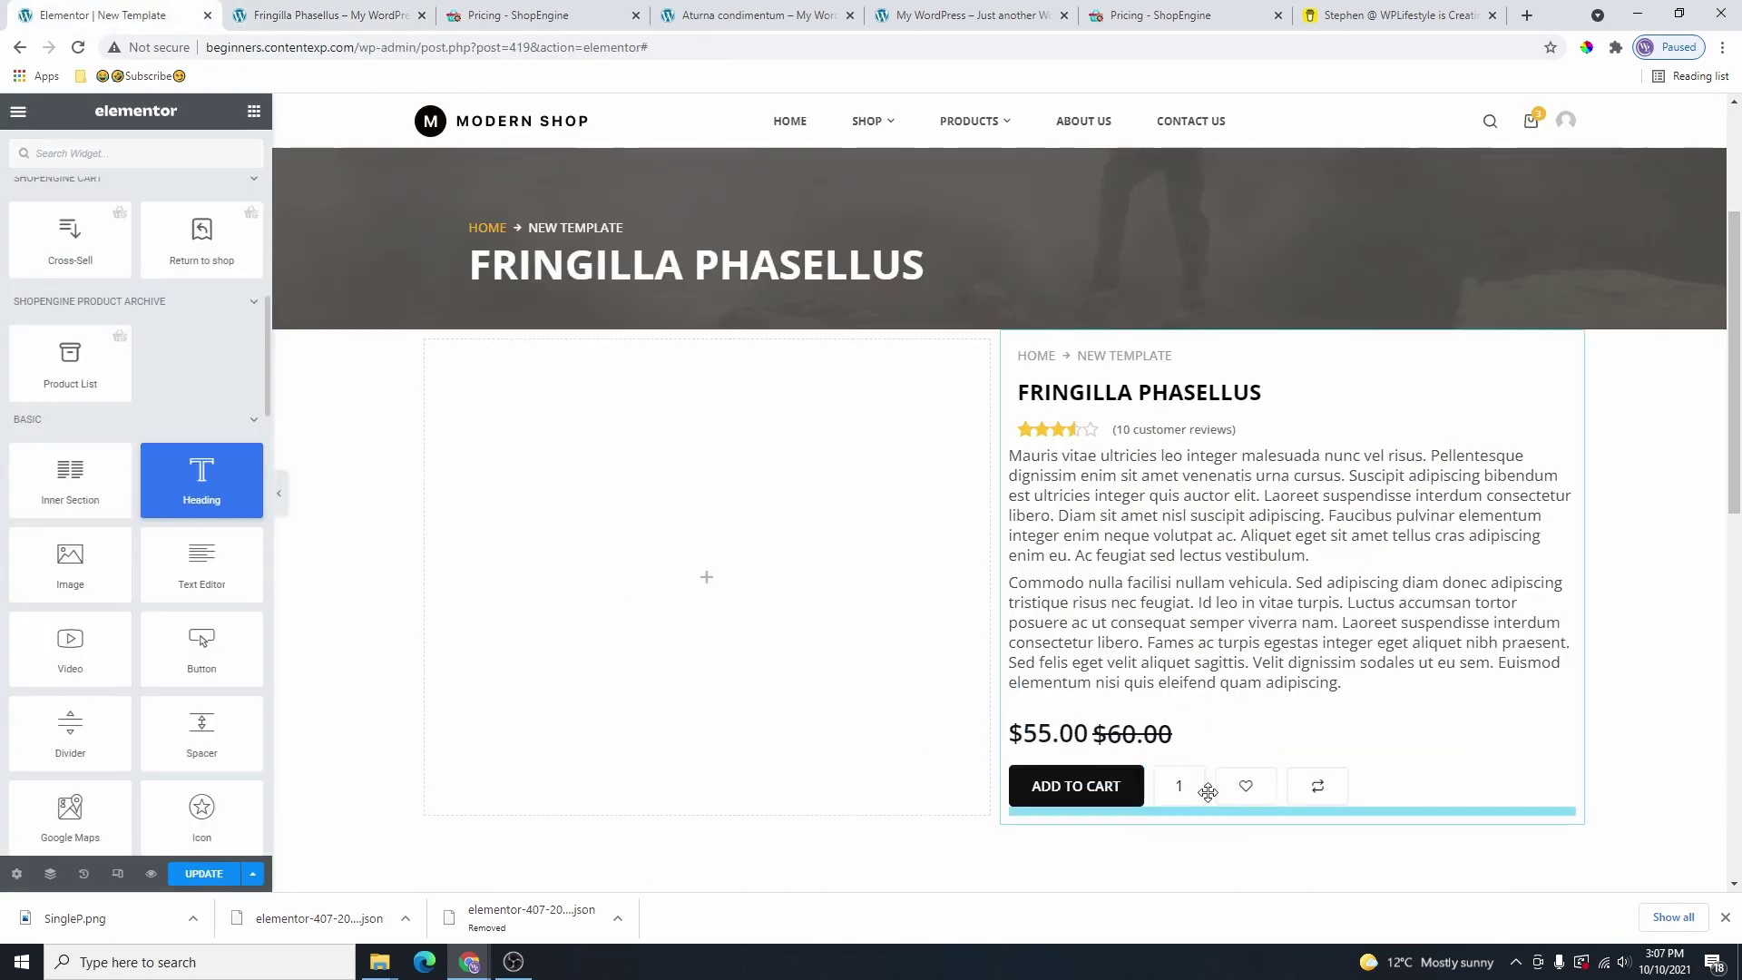
key(ctrl+Tab)
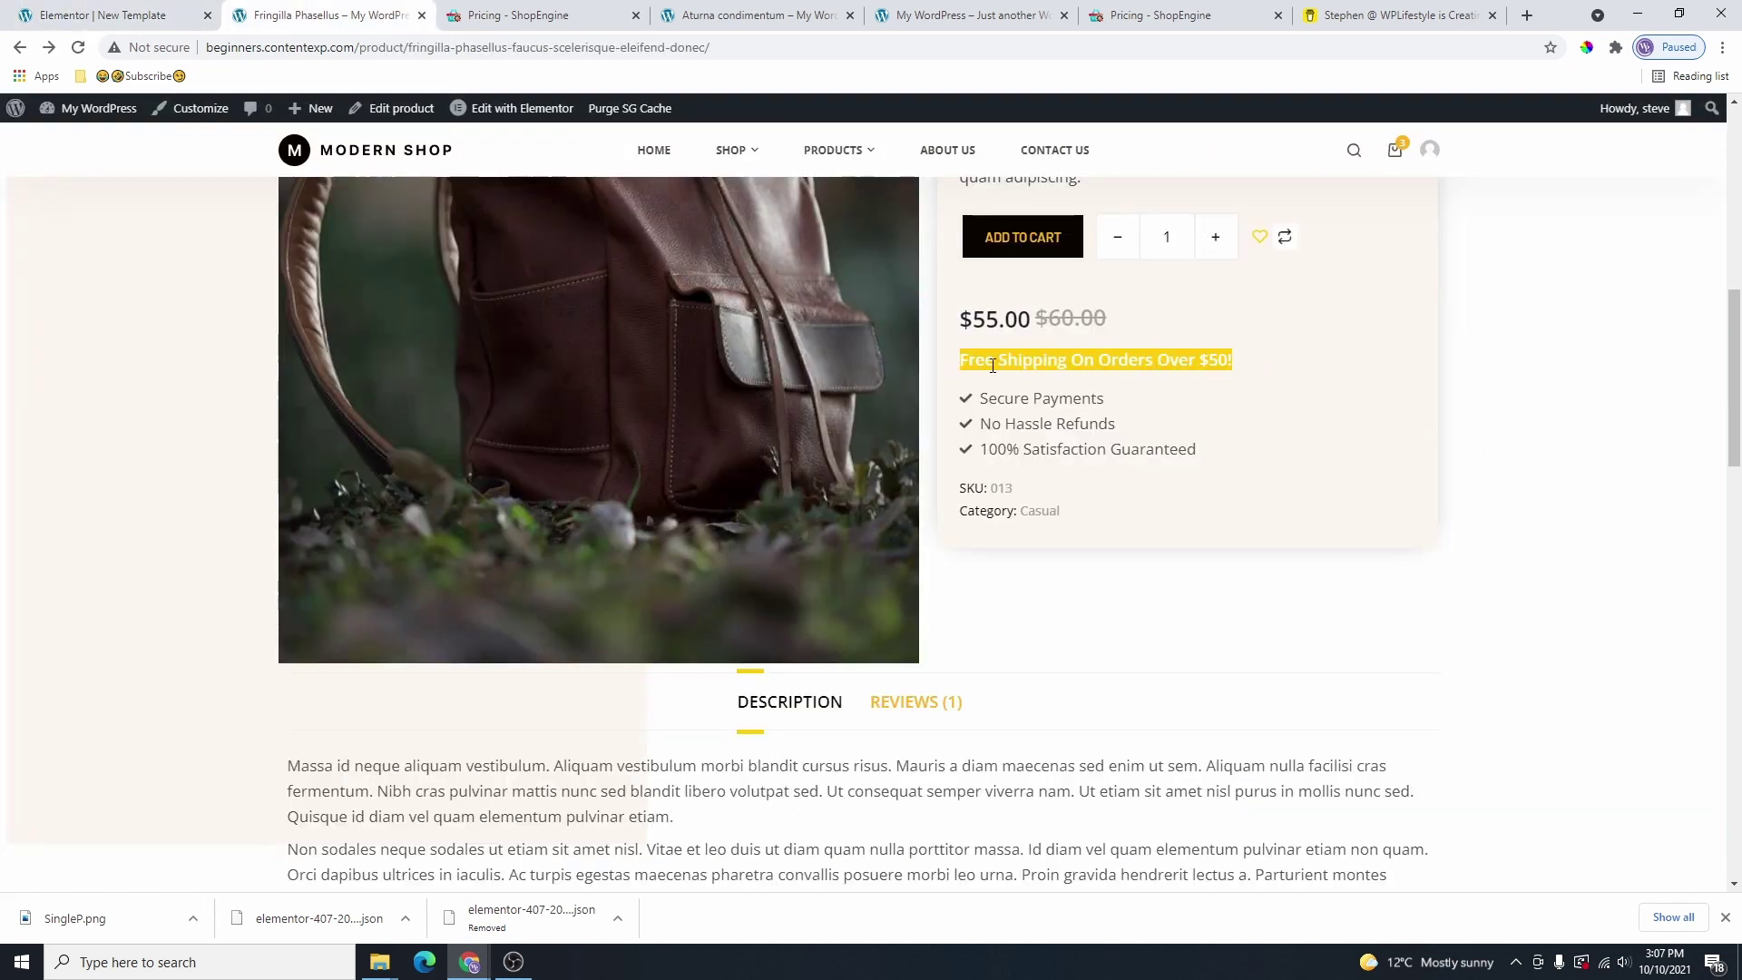
right_click(992, 366)
click(1034, 377)
key(ctrl+shift+Tab)
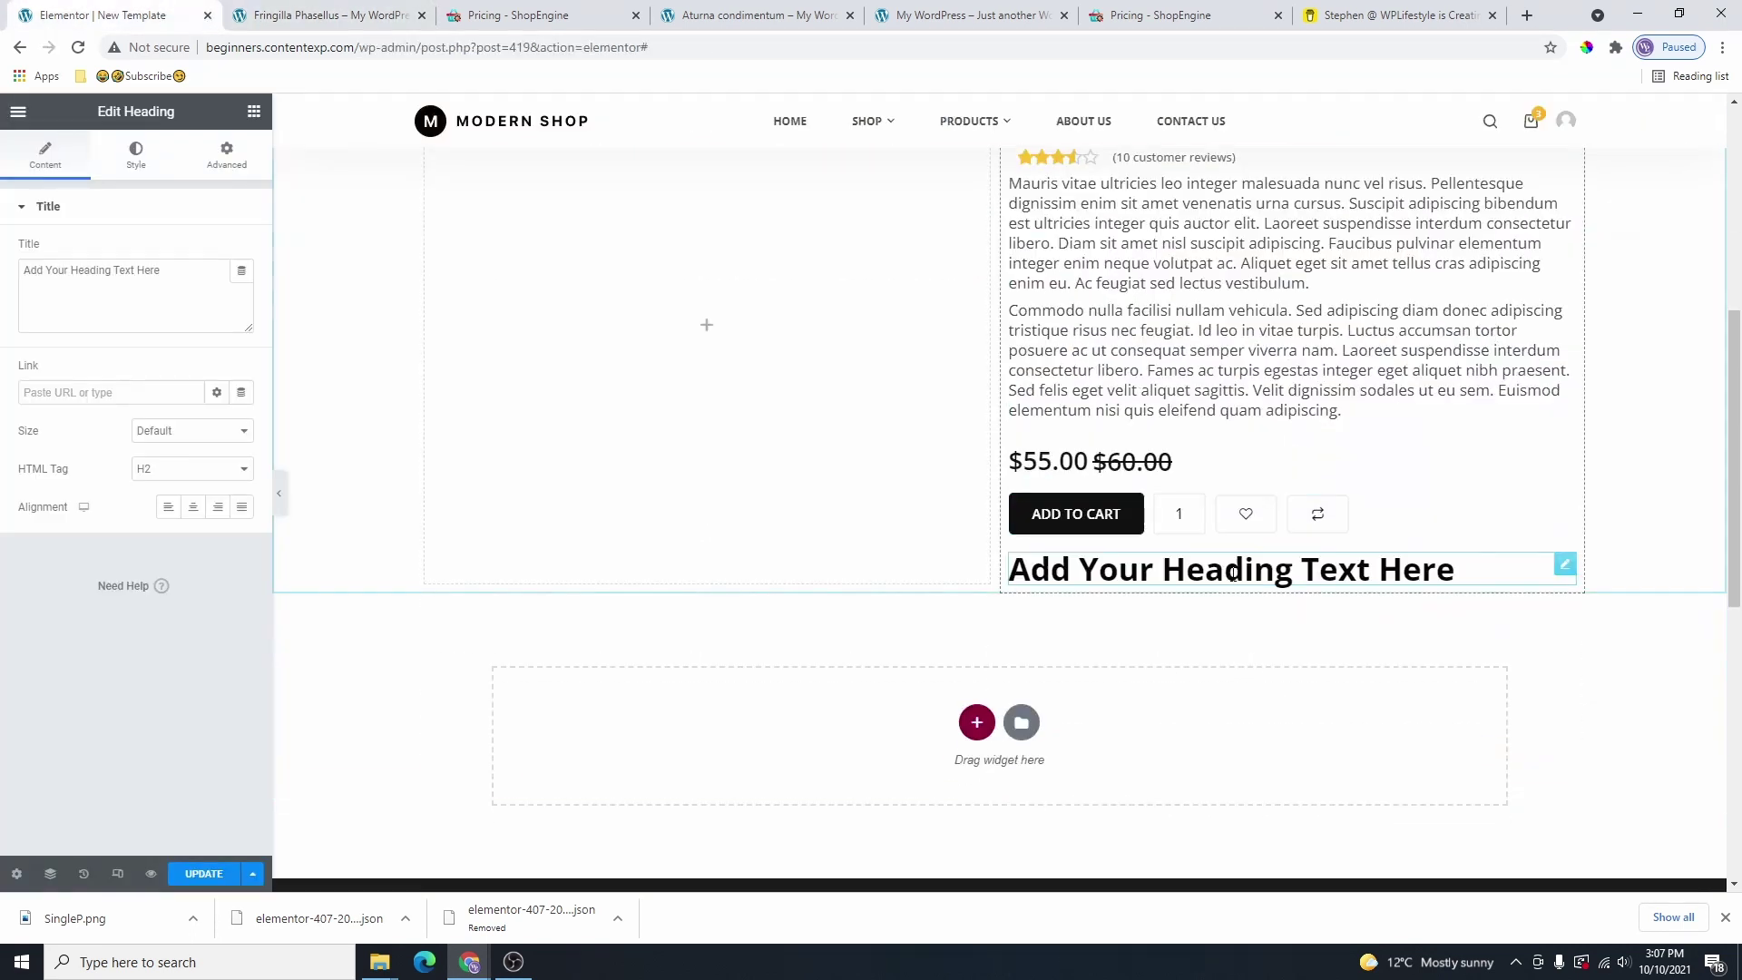
click(1233, 570)
key(ctrl+a)
text(Free Shipping On Orders Over $50!)
Set the free shipping heading's typography size to 25 px.
click(136, 154)
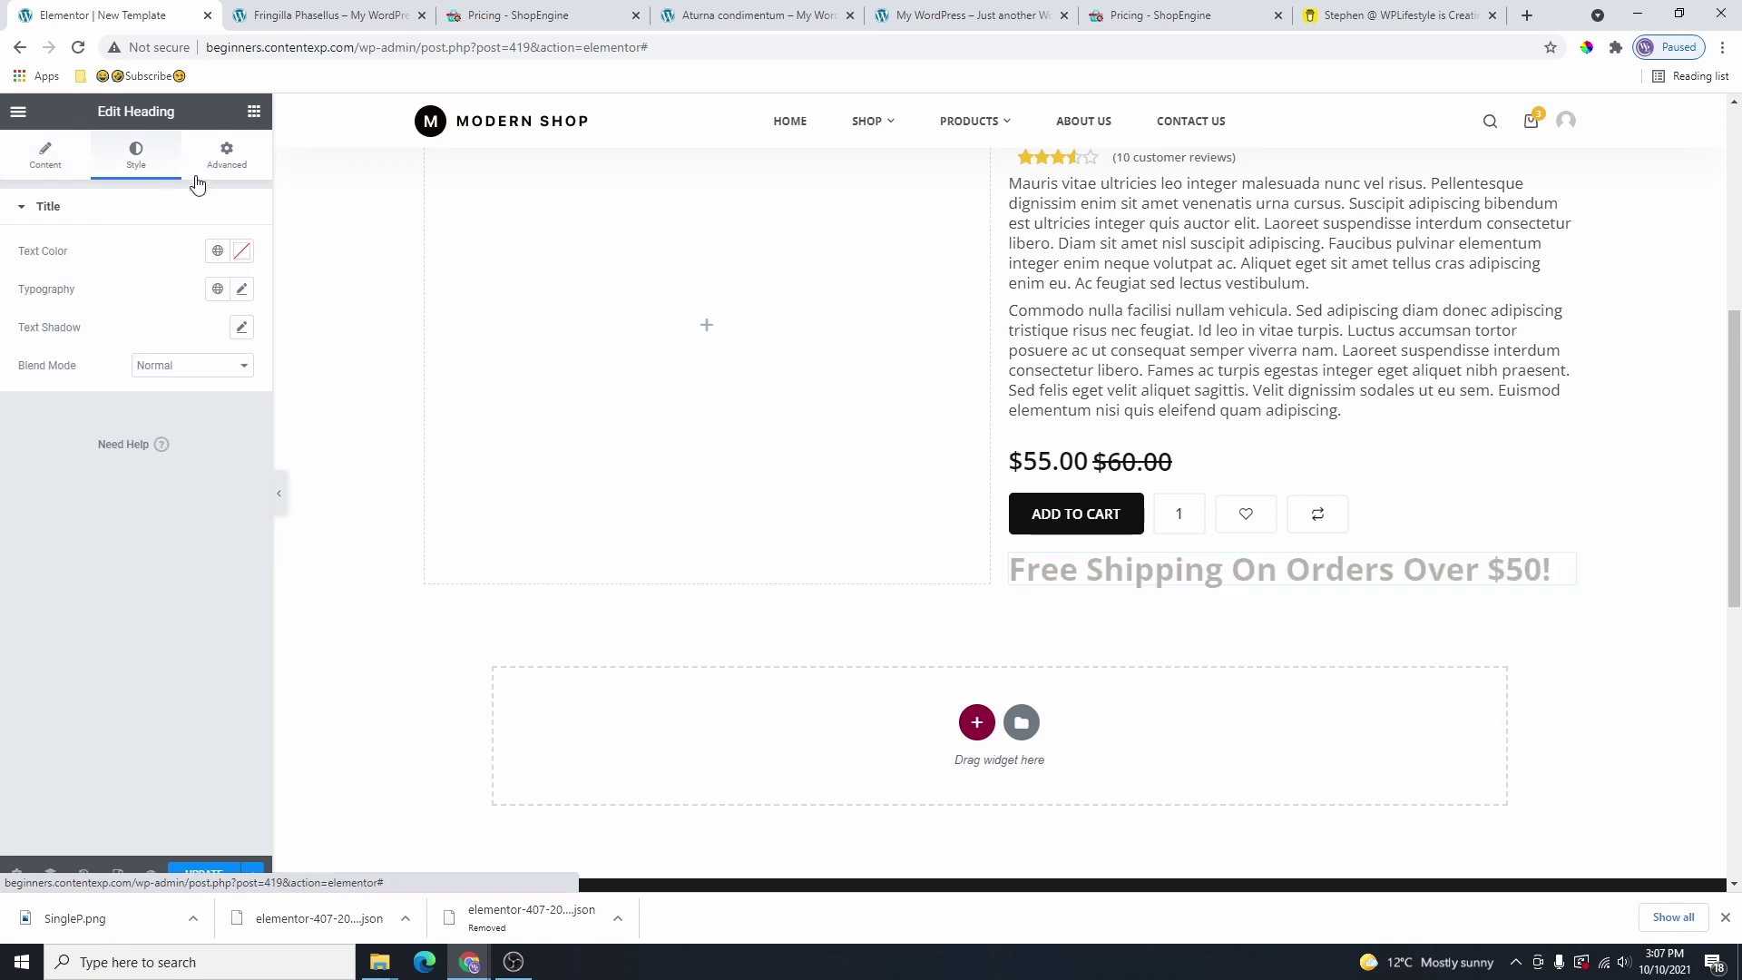
click(242, 288)
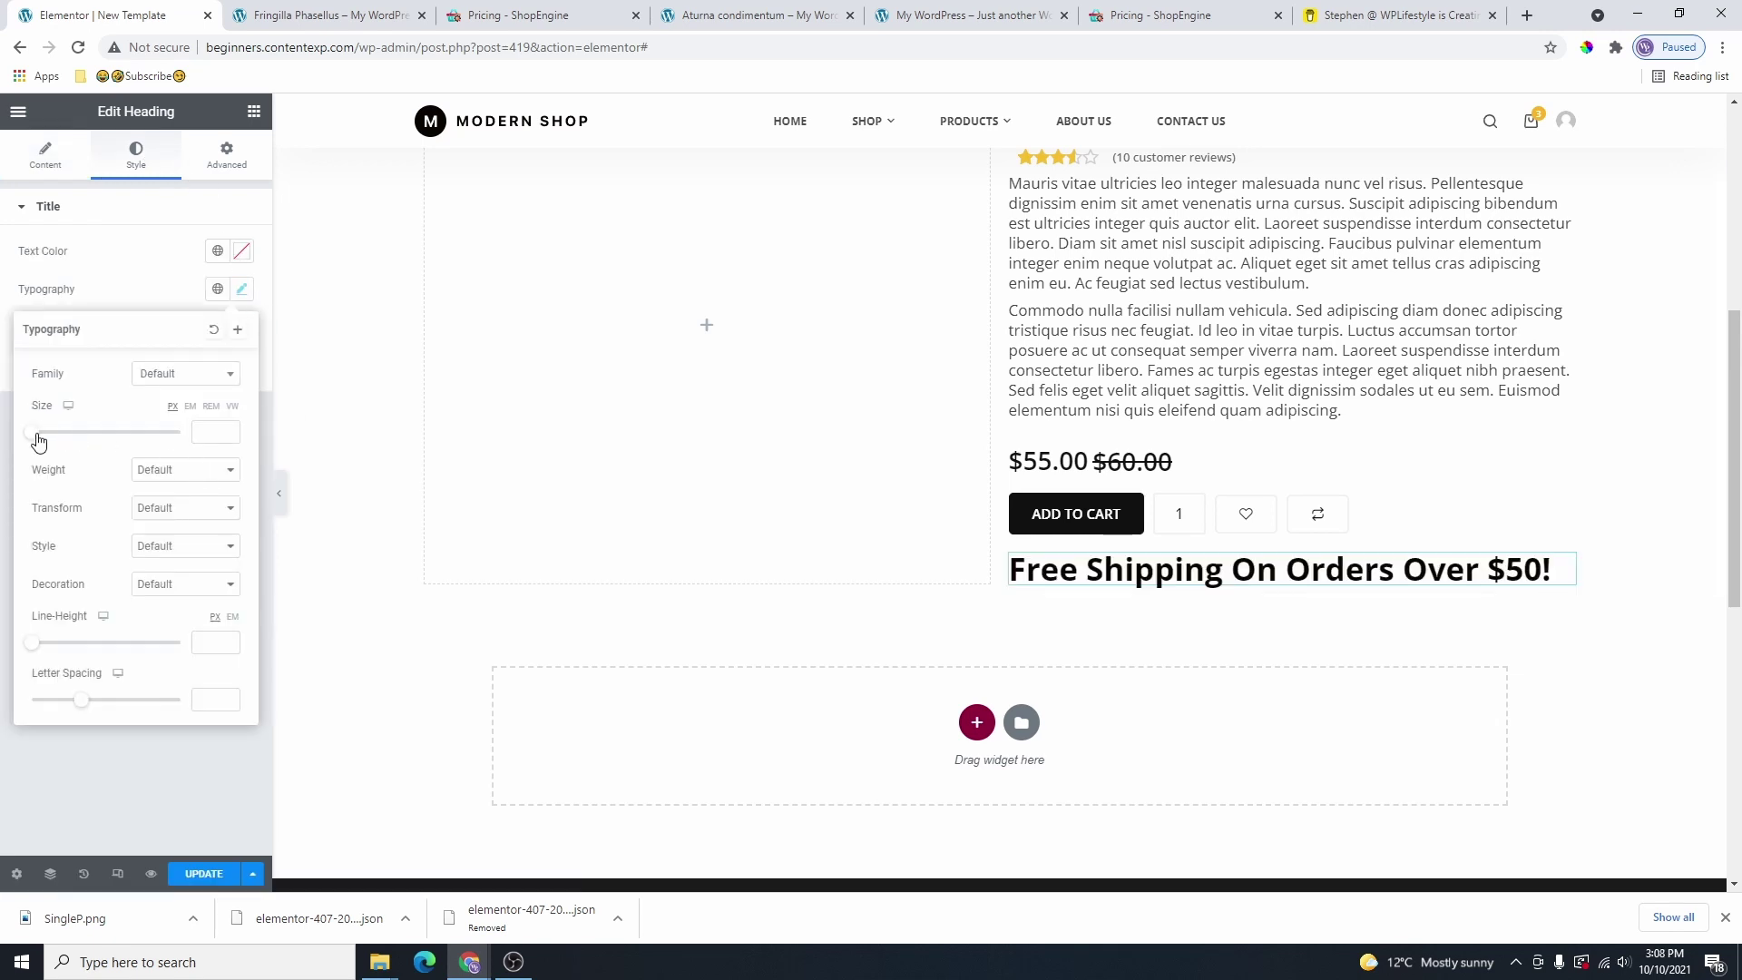
drag(38, 441, 56, 440)
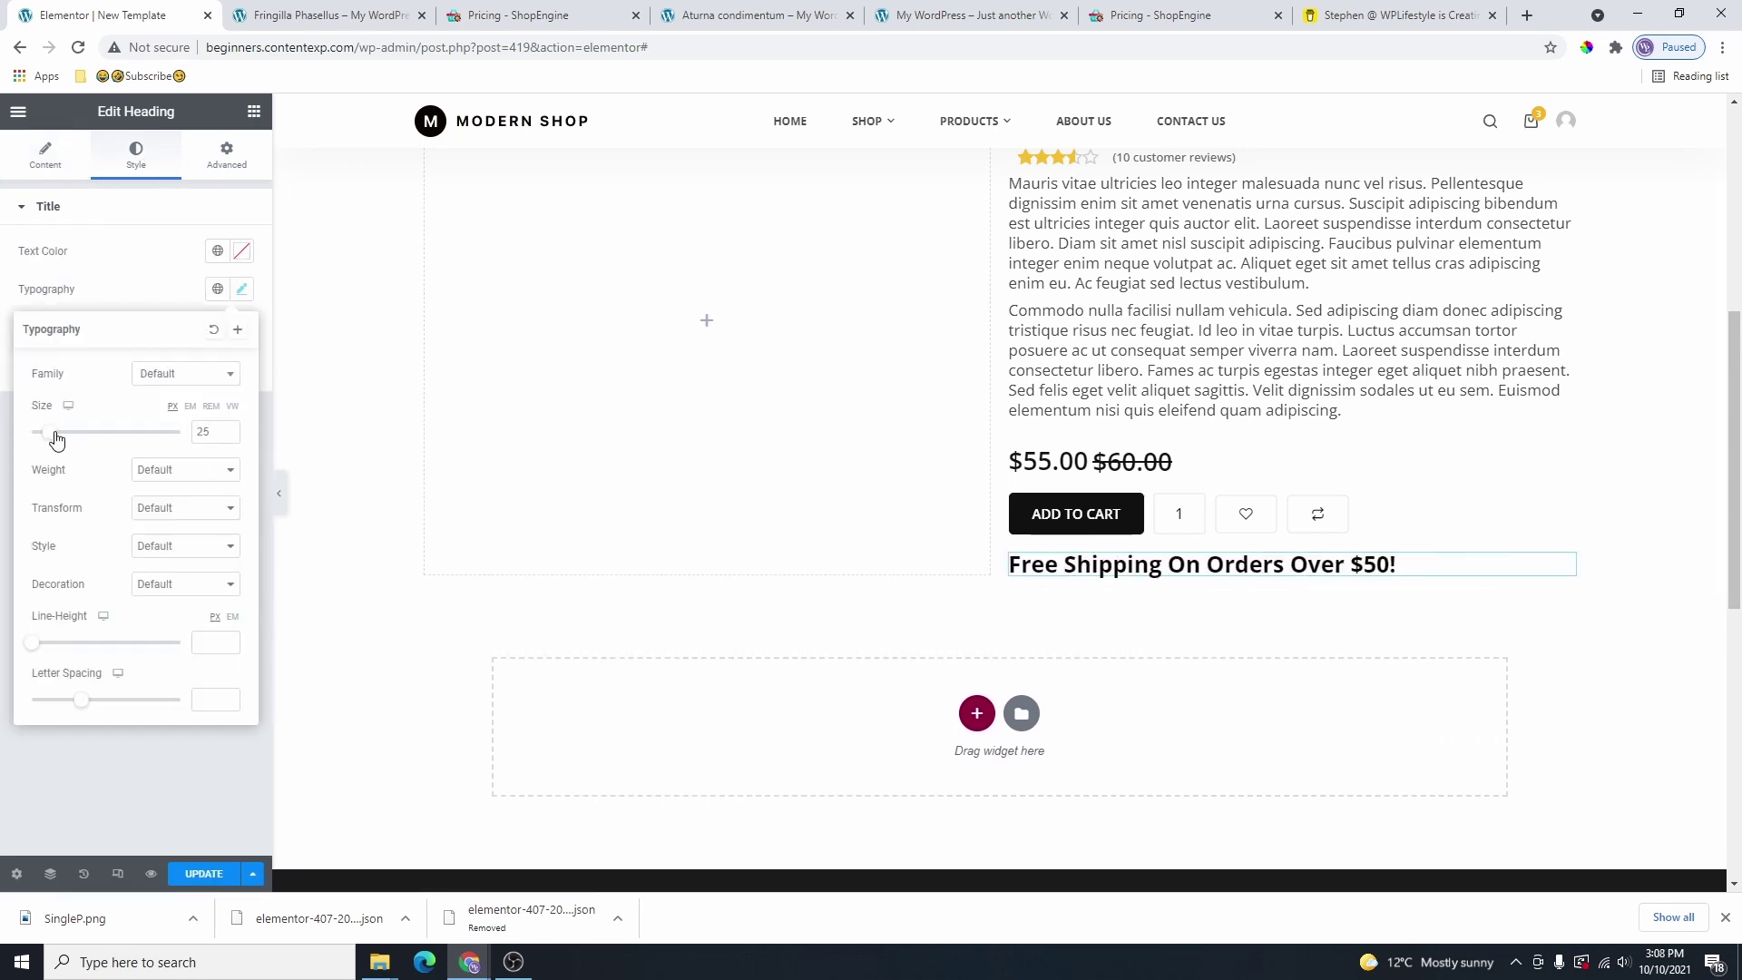
Check the benefits list on the finished product page, and add an Icon List widget below the free shipping heading.
click(327, 15)
drag(972, 393, 1186, 455)
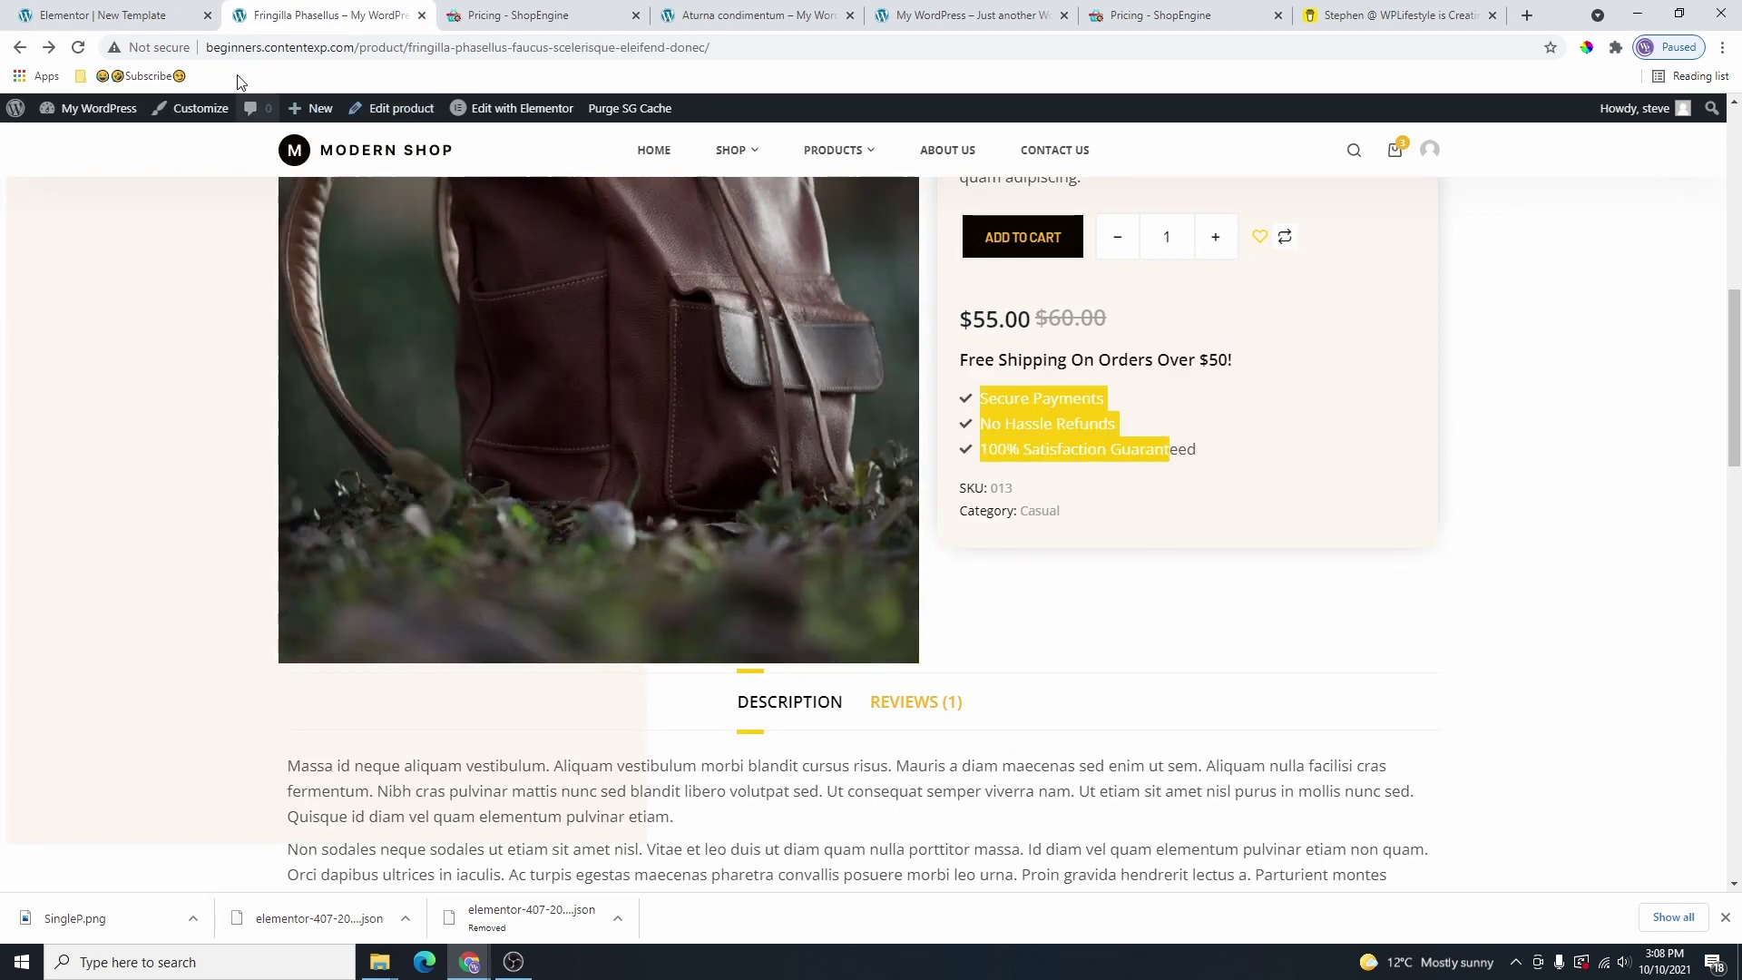
click(173, 27)
click(254, 110)
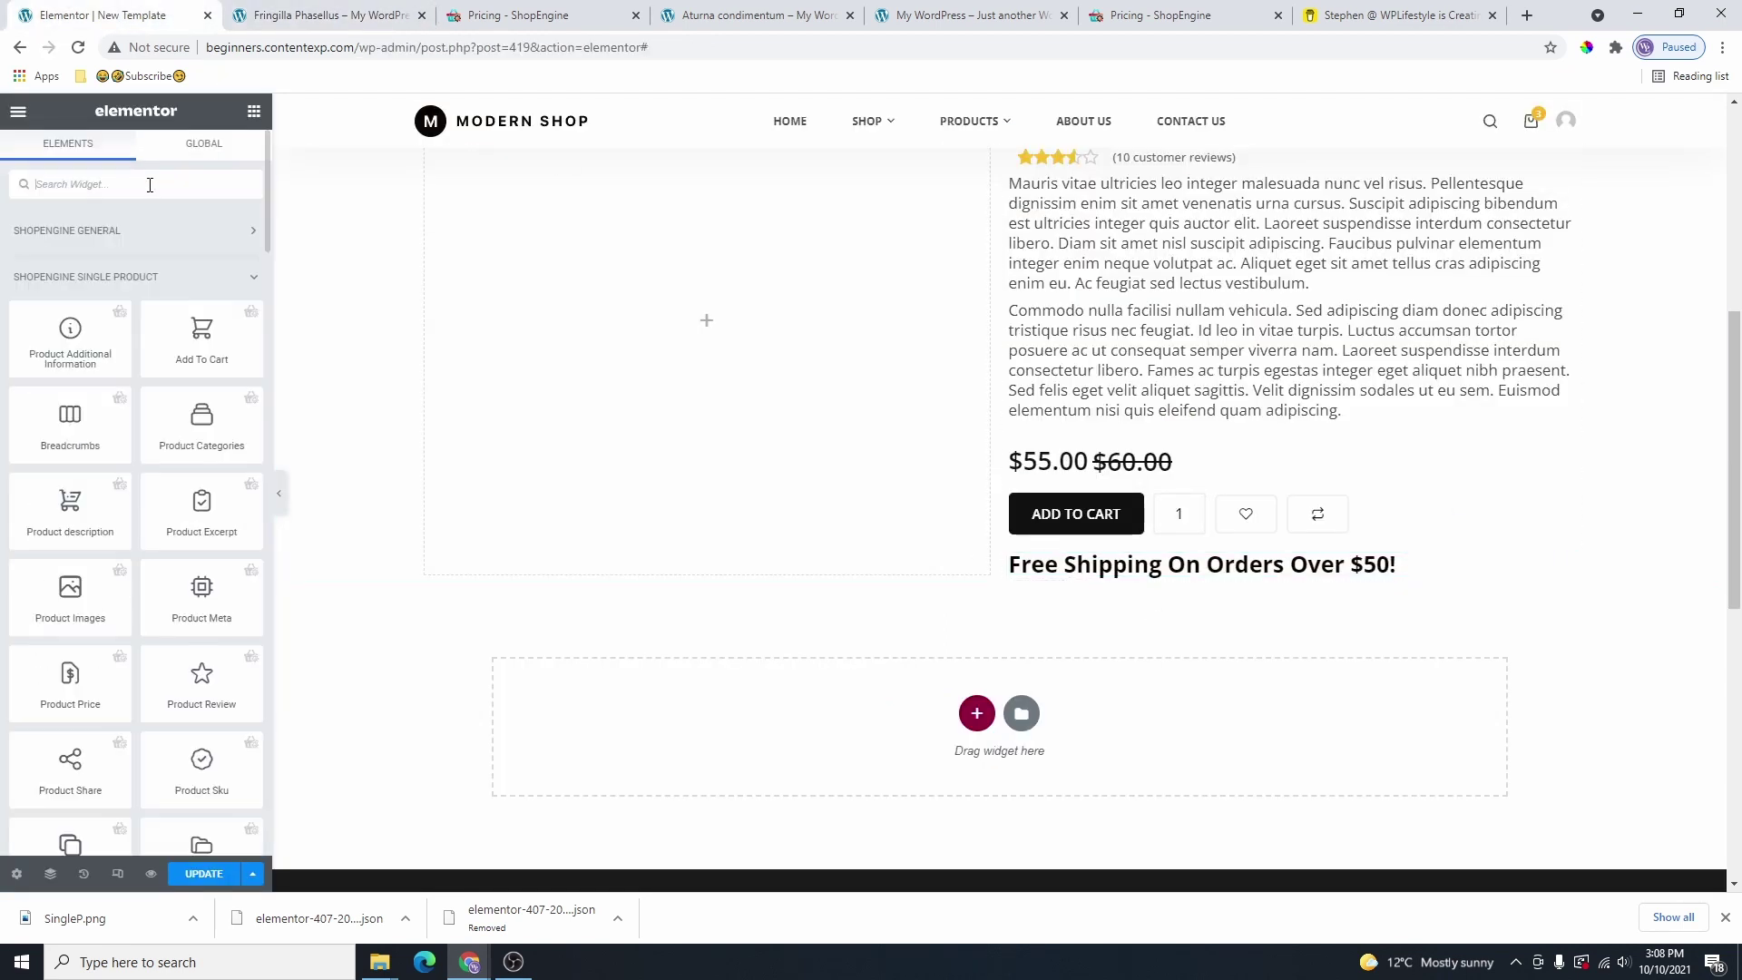
text(icon)
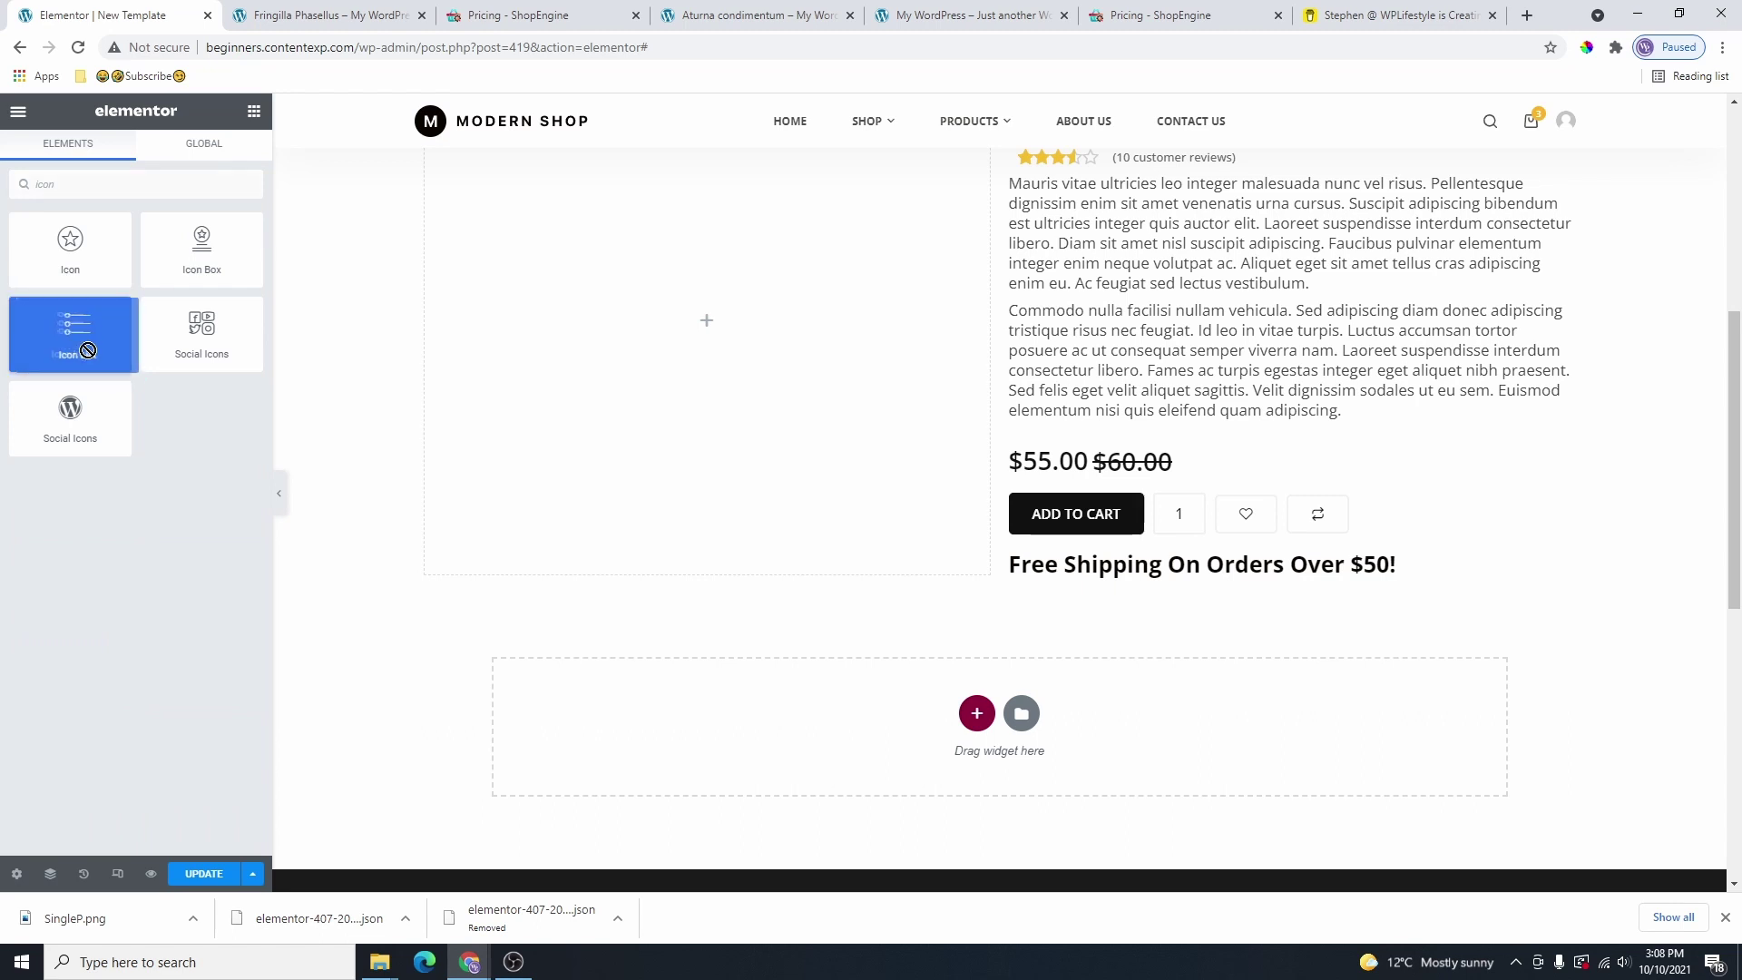
drag(88, 350, 1269, 572)
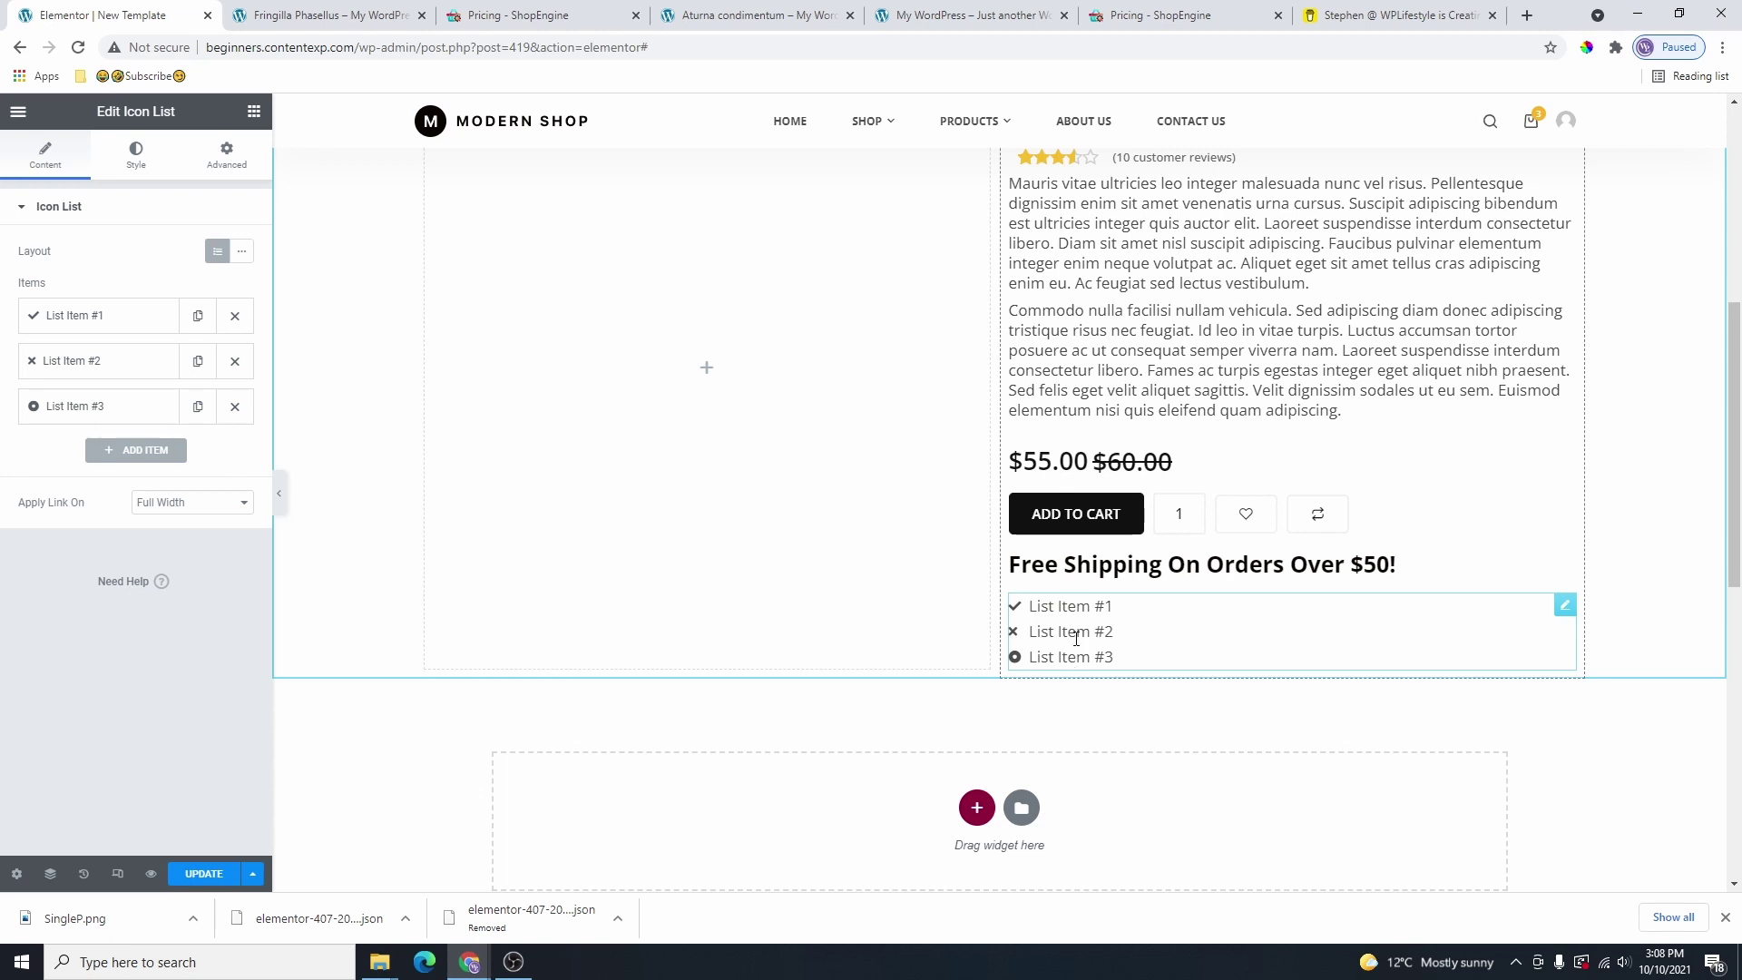
Change the first list item's text to "Secure Payments" and replace the other two items with duplicates of it.
click(50, 313)
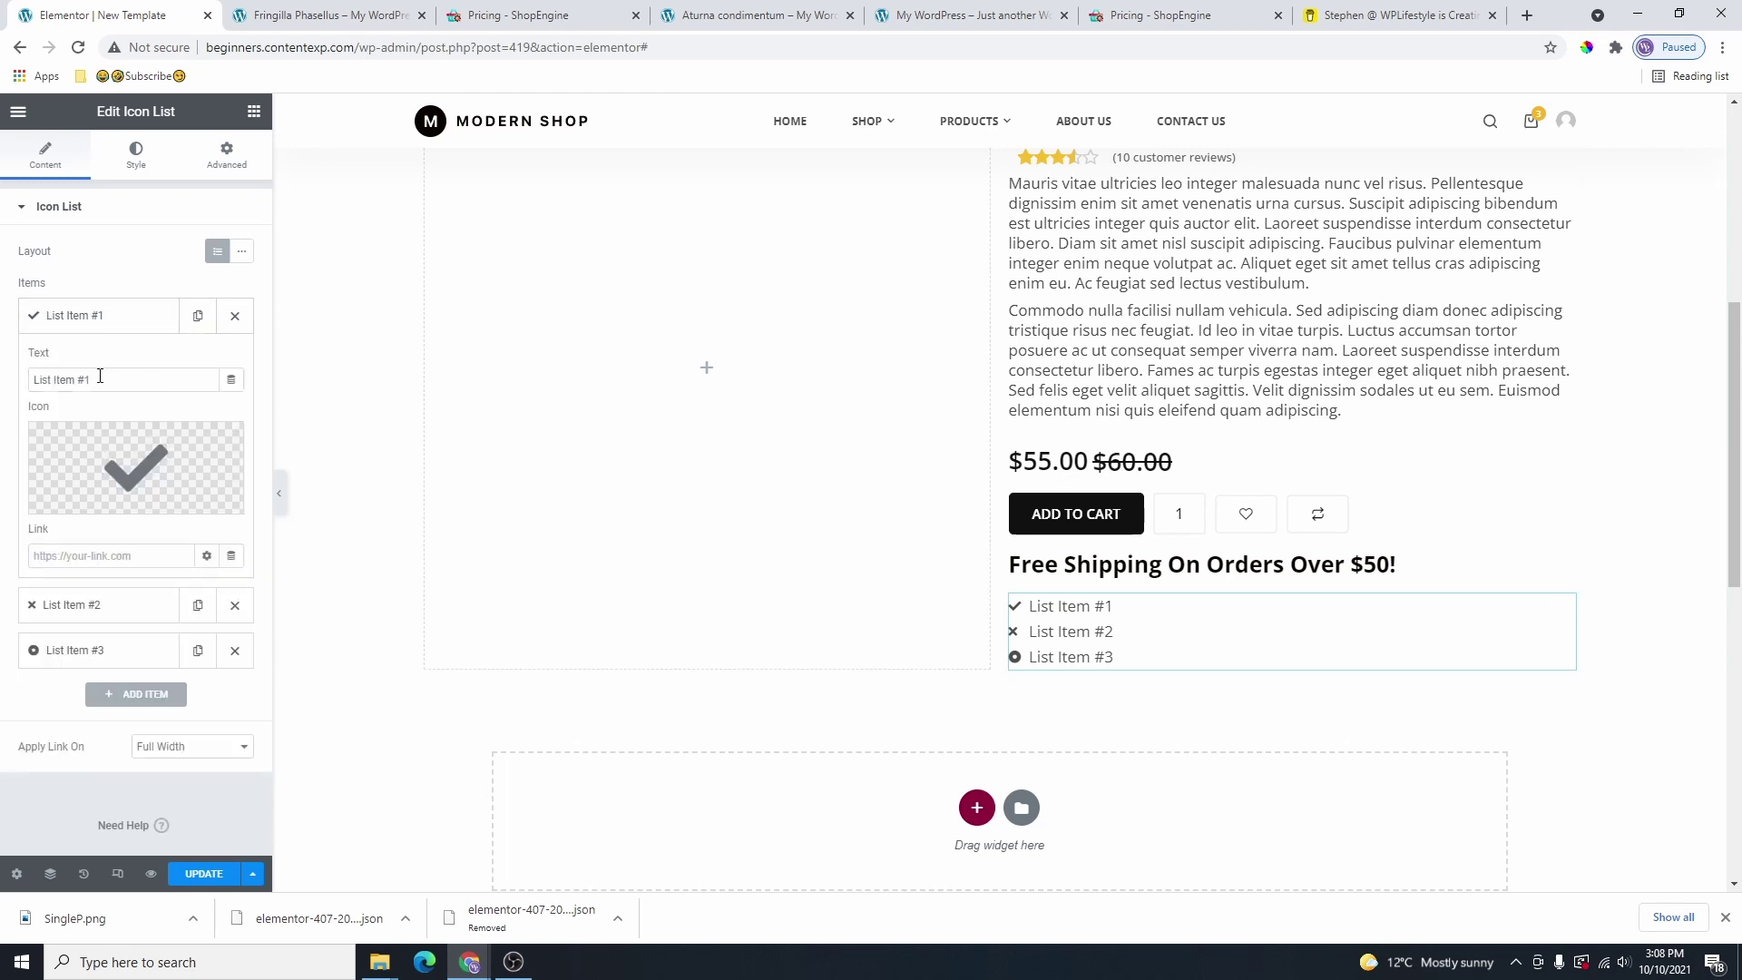
text(Secure Payments)
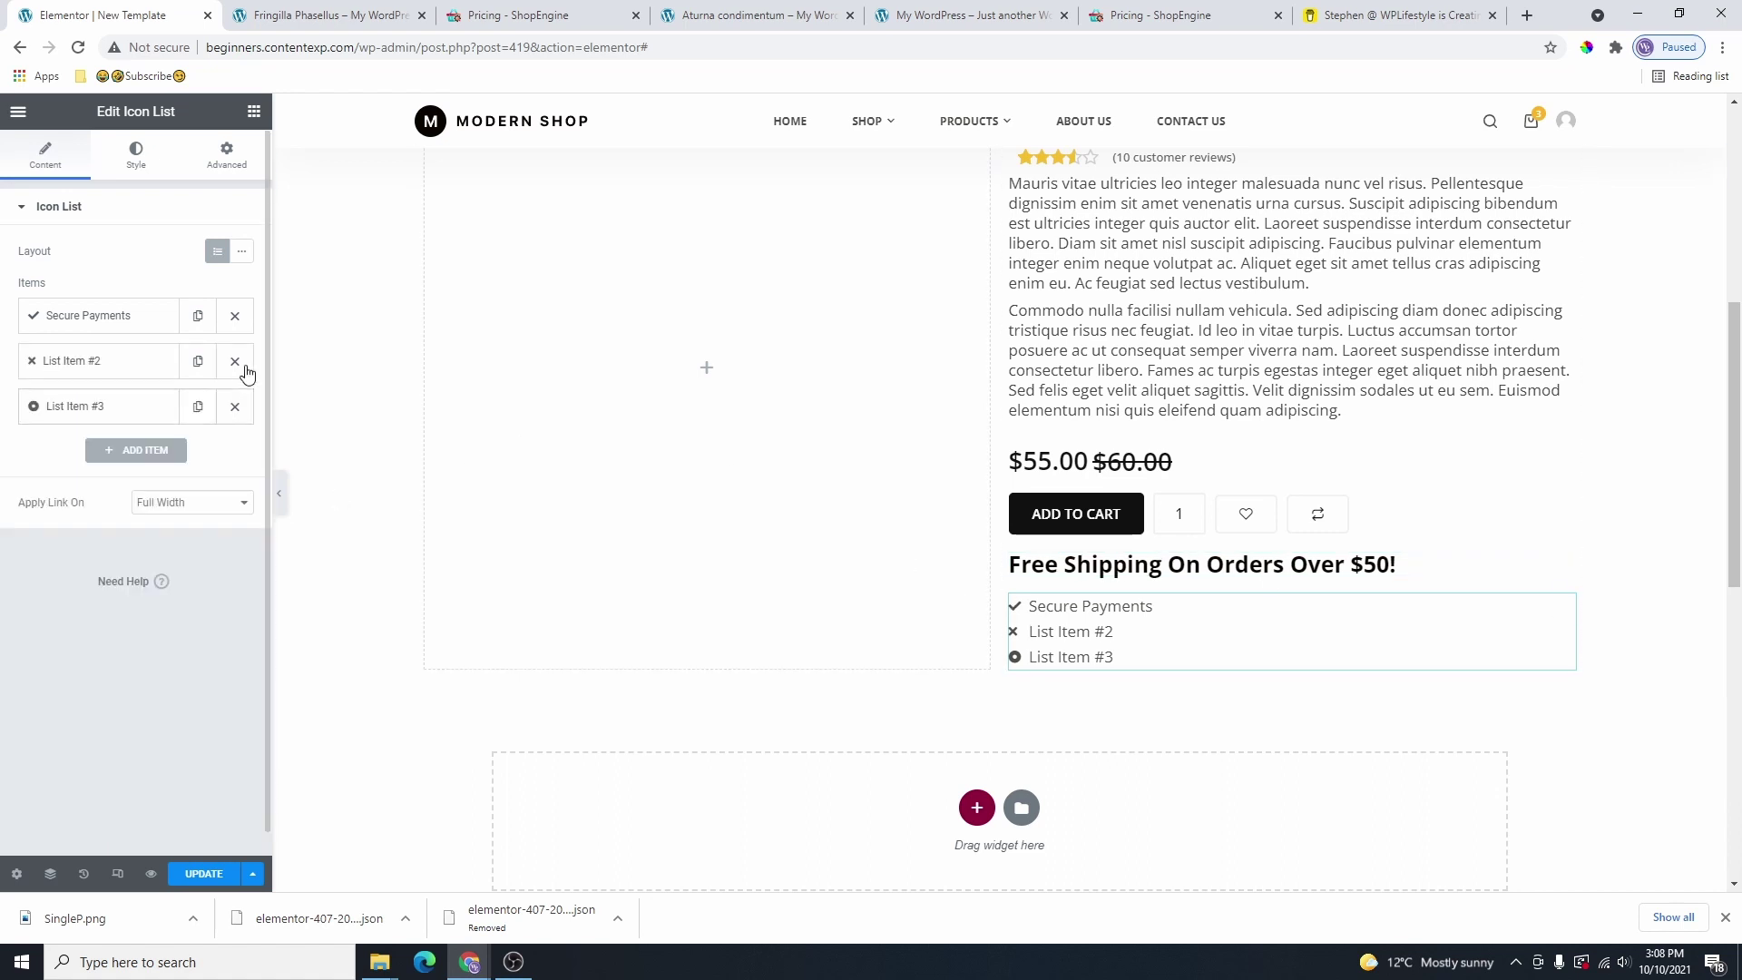
click(235, 361)
click(234, 367)
click(235, 315)
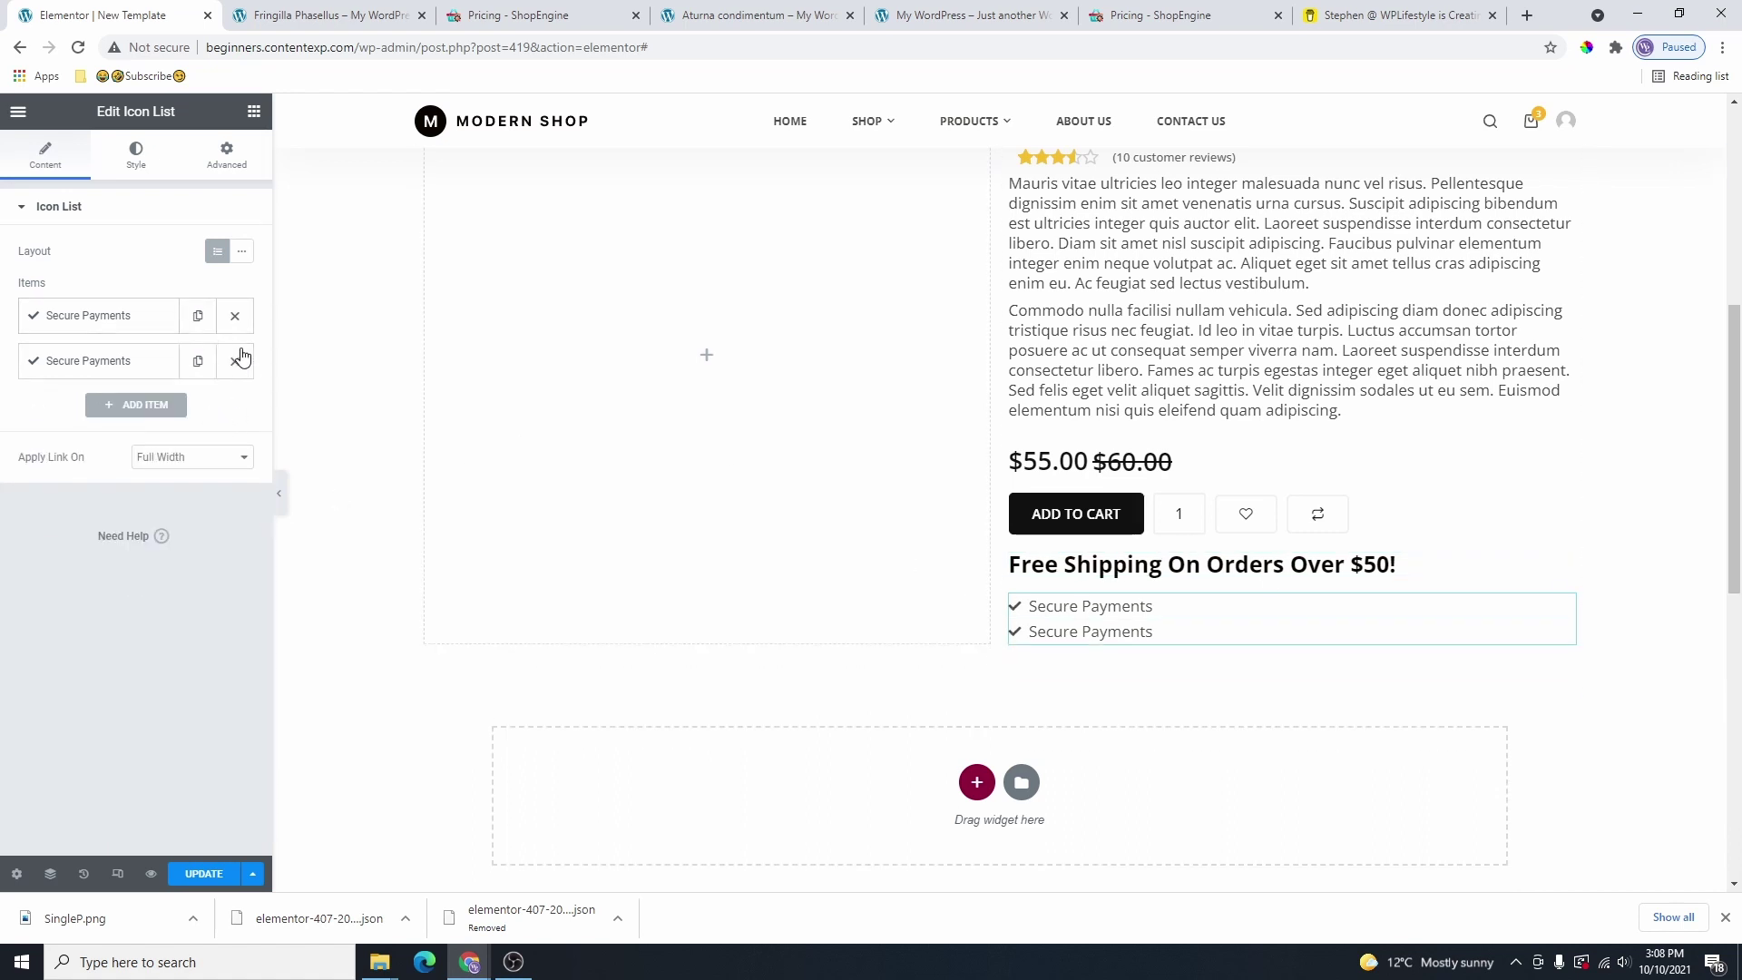
click(242, 361)
click(235, 315)
click(235, 360)
Add the Product Meta widget below the icon list.
click(1309, 698)
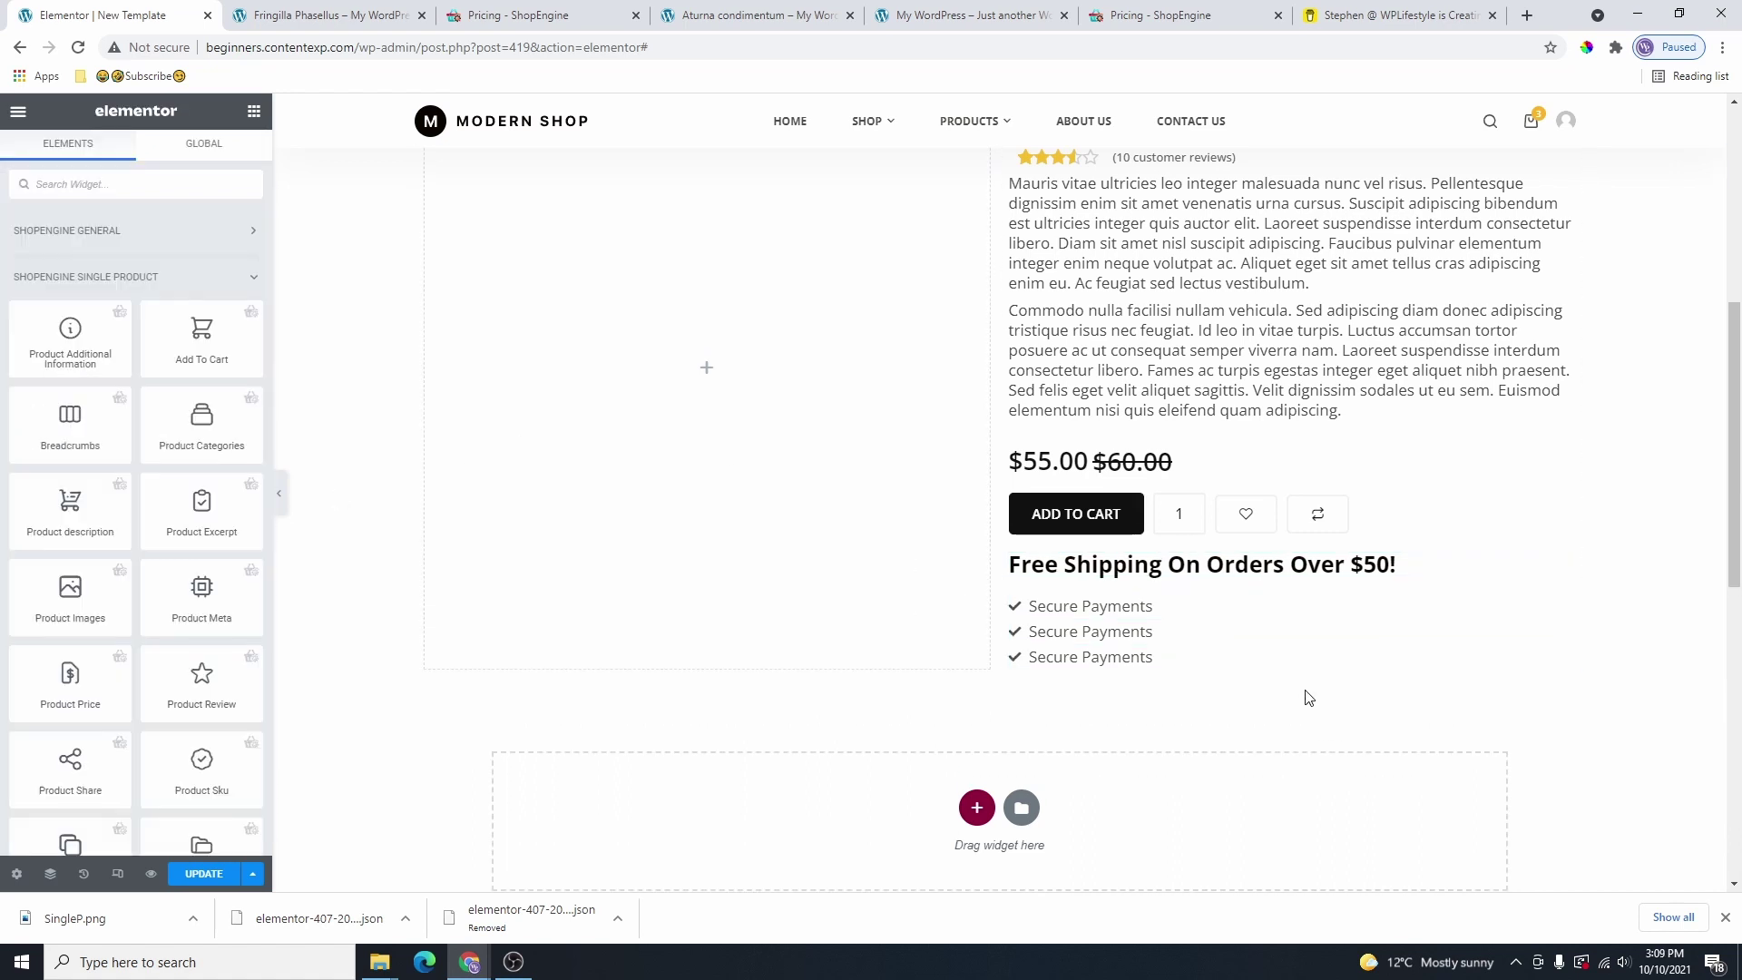
drag(201, 613, 1138, 681)
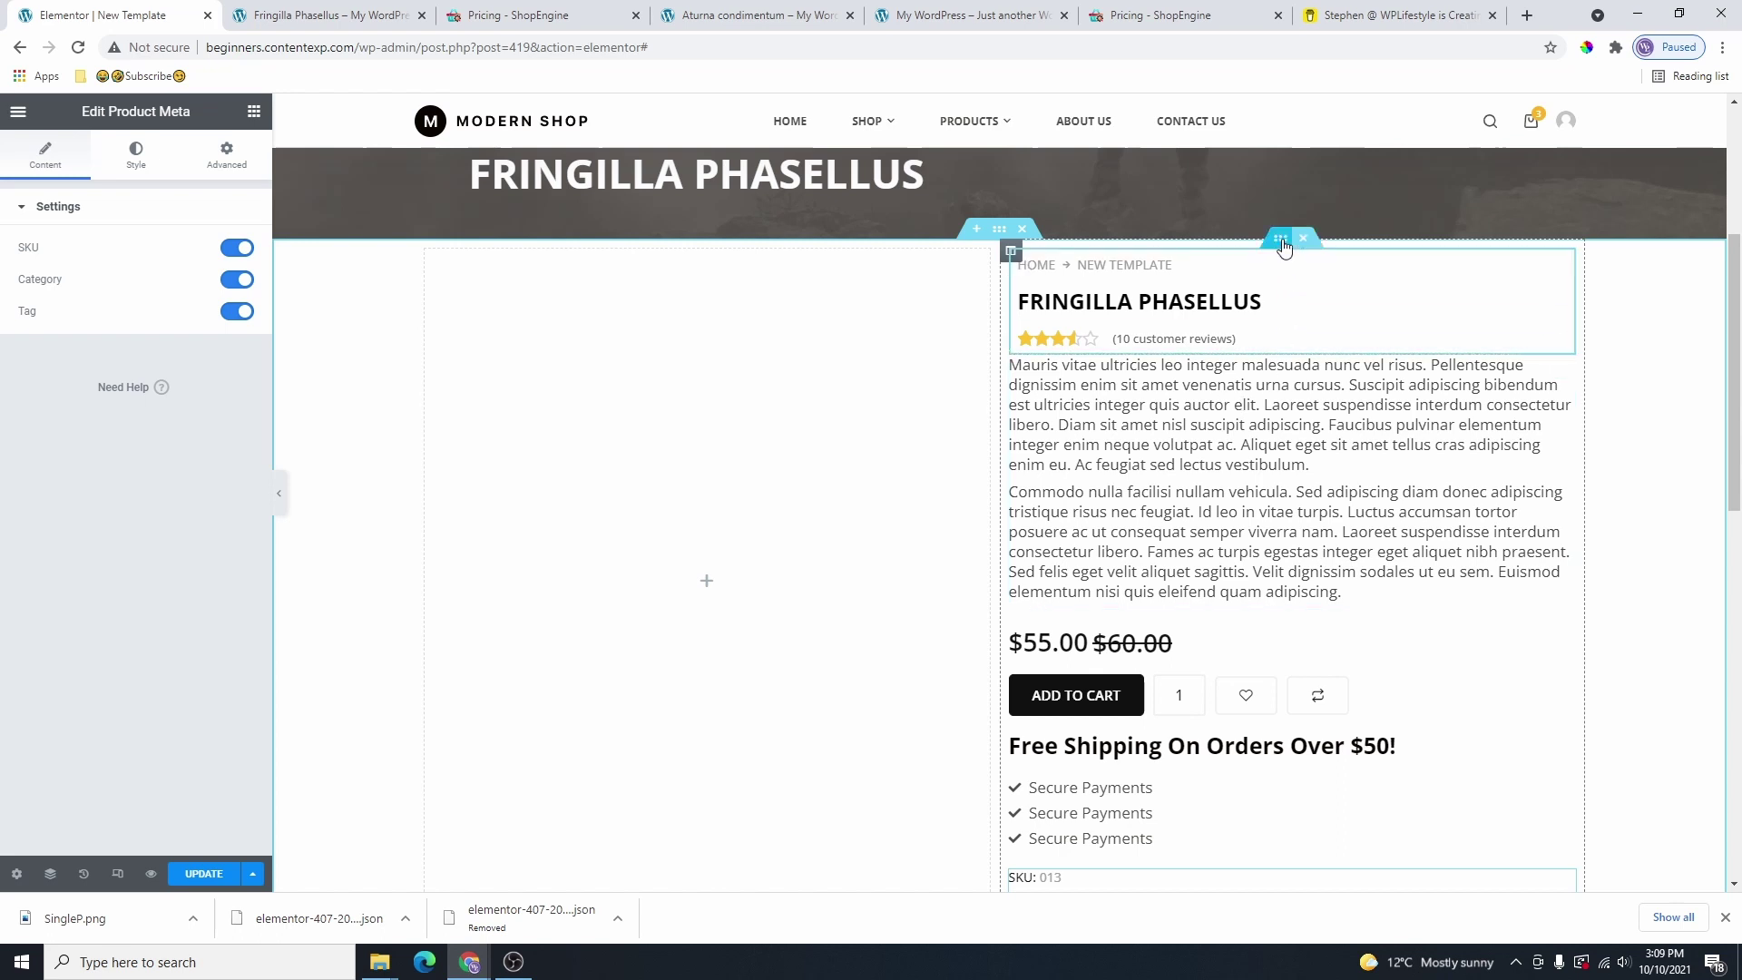
Give the product details inner section a Classic background in light grey.
click(1281, 241)
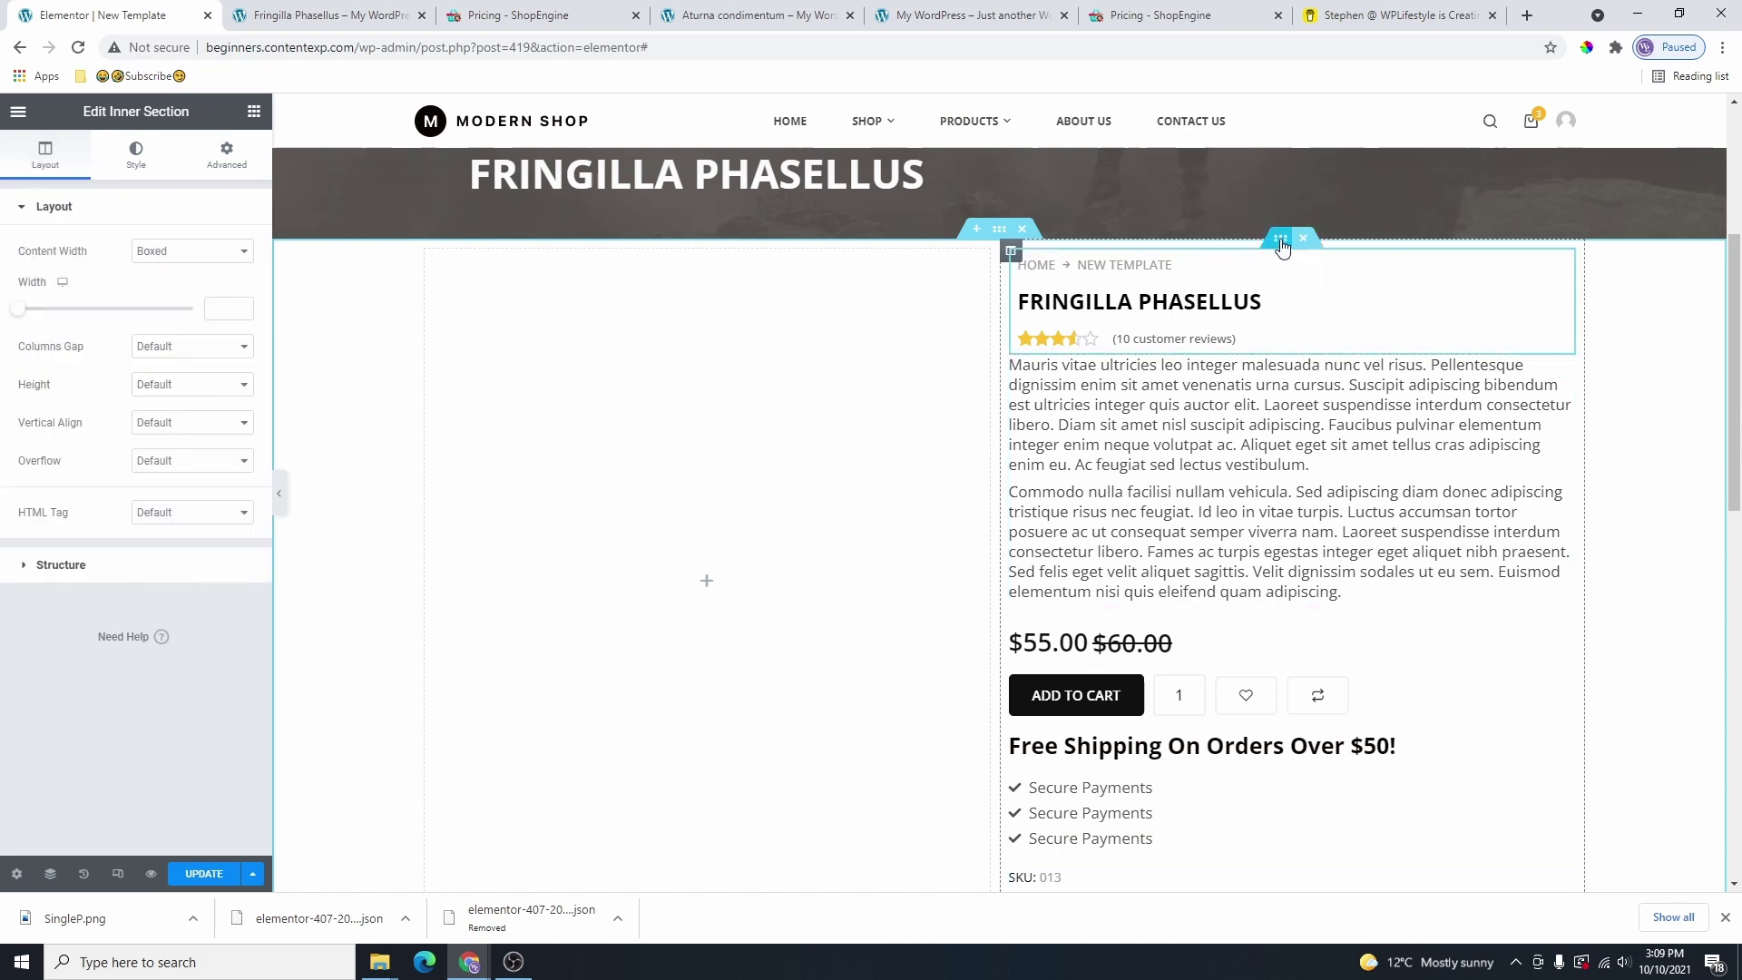
click(136, 154)
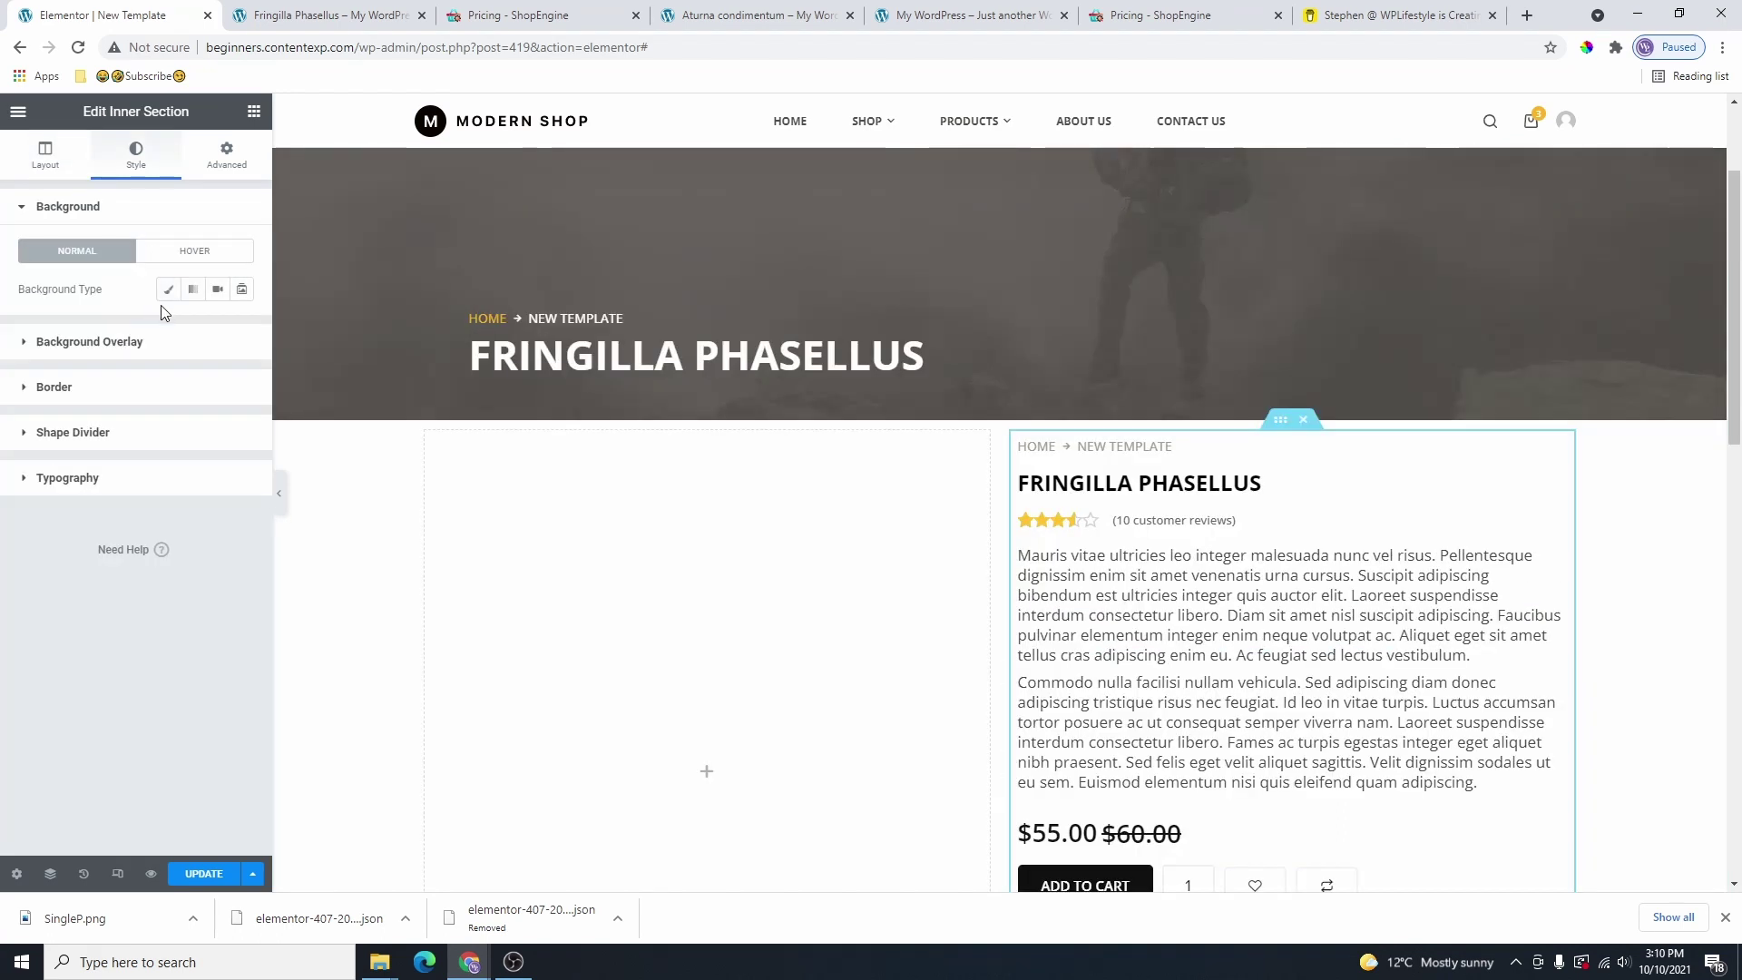
click(168, 288)
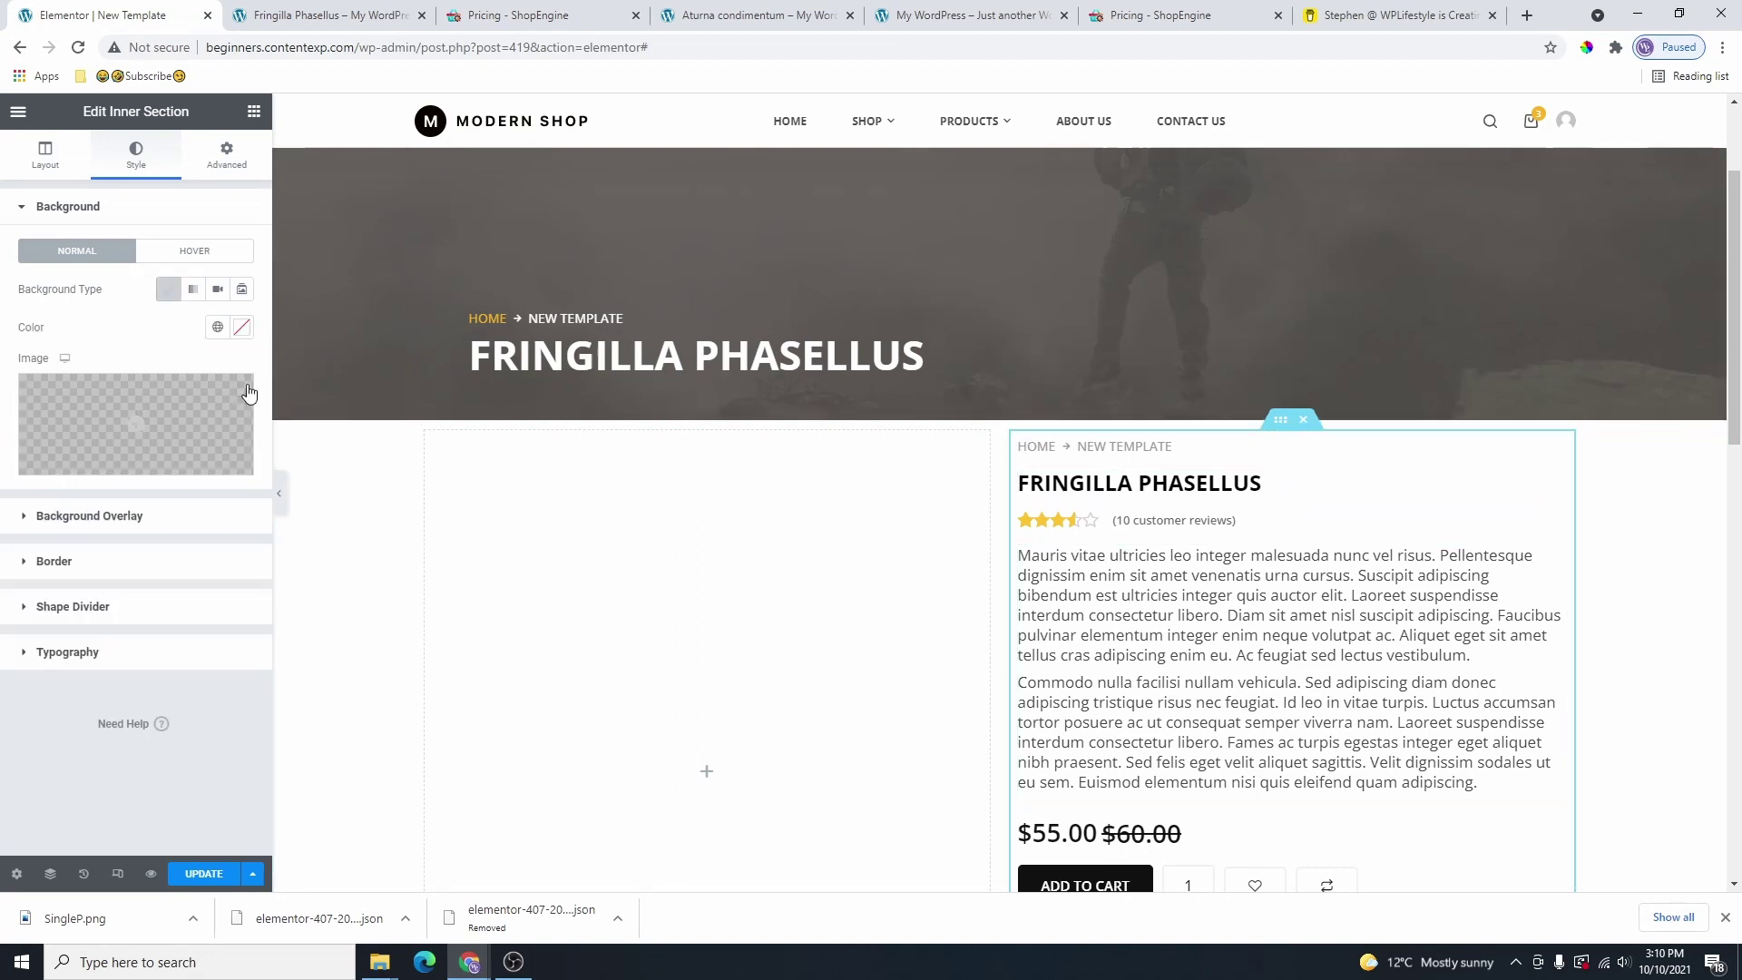
Set the inner section's top and bottom margins to -100 px.
click(227, 162)
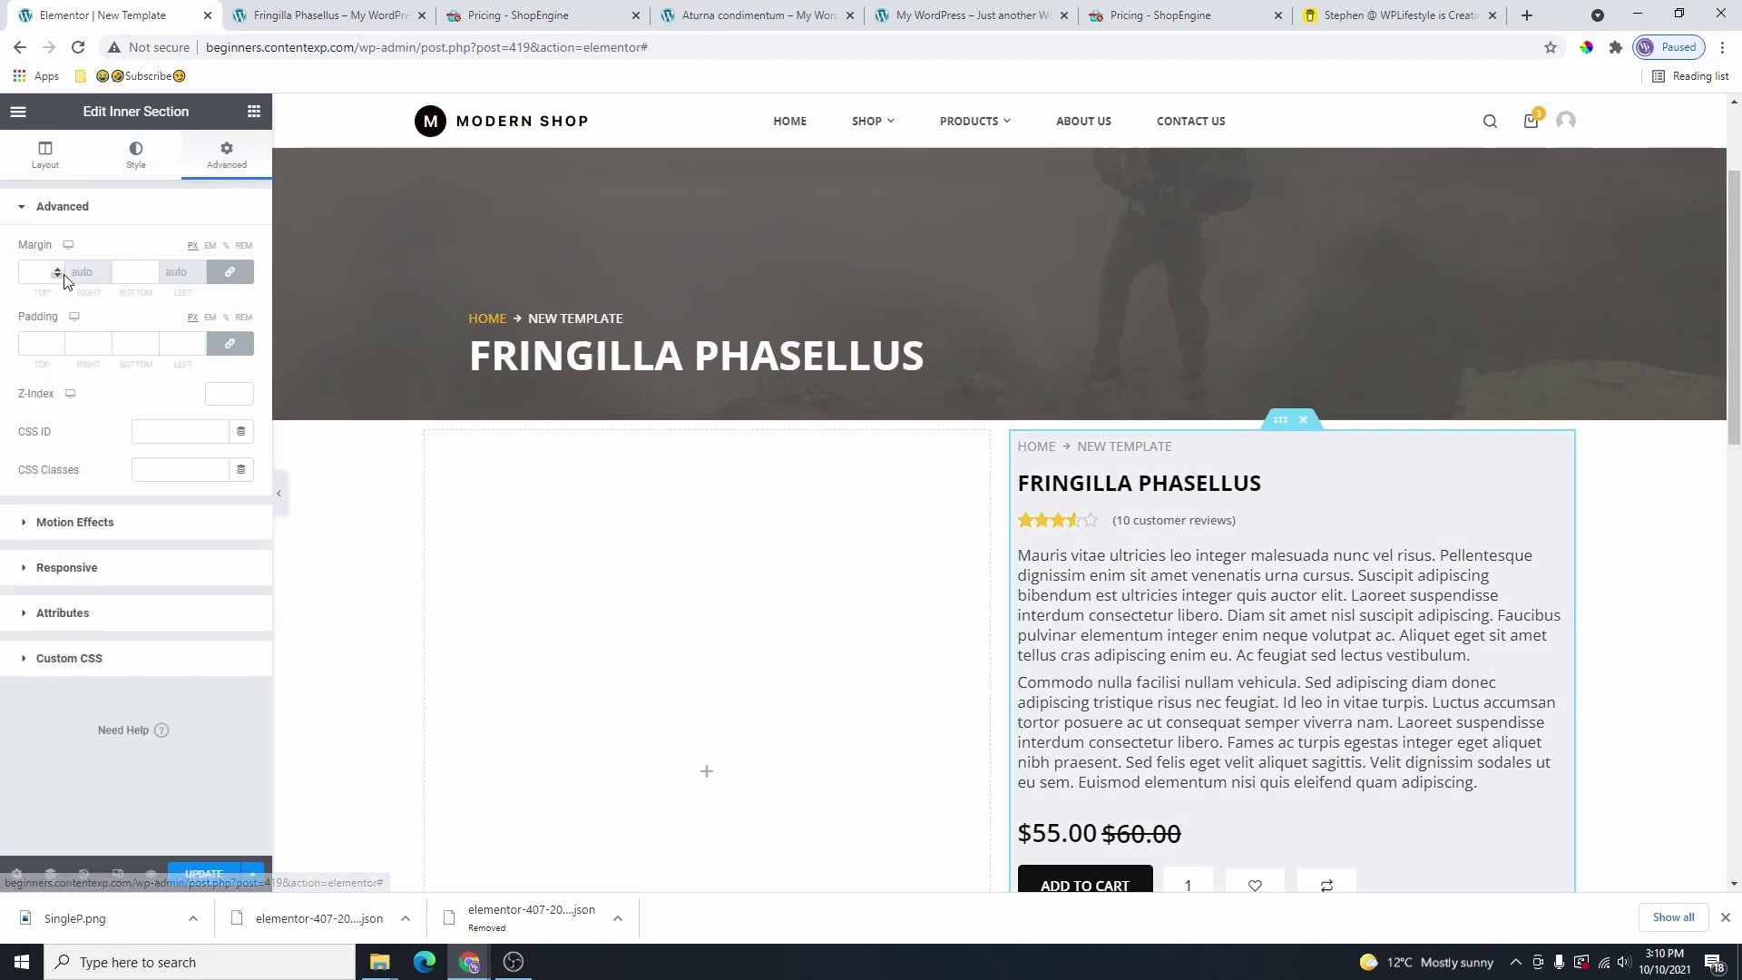
click(230, 271)
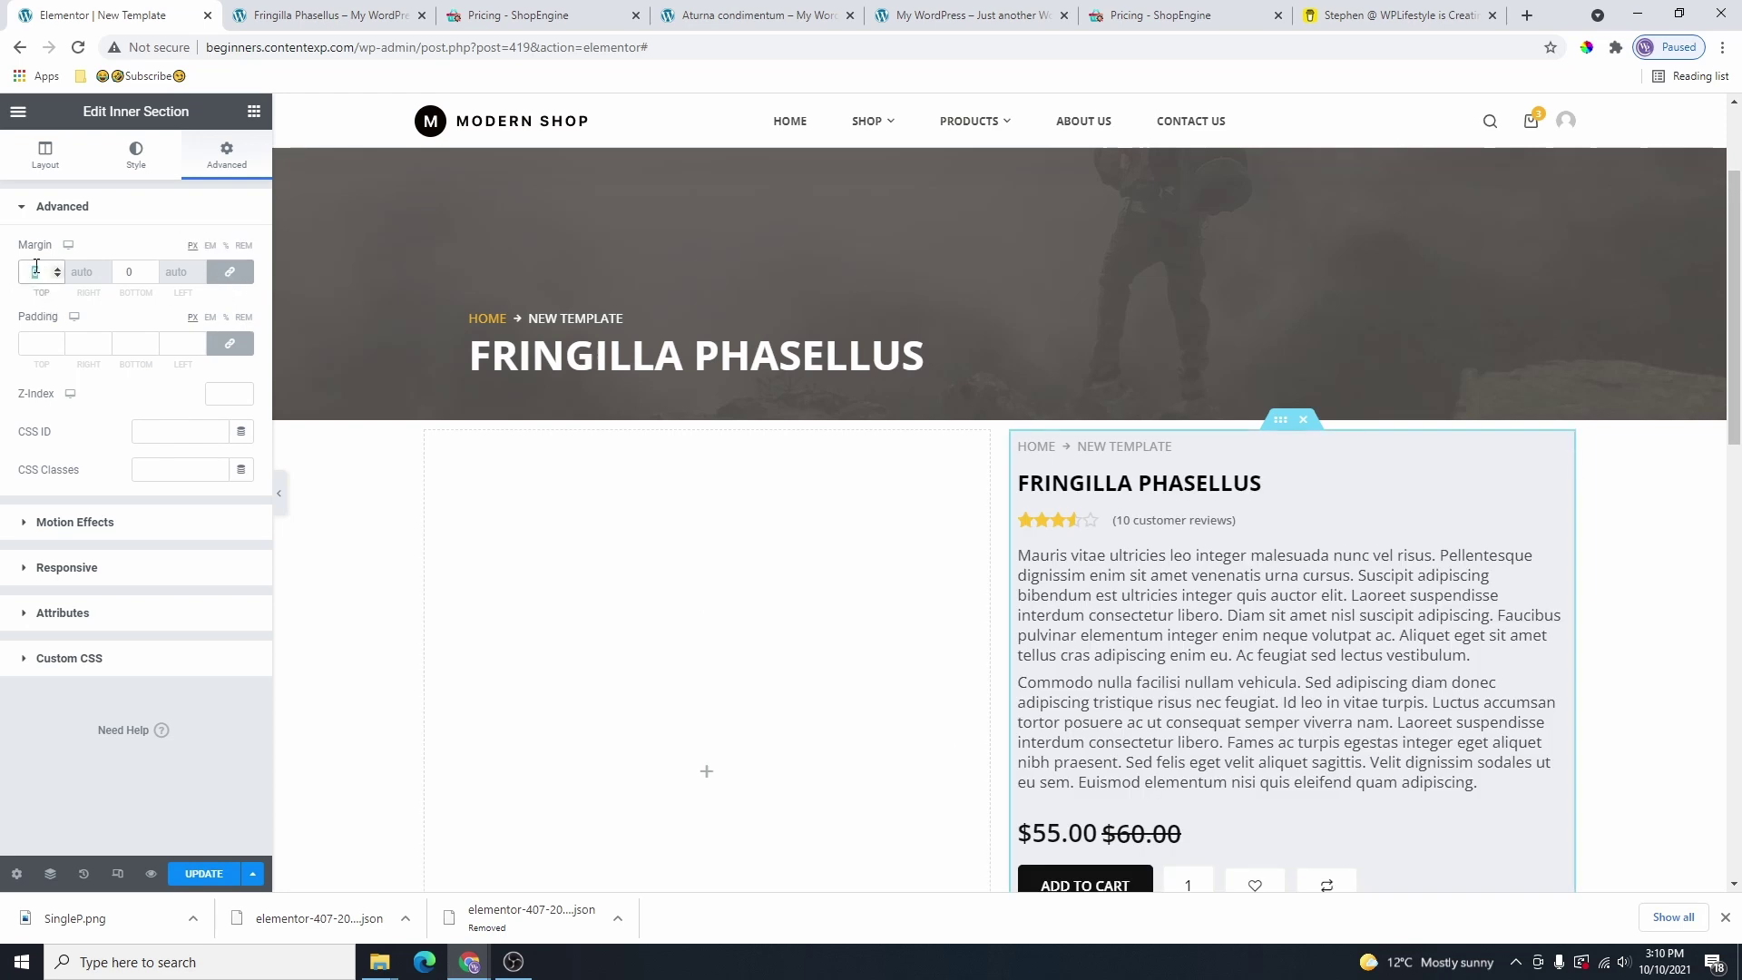
text(100)
text(-)
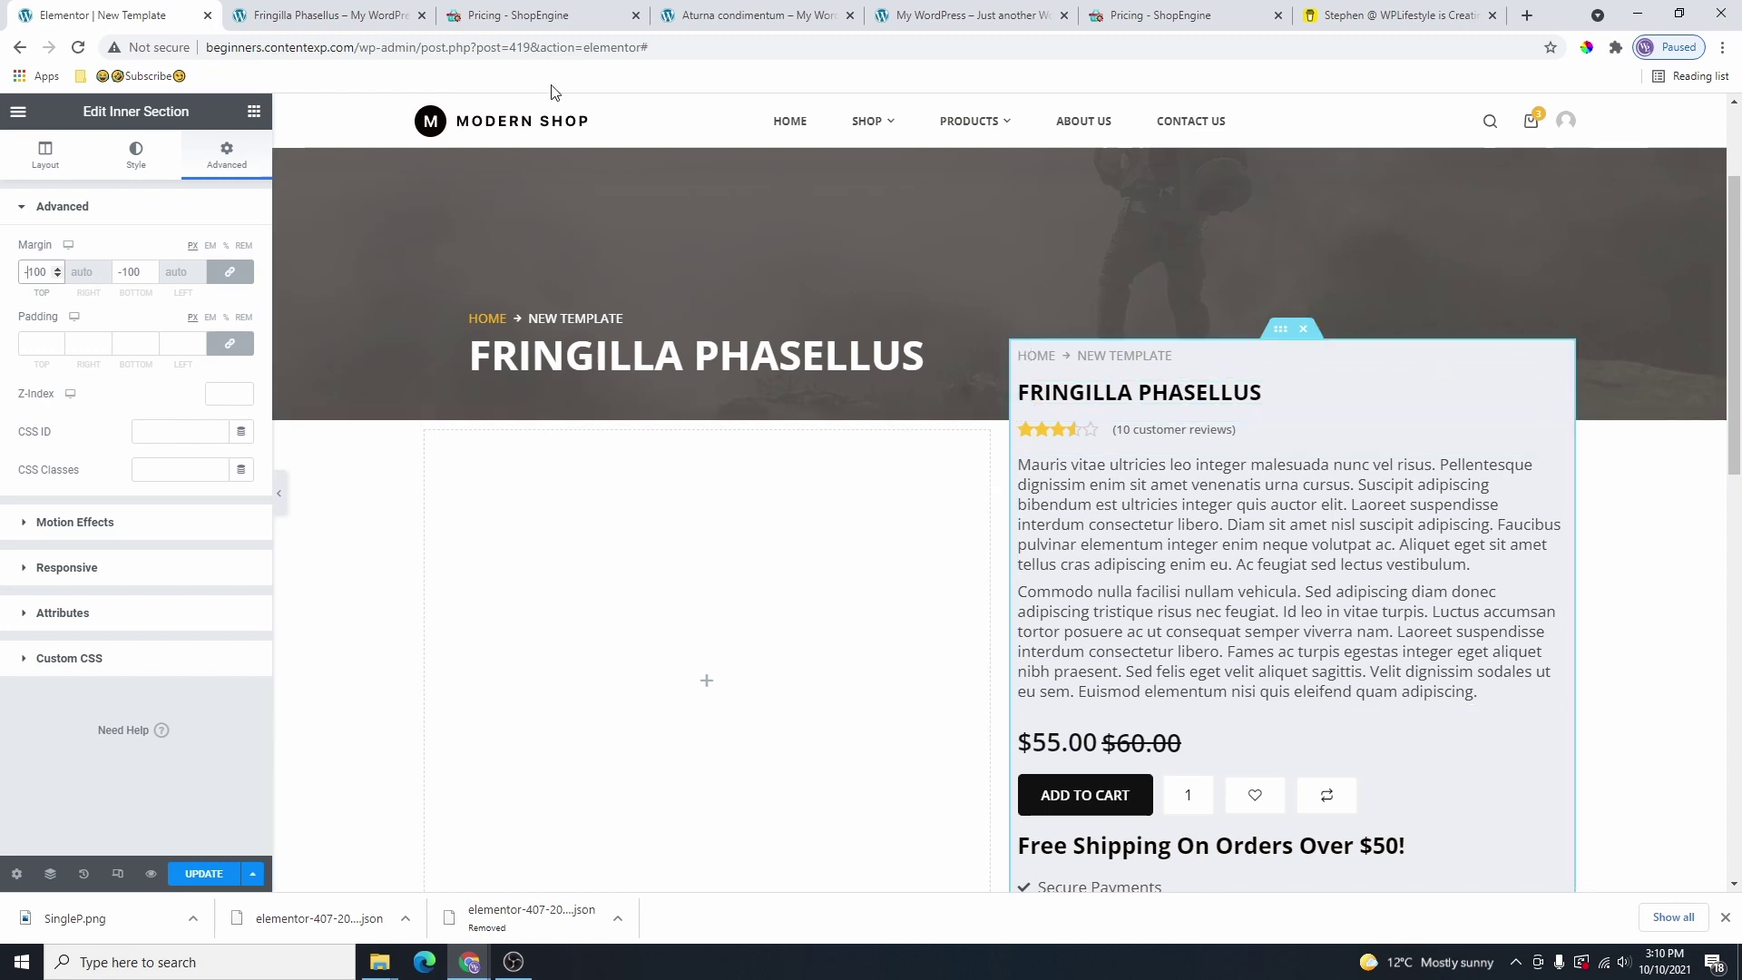
Compare the details box with the finished product page and set the inner section's padding to 25 px on all sides.
click(352, 22)
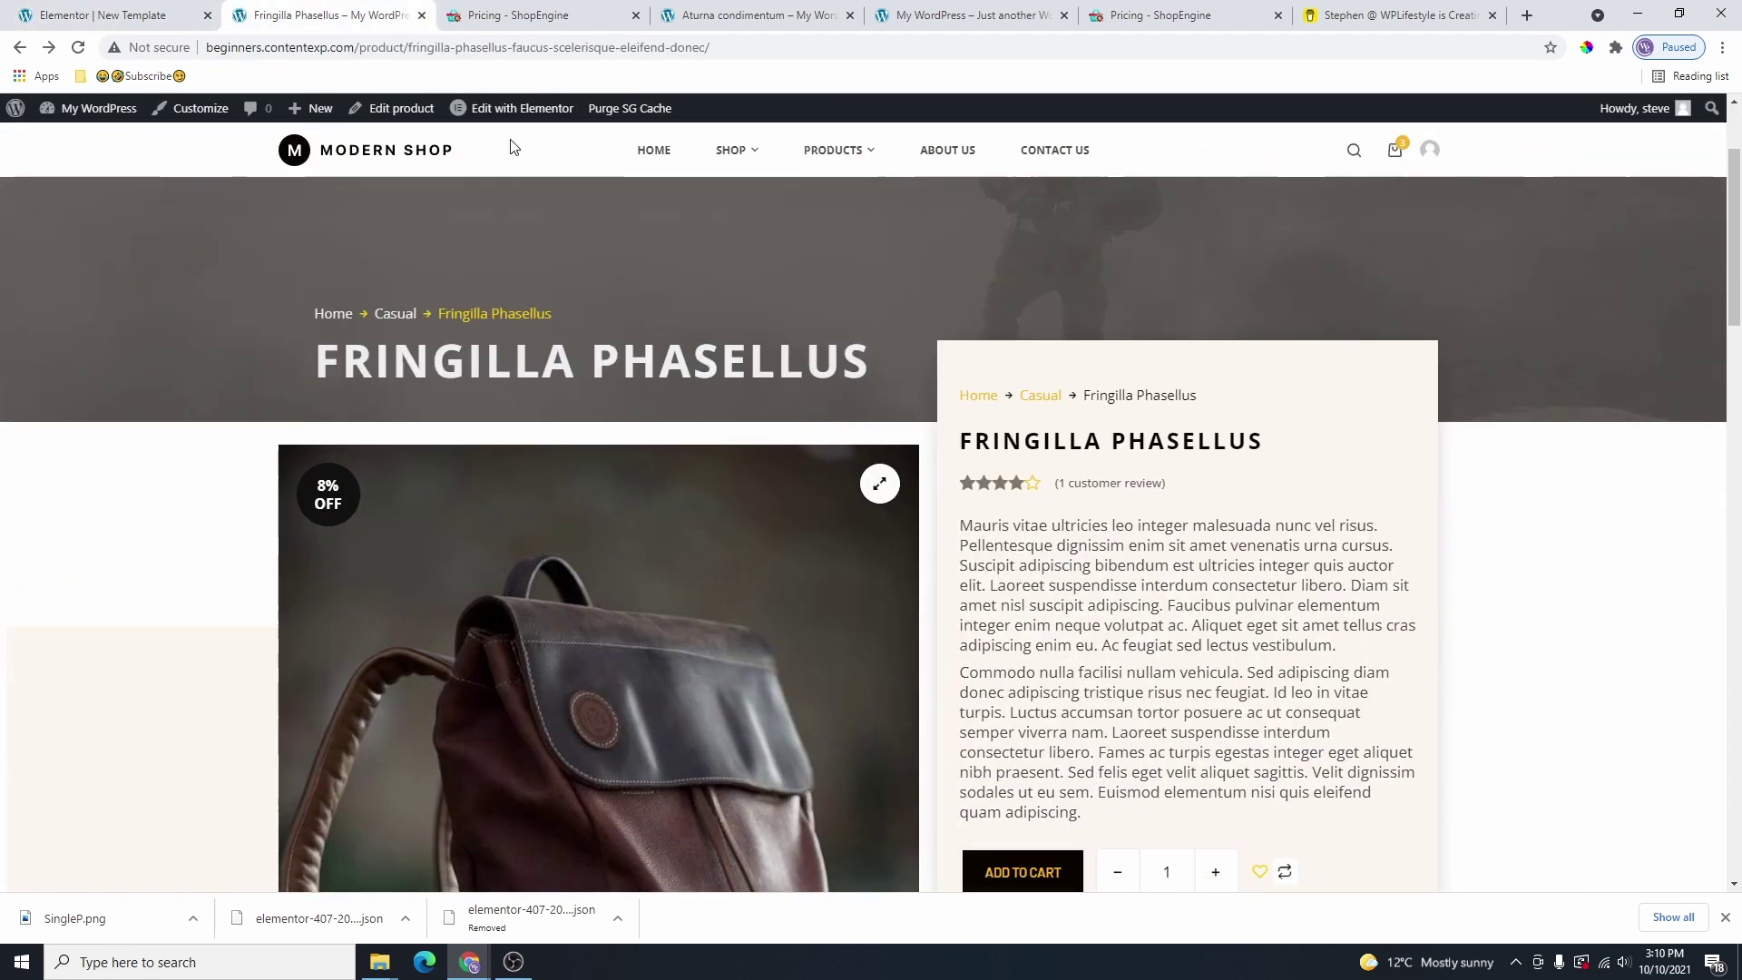
click(109, 15)
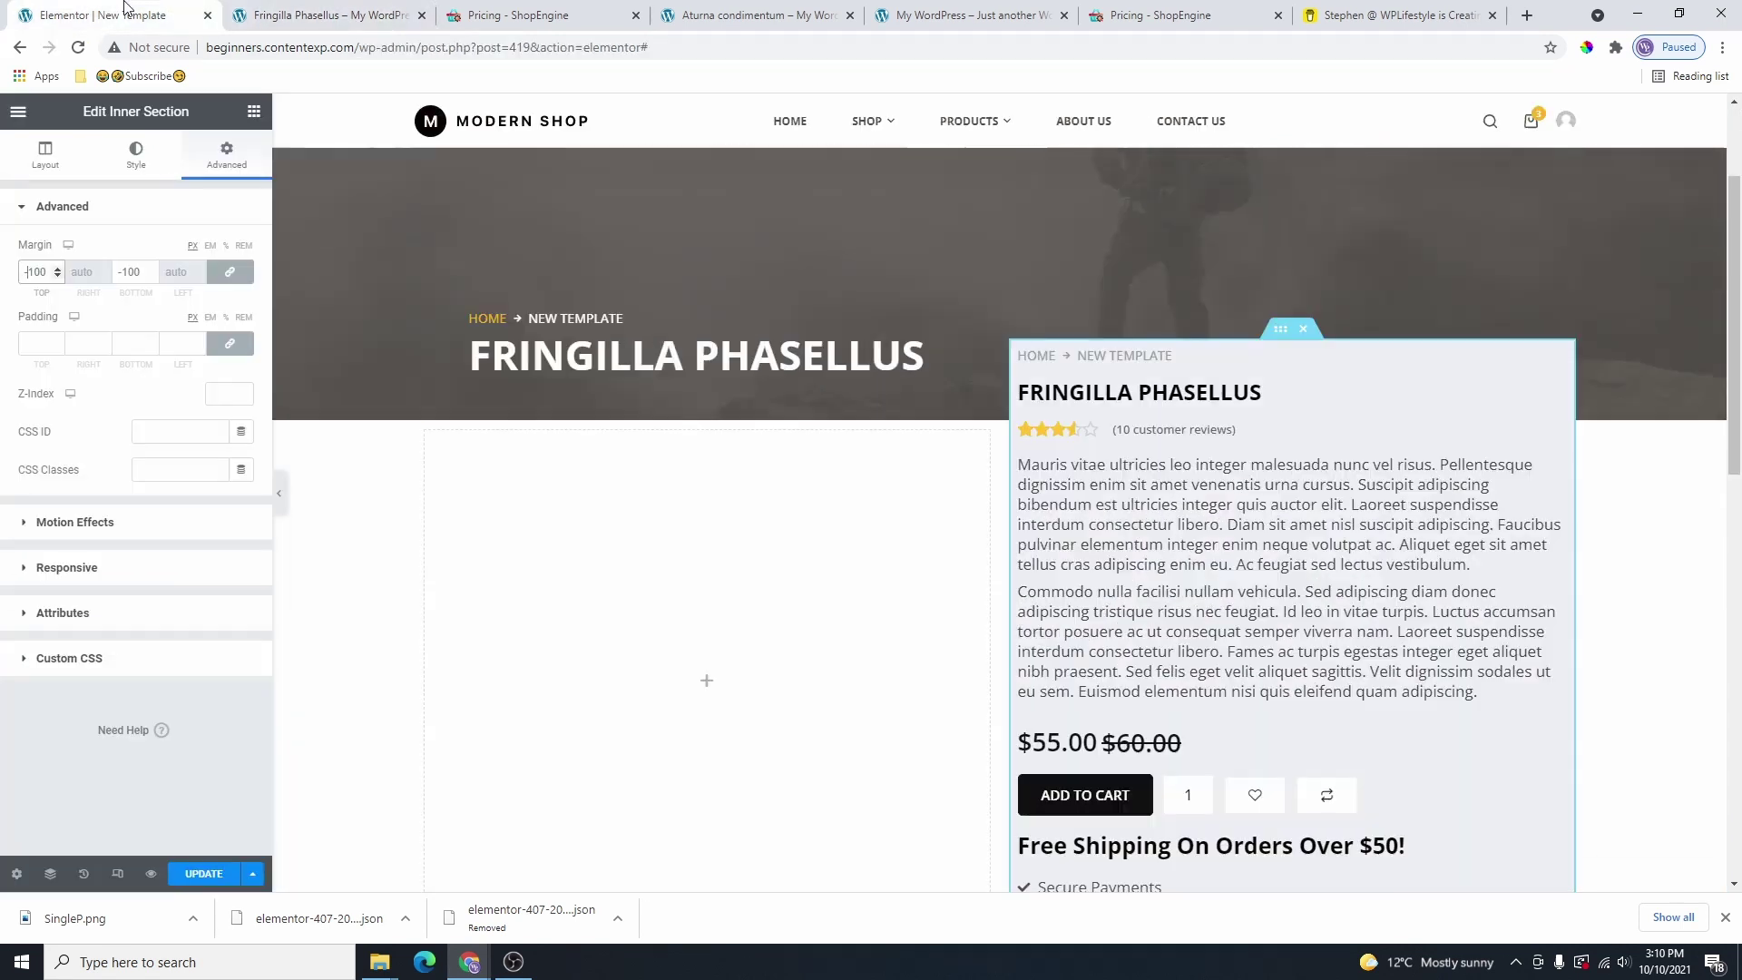
click(281, 499)
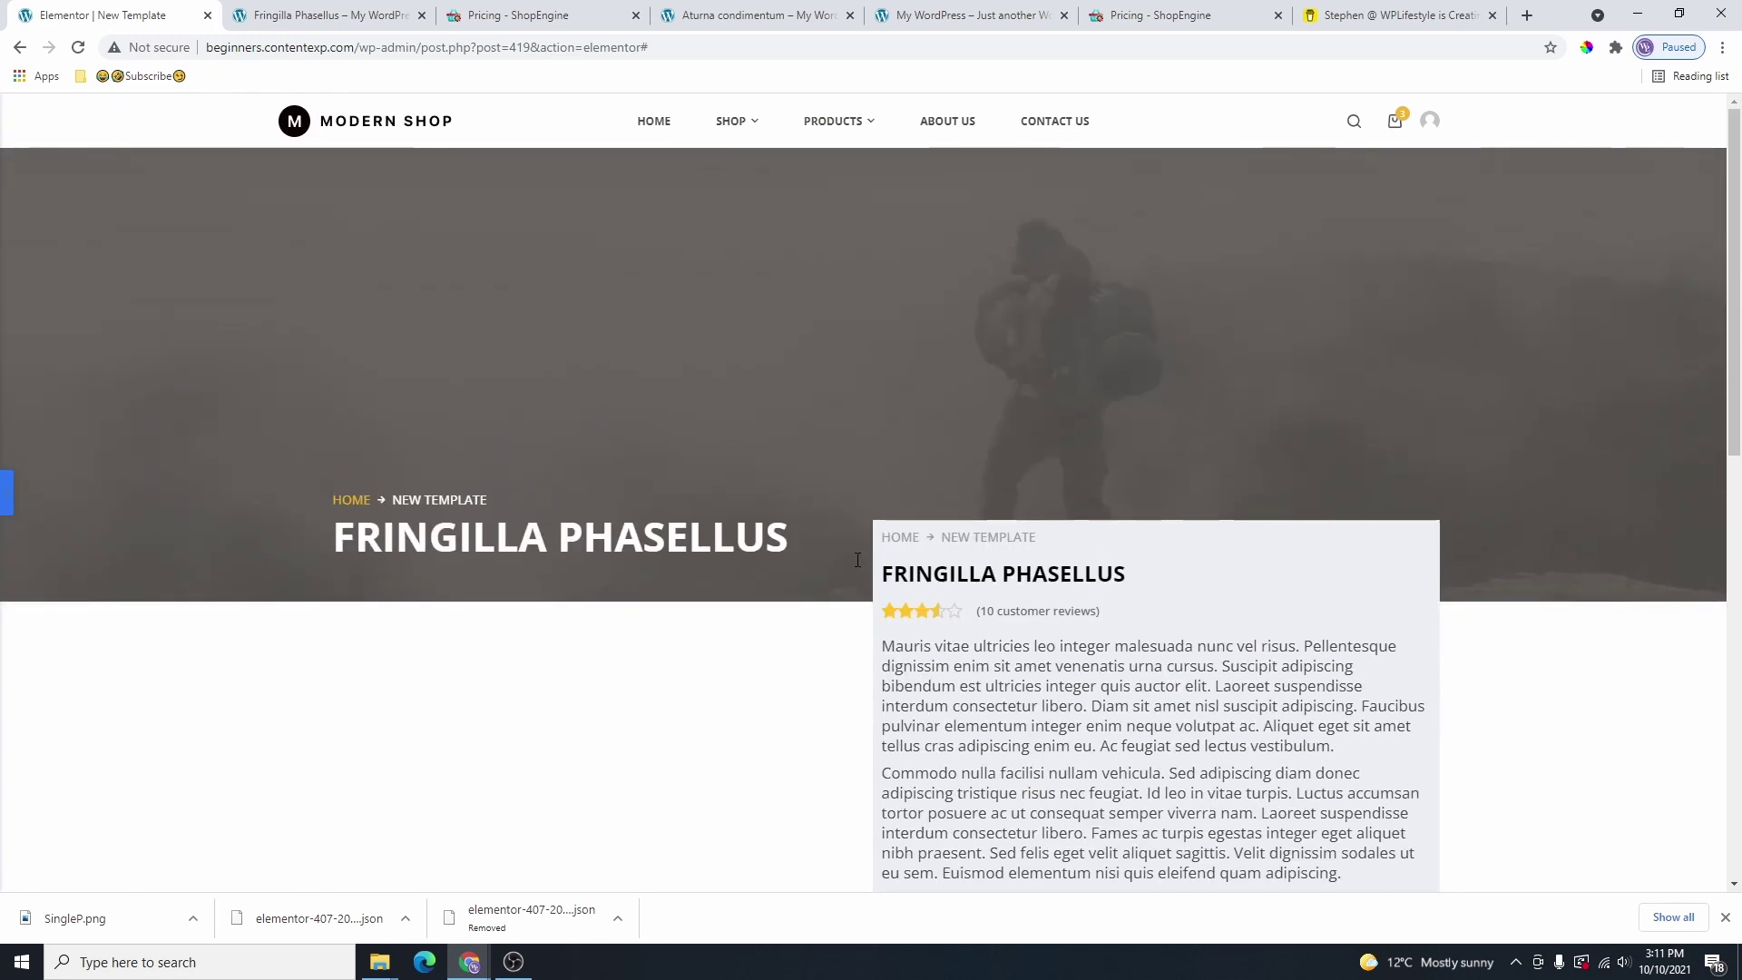
key(ctrl+p)
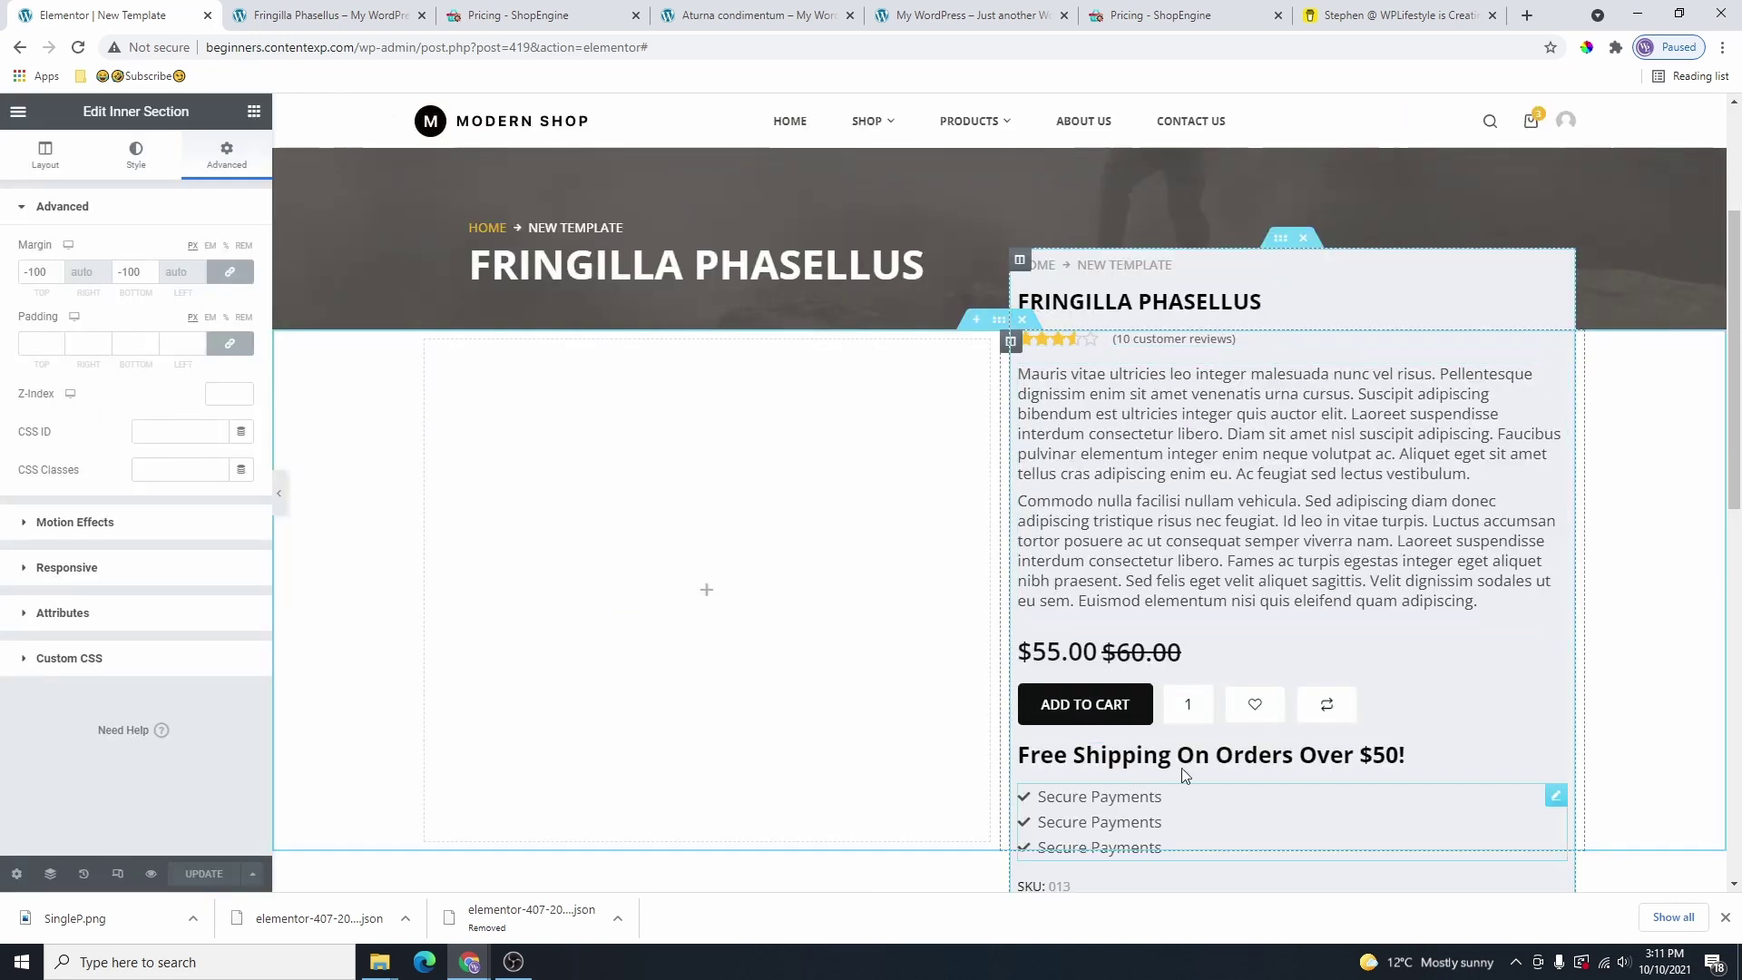
scroll(1181, 768, down, 3)
scroll(1430, 616, up, 5)
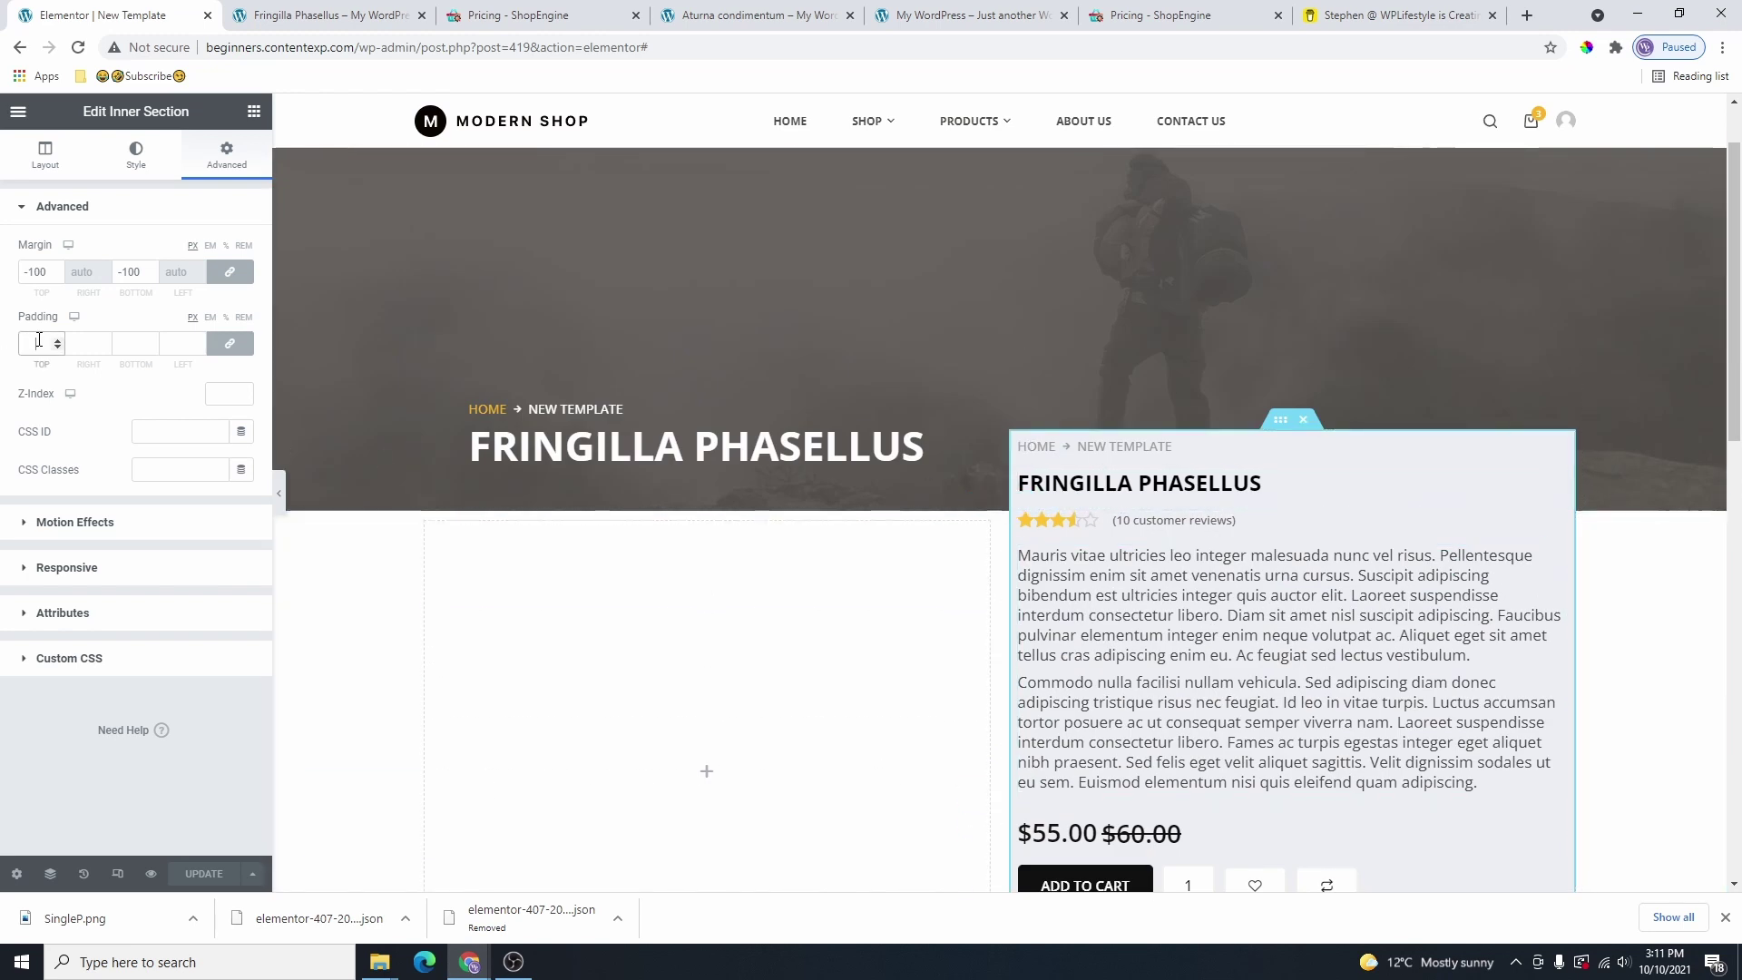
text(25)
scroll(908, 590, down, 3)
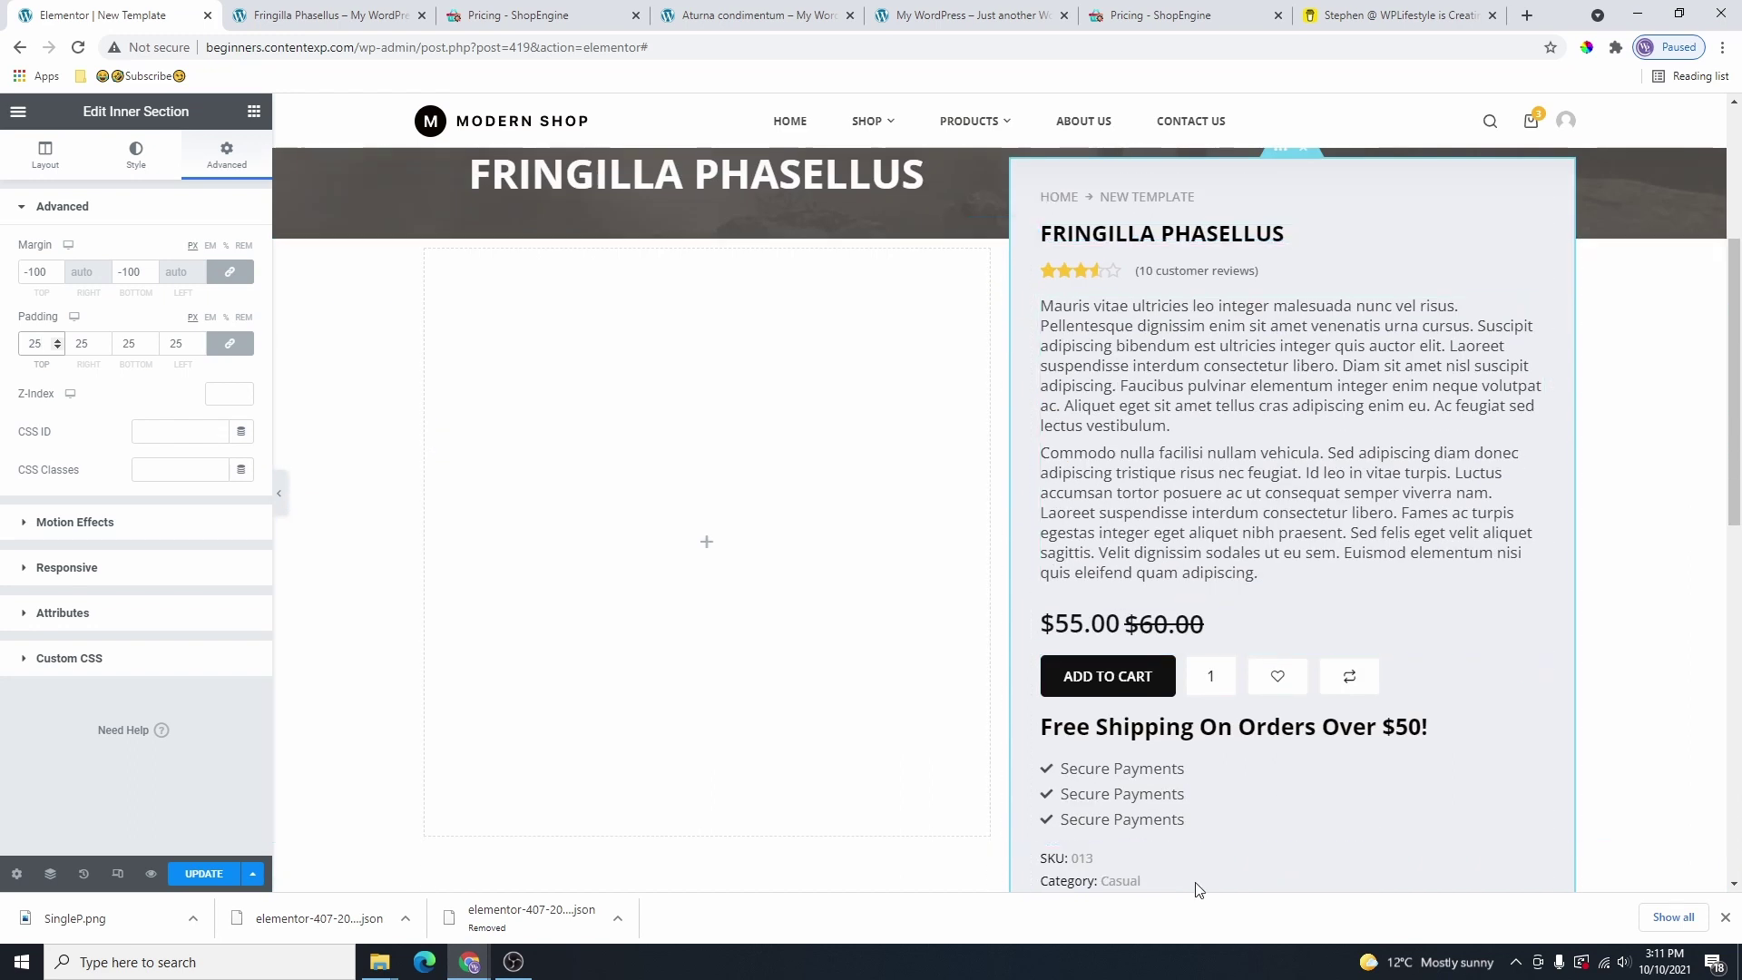
Add the Product Images widget to the empty column beside the product details box.
scroll(1270, 789, down, 4)
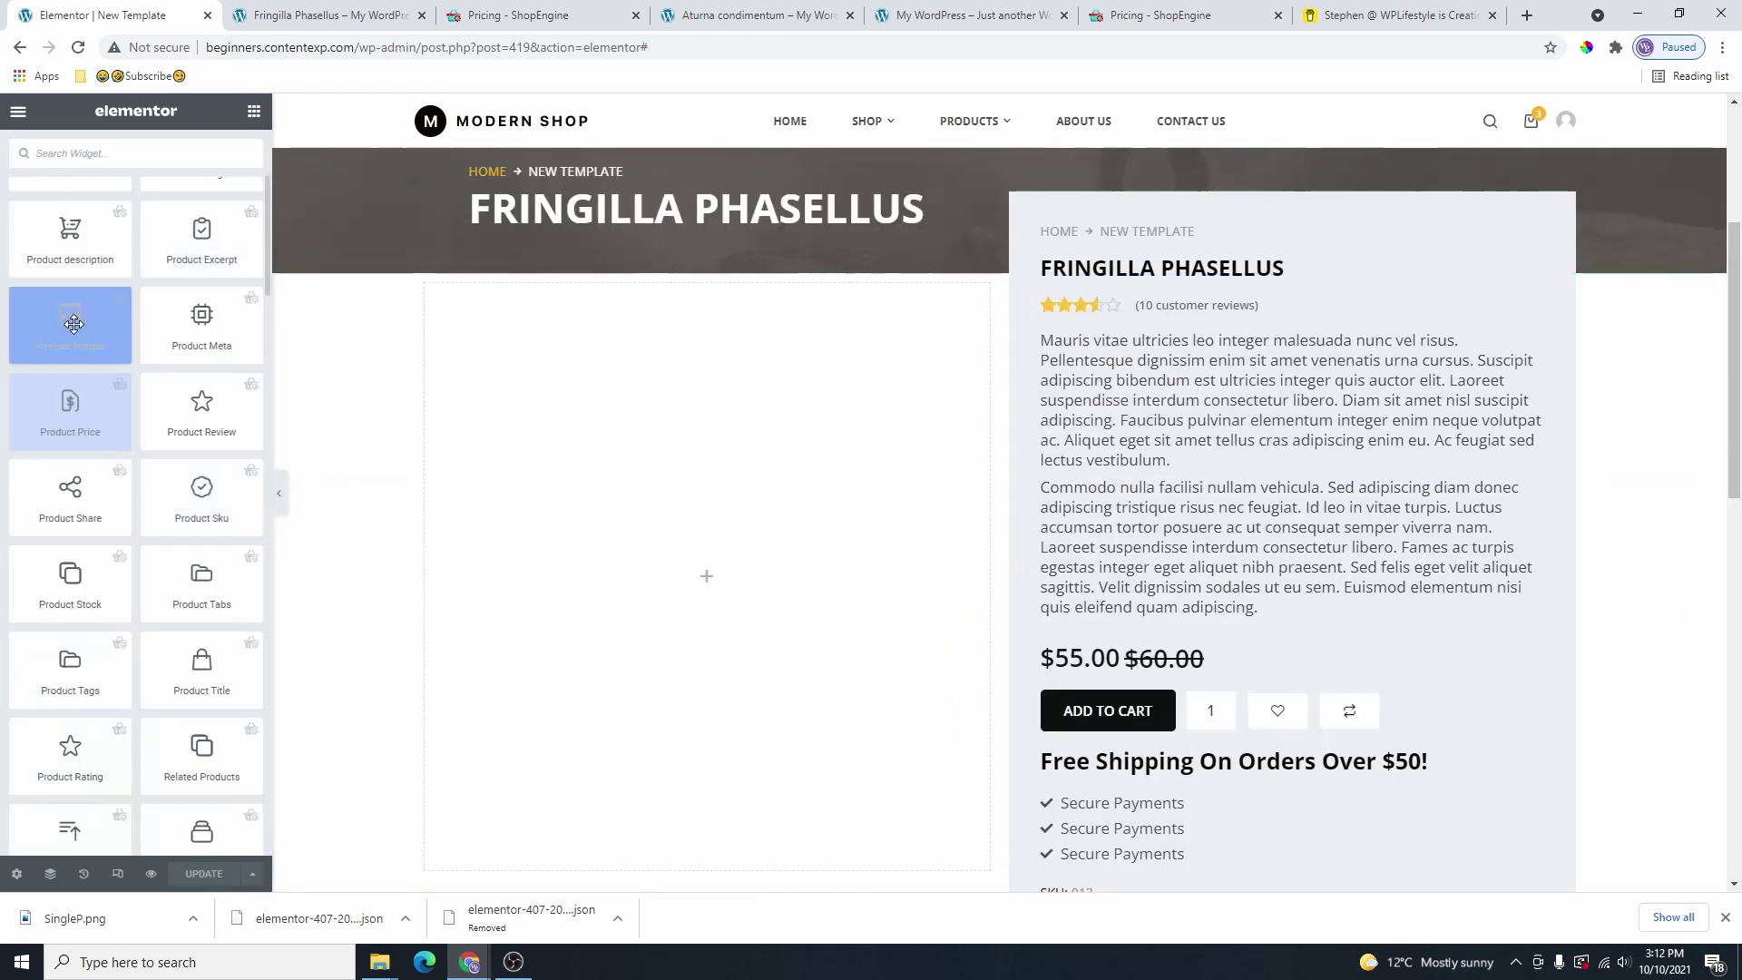
drag(70, 322, 748, 558)
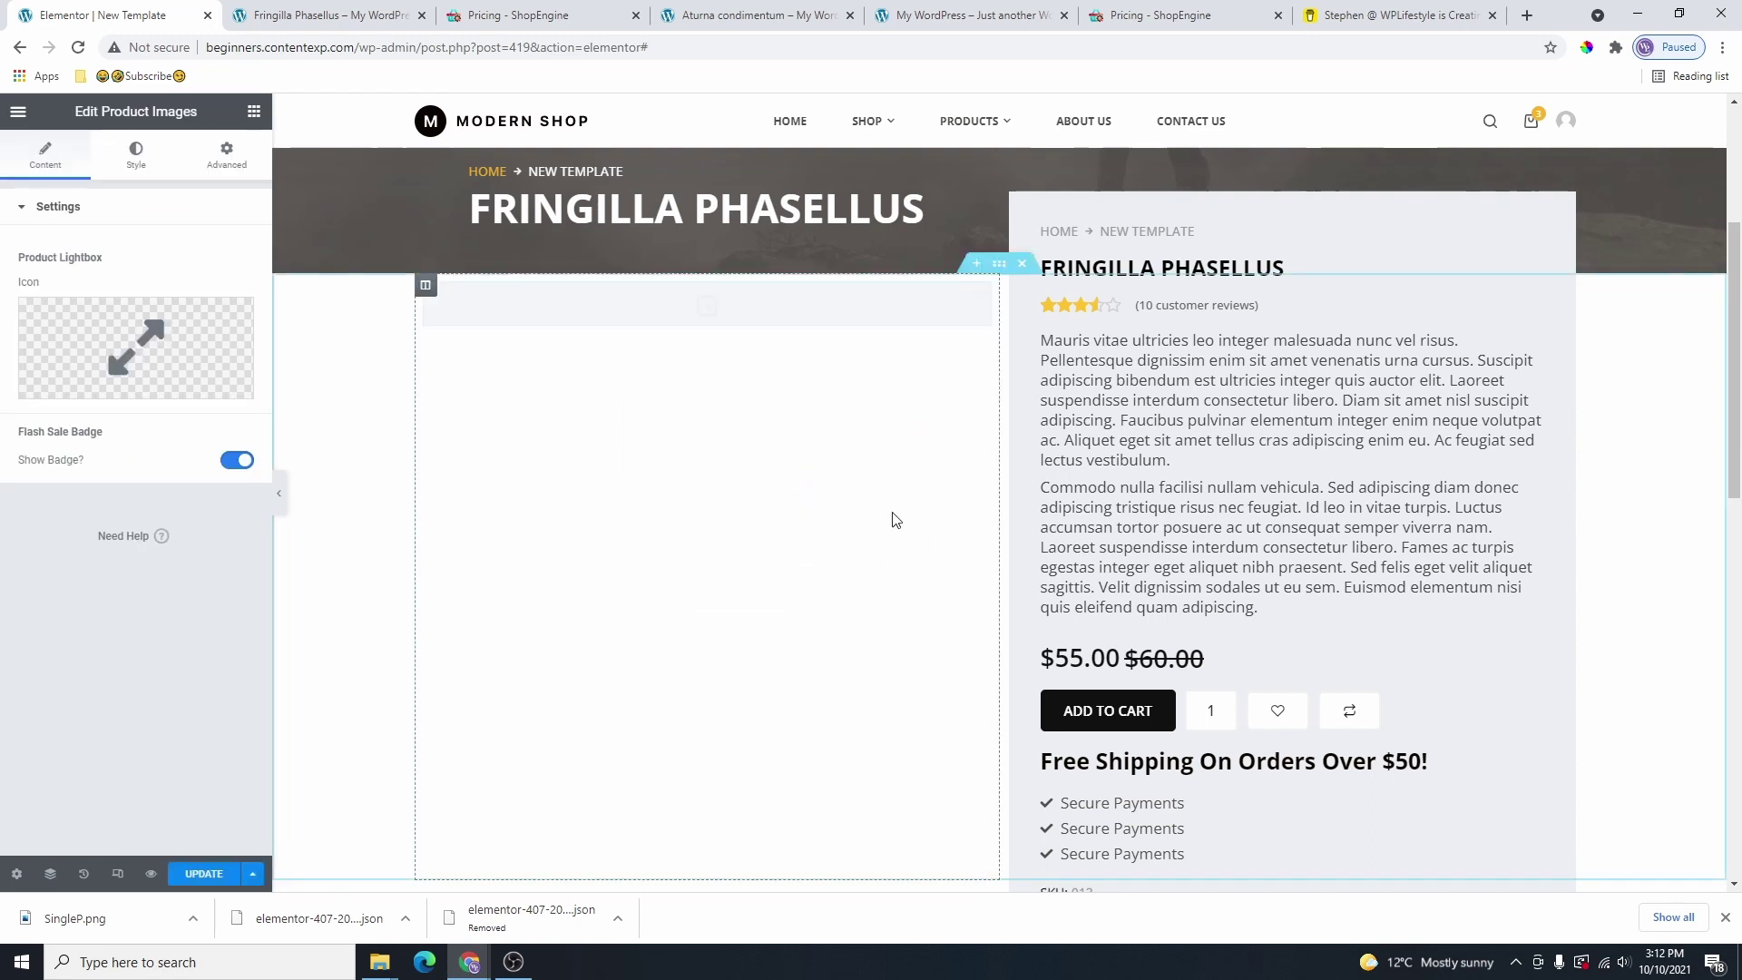
scroll(780, 468, down, 1)
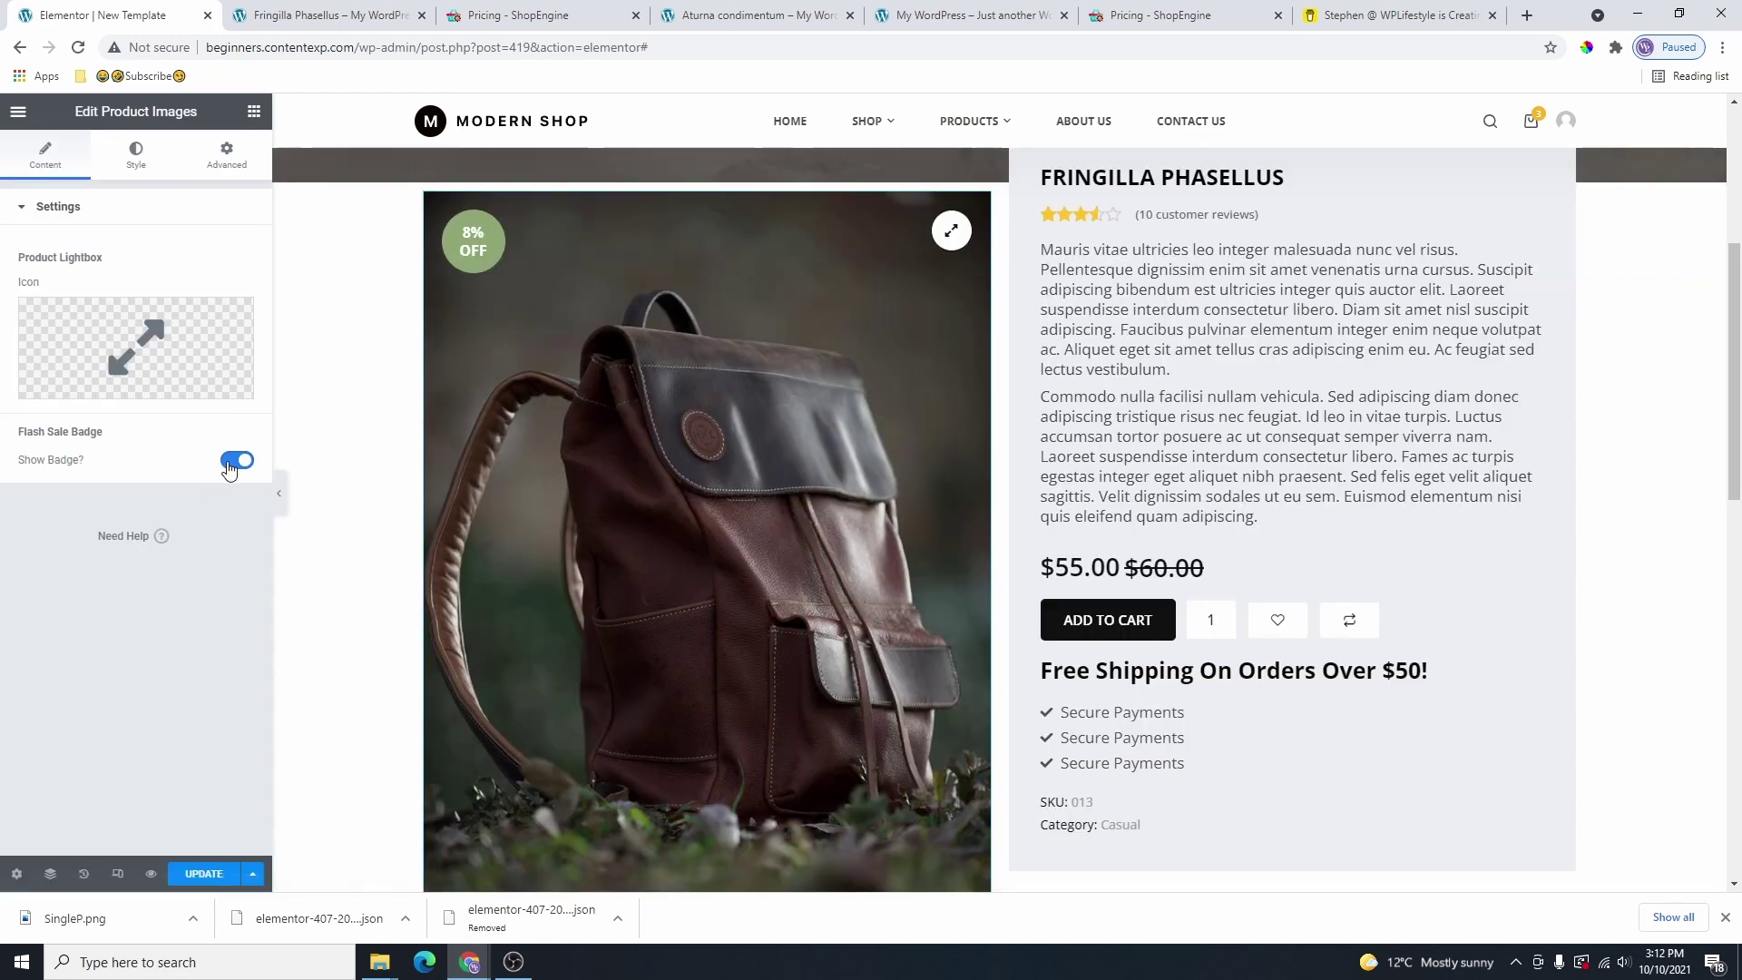
scroll(478, 501, up, 3)
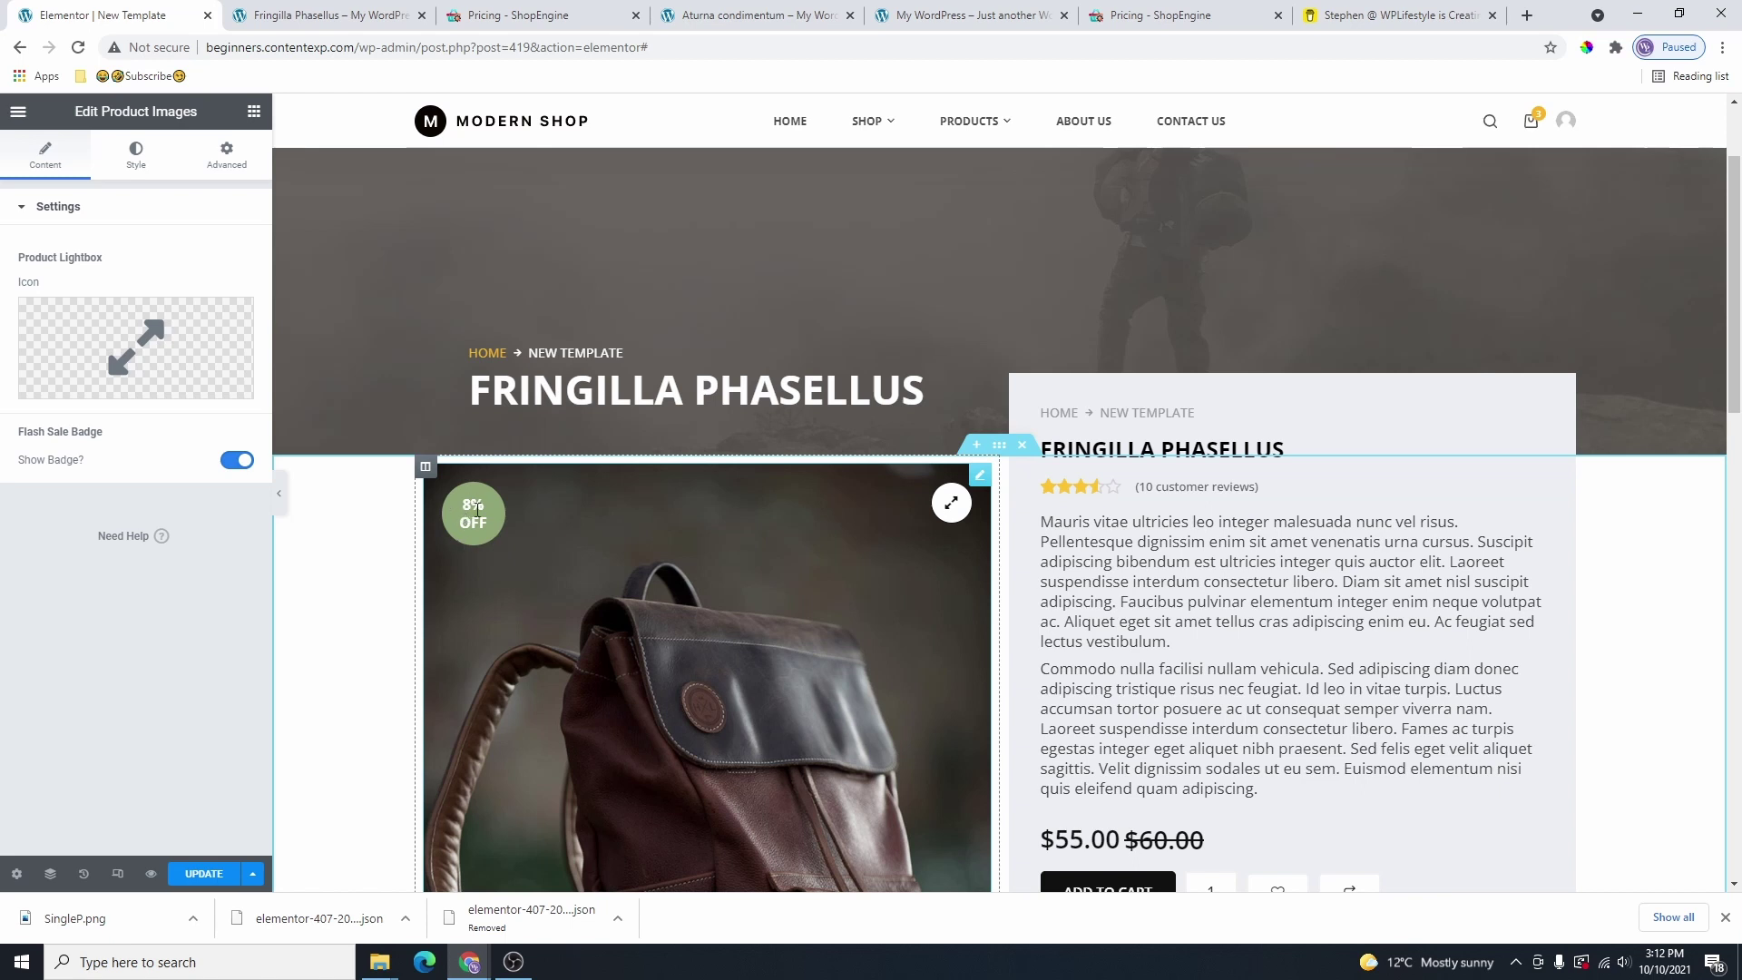
Try hiding the flash sale badge on the product image, and turn it back on.
click(237, 460)
scroll(526, 581, down, 2)
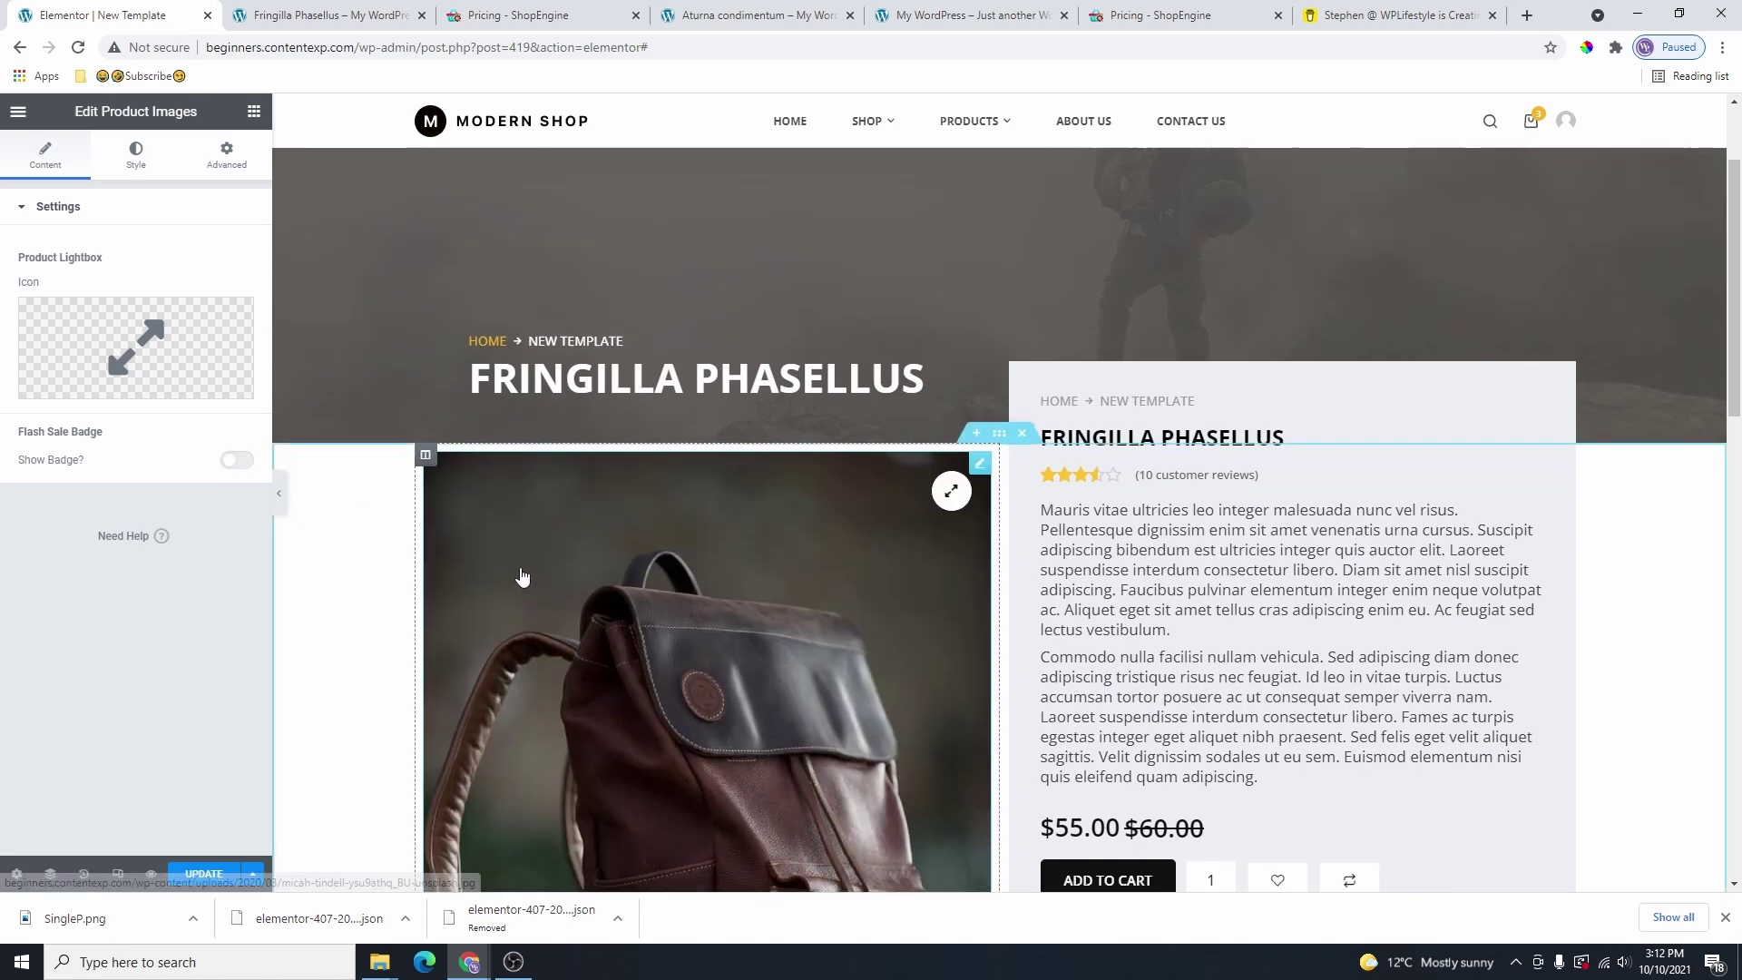
click(236, 460)
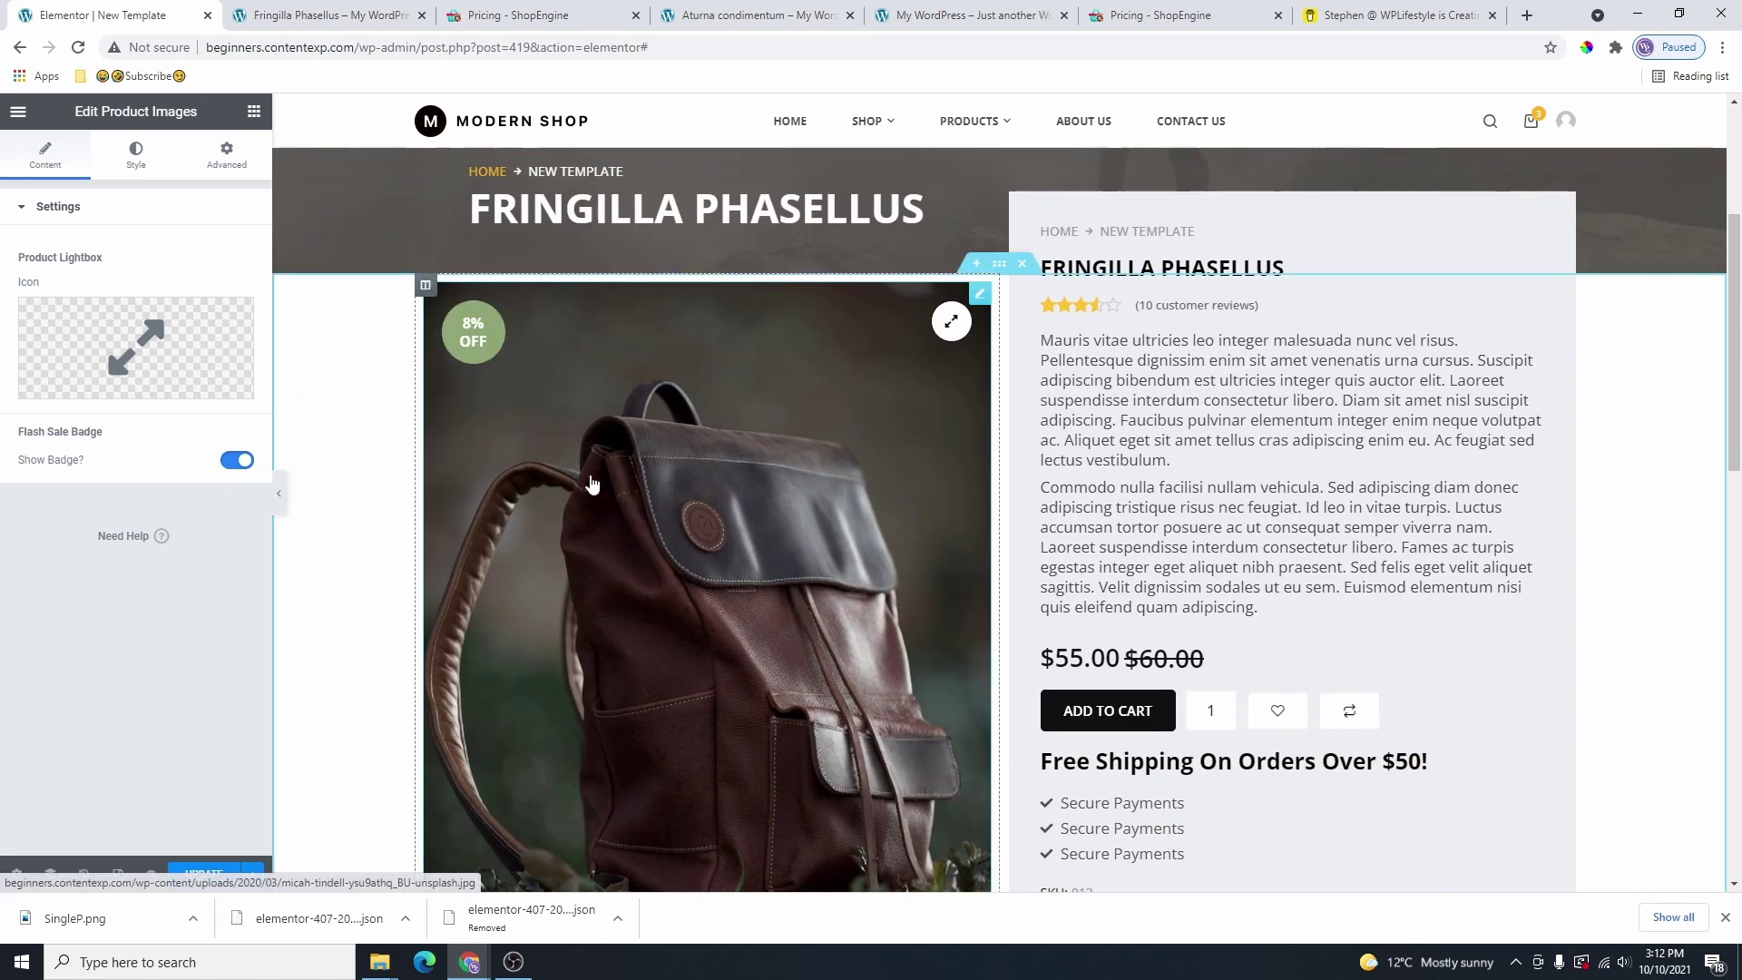
Review the Product Images style settings and compare the previewed template with the finished product page.
scroll(760, 482, down, 4)
scroll(760, 481, up, 3)
click(136, 156)
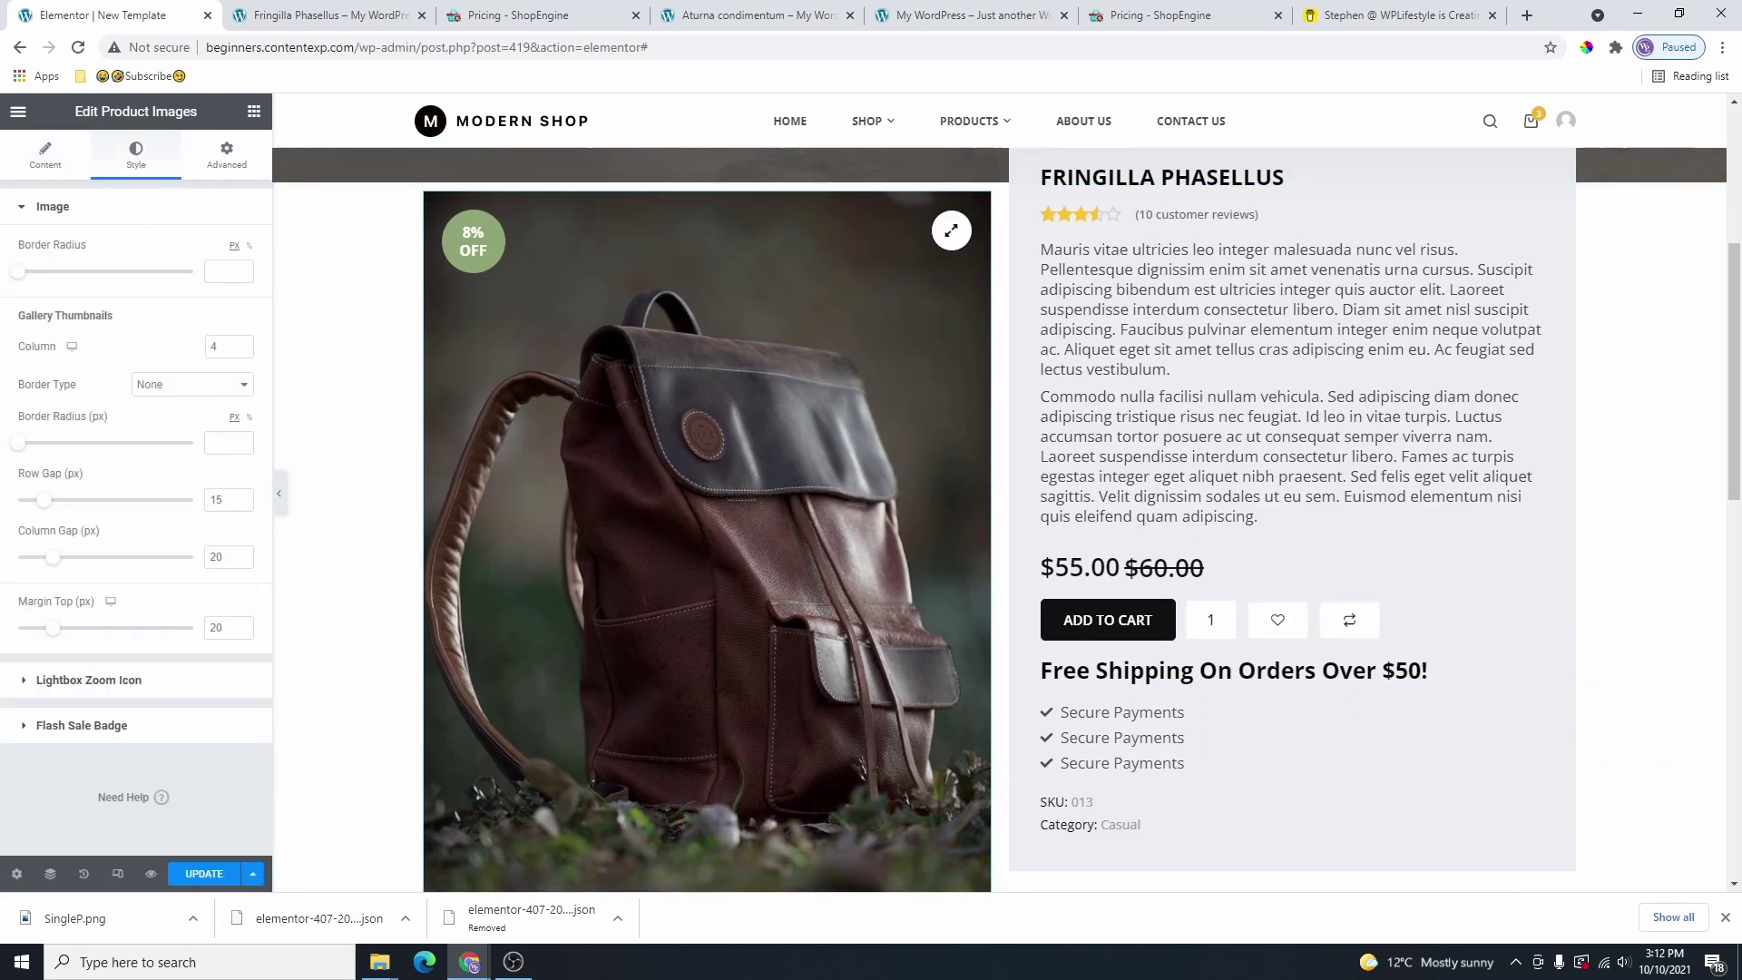
scroll(584, 575, up, 2)
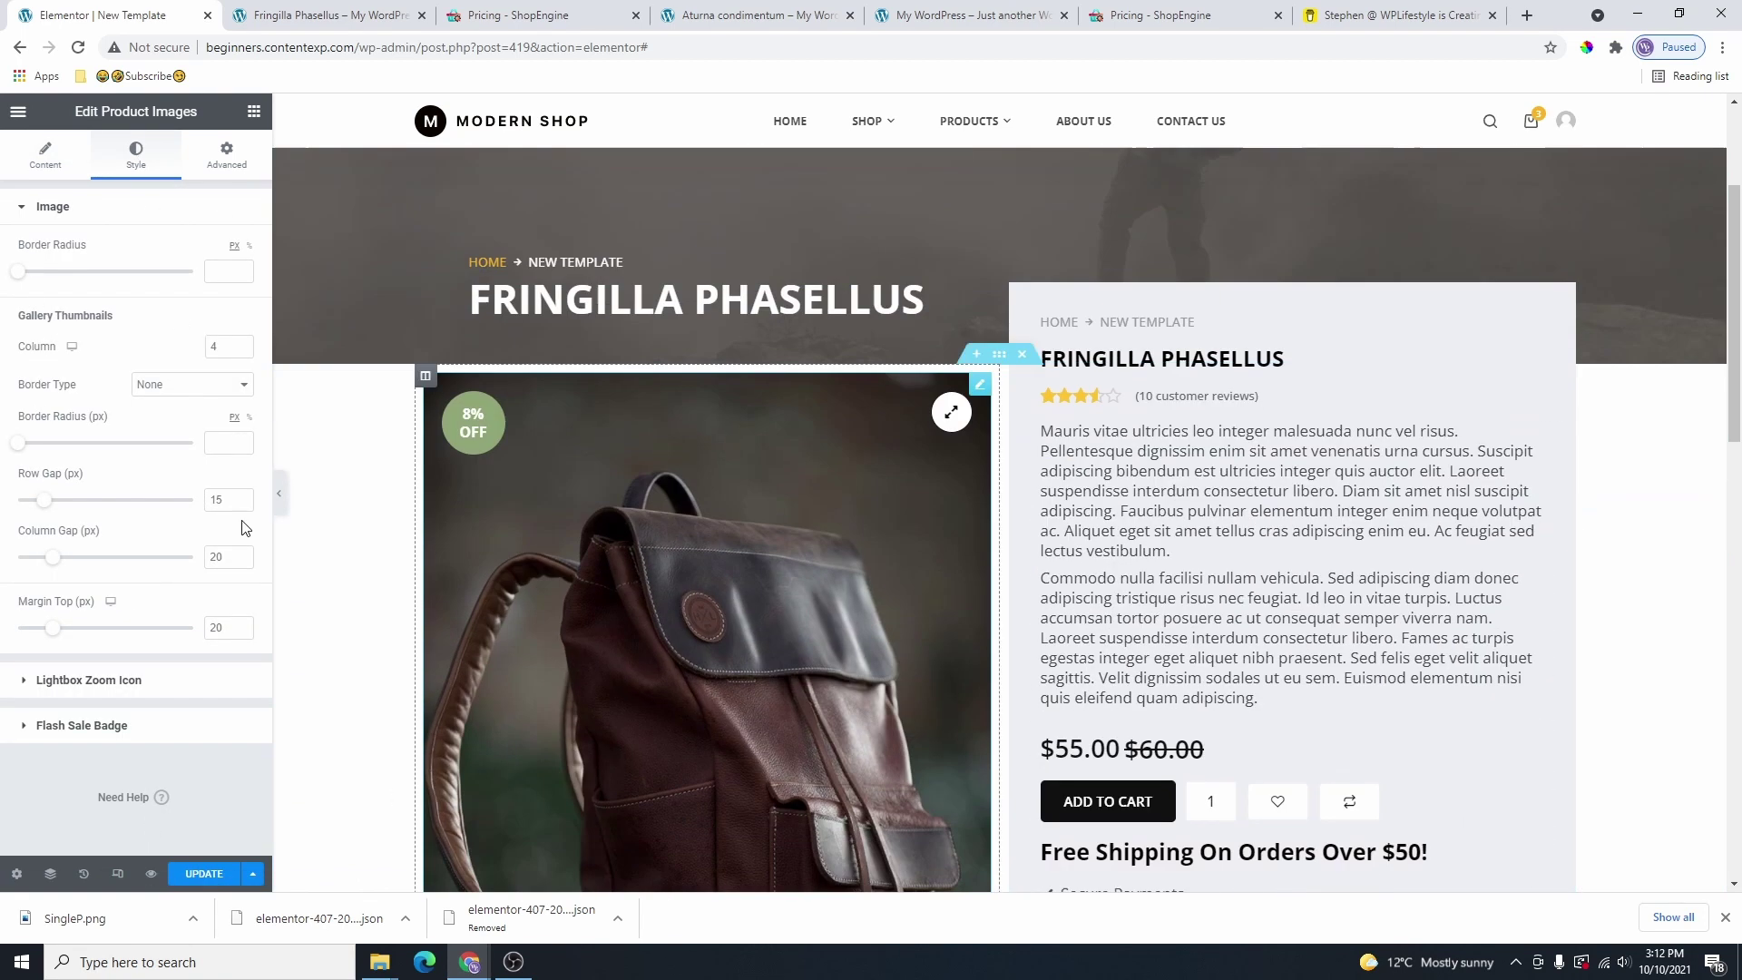
click(279, 493)
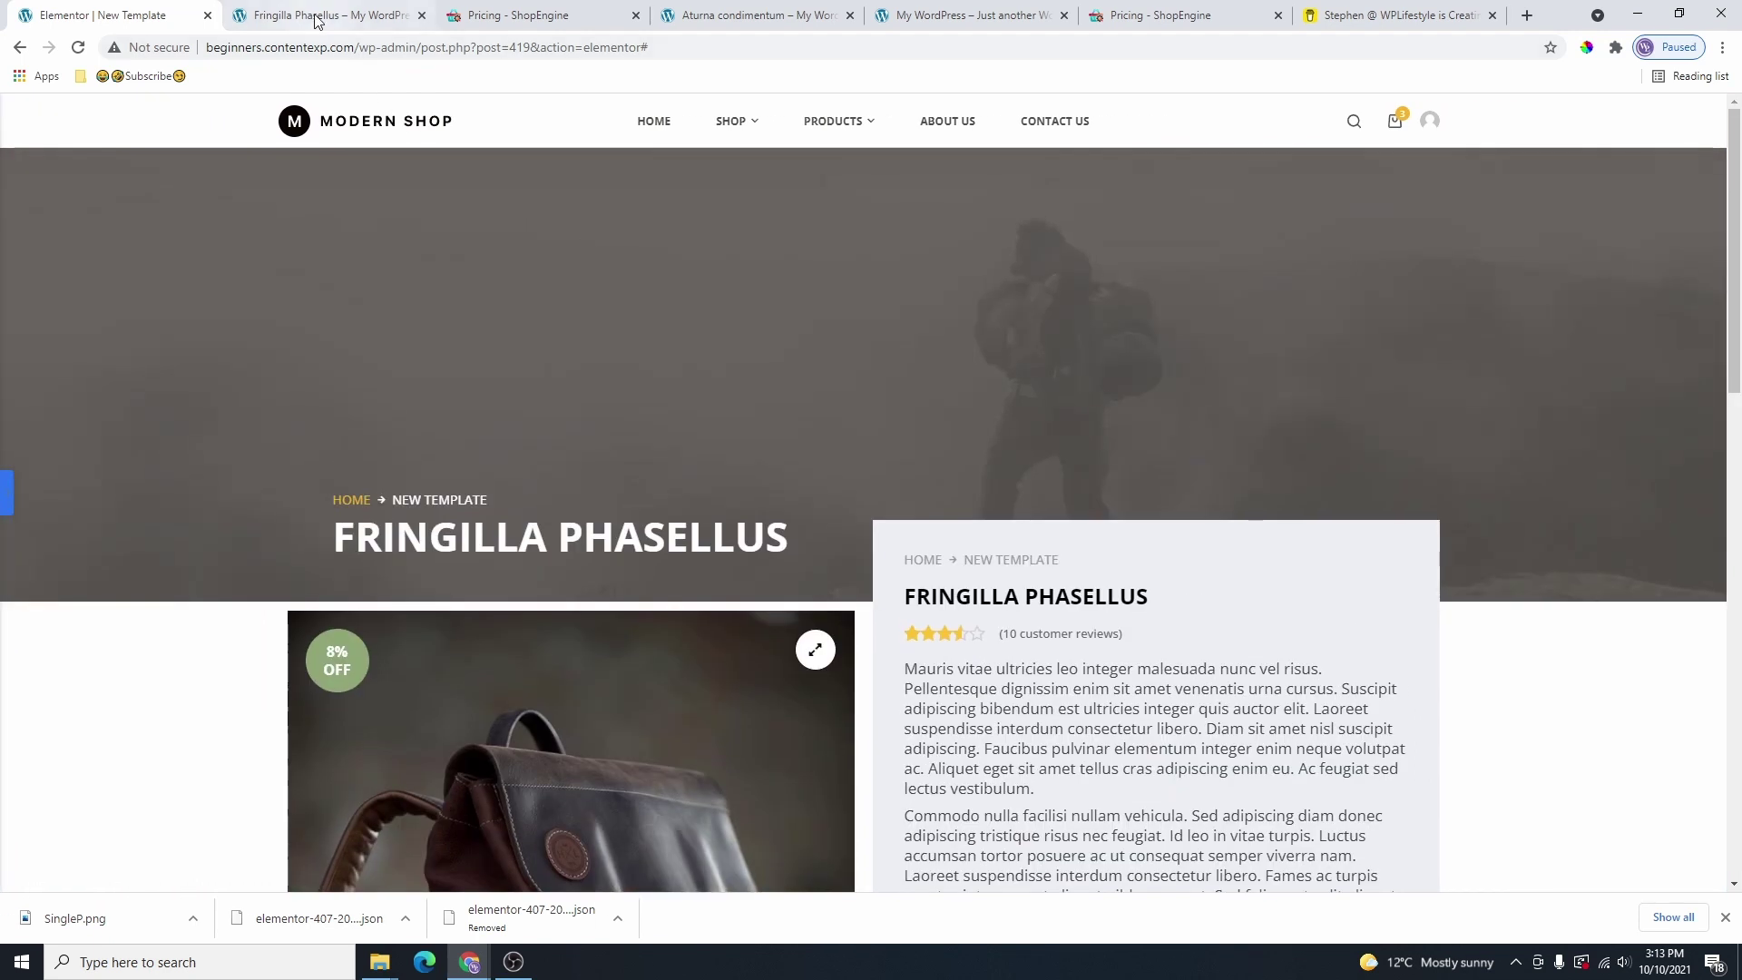
click(315, 16)
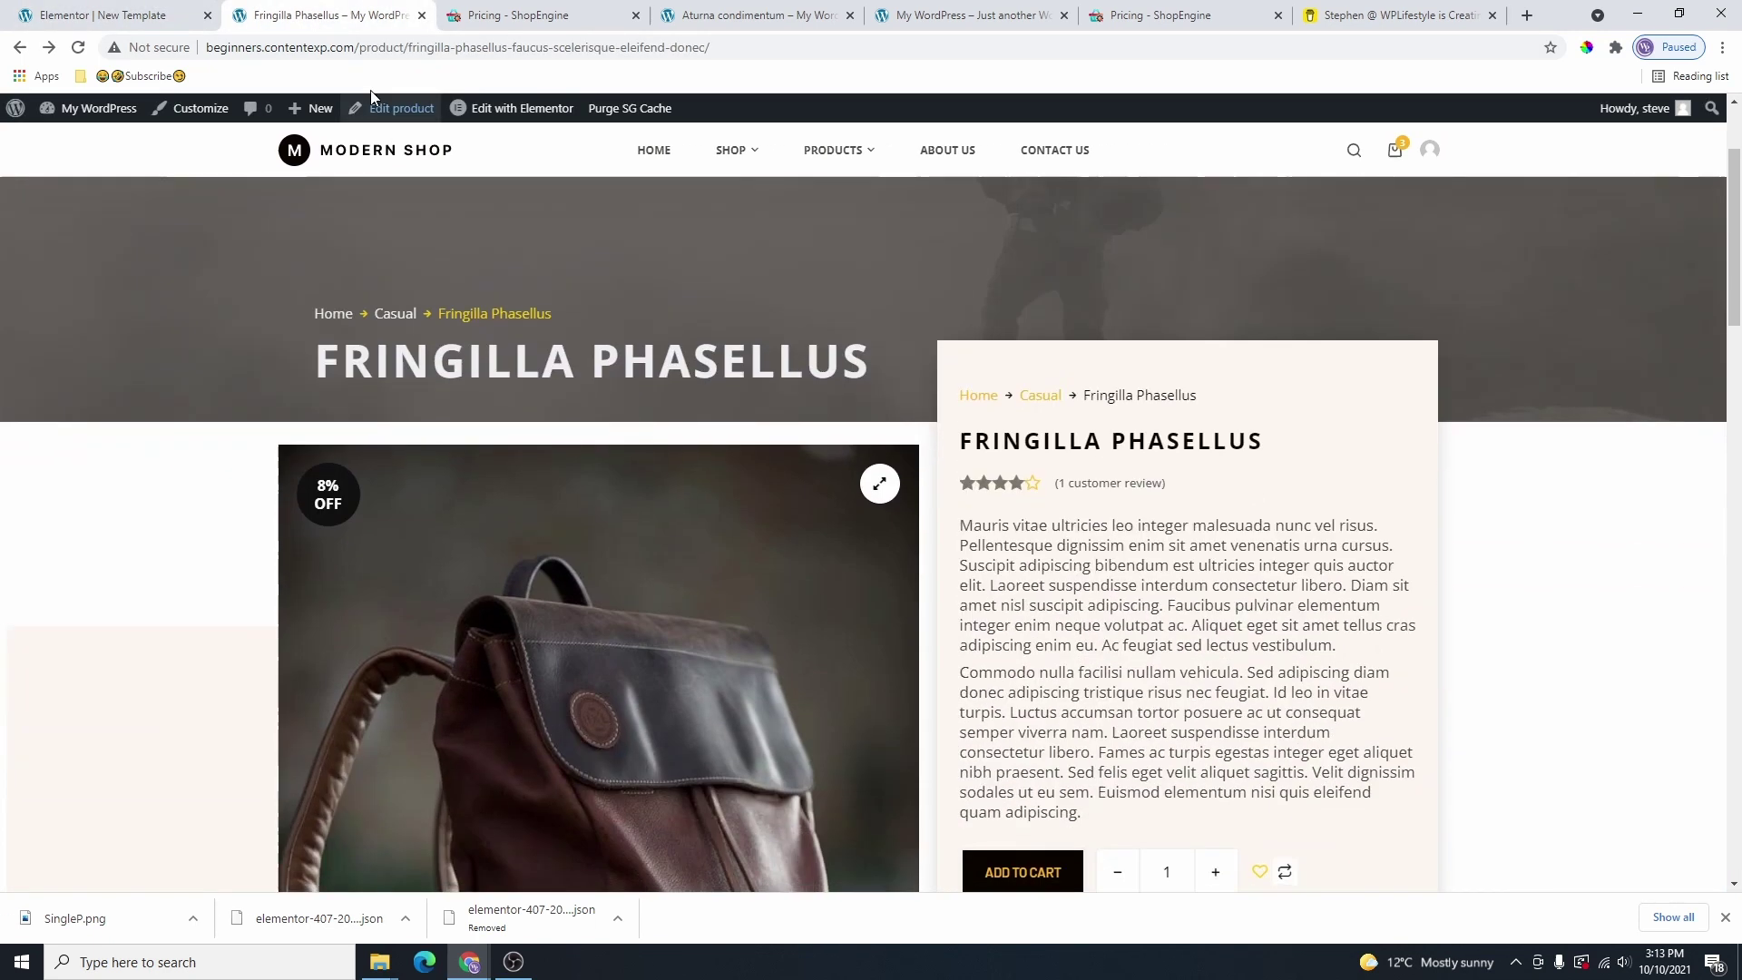
click(155, 11)
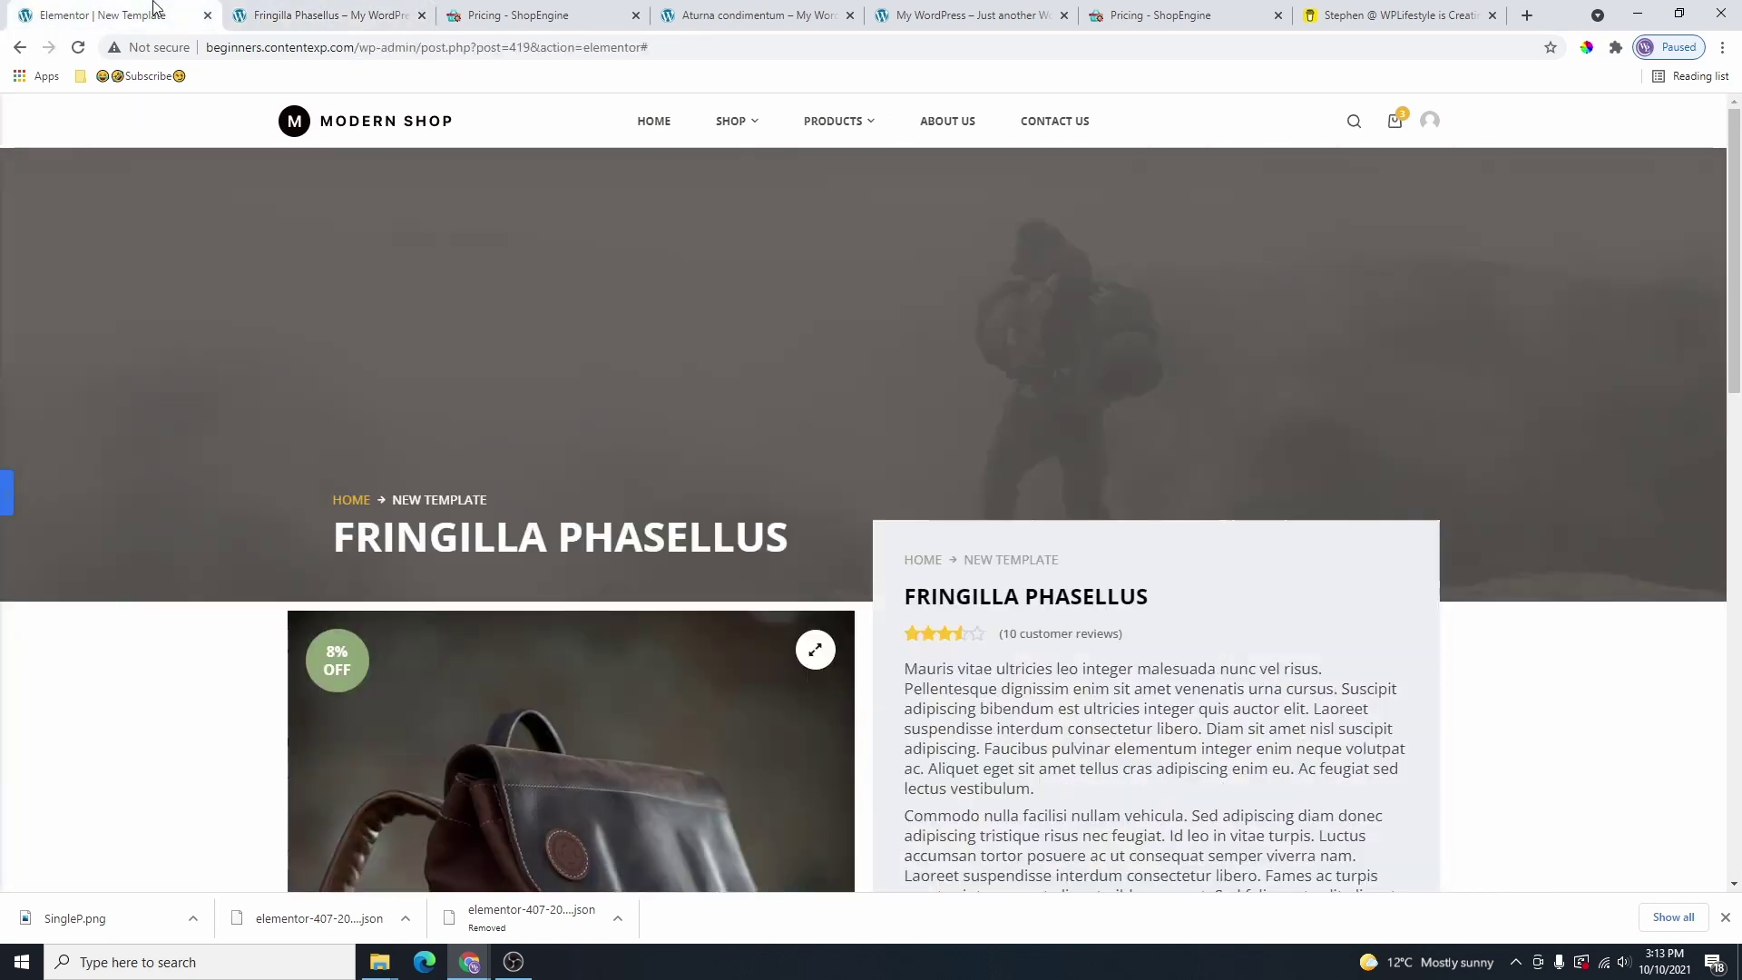
Examine what the finished product page contains below the product image and compare it with the template.
scroll(1211, 270, down, 6)
scroll(1098, 527, down, 4)
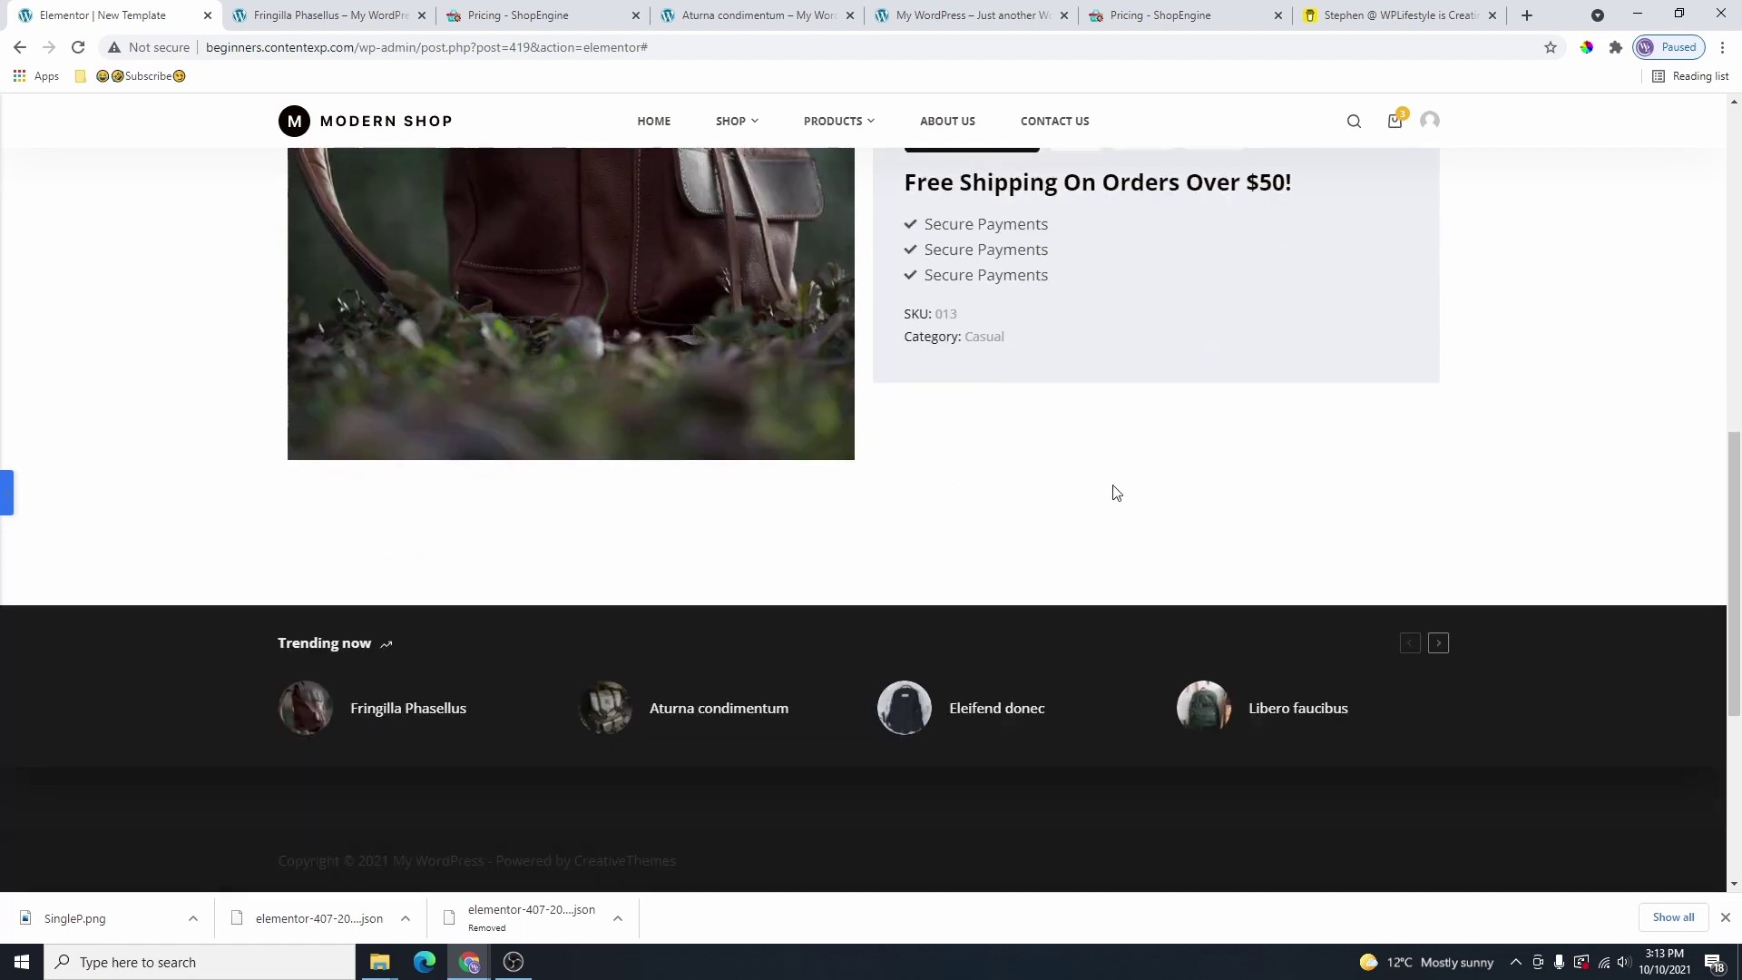
key(ctrl+Tab)
scroll(677, 483, down, 12)
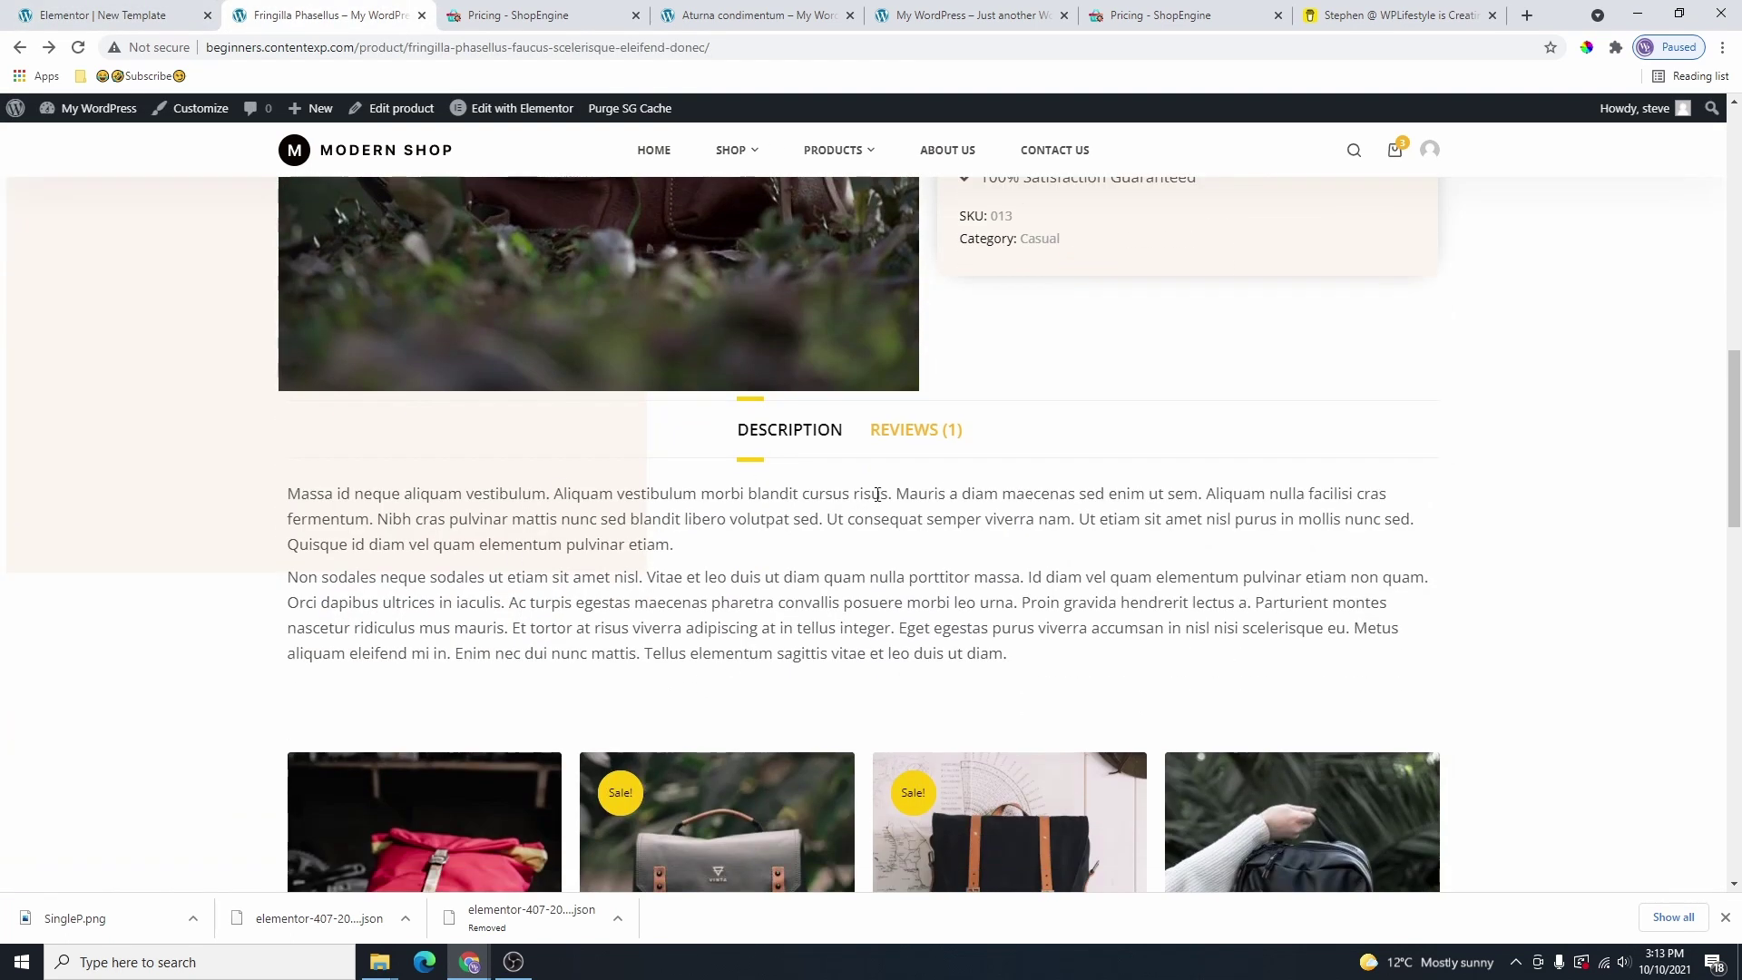
scroll(878, 495, down, 8)
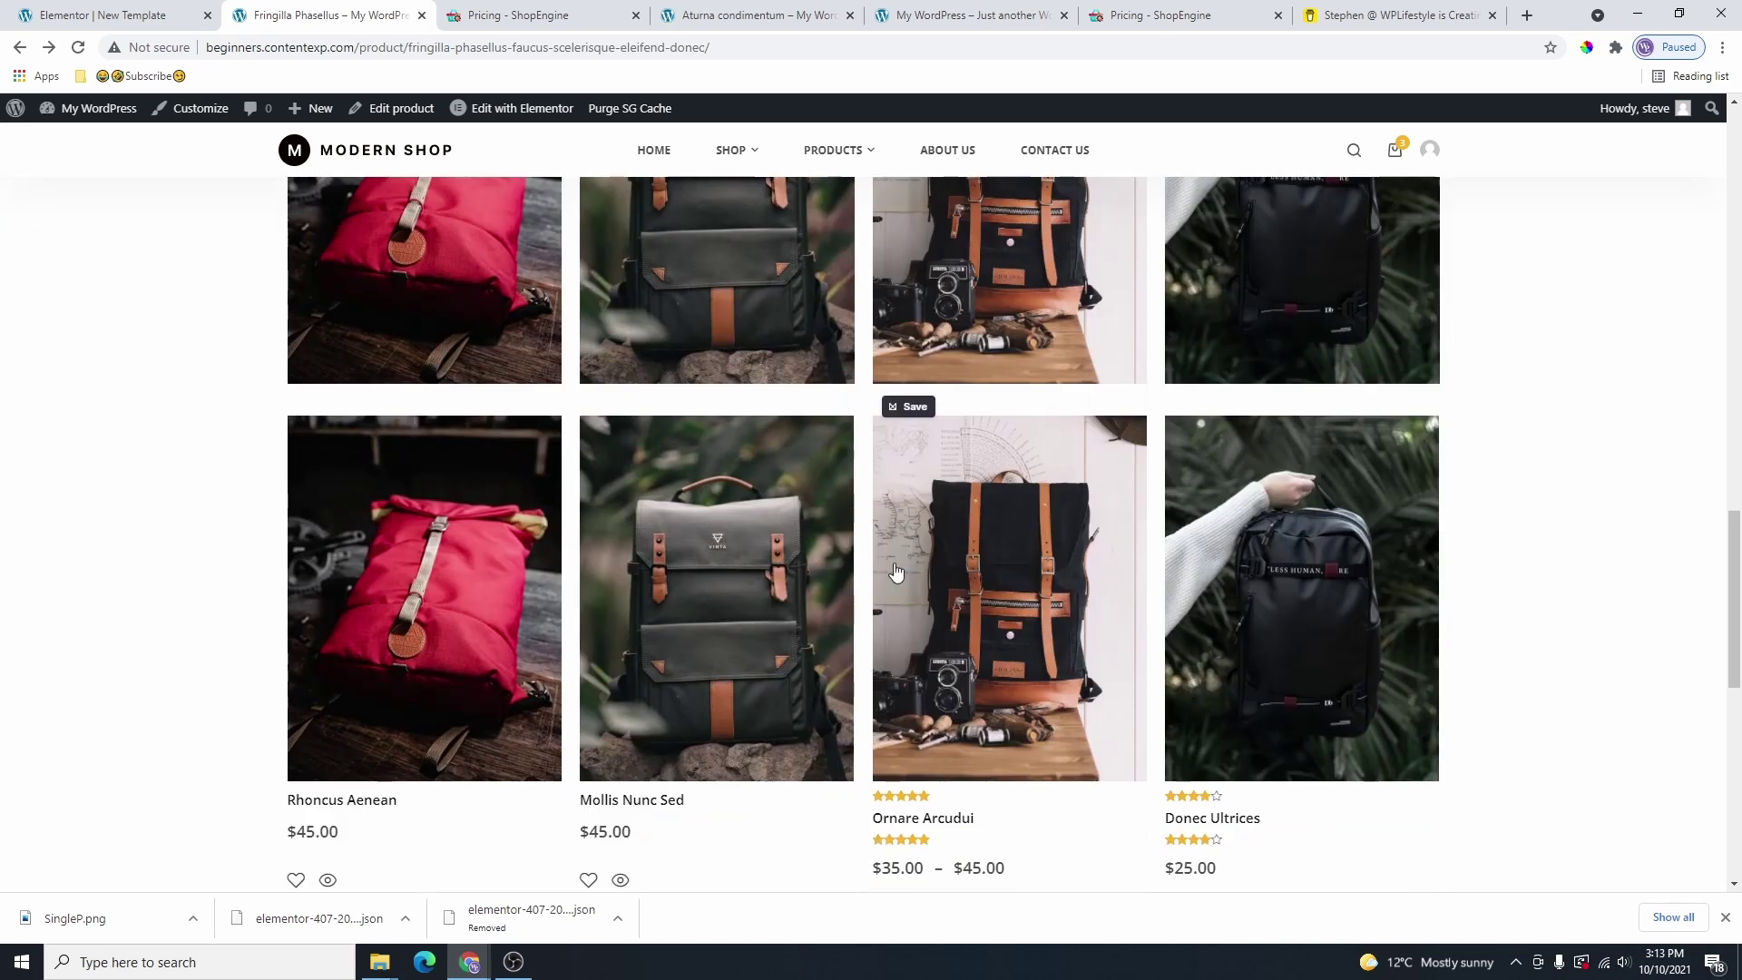
scroll(896, 572, up, 3)
click(118, 22)
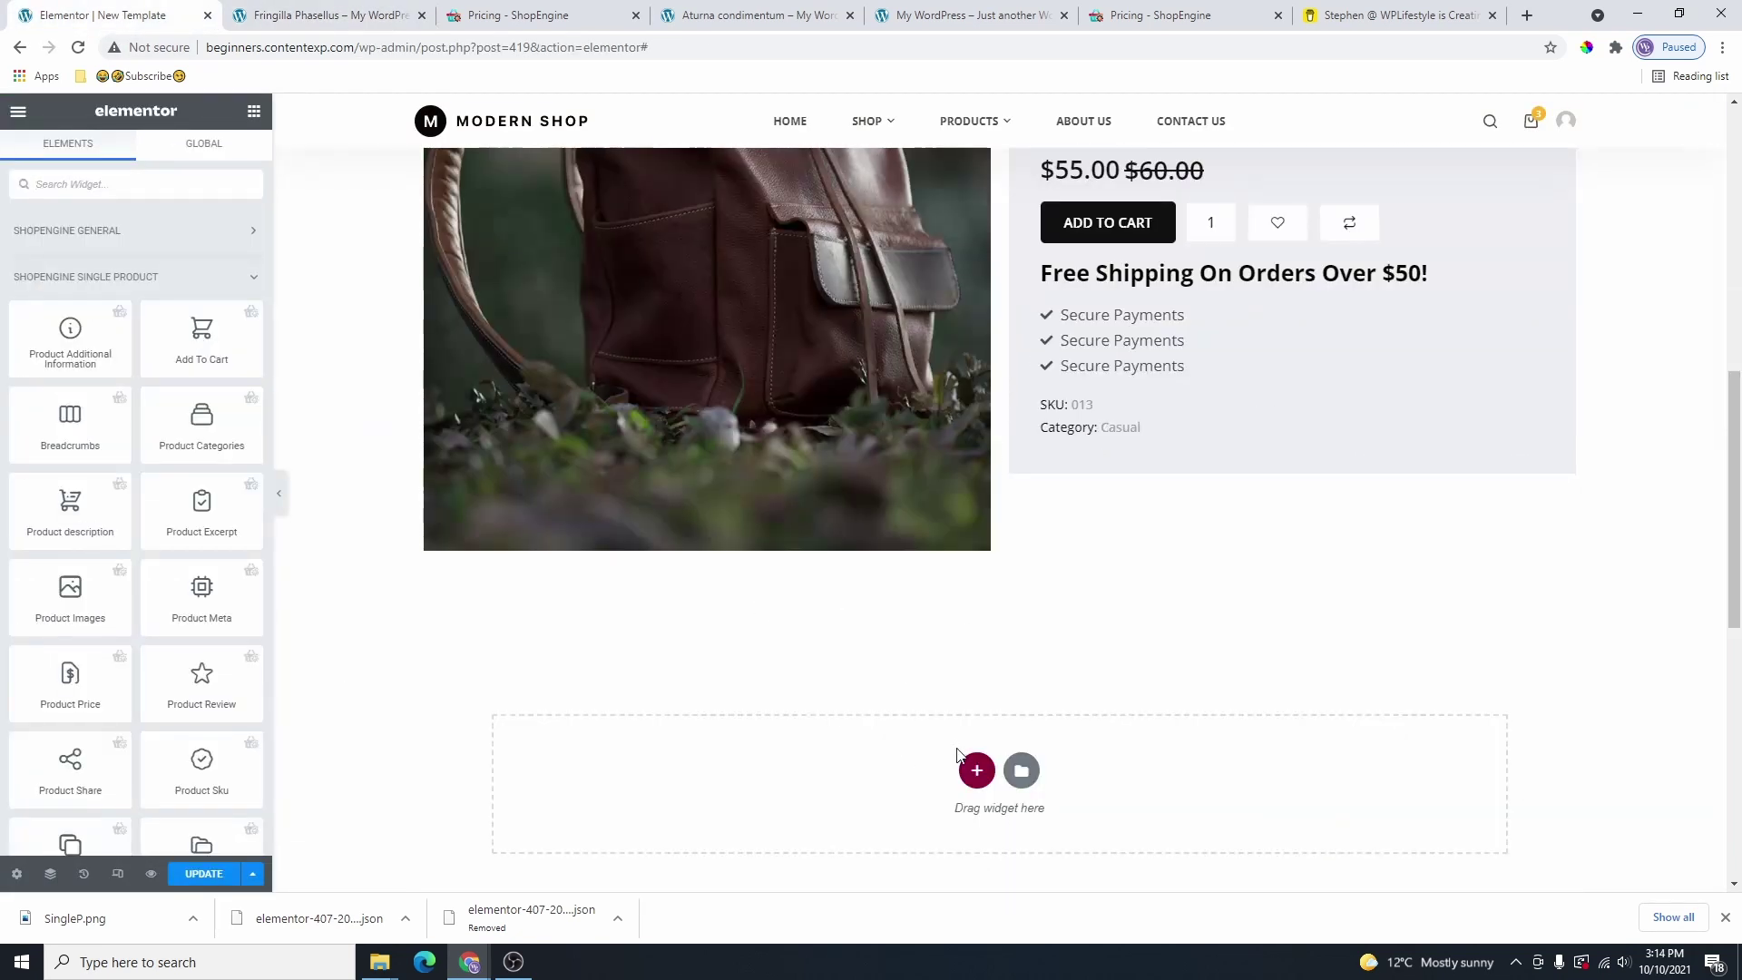
Add a single-column section below the product details and place the Product Tabs widget in it.
click(974, 768)
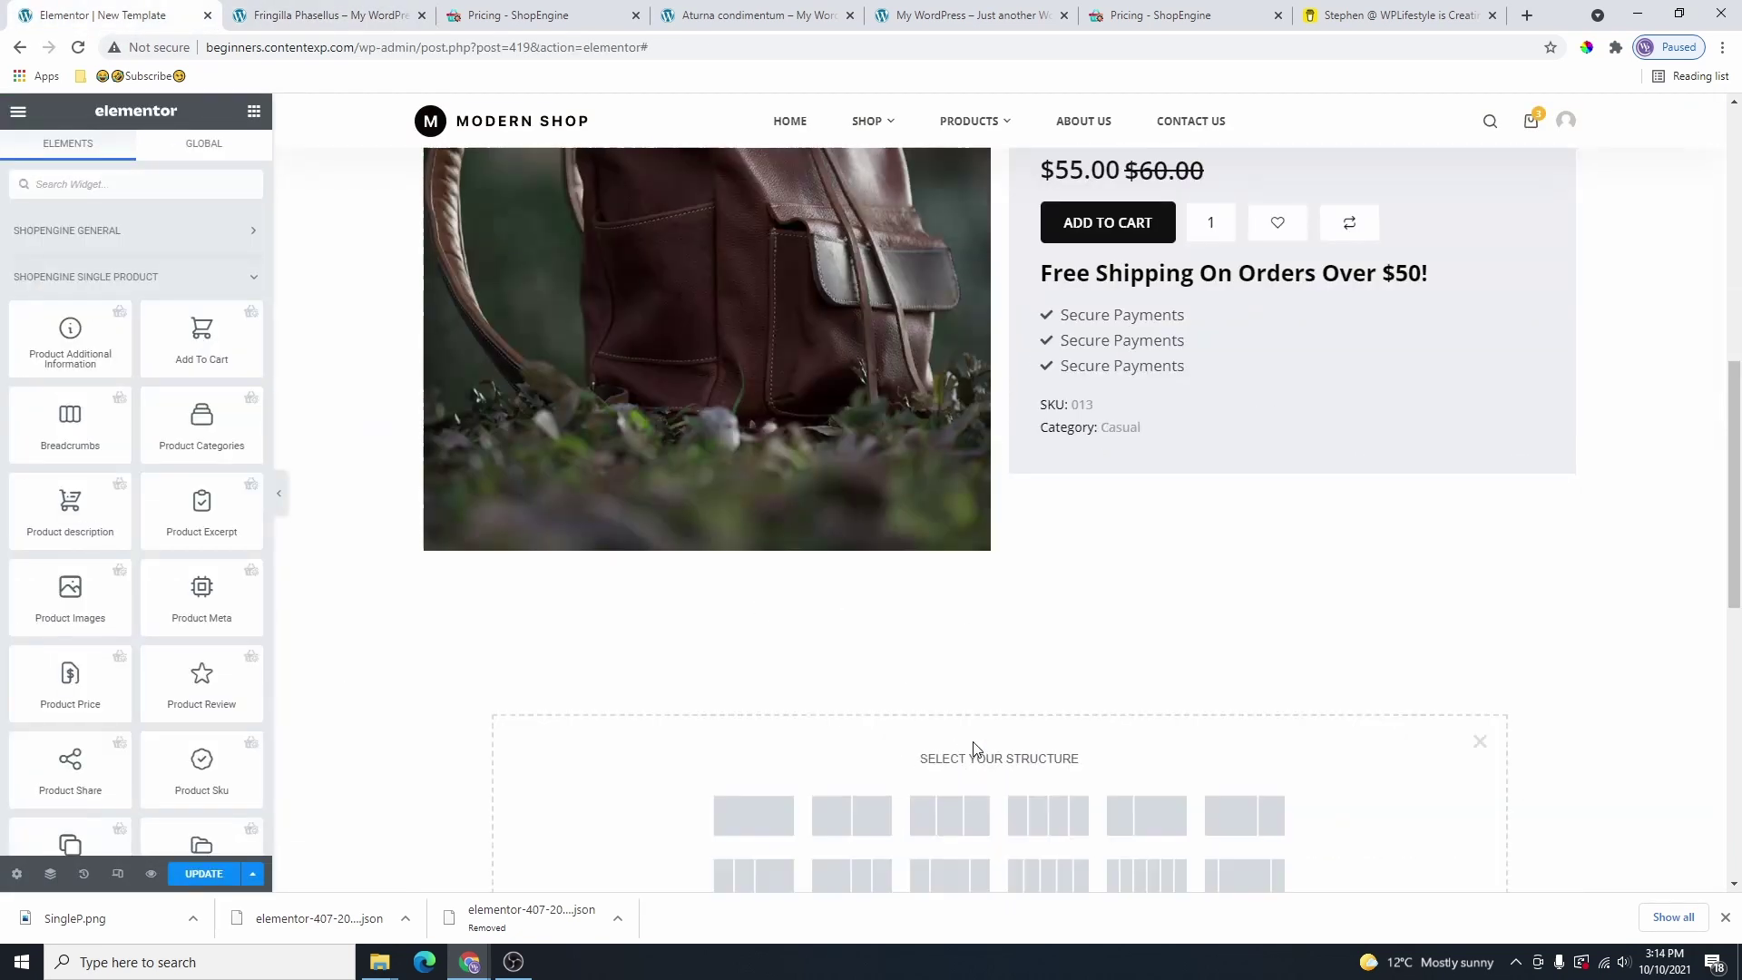
click(774, 830)
scroll(559, 694, down, 2)
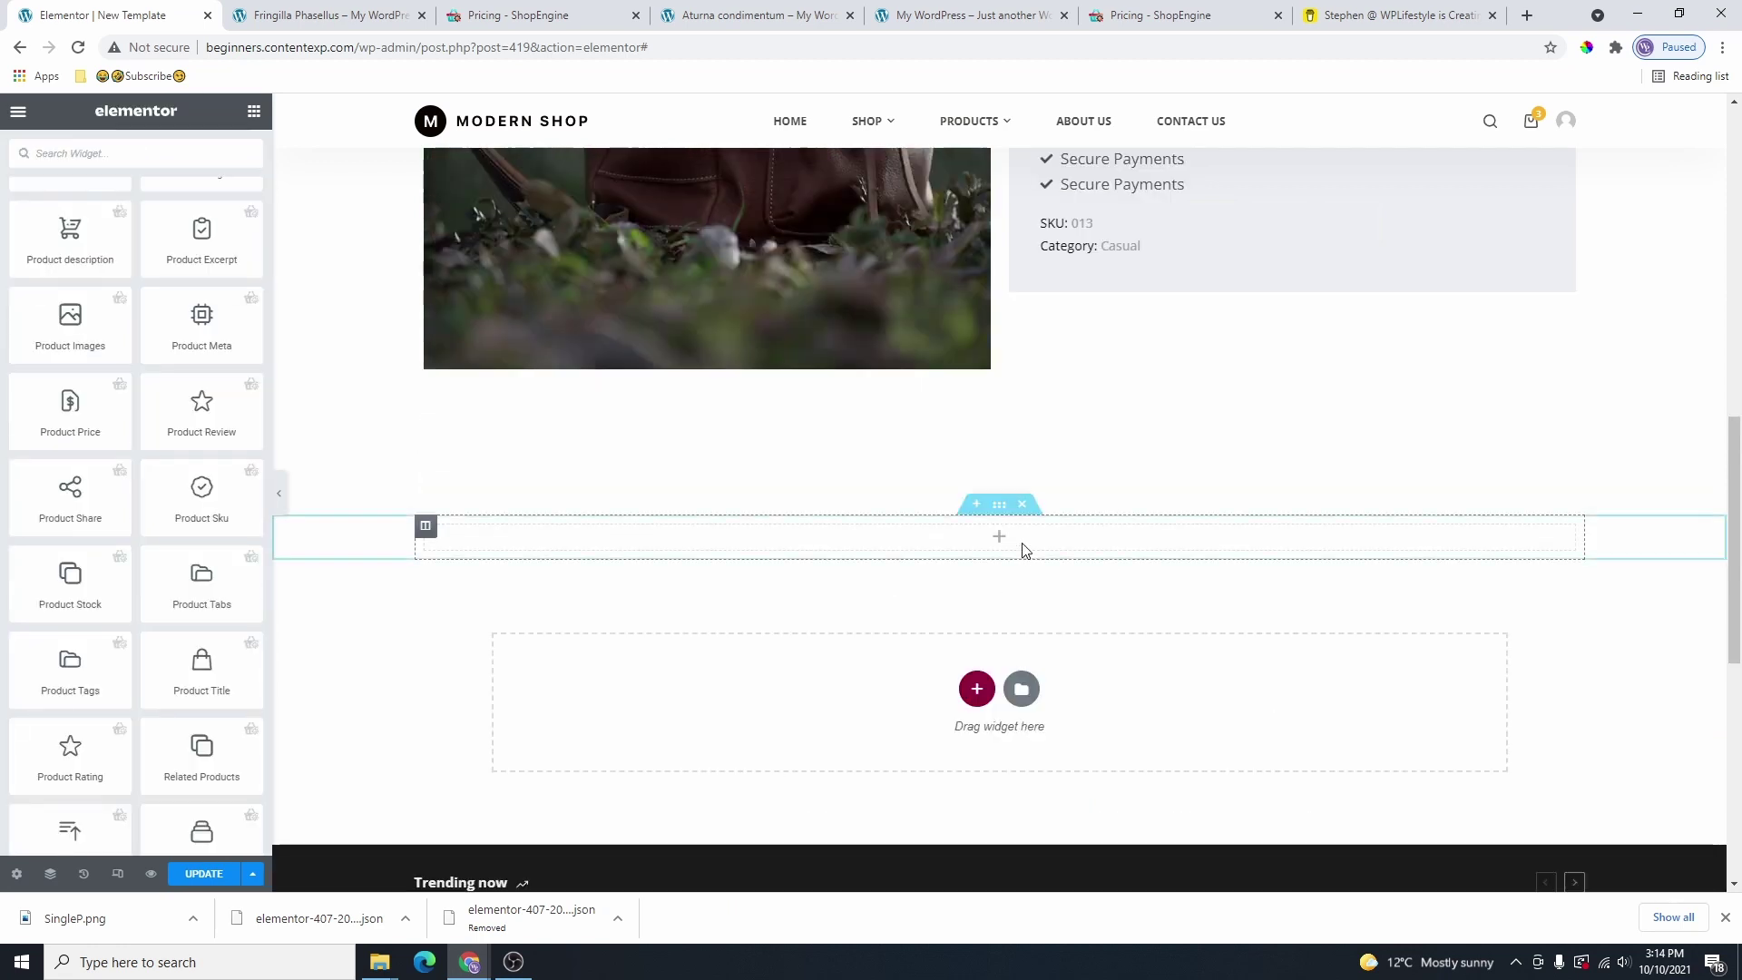
drag(202, 585, 1009, 554)
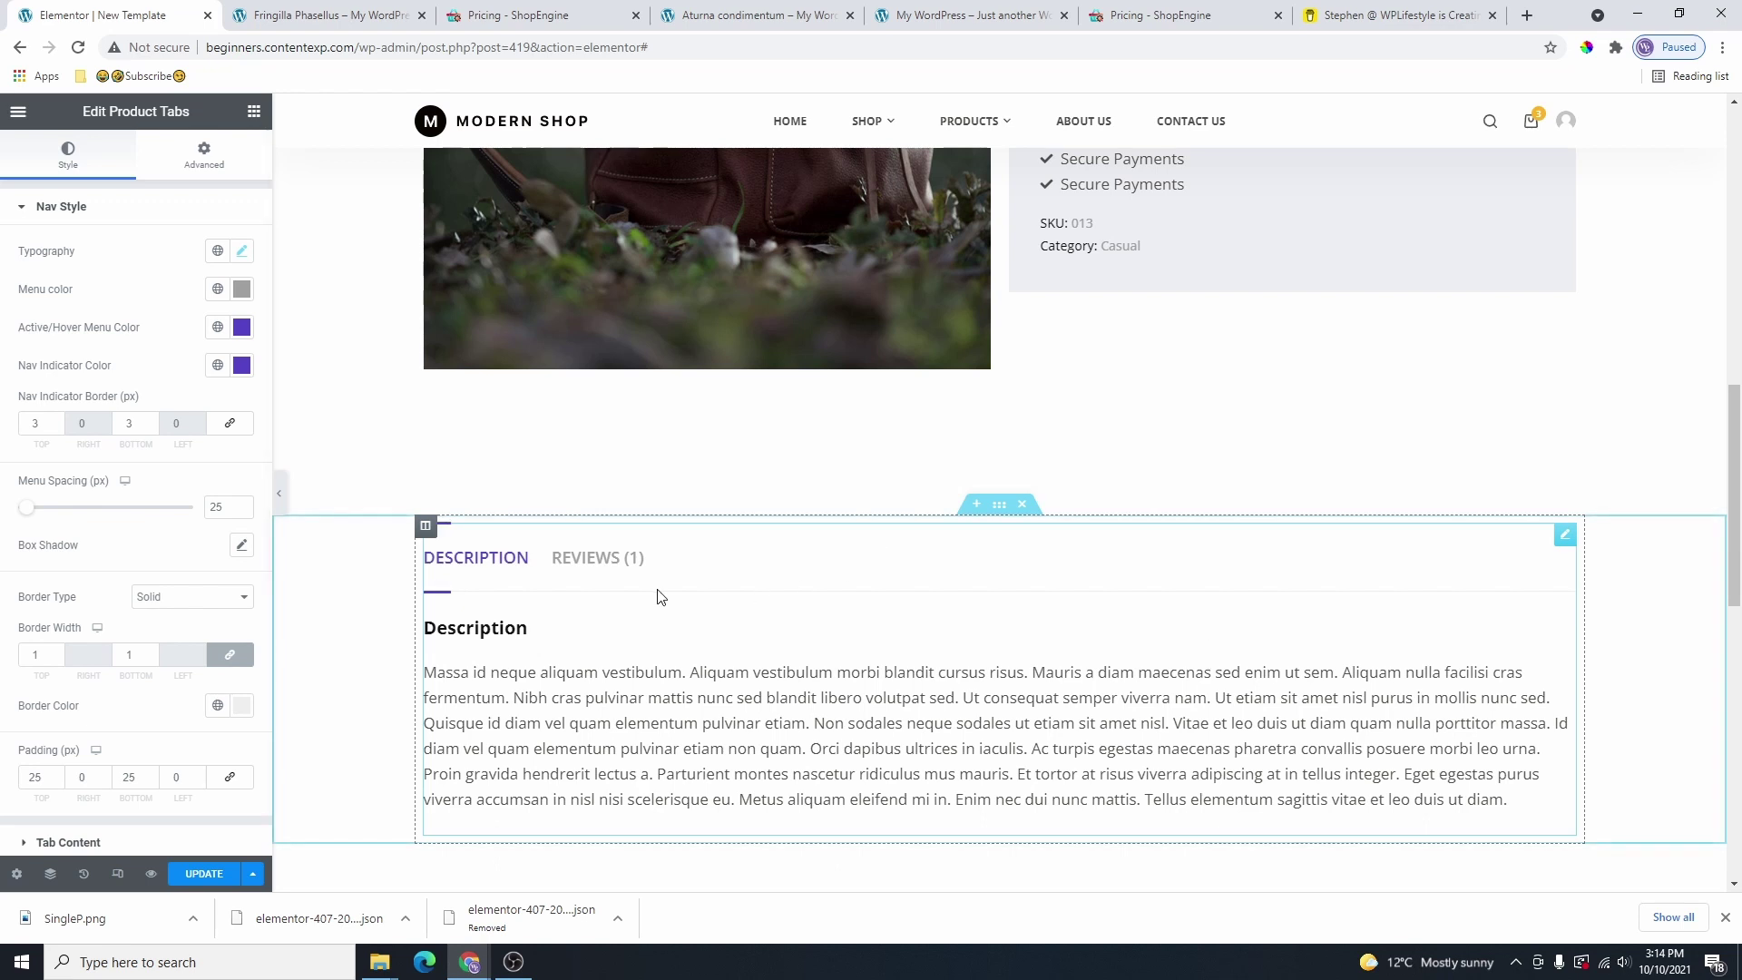
scroll(648, 499, down, 3)
scroll(949, 456, up, 3)
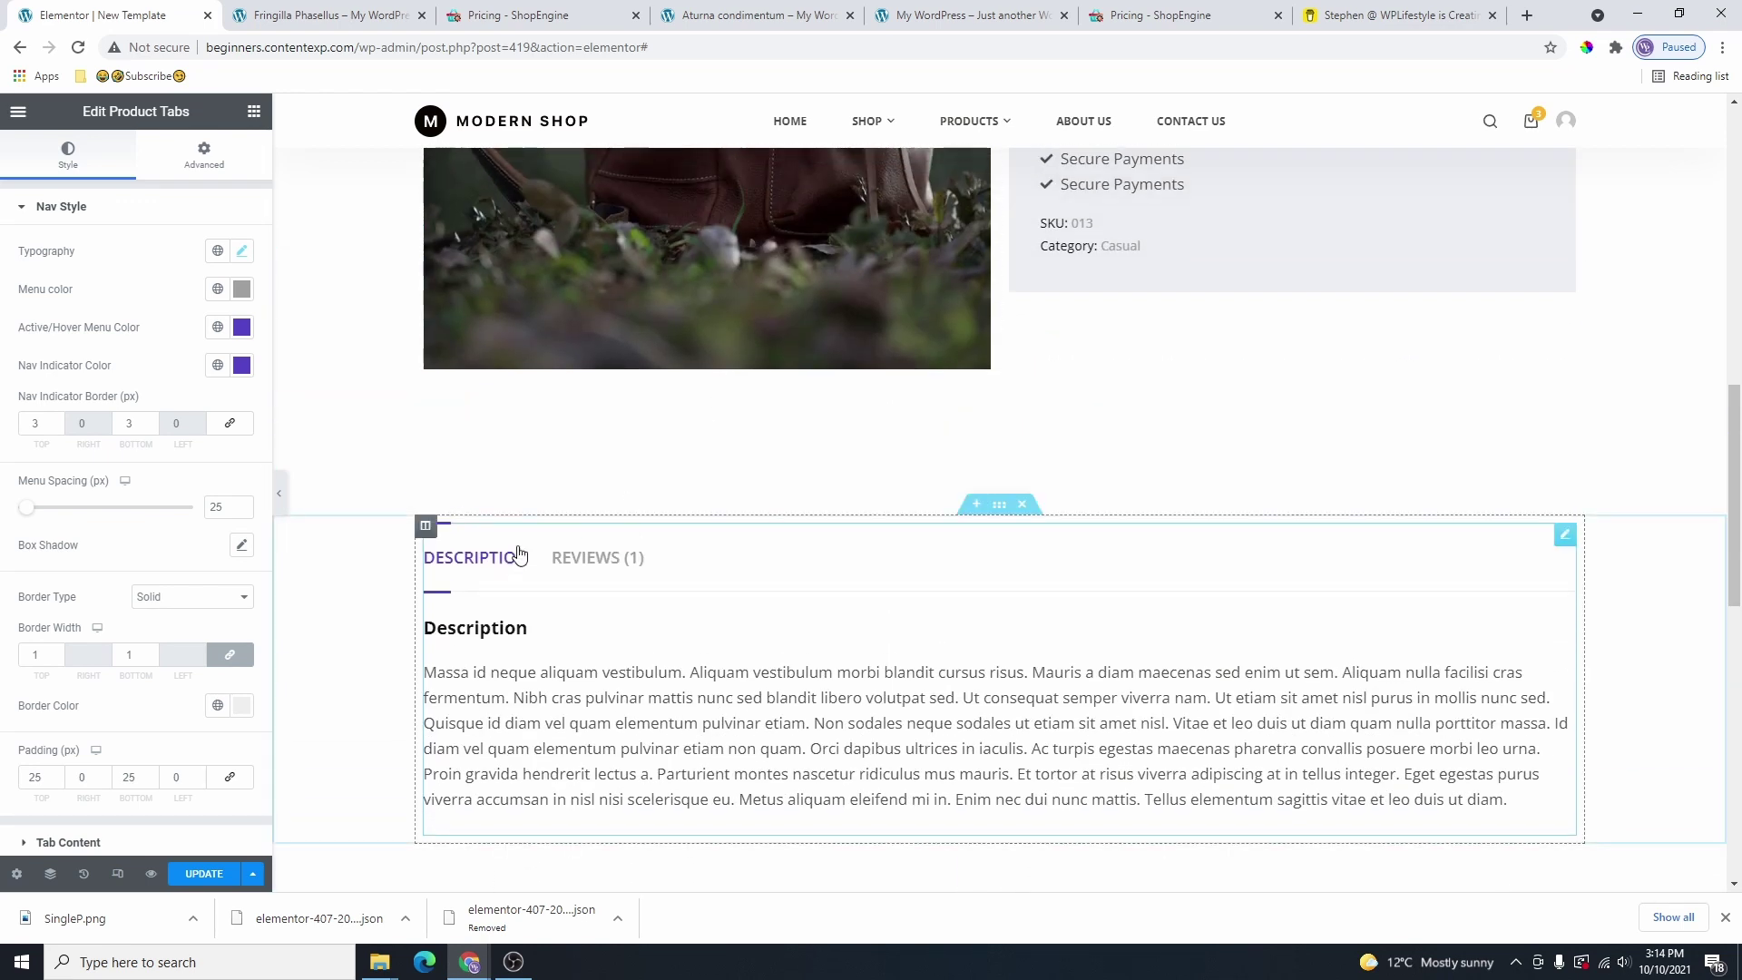
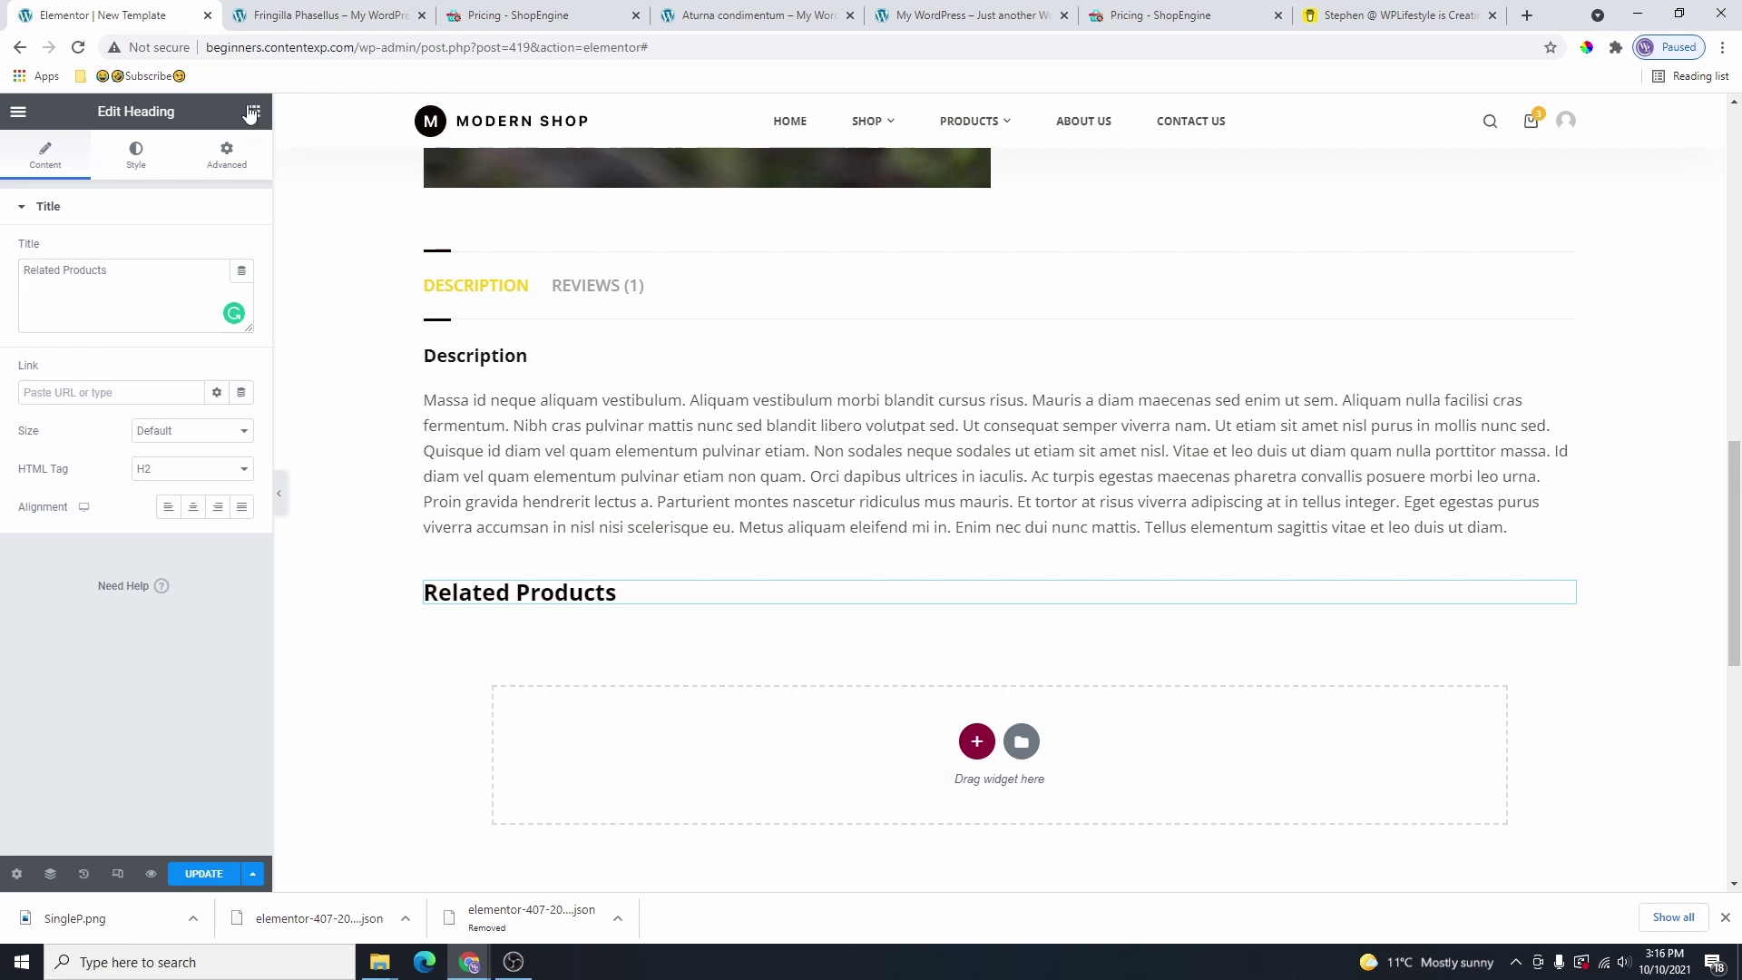
Add the Product Upsells widget below the Related Products heading and disable its slider.
click(253, 111)
scroll(197, 545, down, 5)
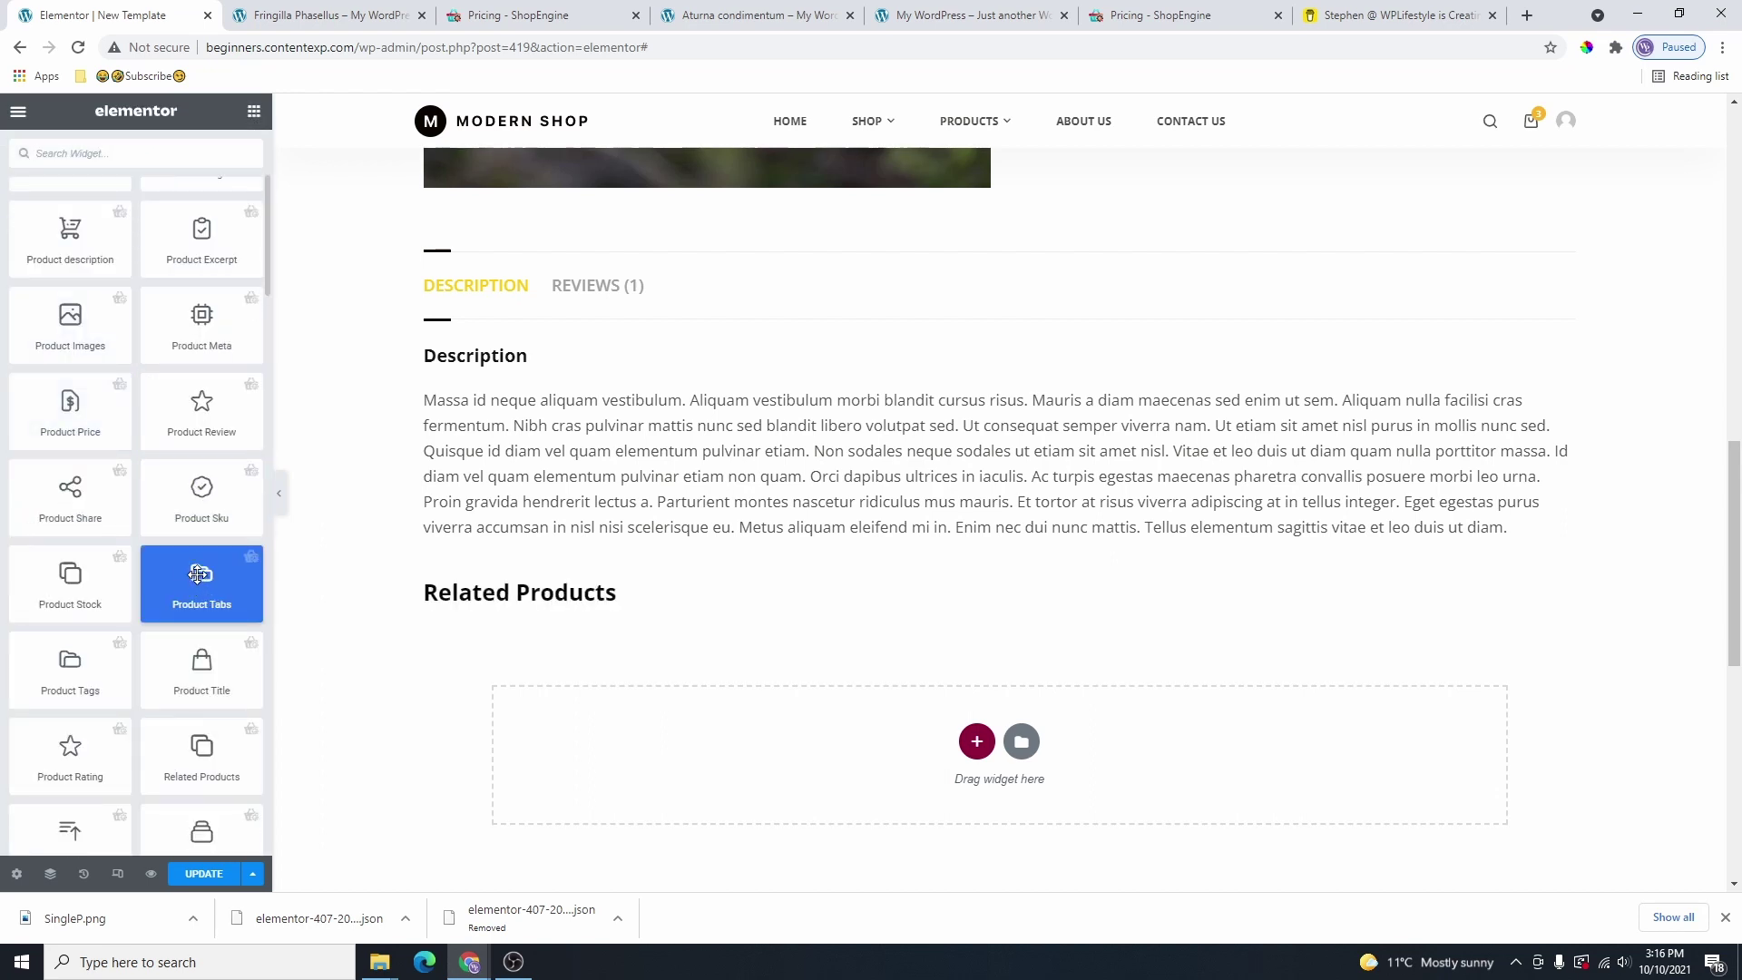
scroll(194, 552, down, 3)
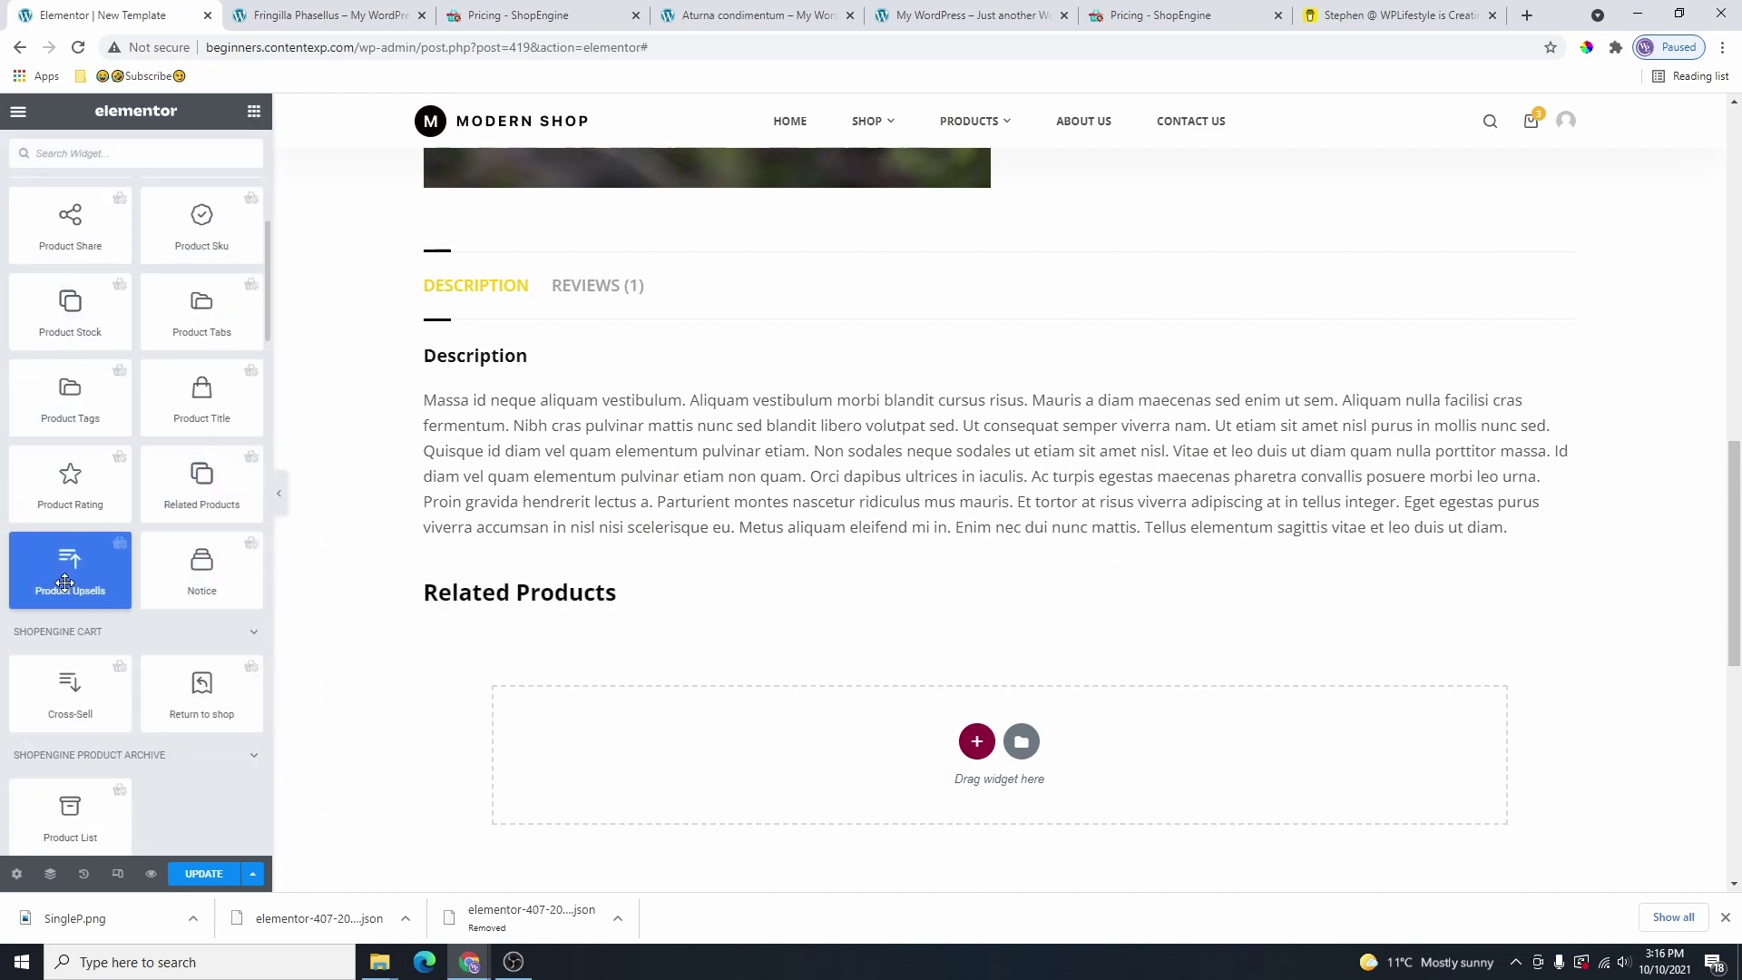
drag(70, 567, 645, 717)
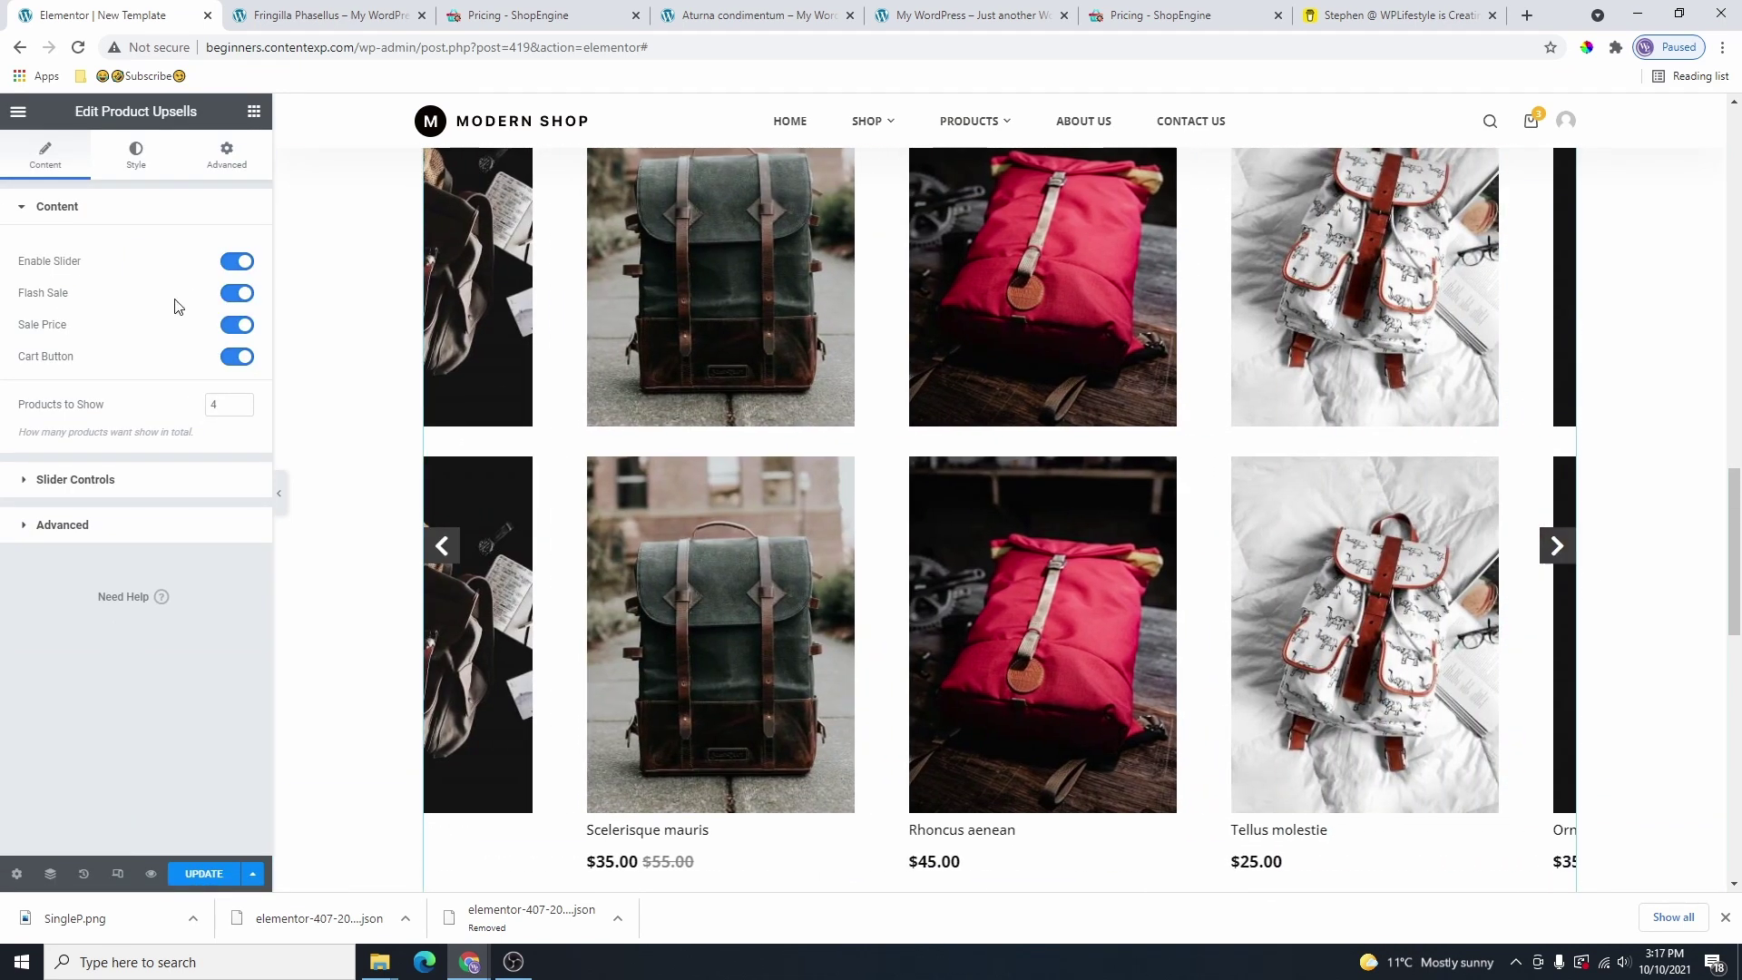
click(235, 262)
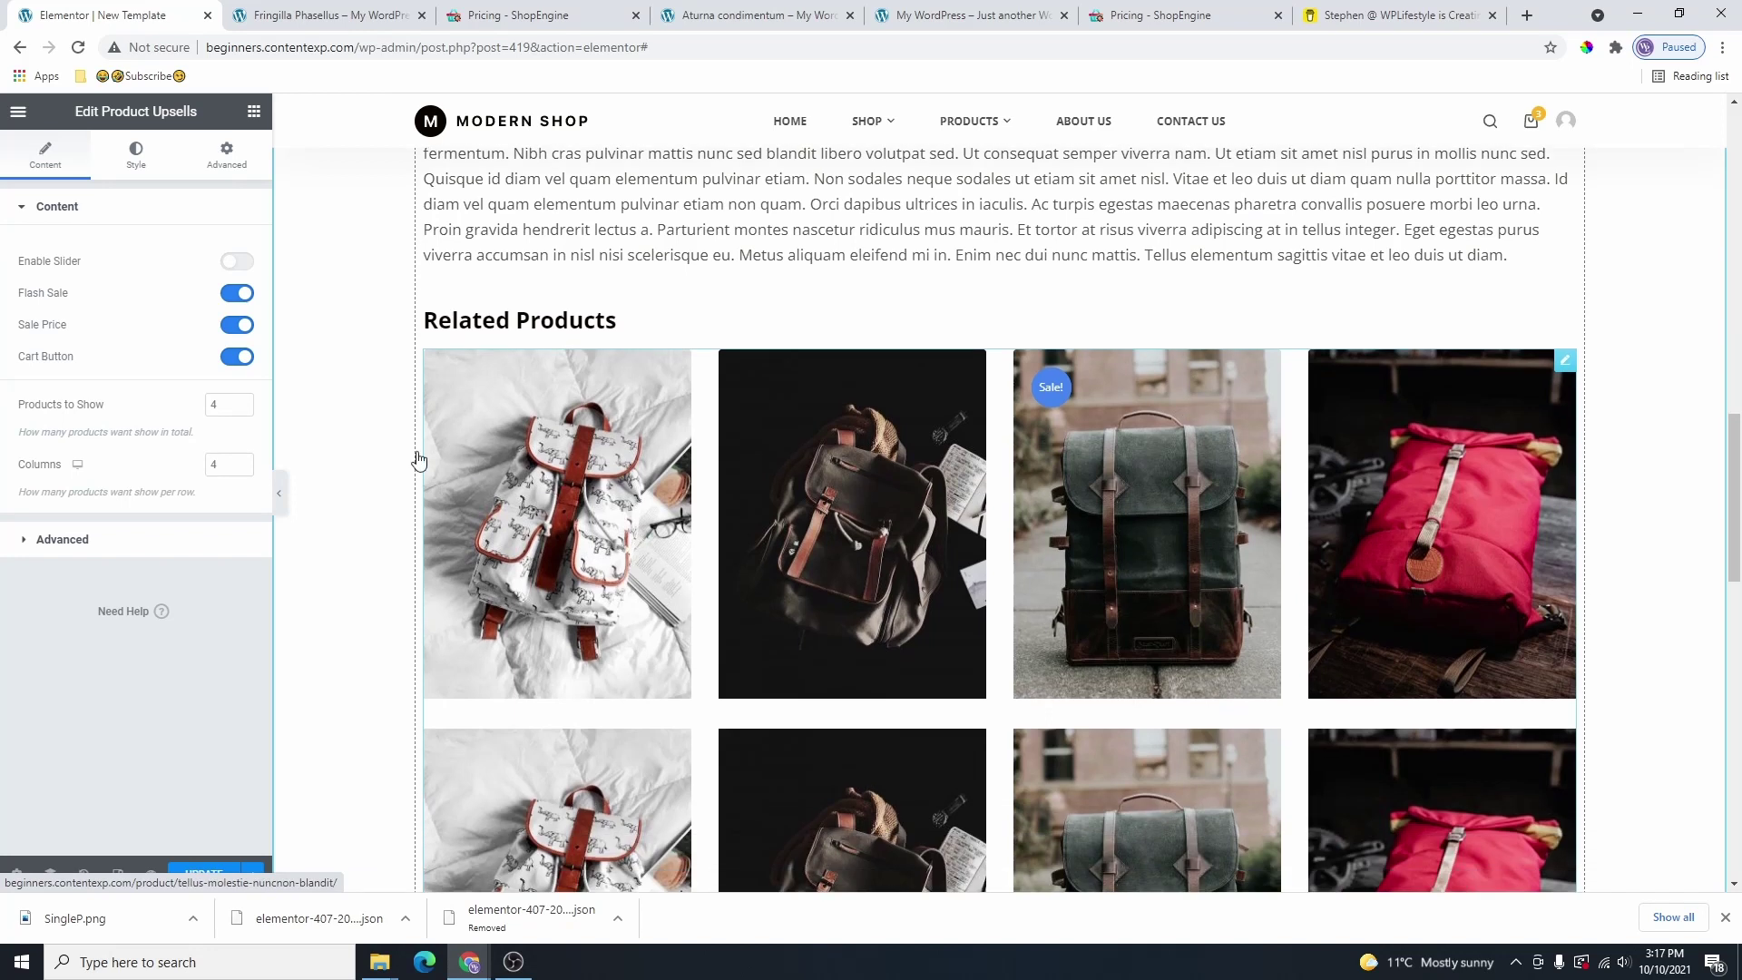
Try showing 3 upsell products in 3 columns, and set both values back to 4.
click(243, 409)
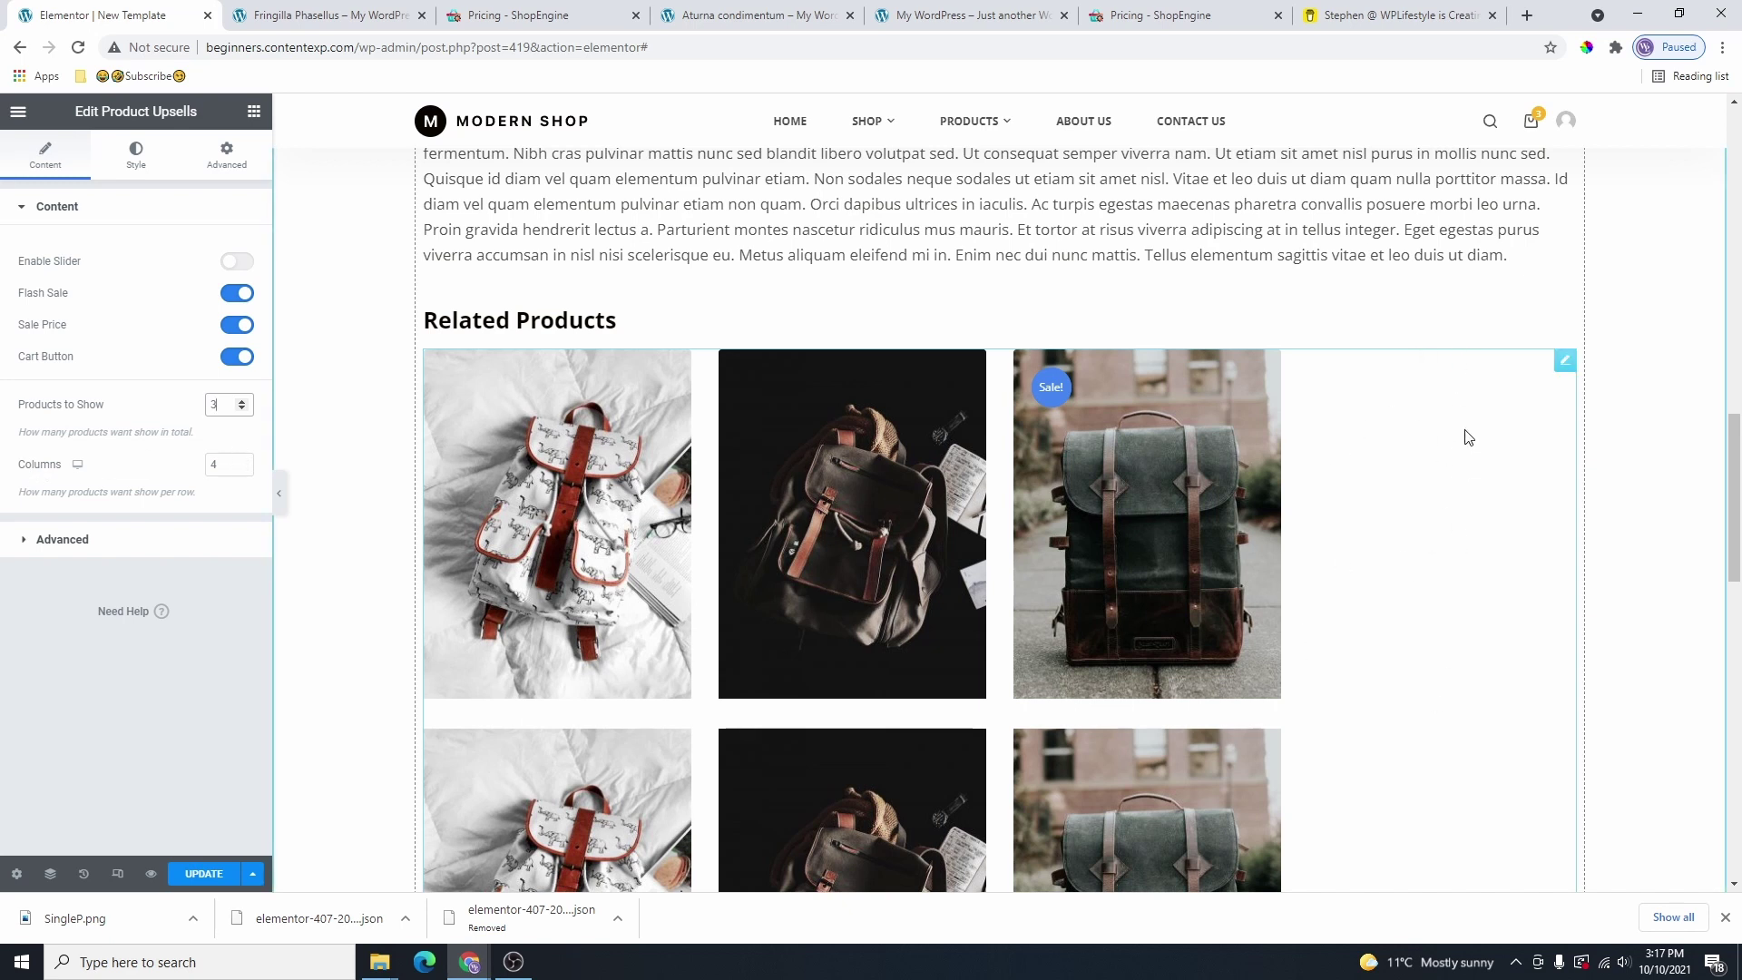
click(242, 469)
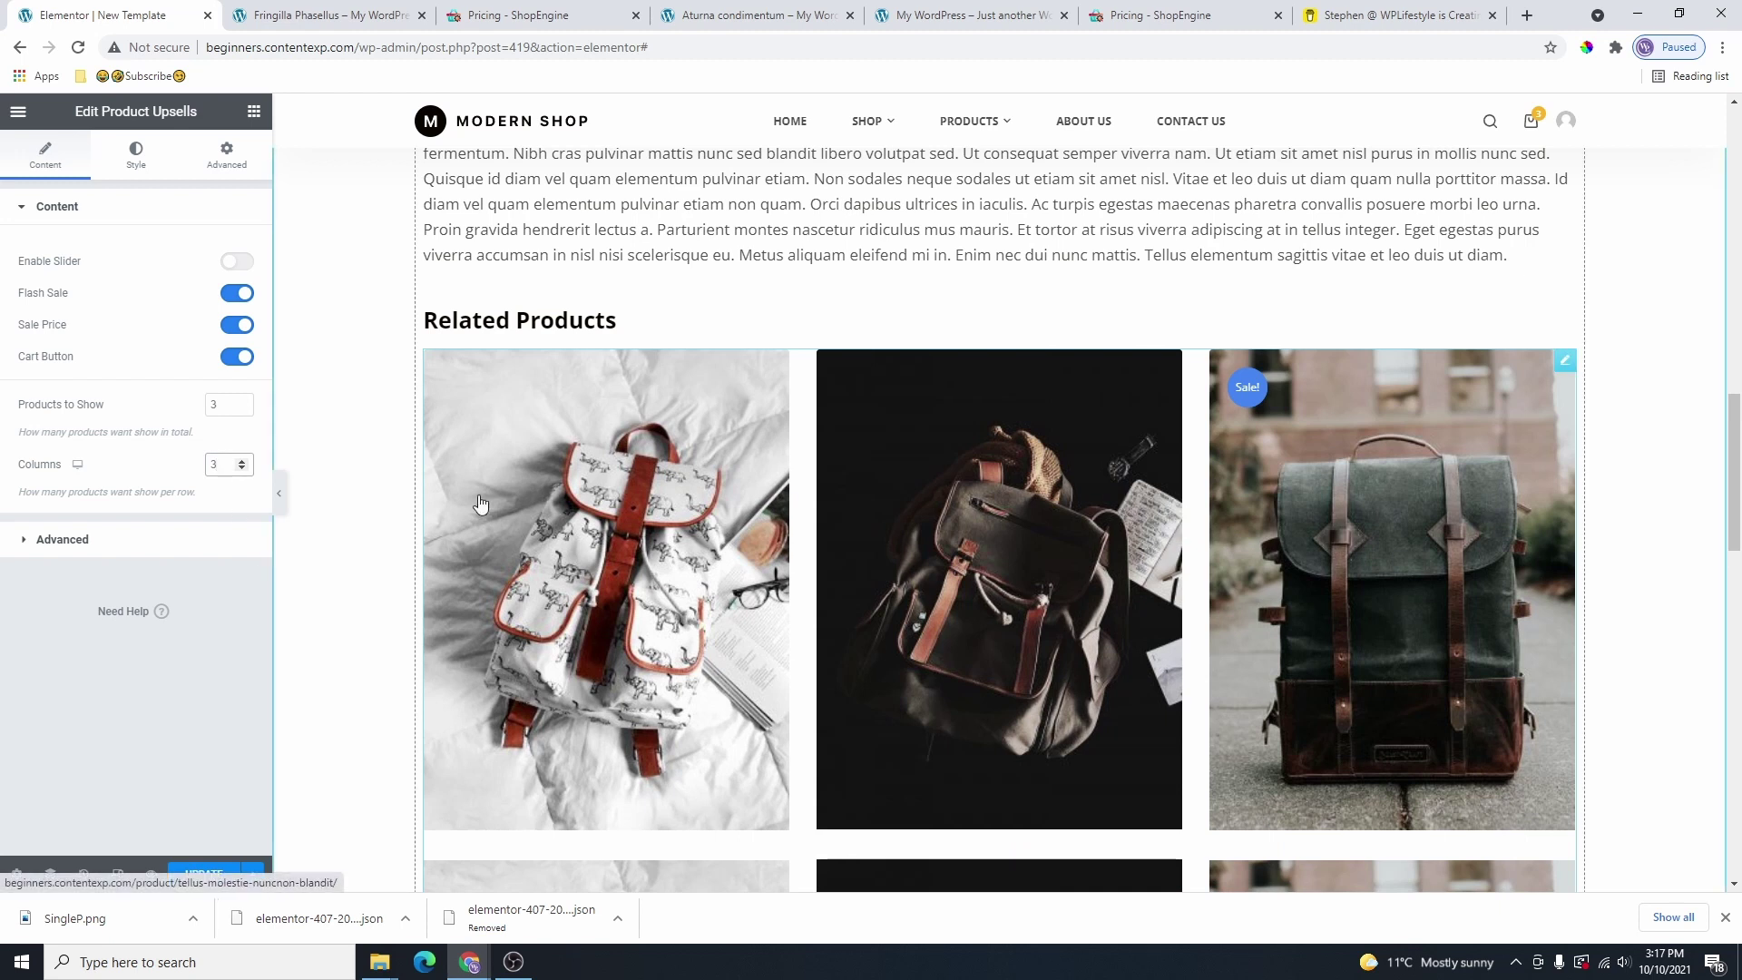
click(242, 400)
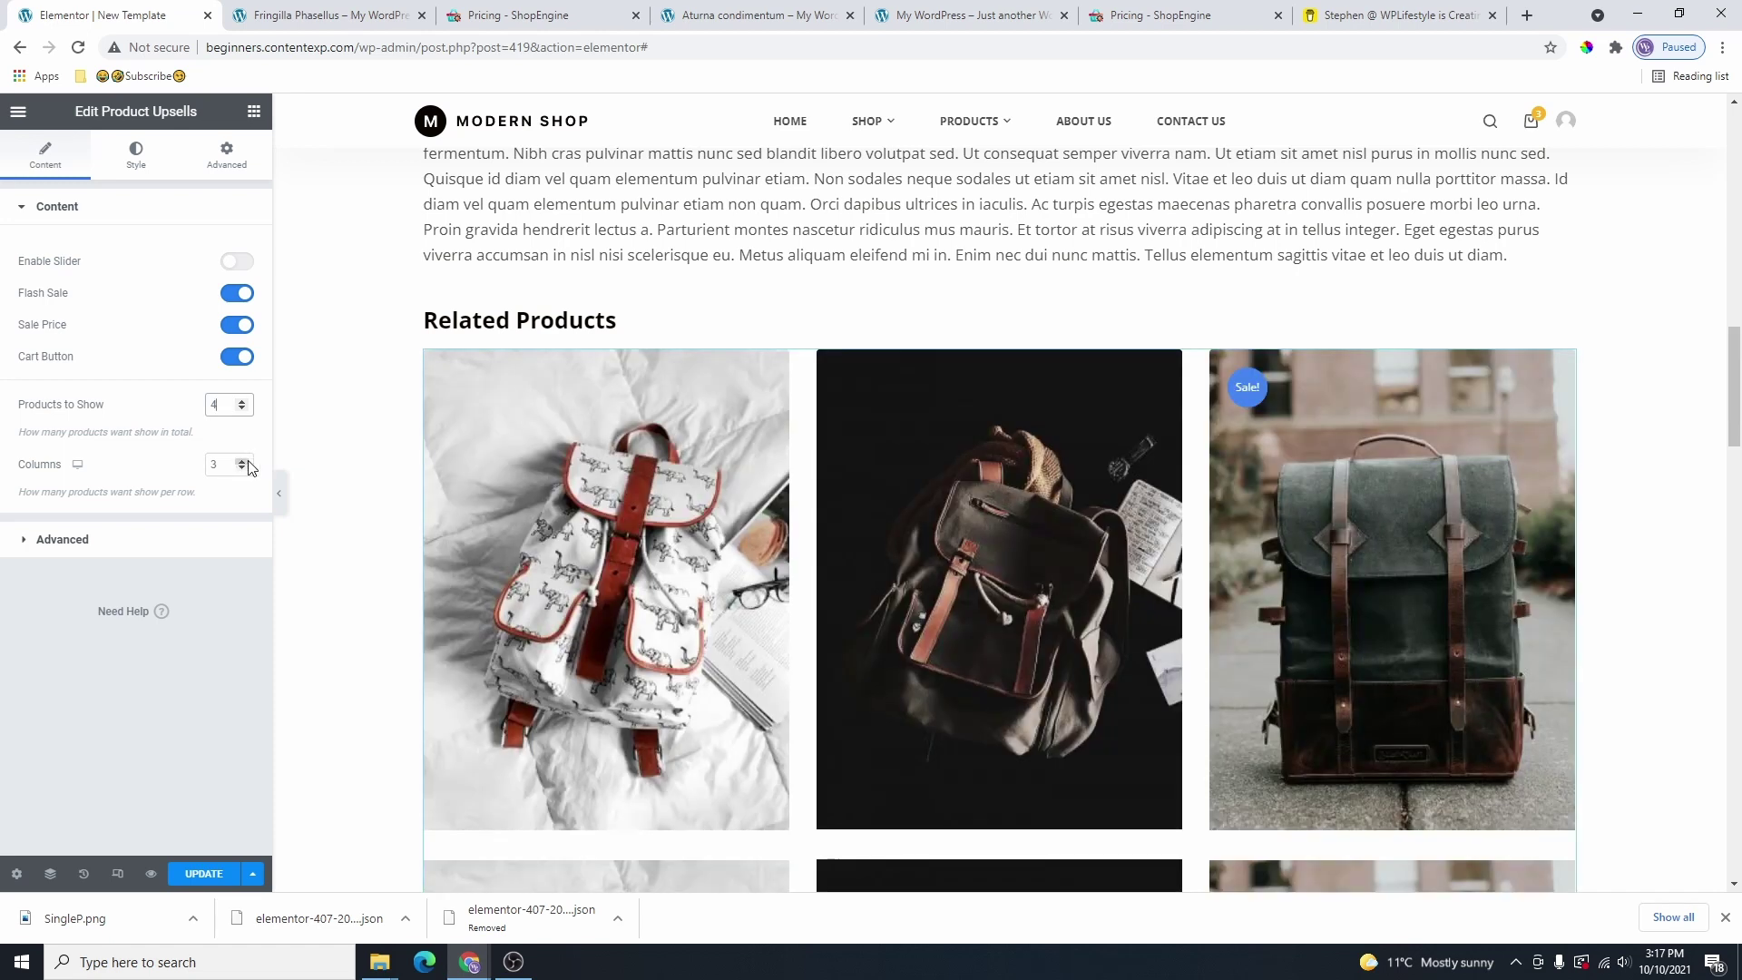
click(242, 461)
Give the product tabs section a bottom margin of 150 px and a top margin of 0, and update the template.
scroll(998, 363, up, 4)
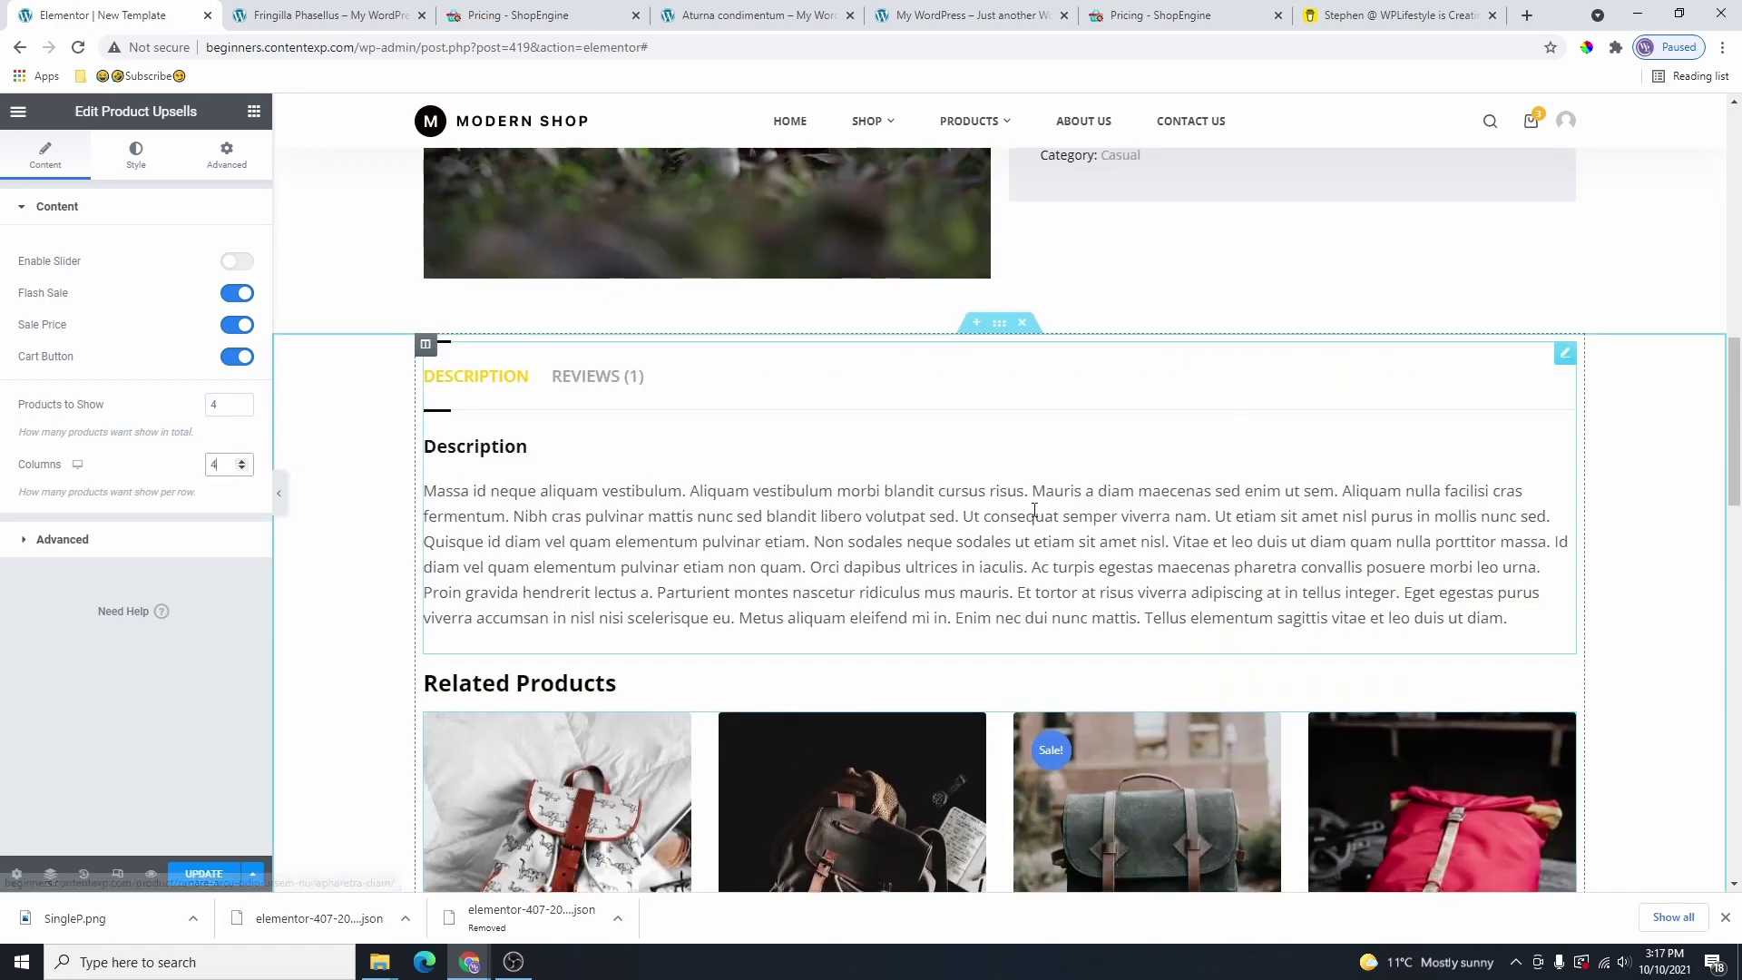
click(999, 325)
click(227, 156)
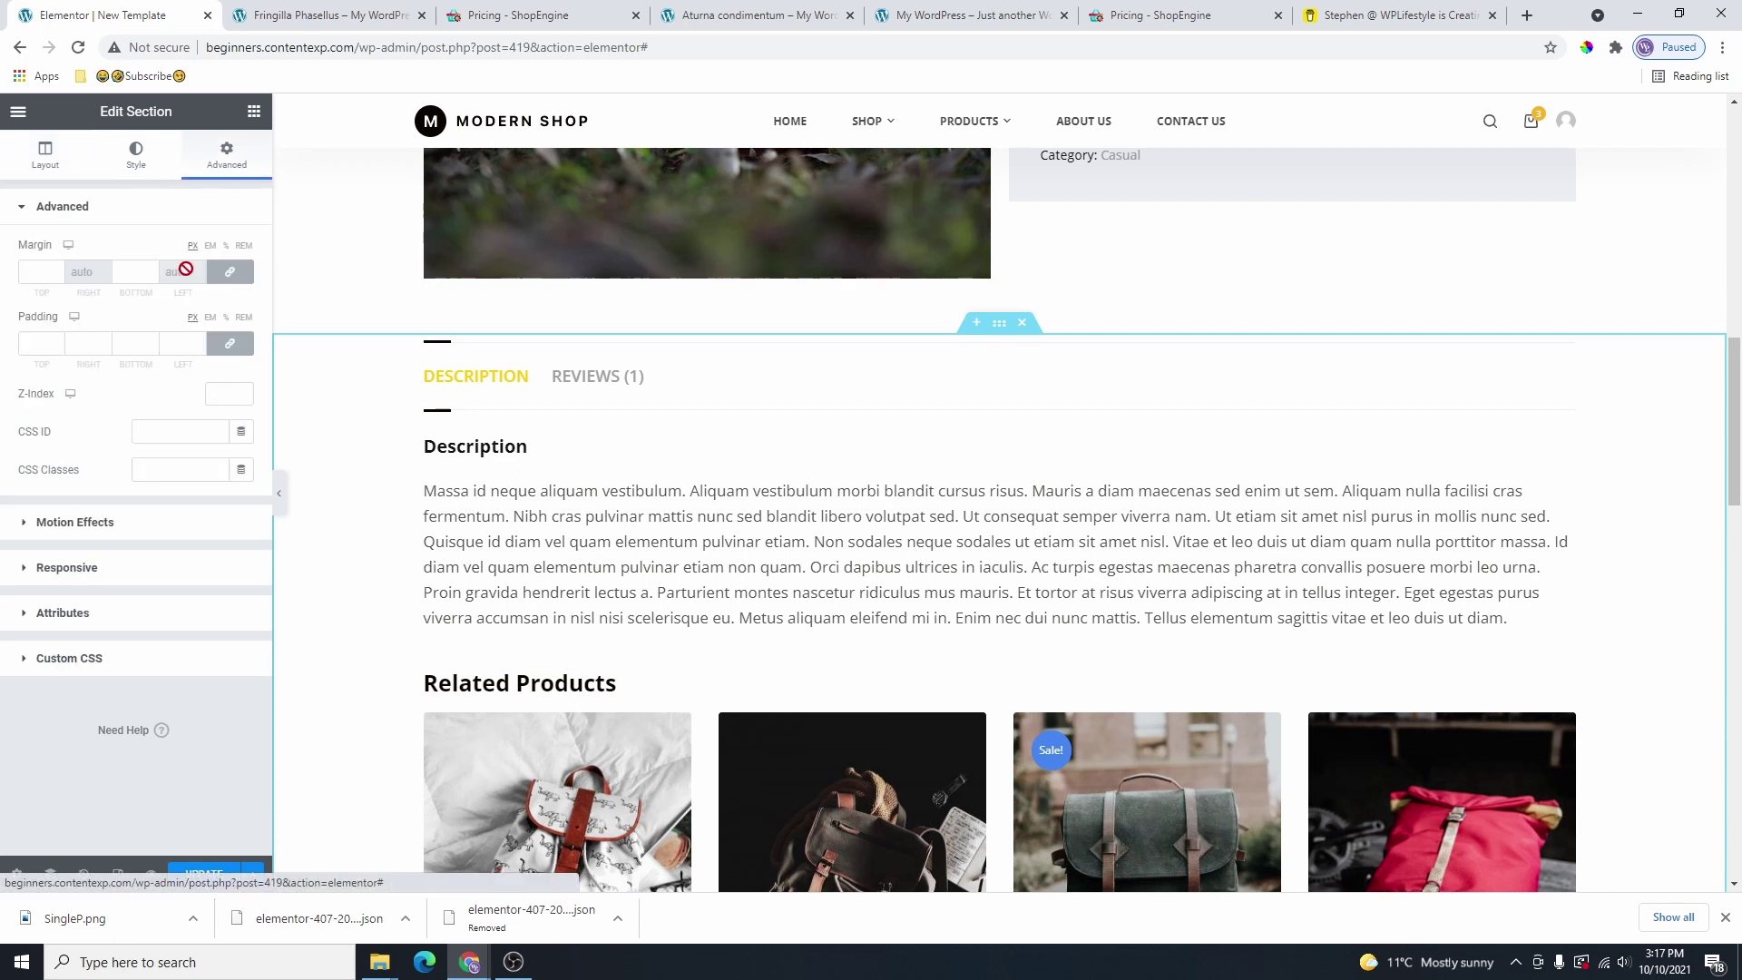
click(132, 271)
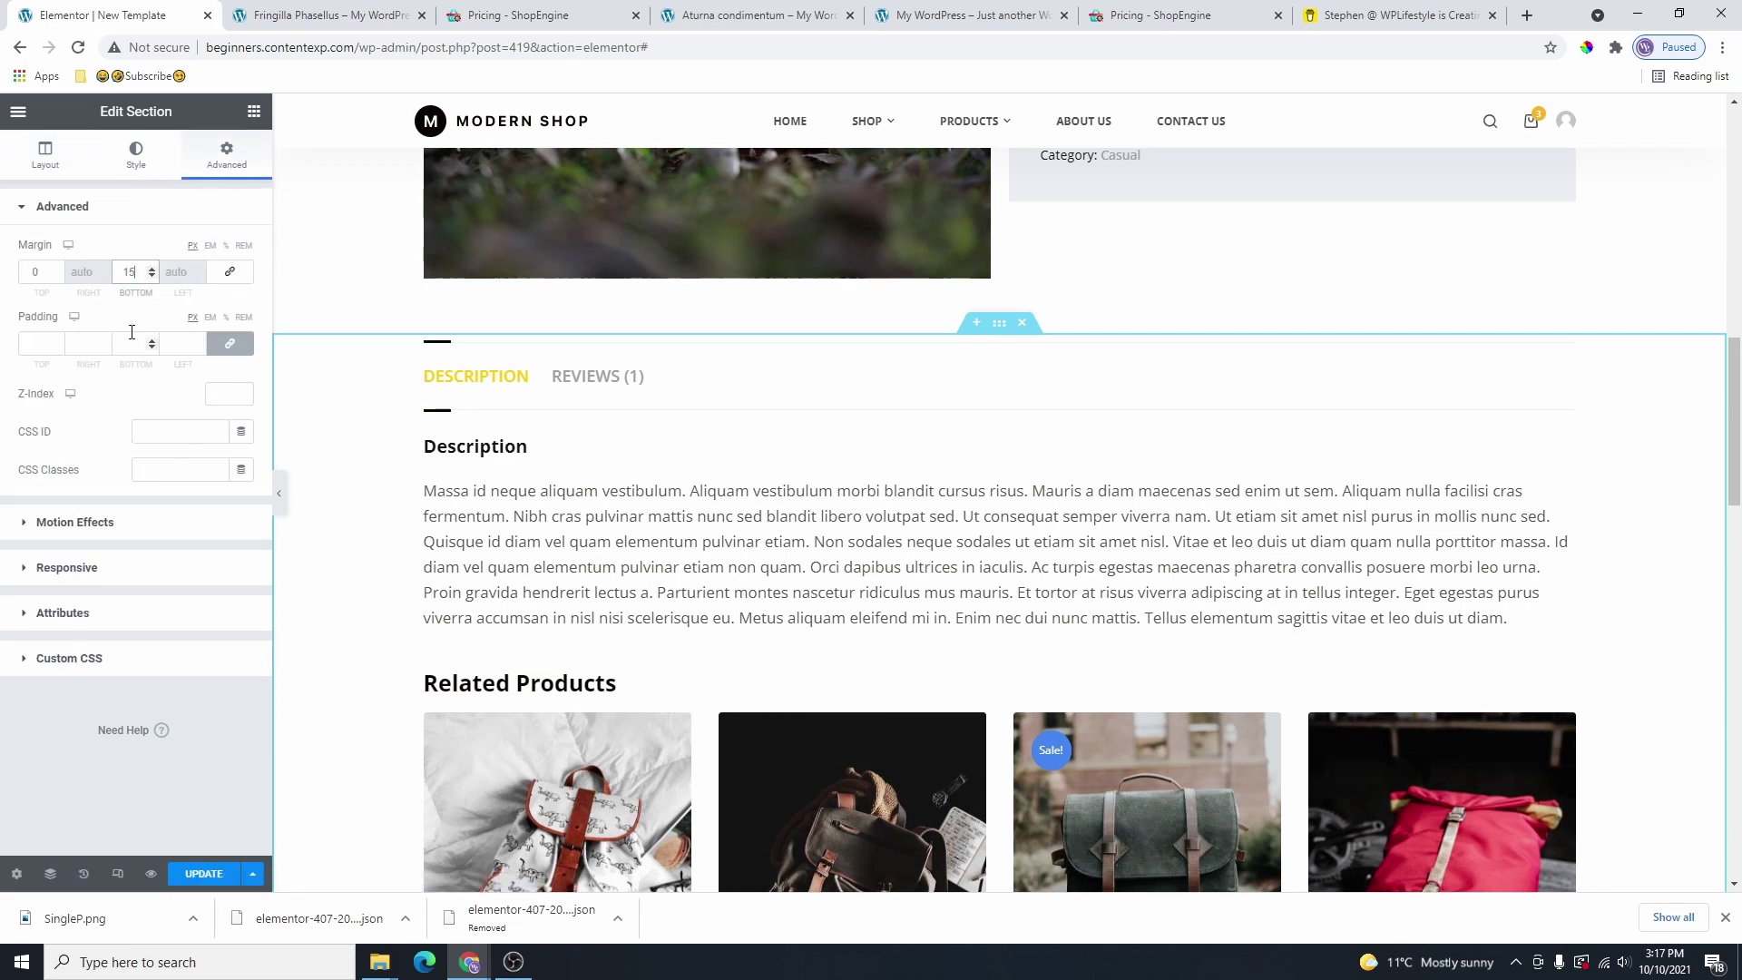
click(127, 918)
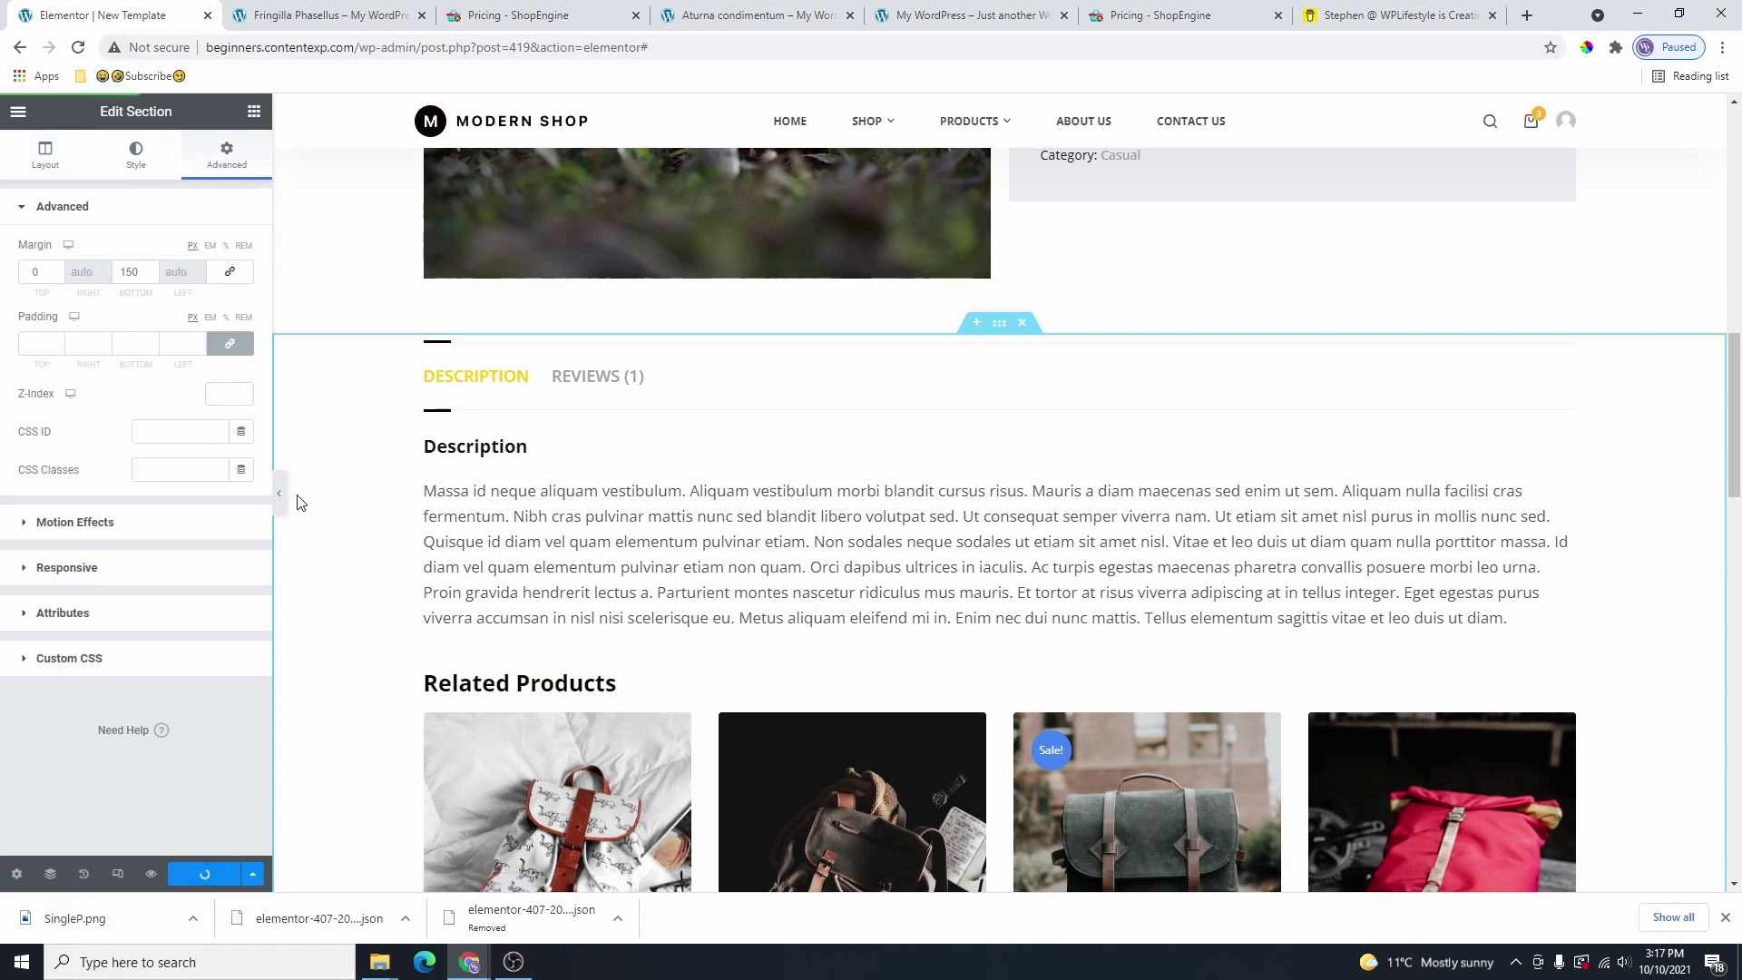
Review the template with the editing panel collapsed and compare it with the finished Aturna condimentum product page.
click(280, 494)
scroll(150, 653, down, 5)
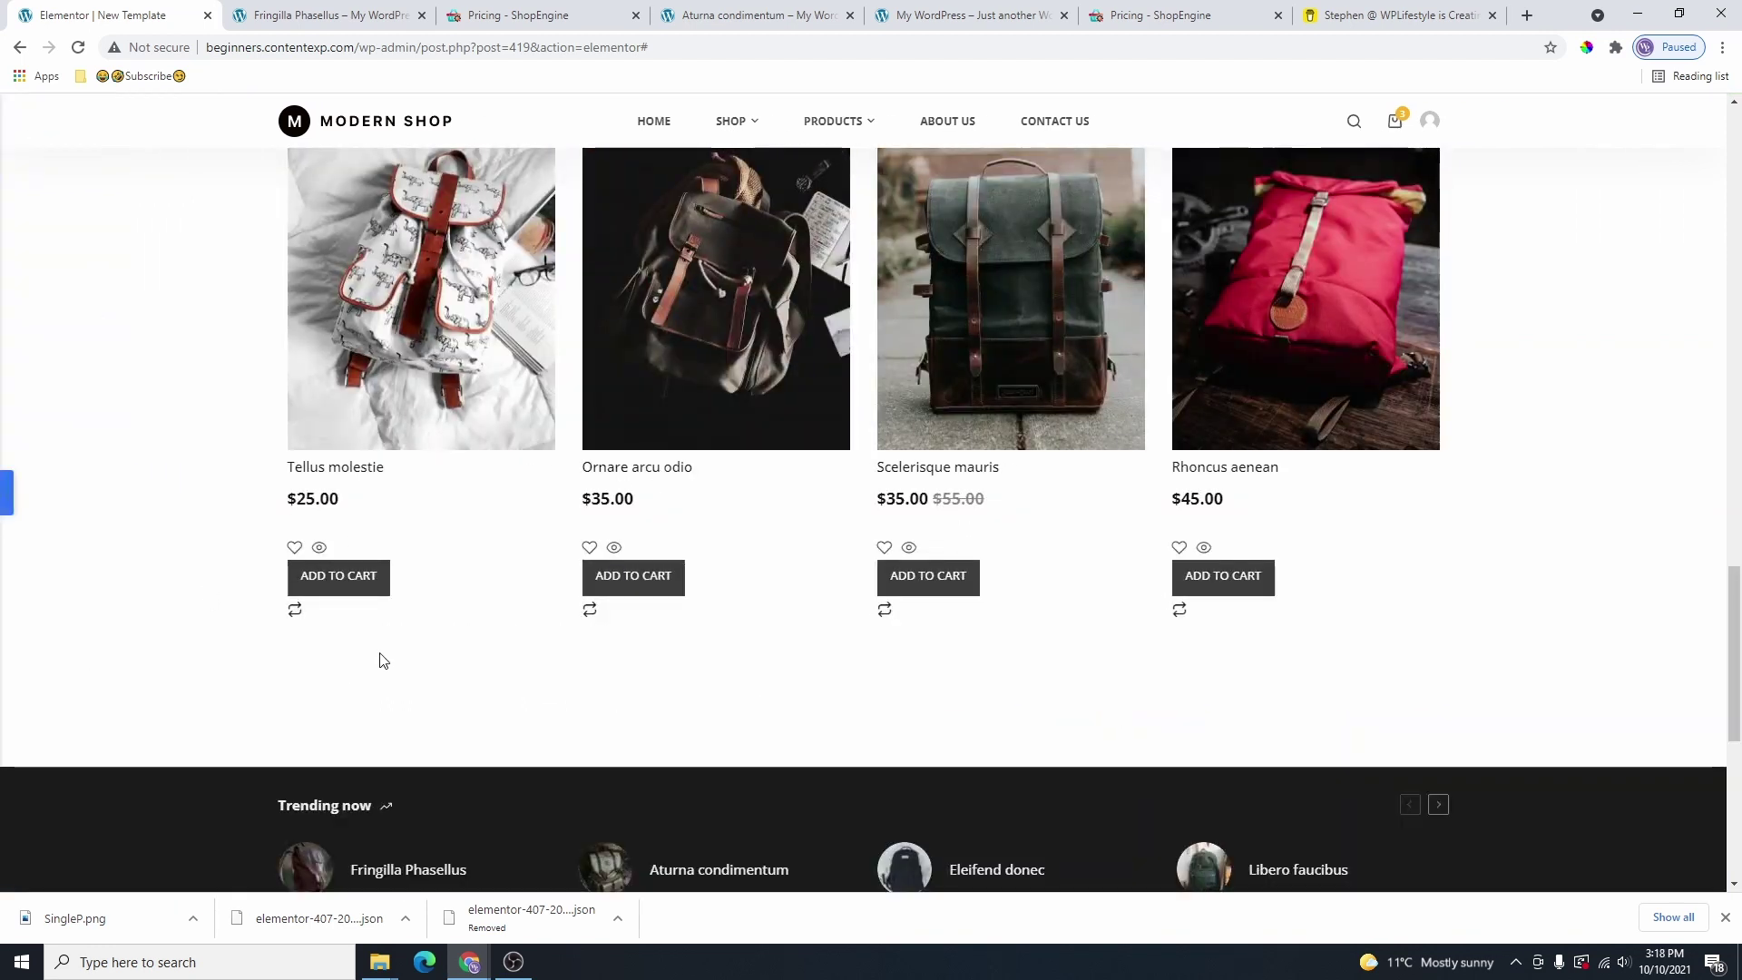
scroll(842, 546, down, 3)
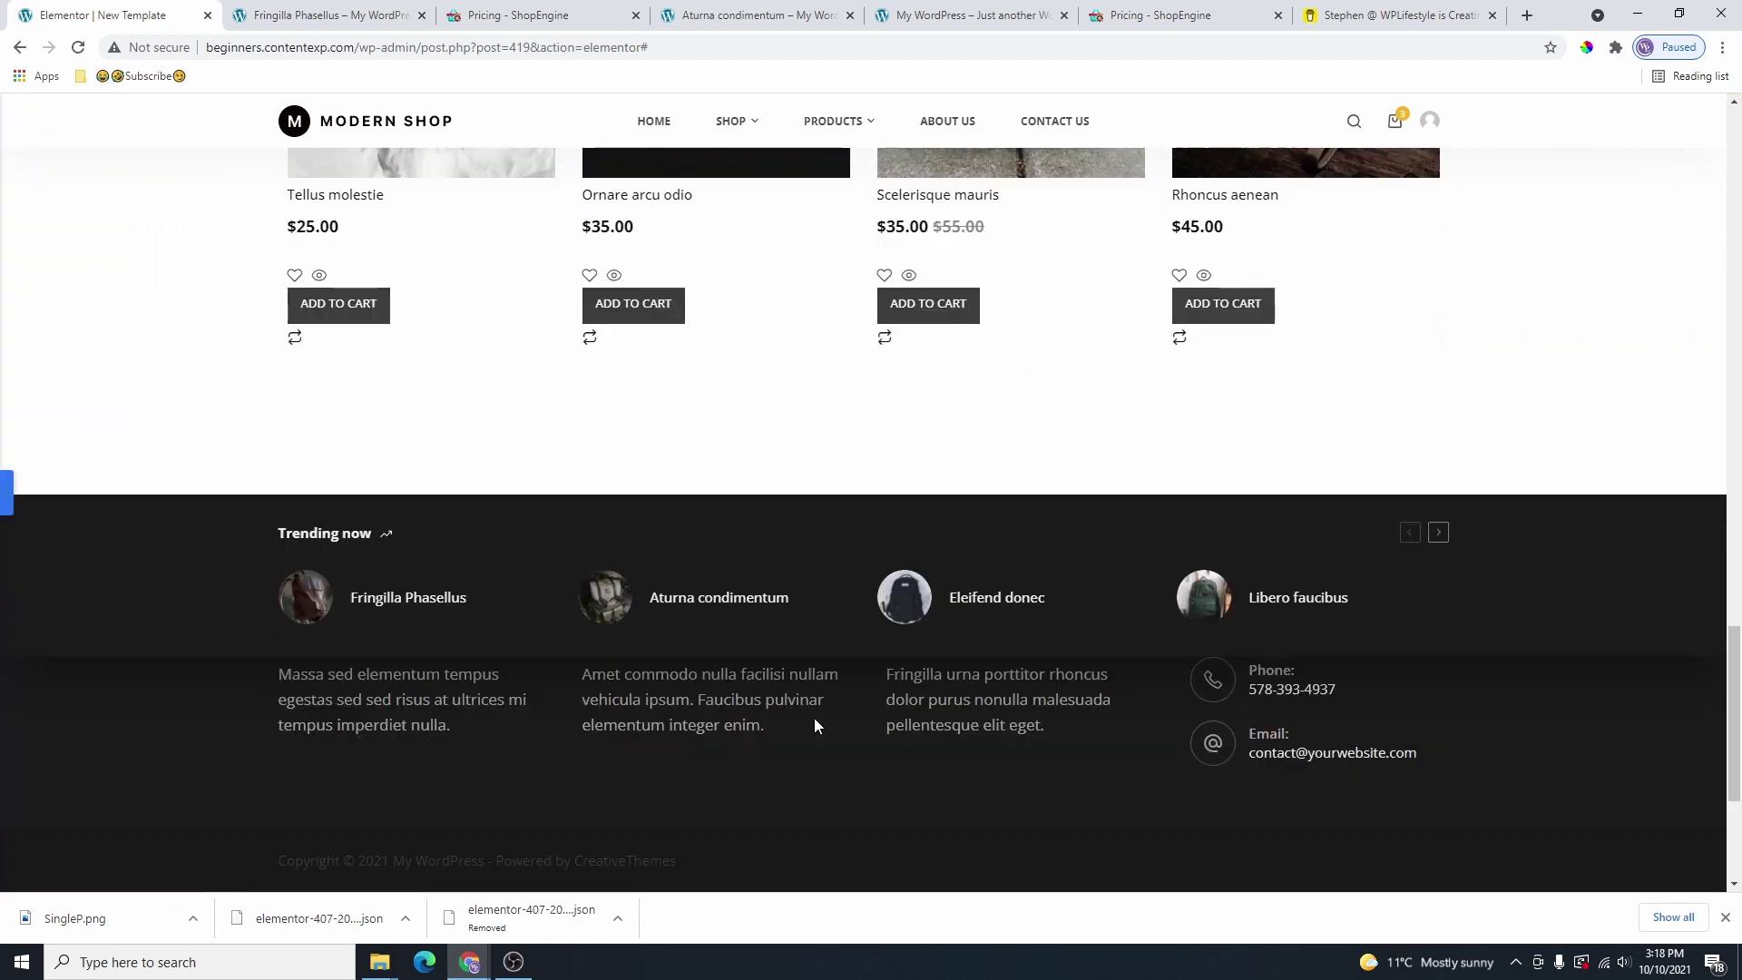
scroll(816, 717, up, 15)
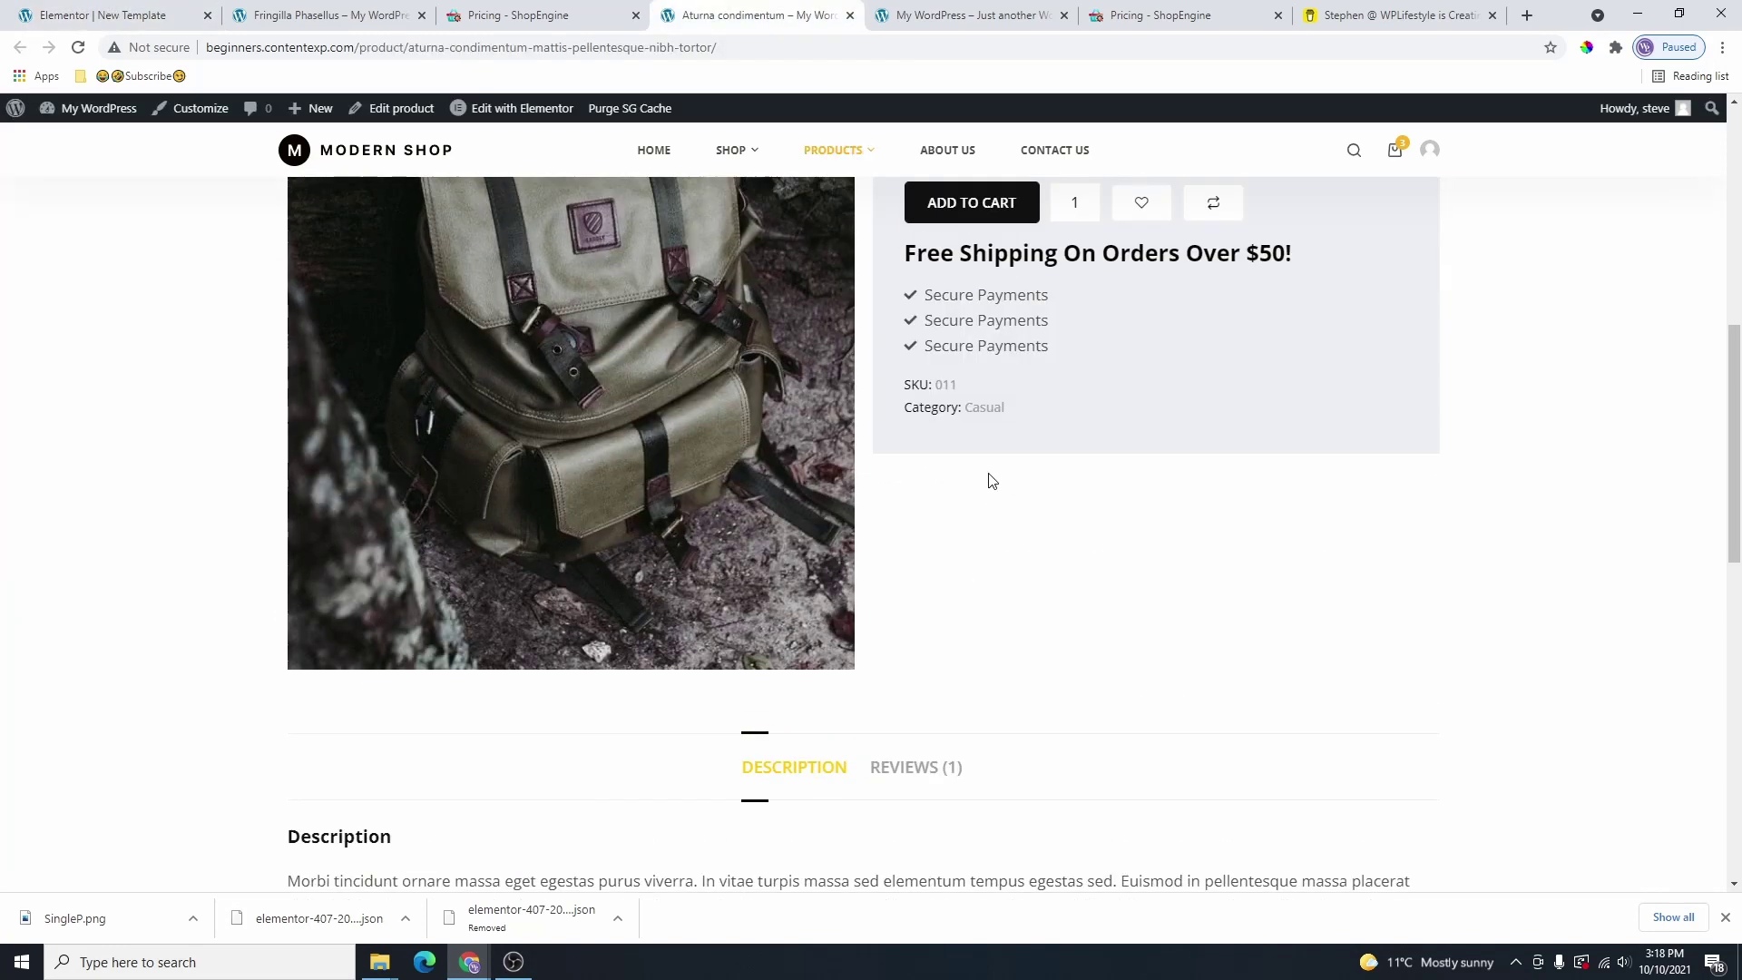
scroll(992, 481, up, 10)
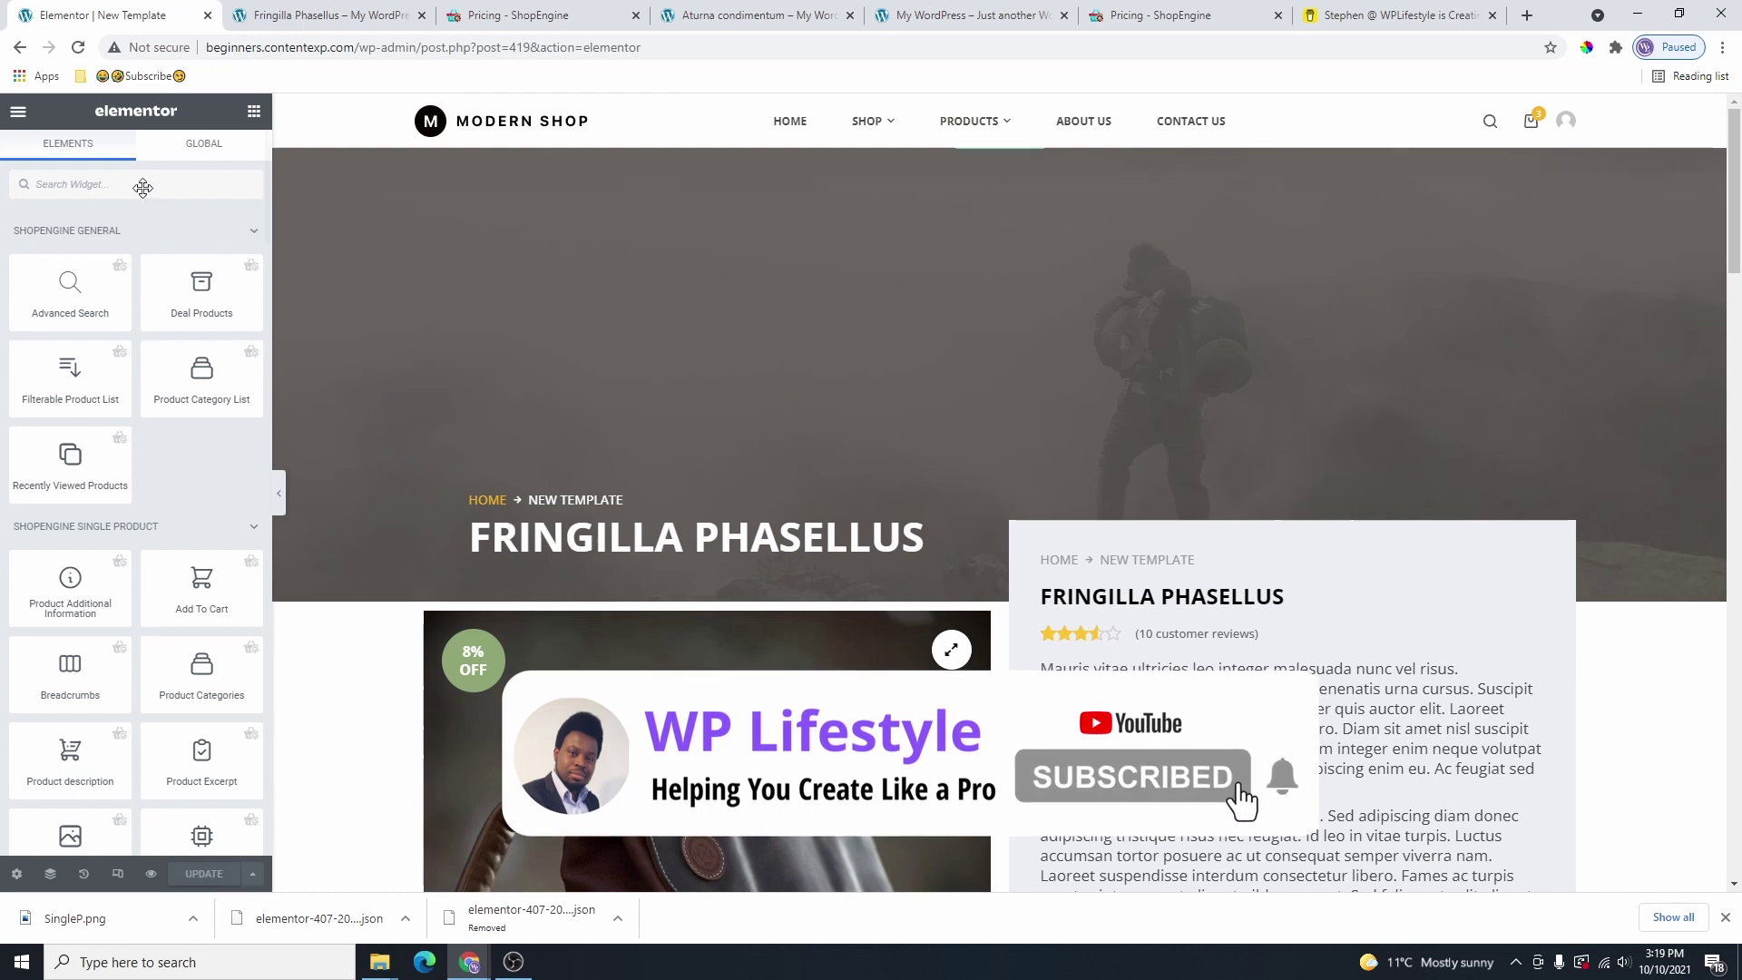
Create a new ShopEngine builder template of type Single and open it for editing with Elementor.
click(18, 110)
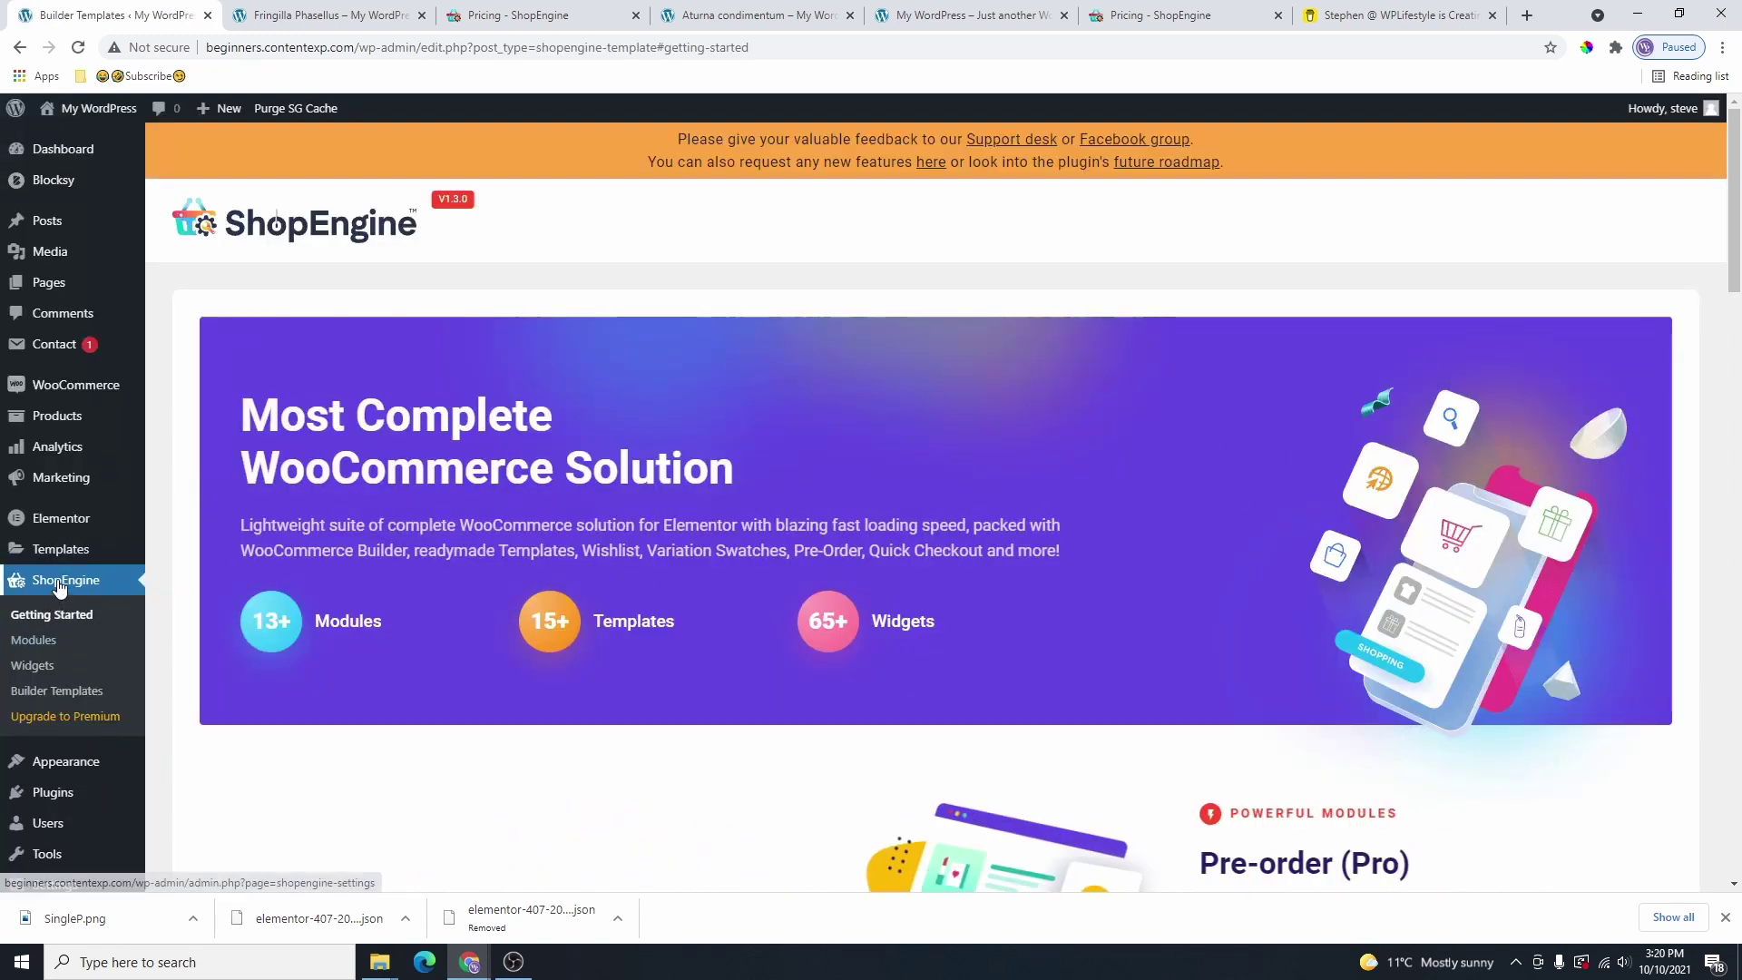
click(46, 692)
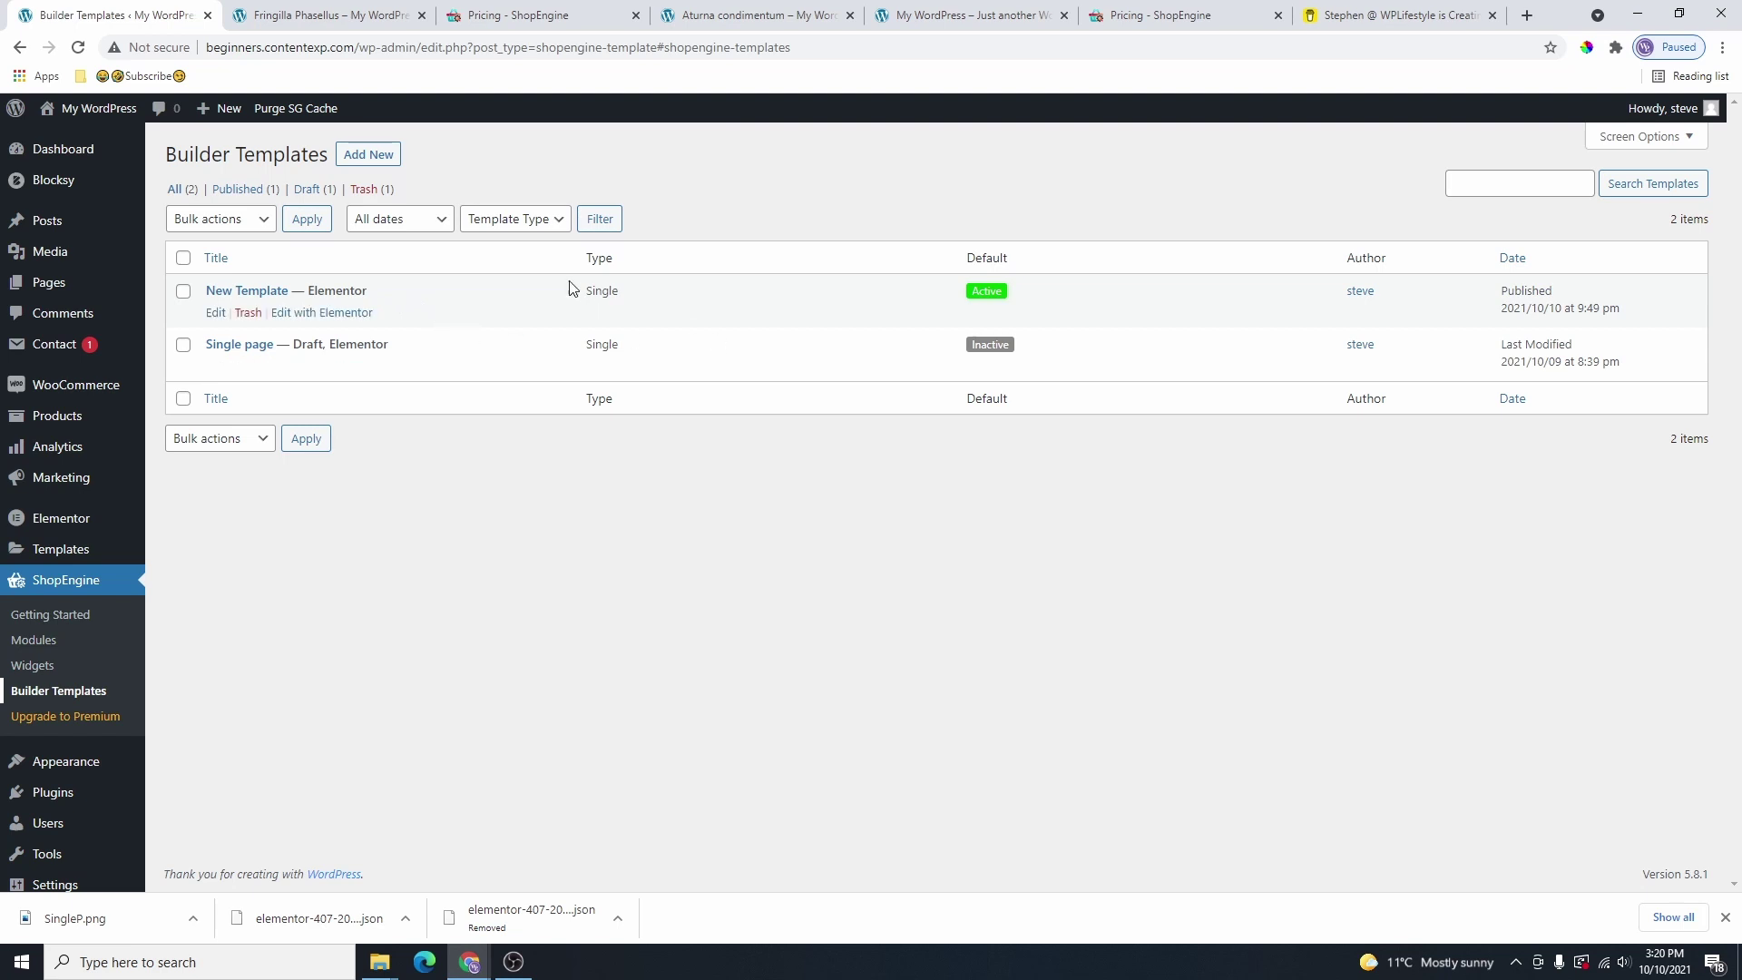
click(371, 156)
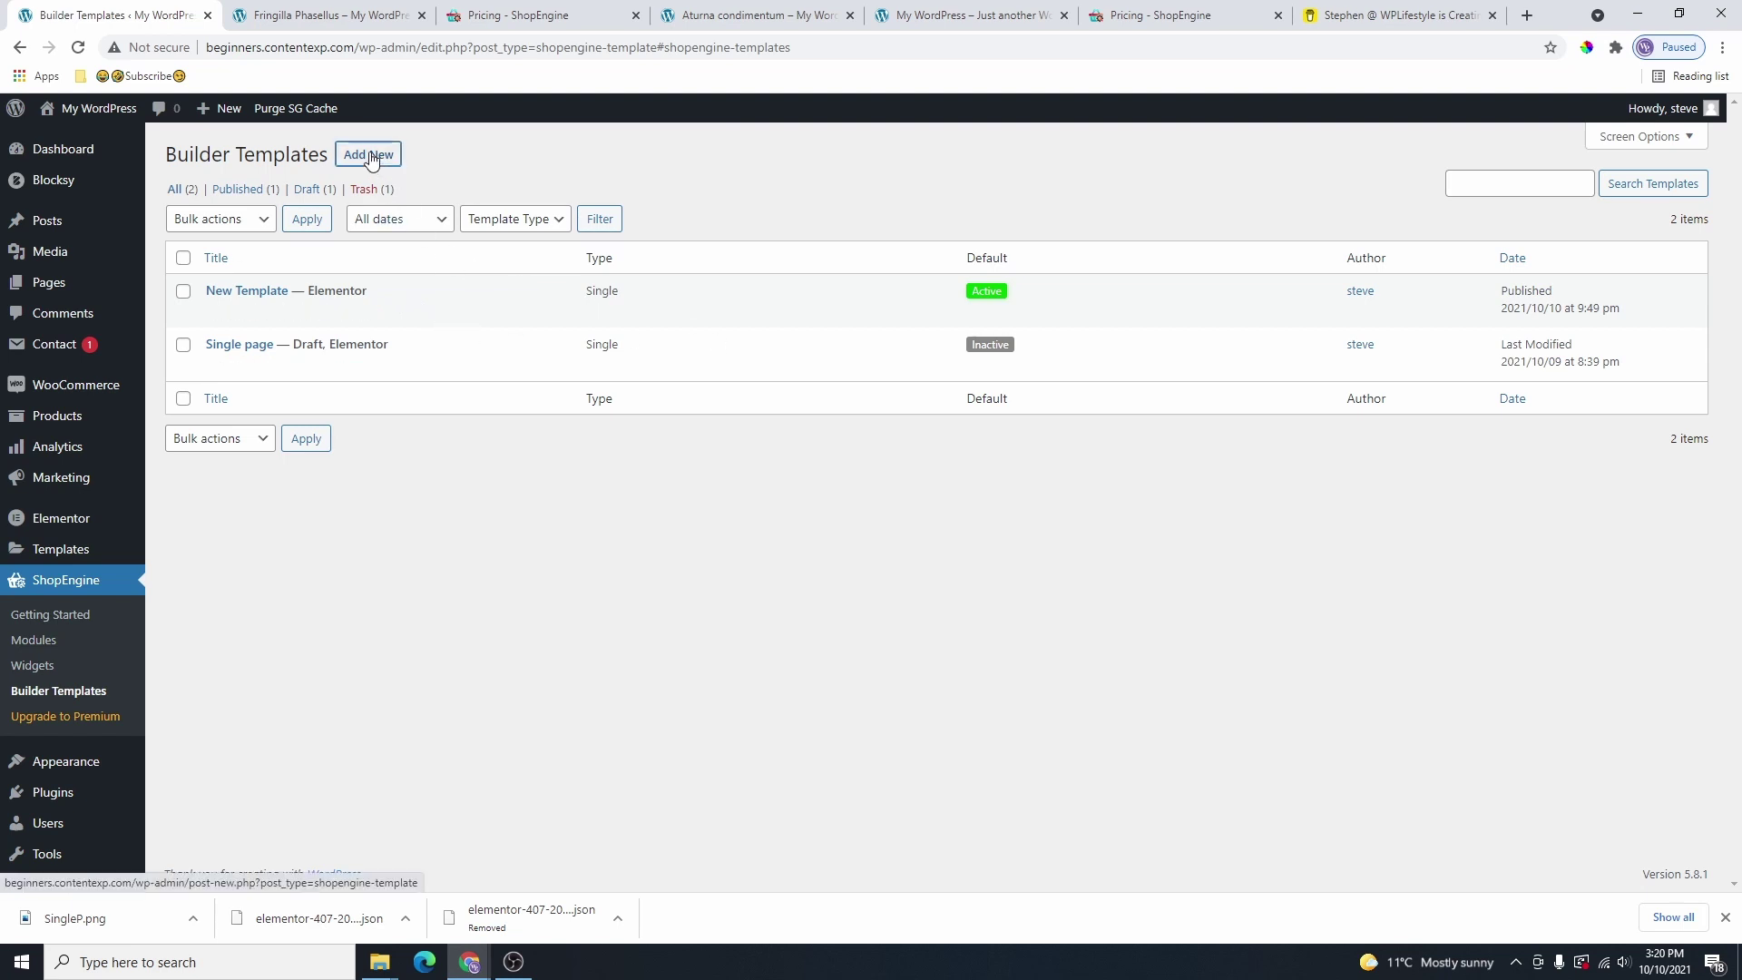
drag(1302, 238, 1132, 237)
click(1217, 320)
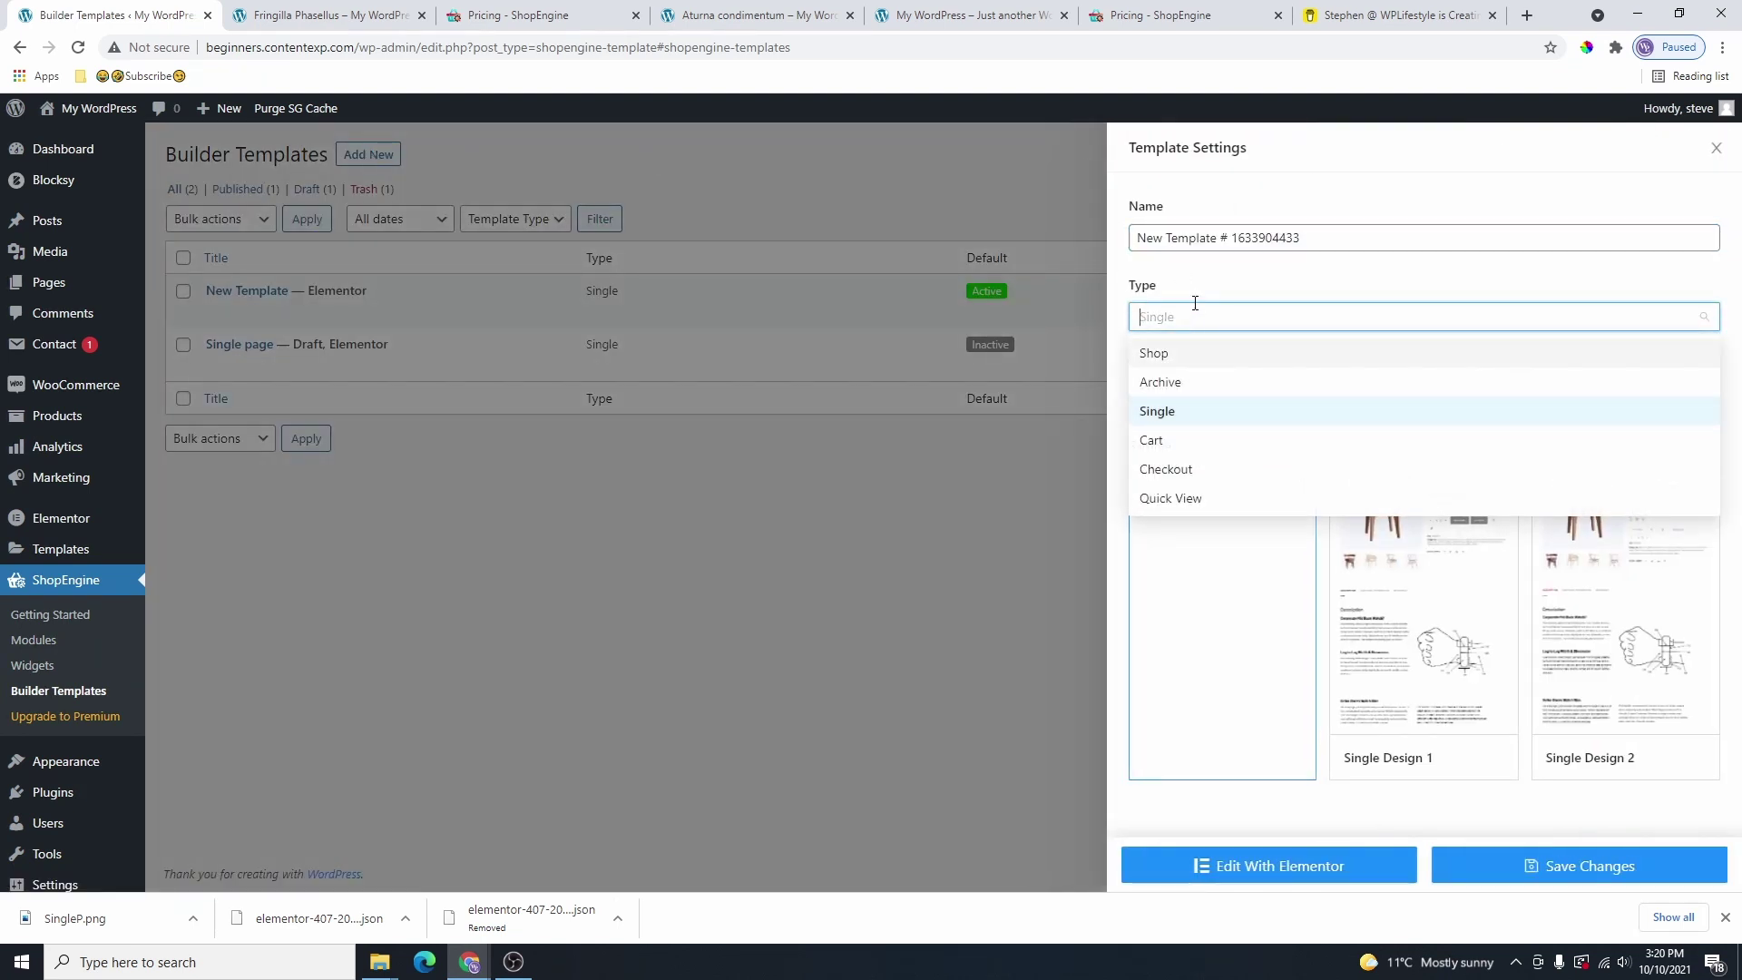
click(1195, 305)
click(1294, 863)
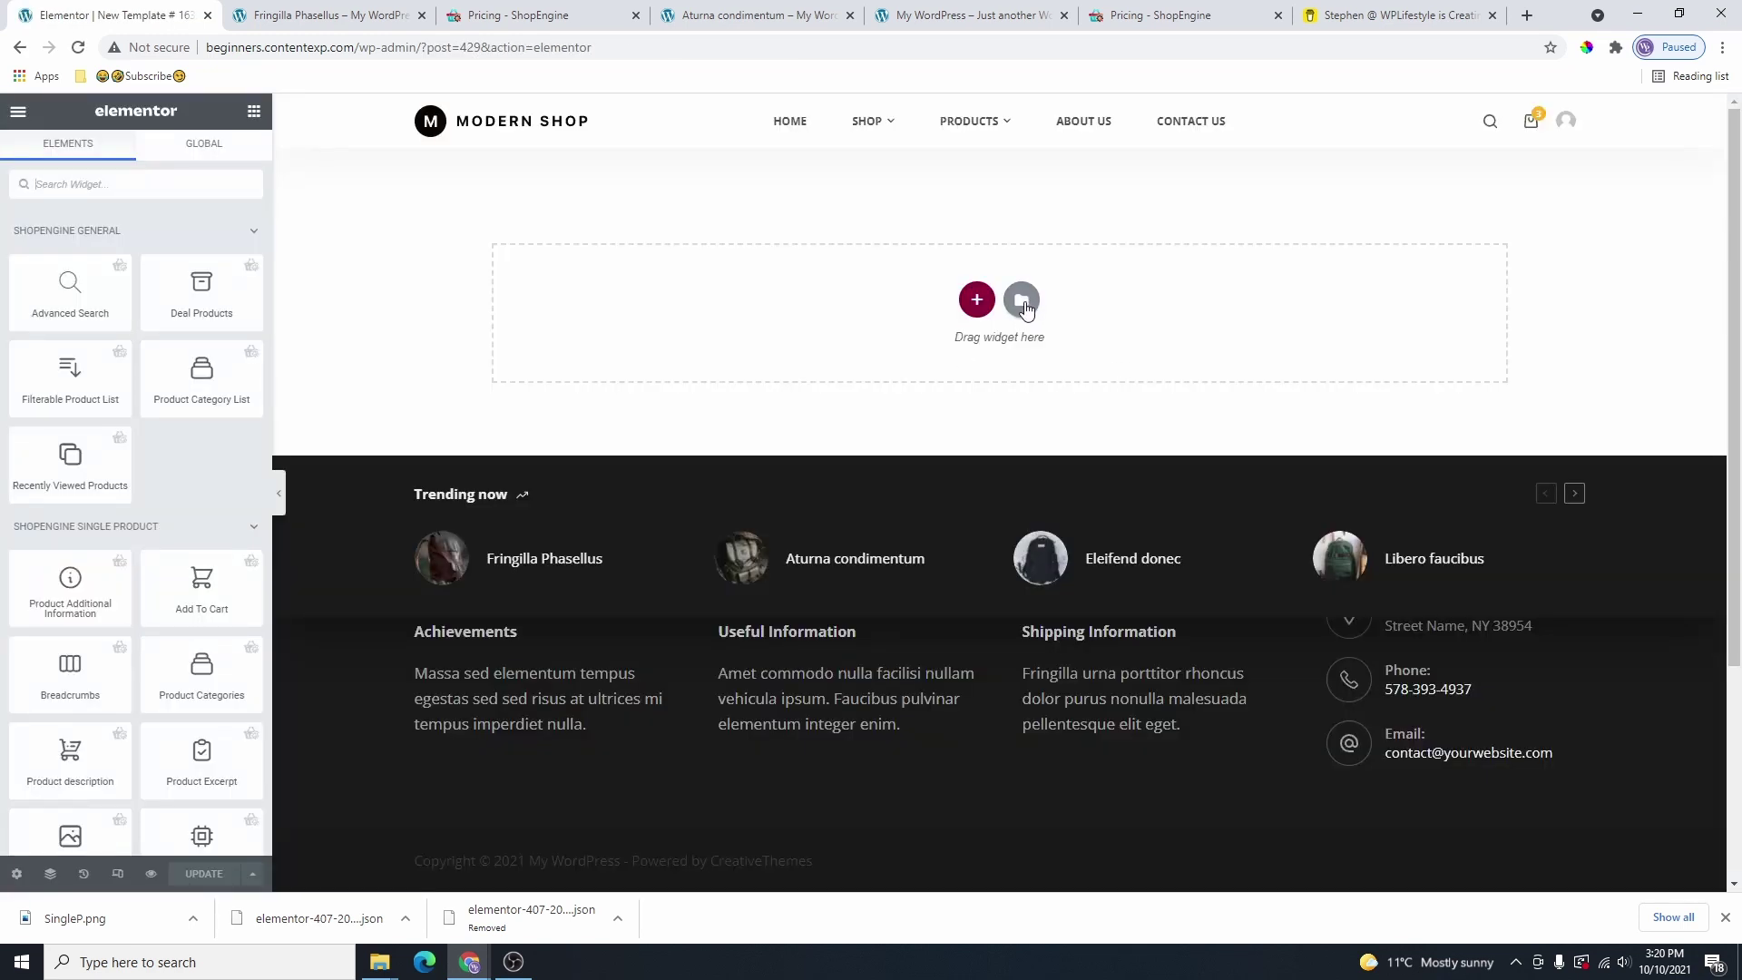
Open the saved templates in the Elementor library and bring up the template import screen.
click(1022, 301)
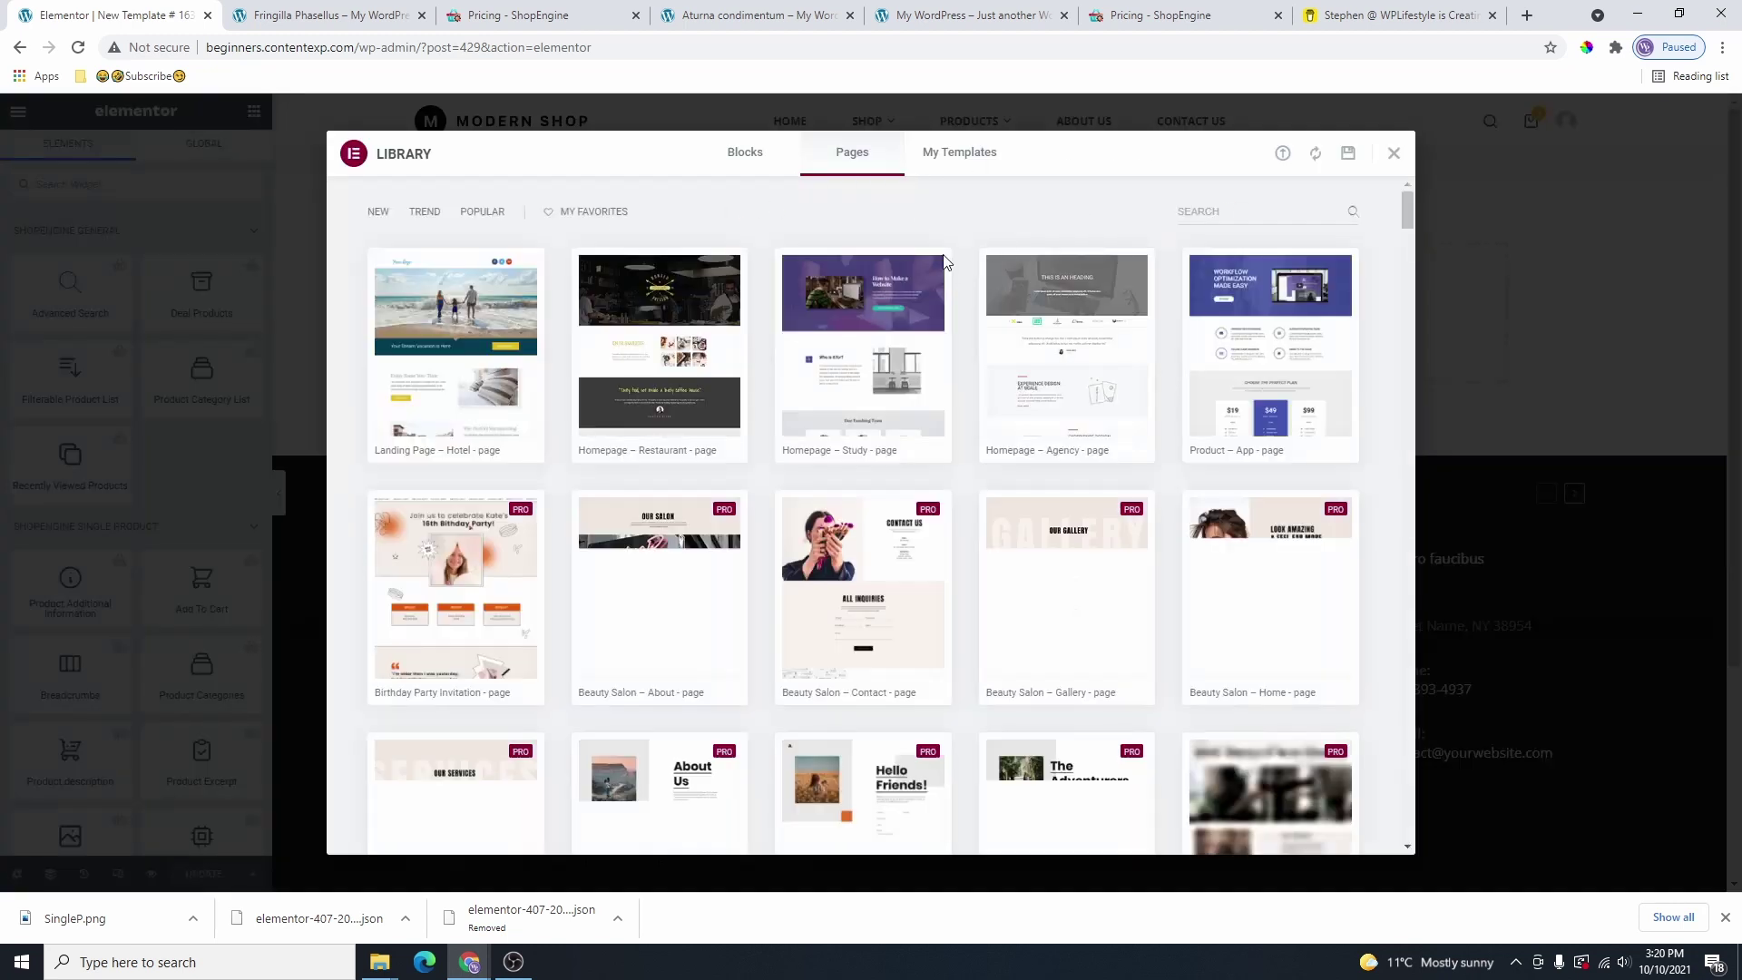
click(950, 158)
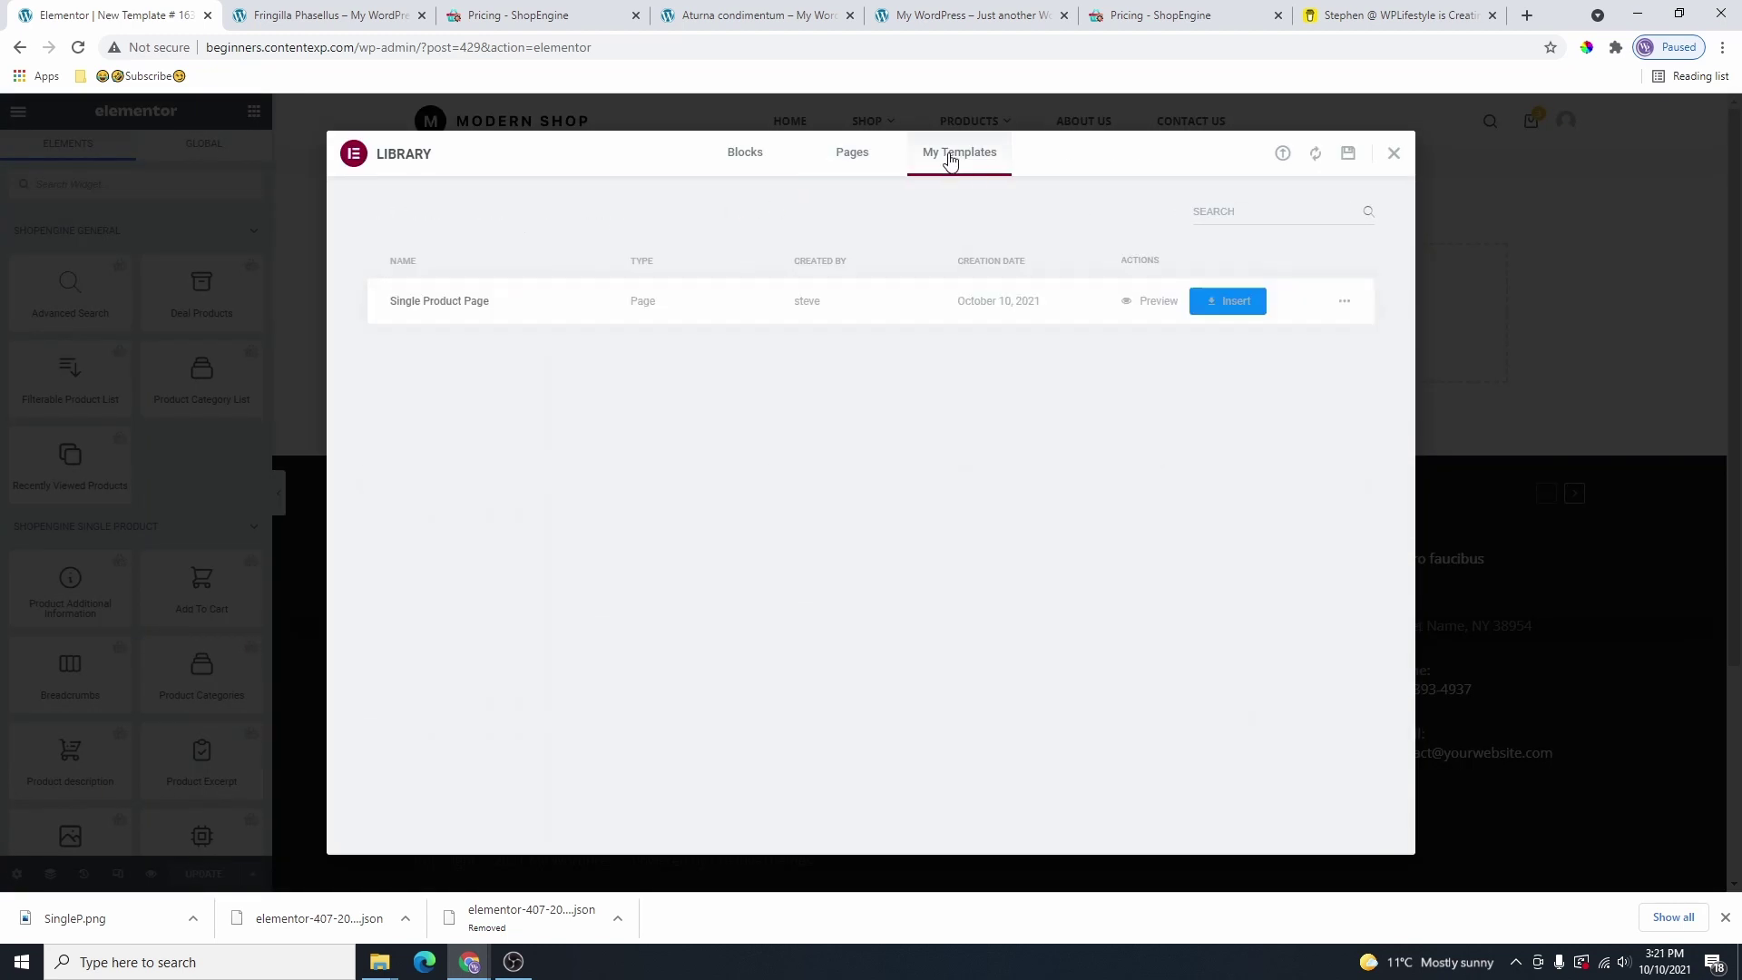
click(1282, 154)
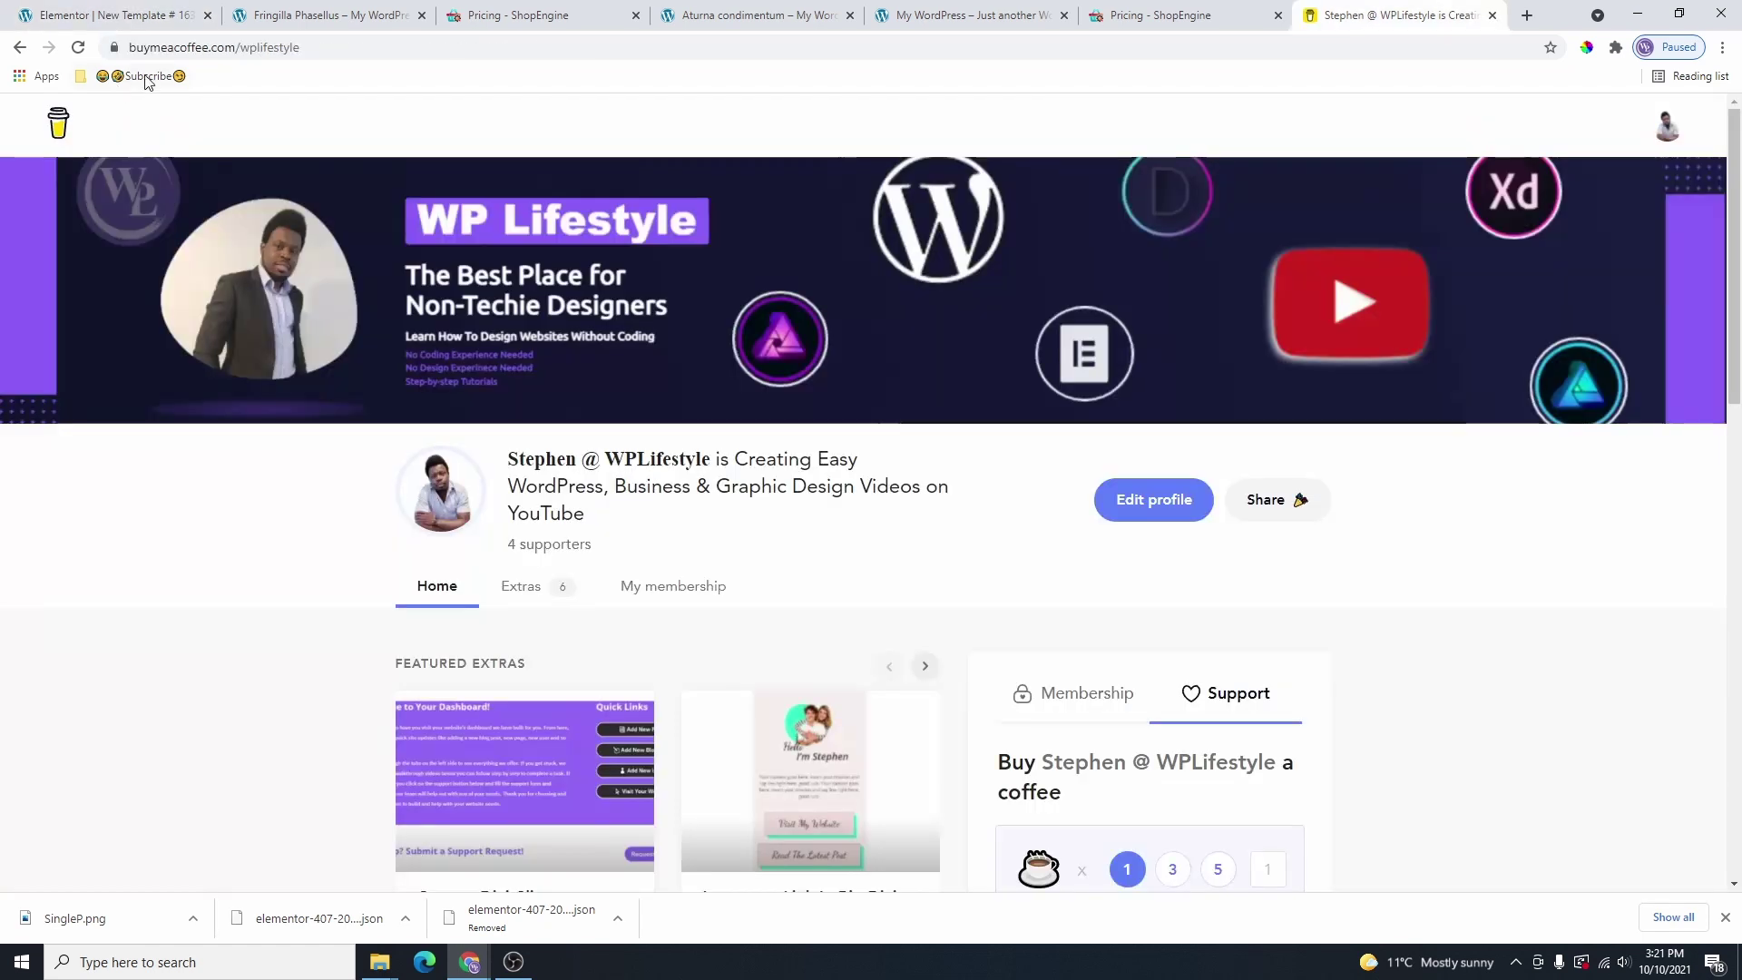
Switch to the Buy Me a Coffee page, request the Single Product Page template from its extras, and enter a price of 0.
drag(304, 47, 129, 47)
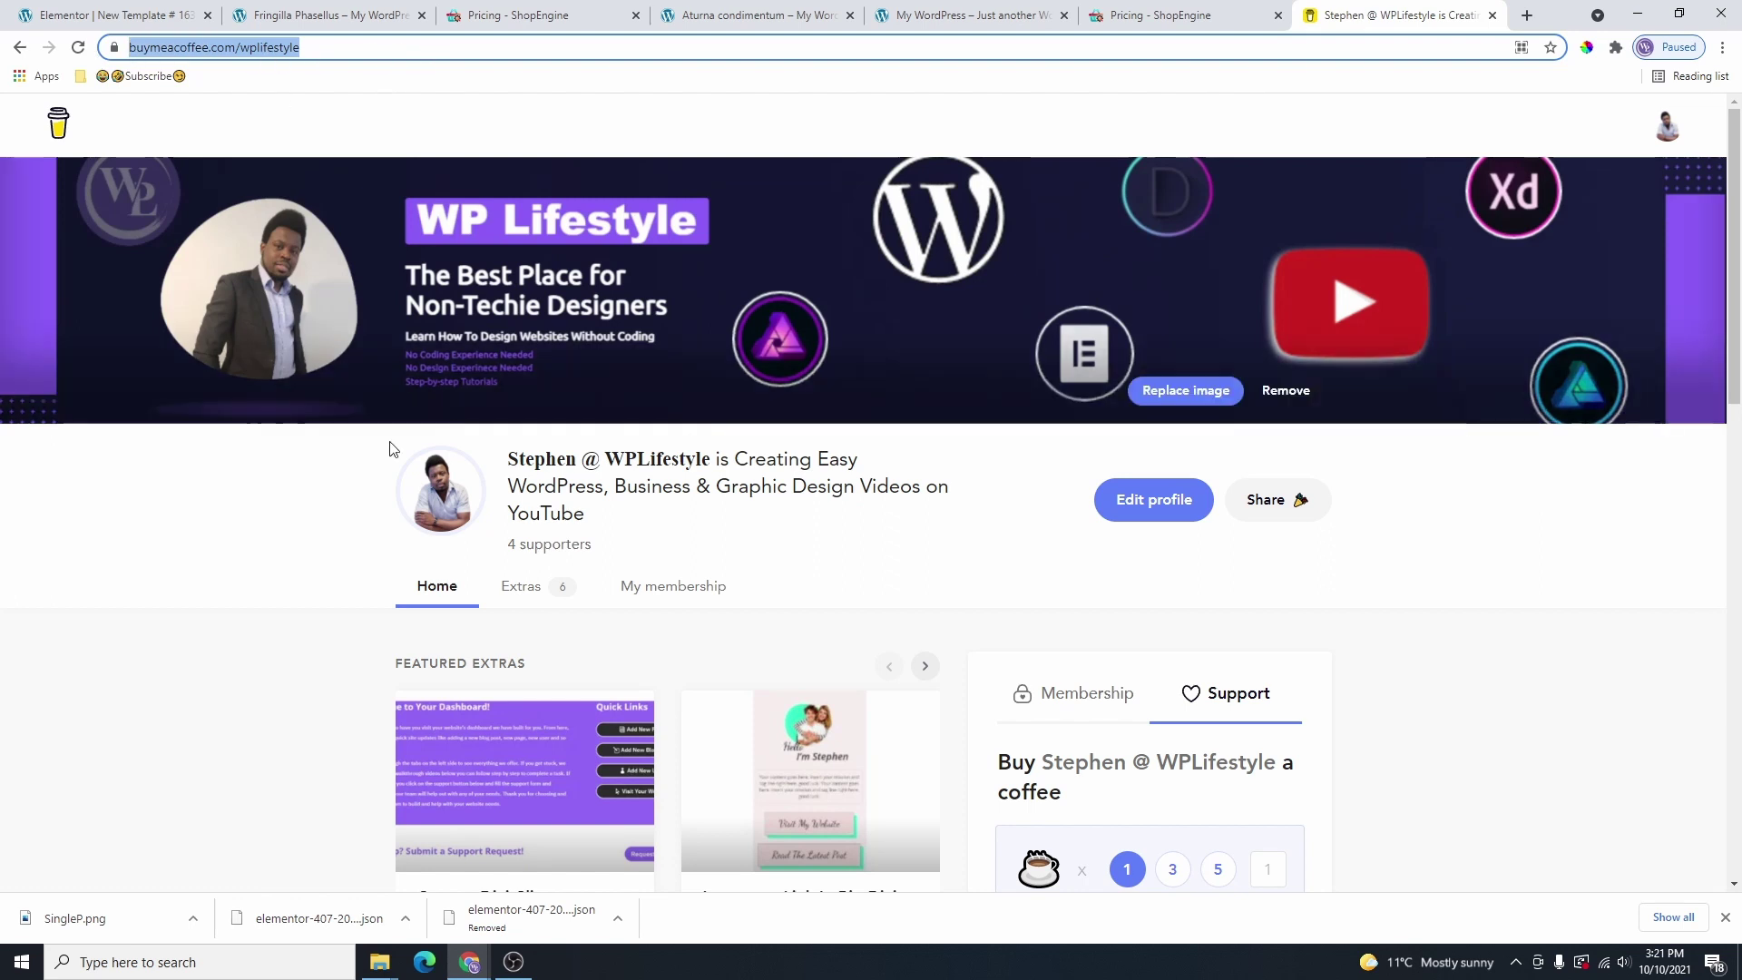
scroll(731, 366, down, 2)
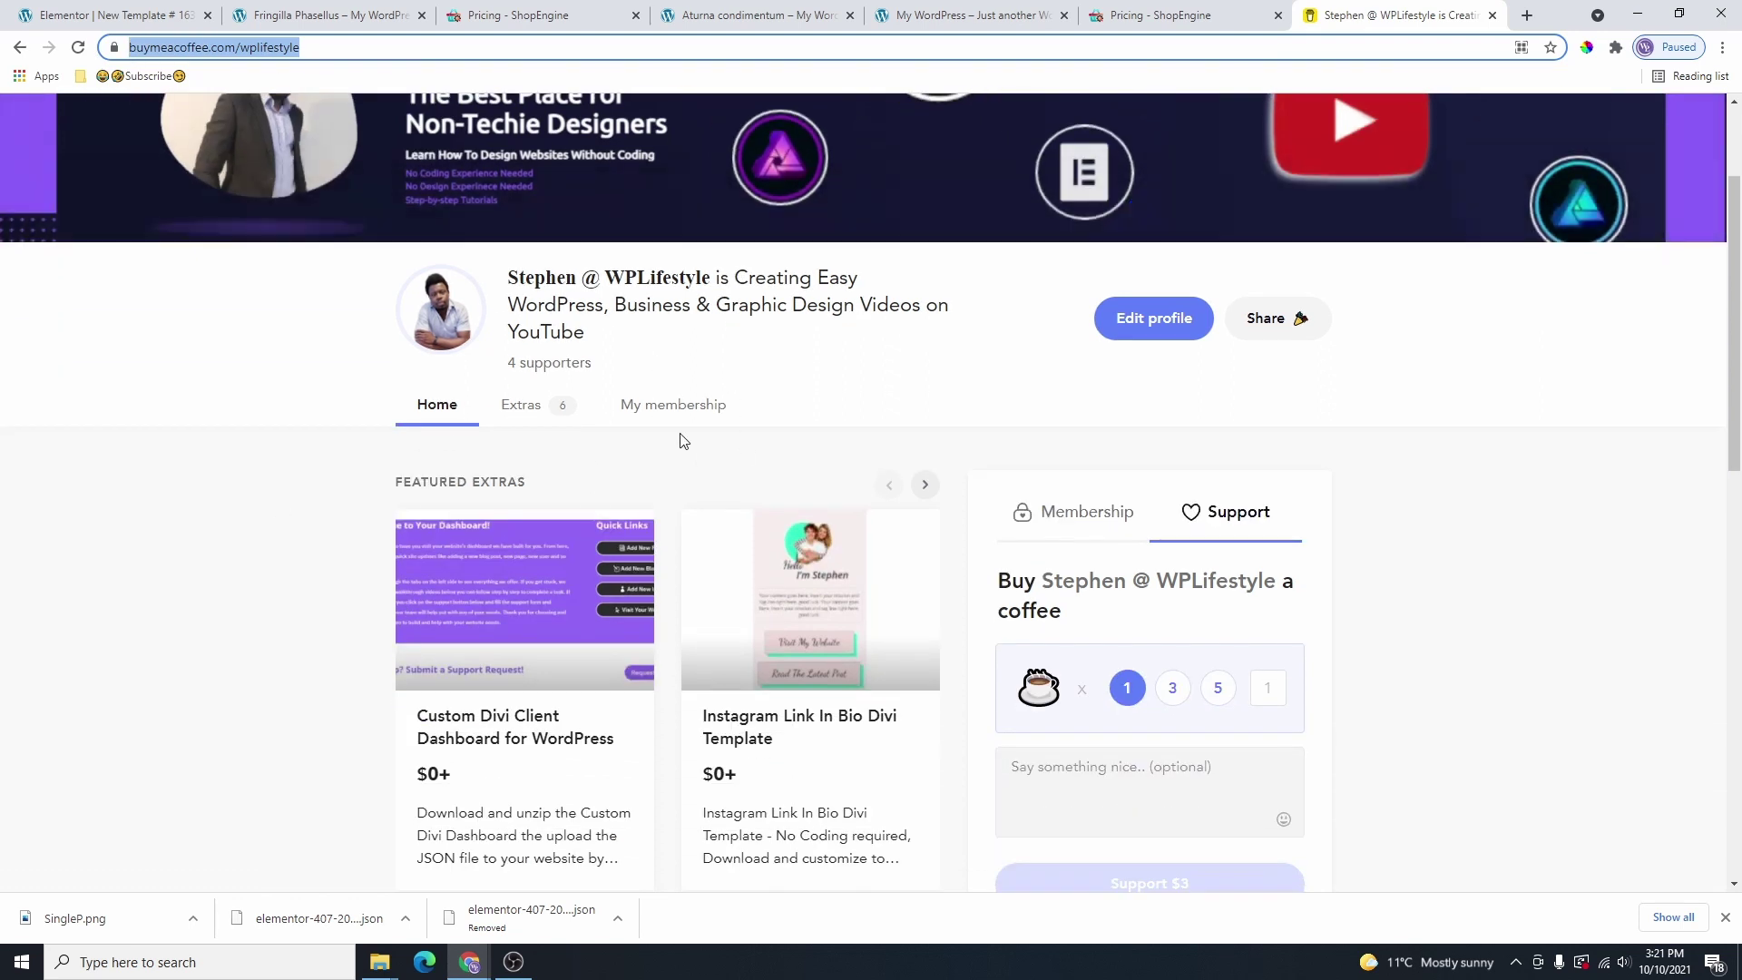
click(525, 423)
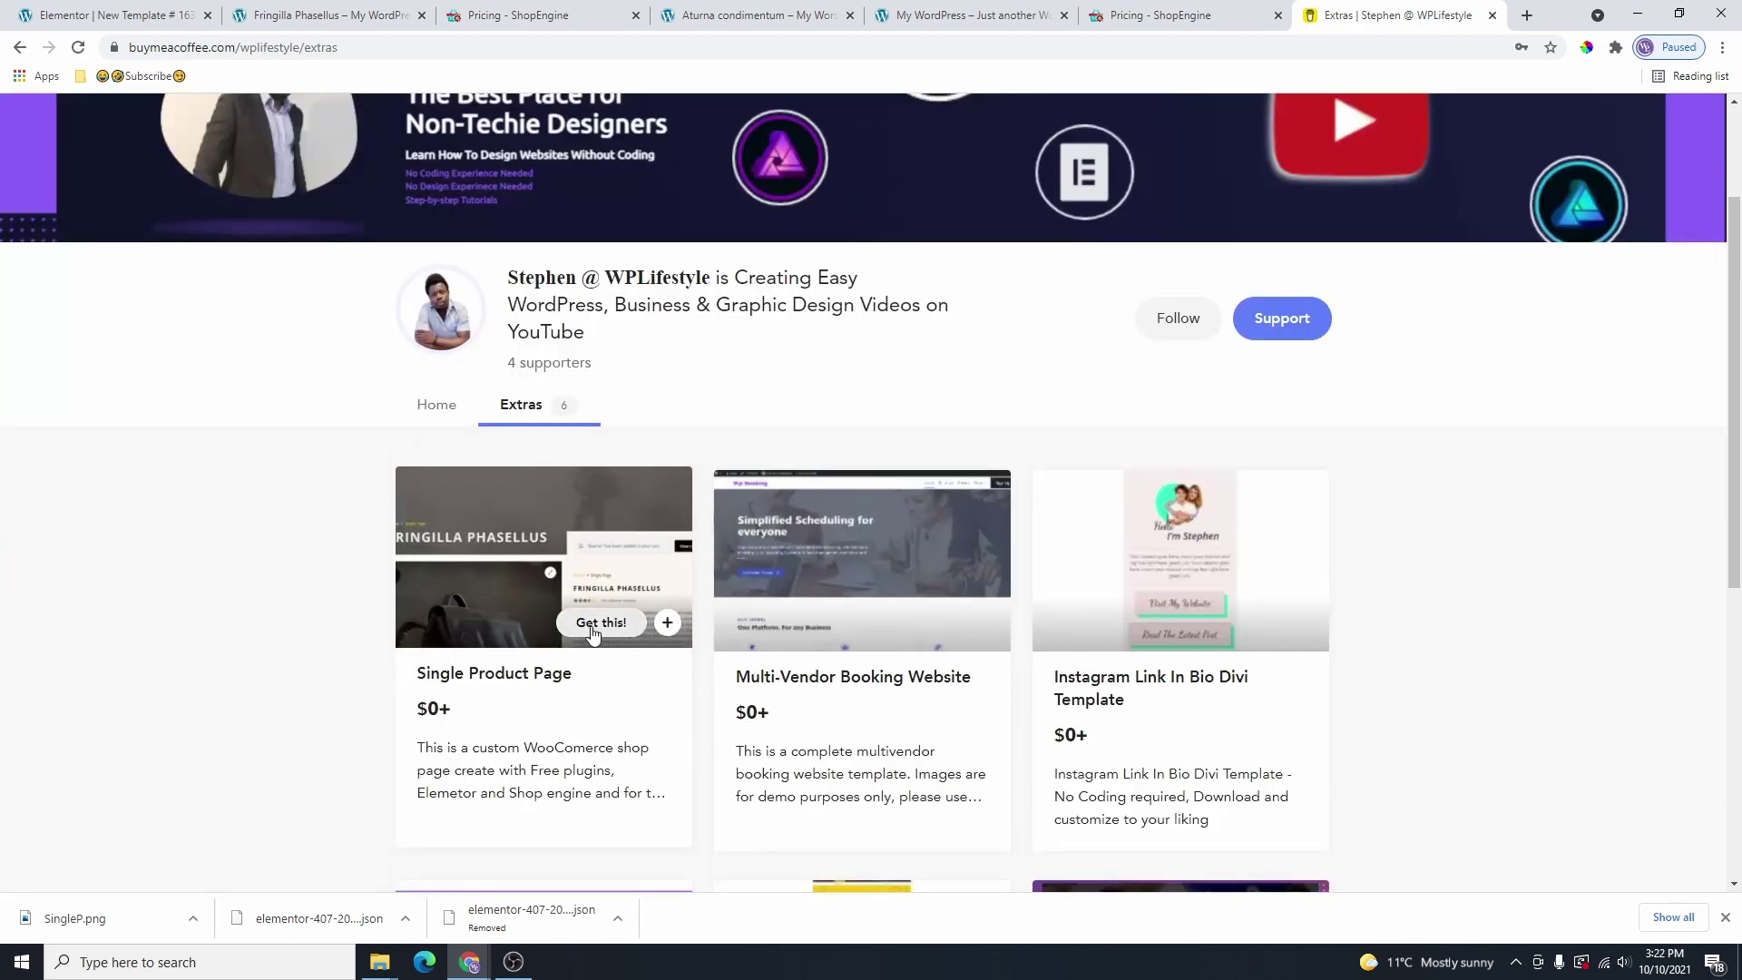
click(597, 622)
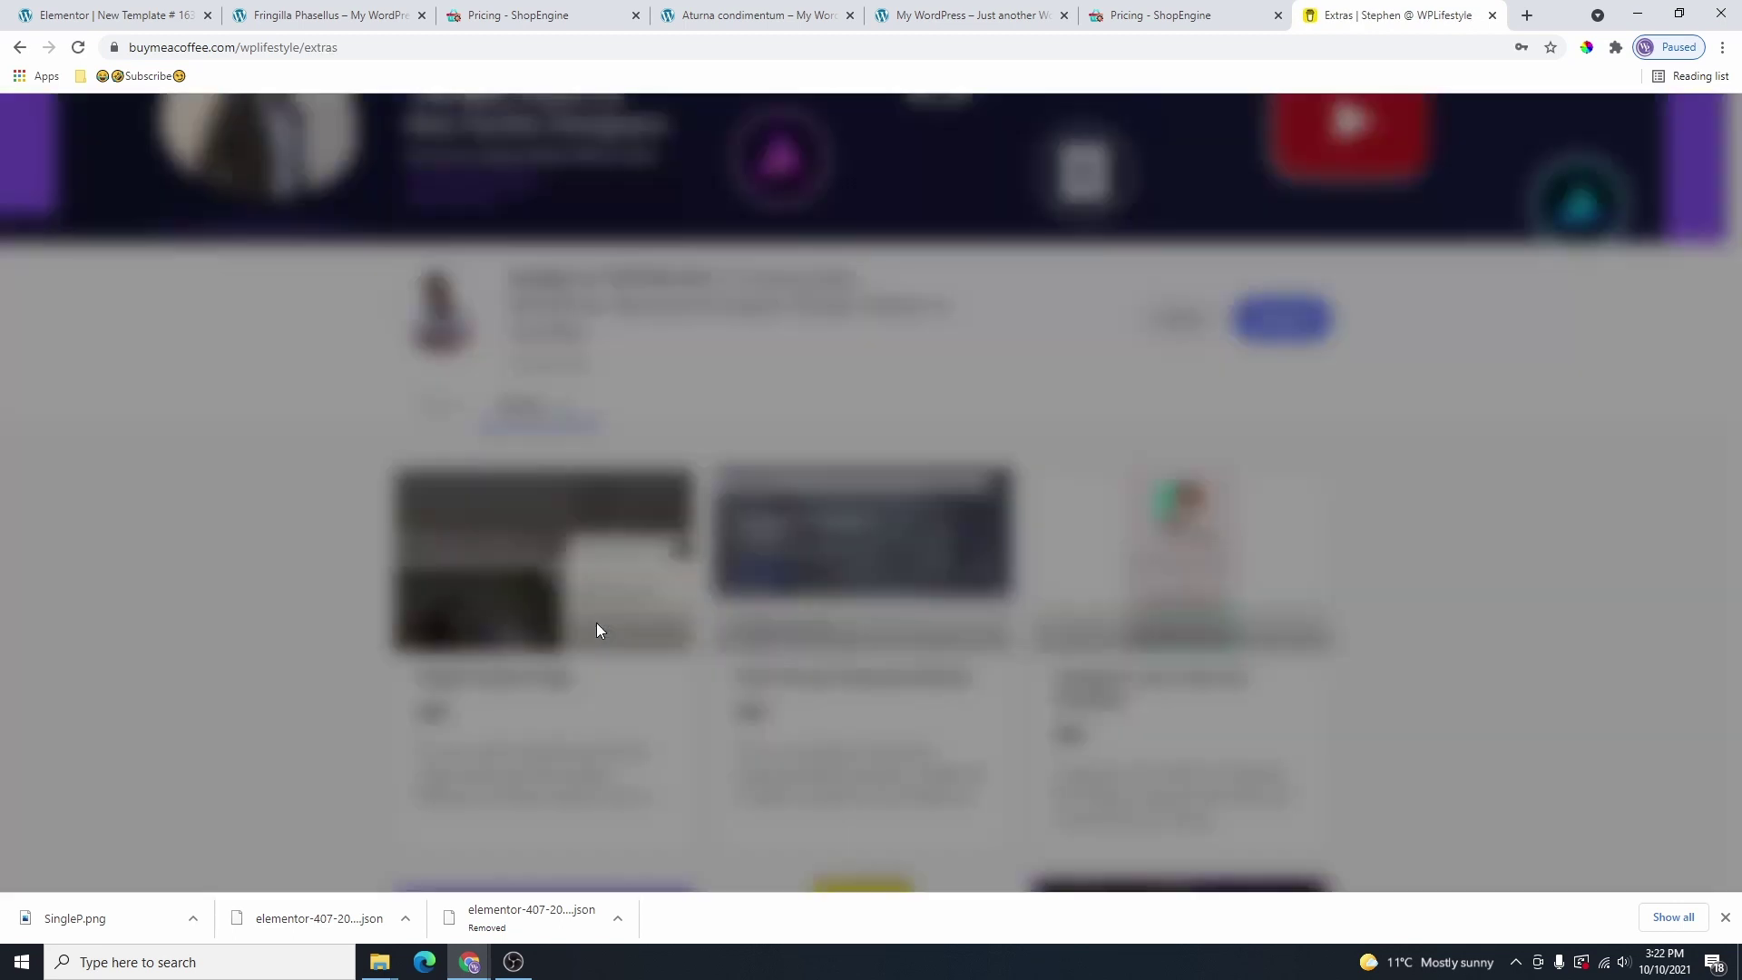
click(751, 541)
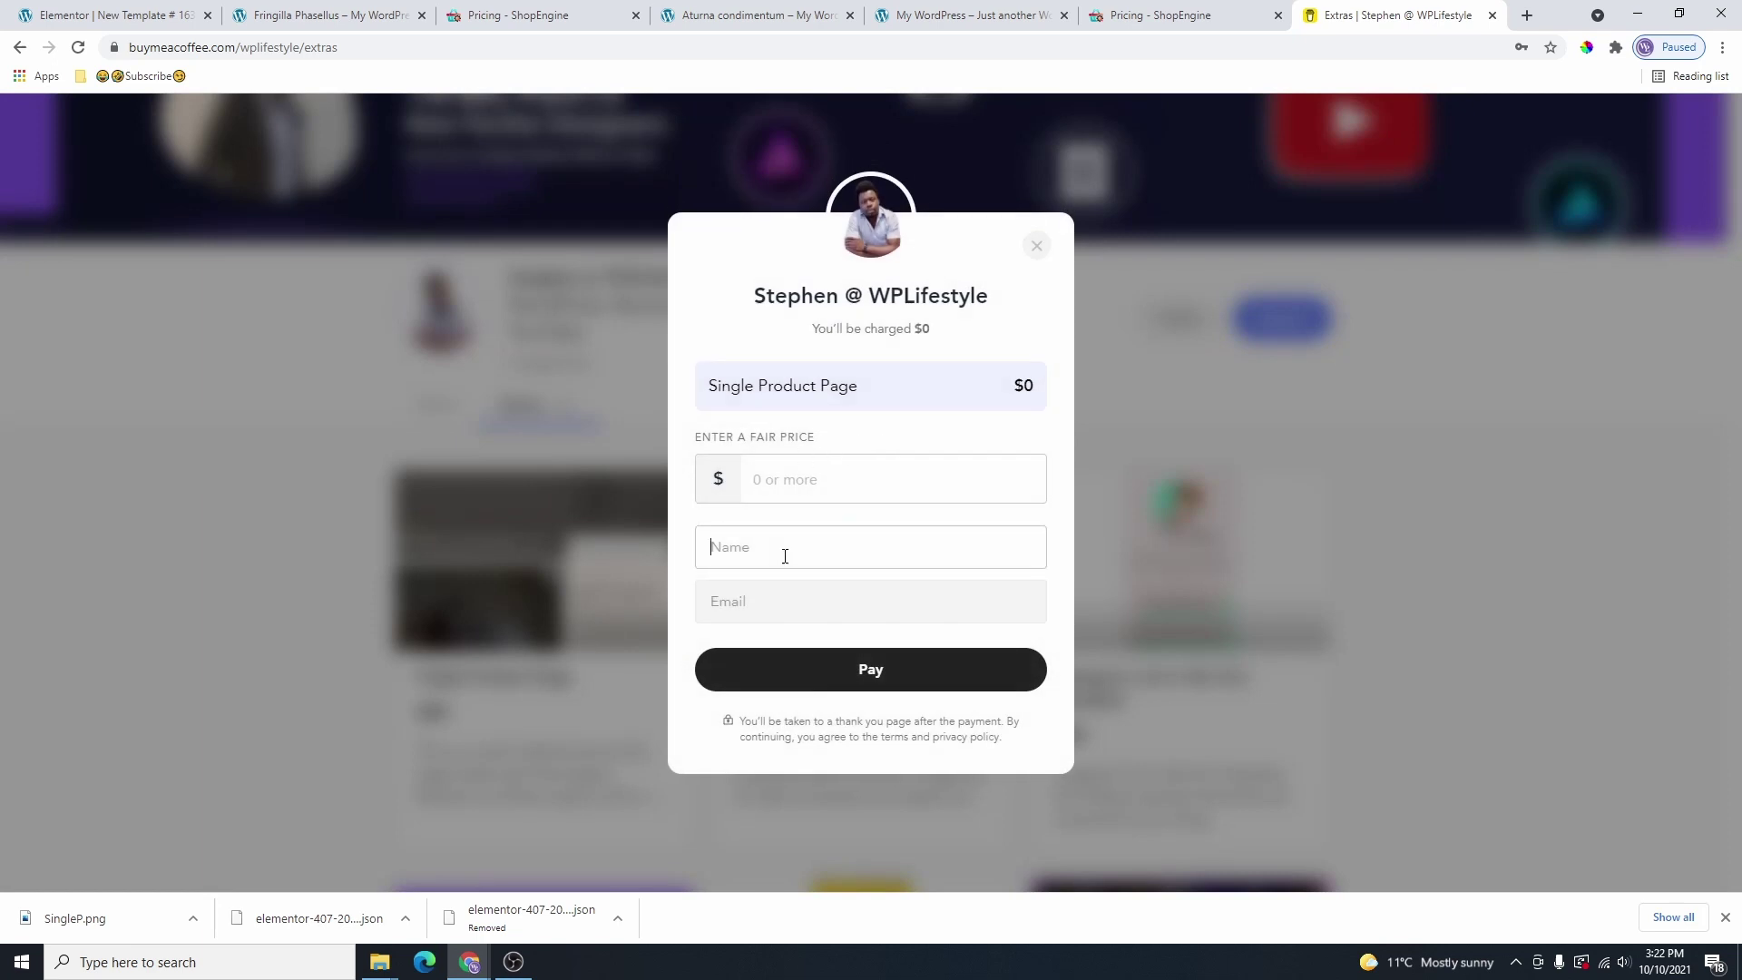
click(788, 608)
click(798, 483)
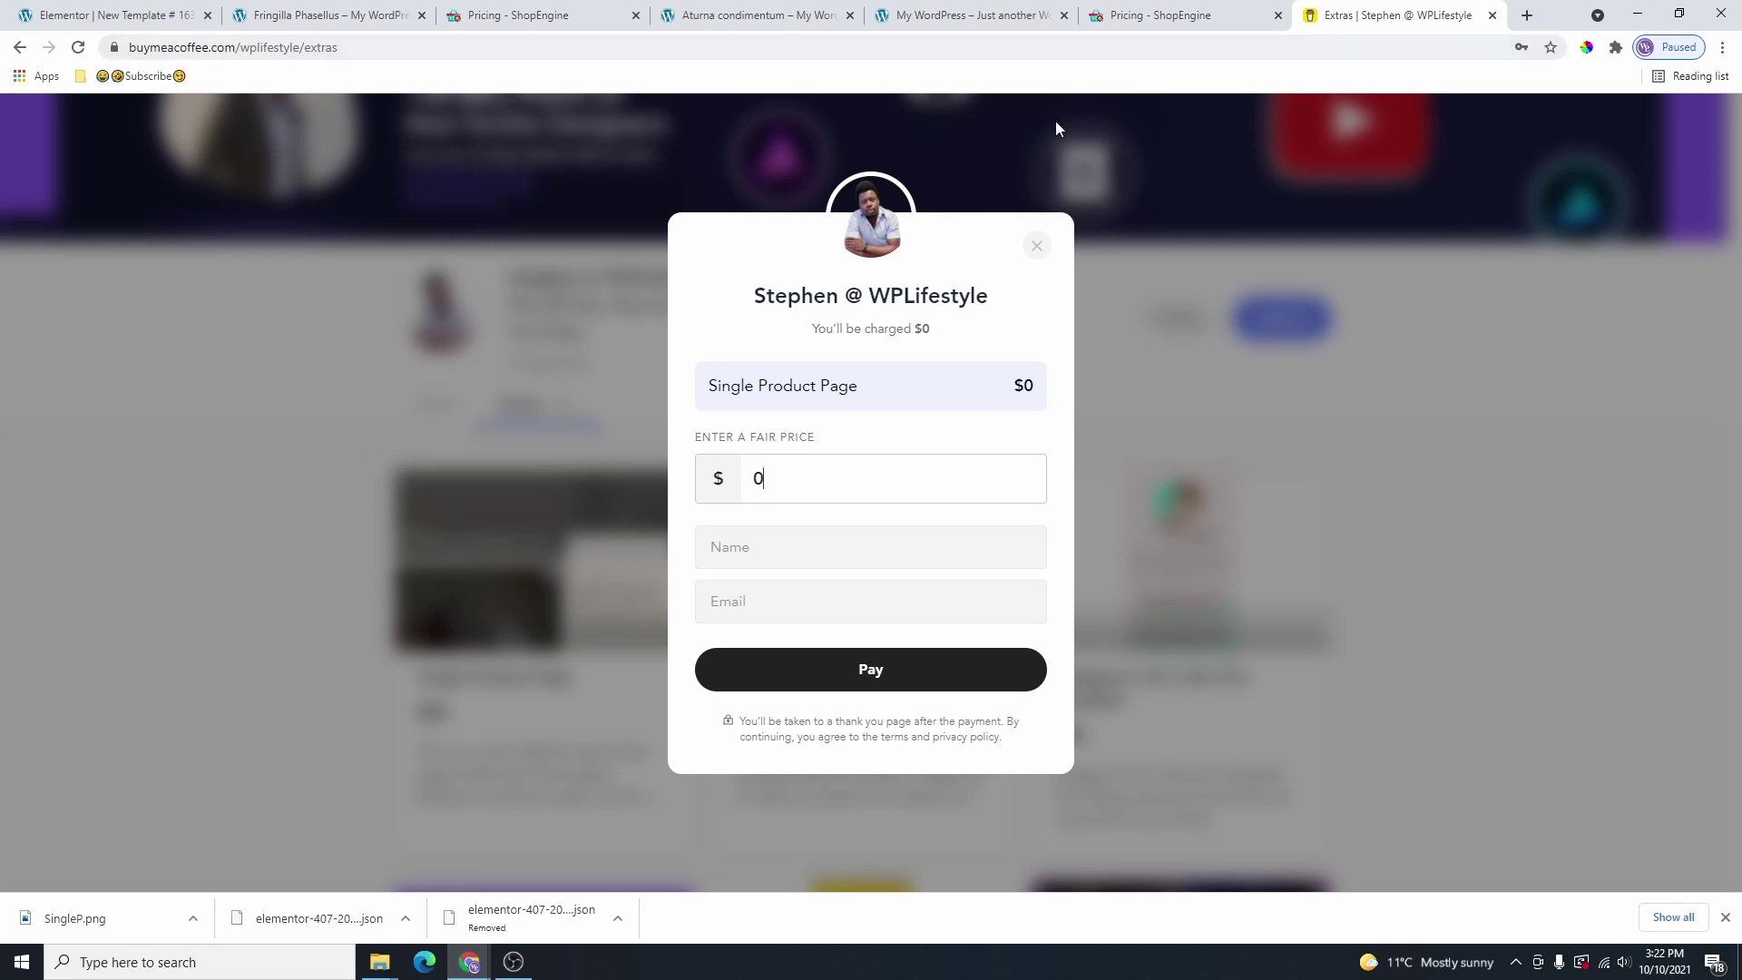
Import the Single Product Page template file into the Elementor library and insert it into the new template.
click(153, 18)
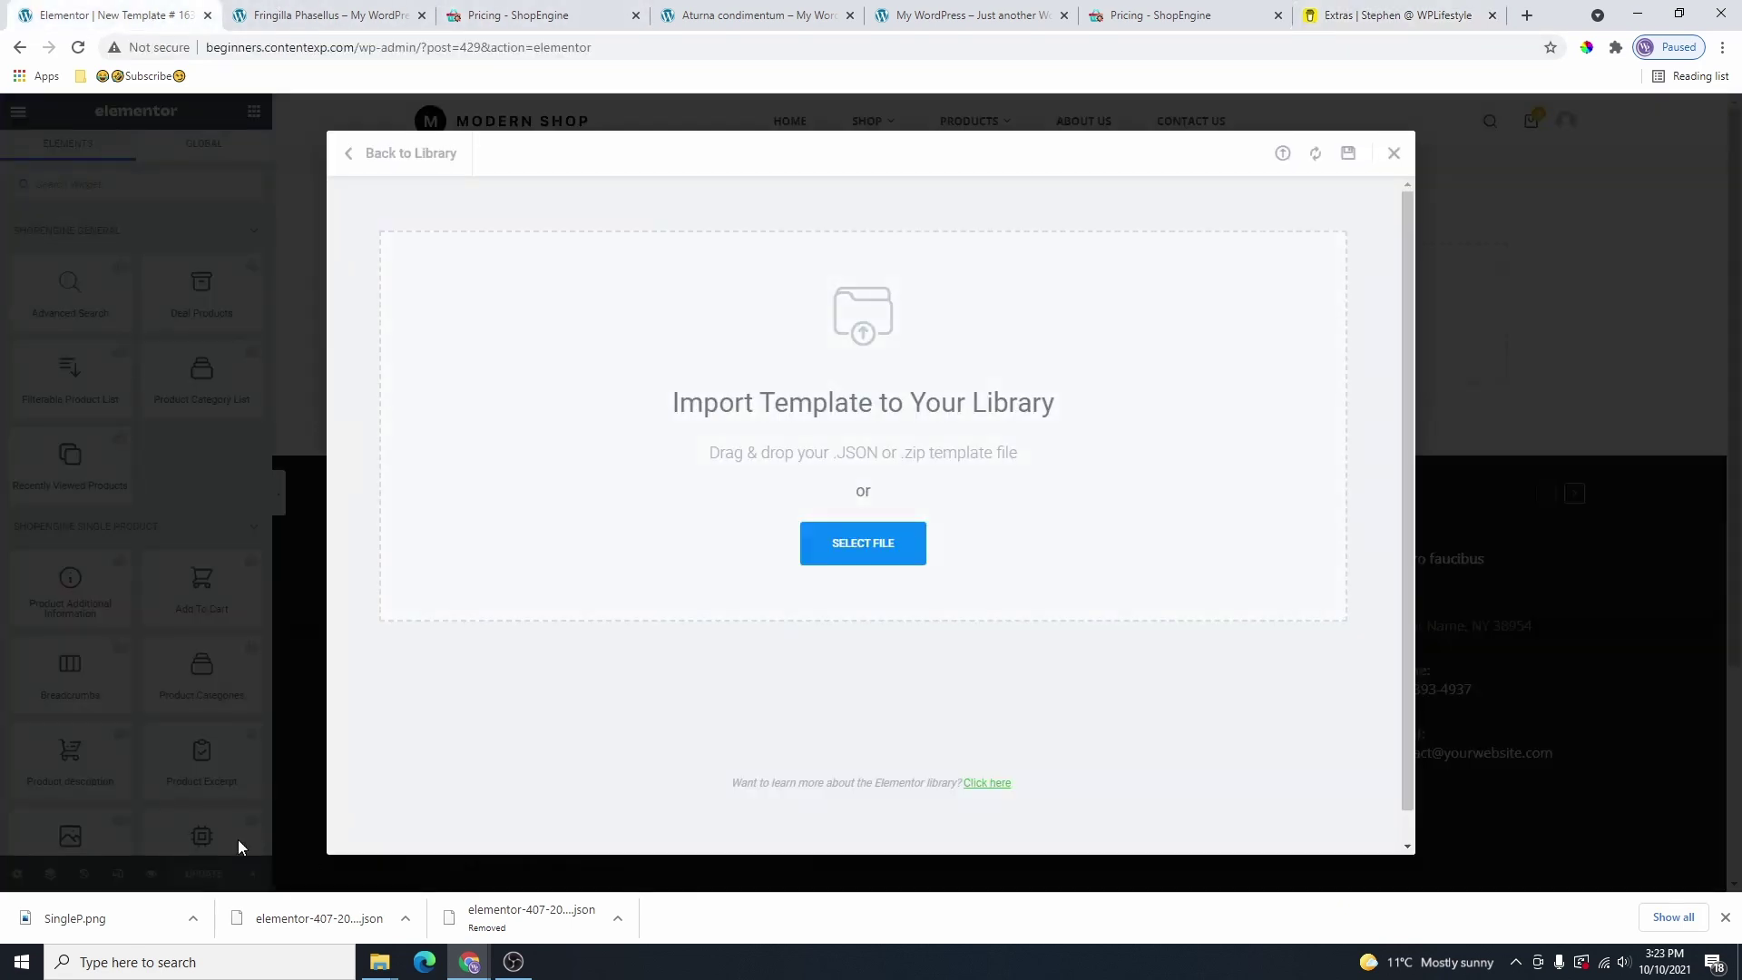
click(864, 546)
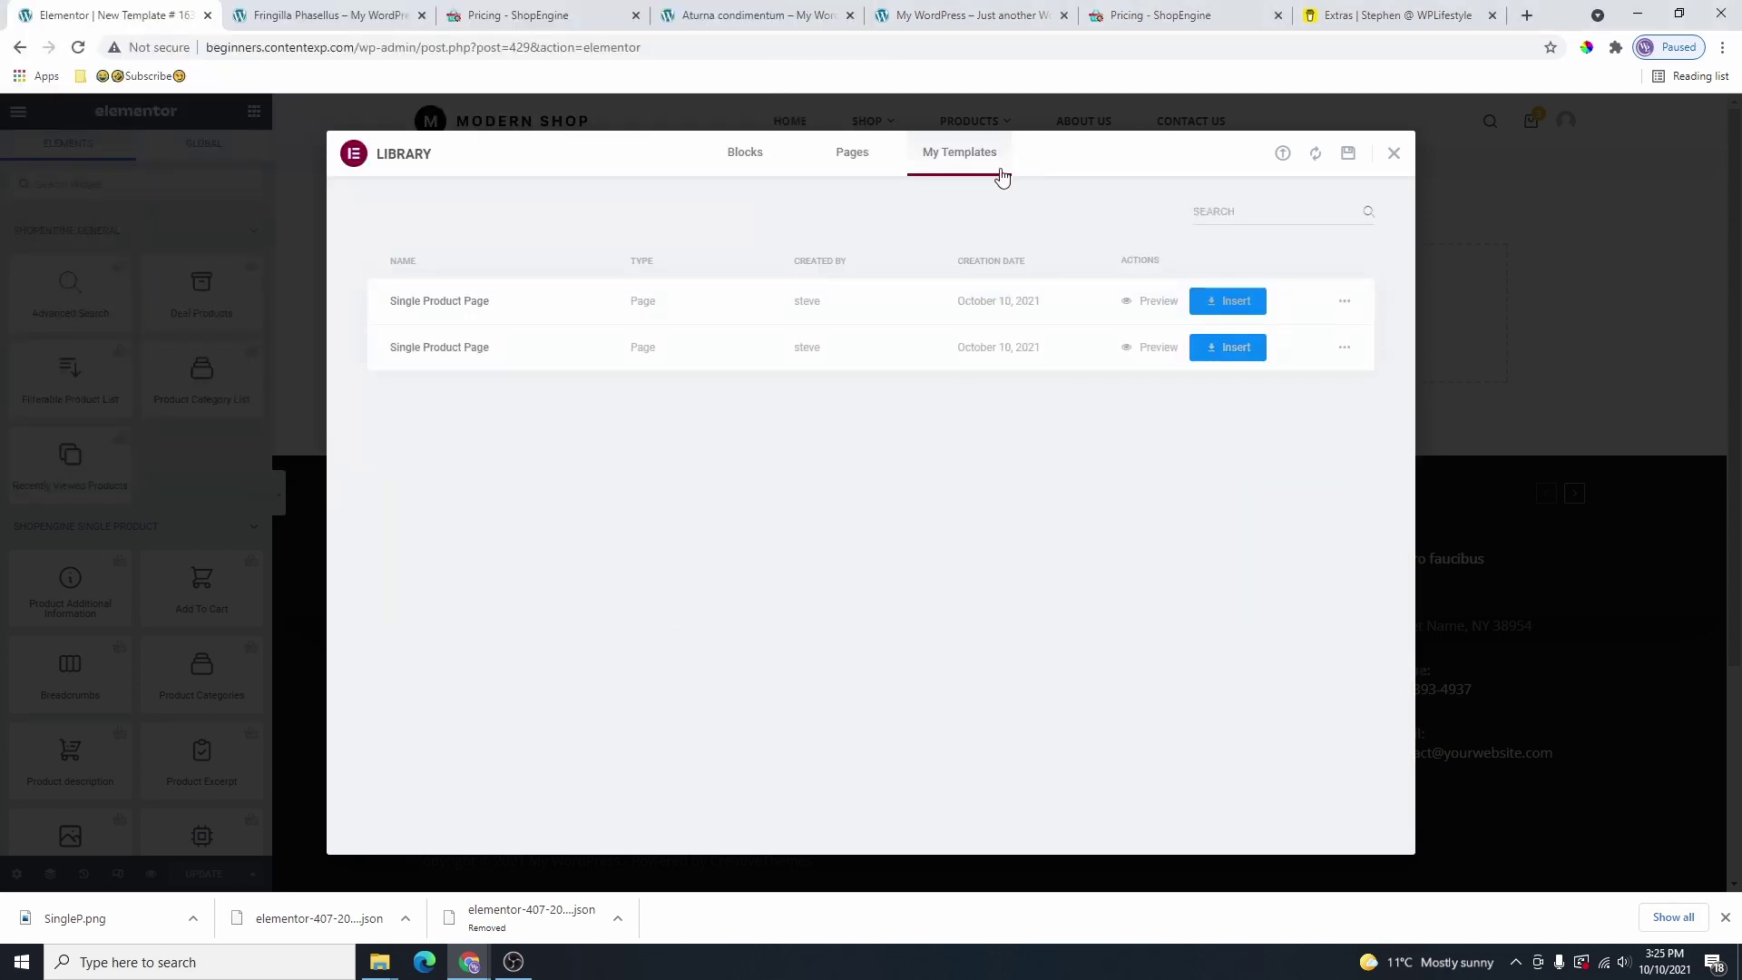
click(1229, 354)
click(958, 561)
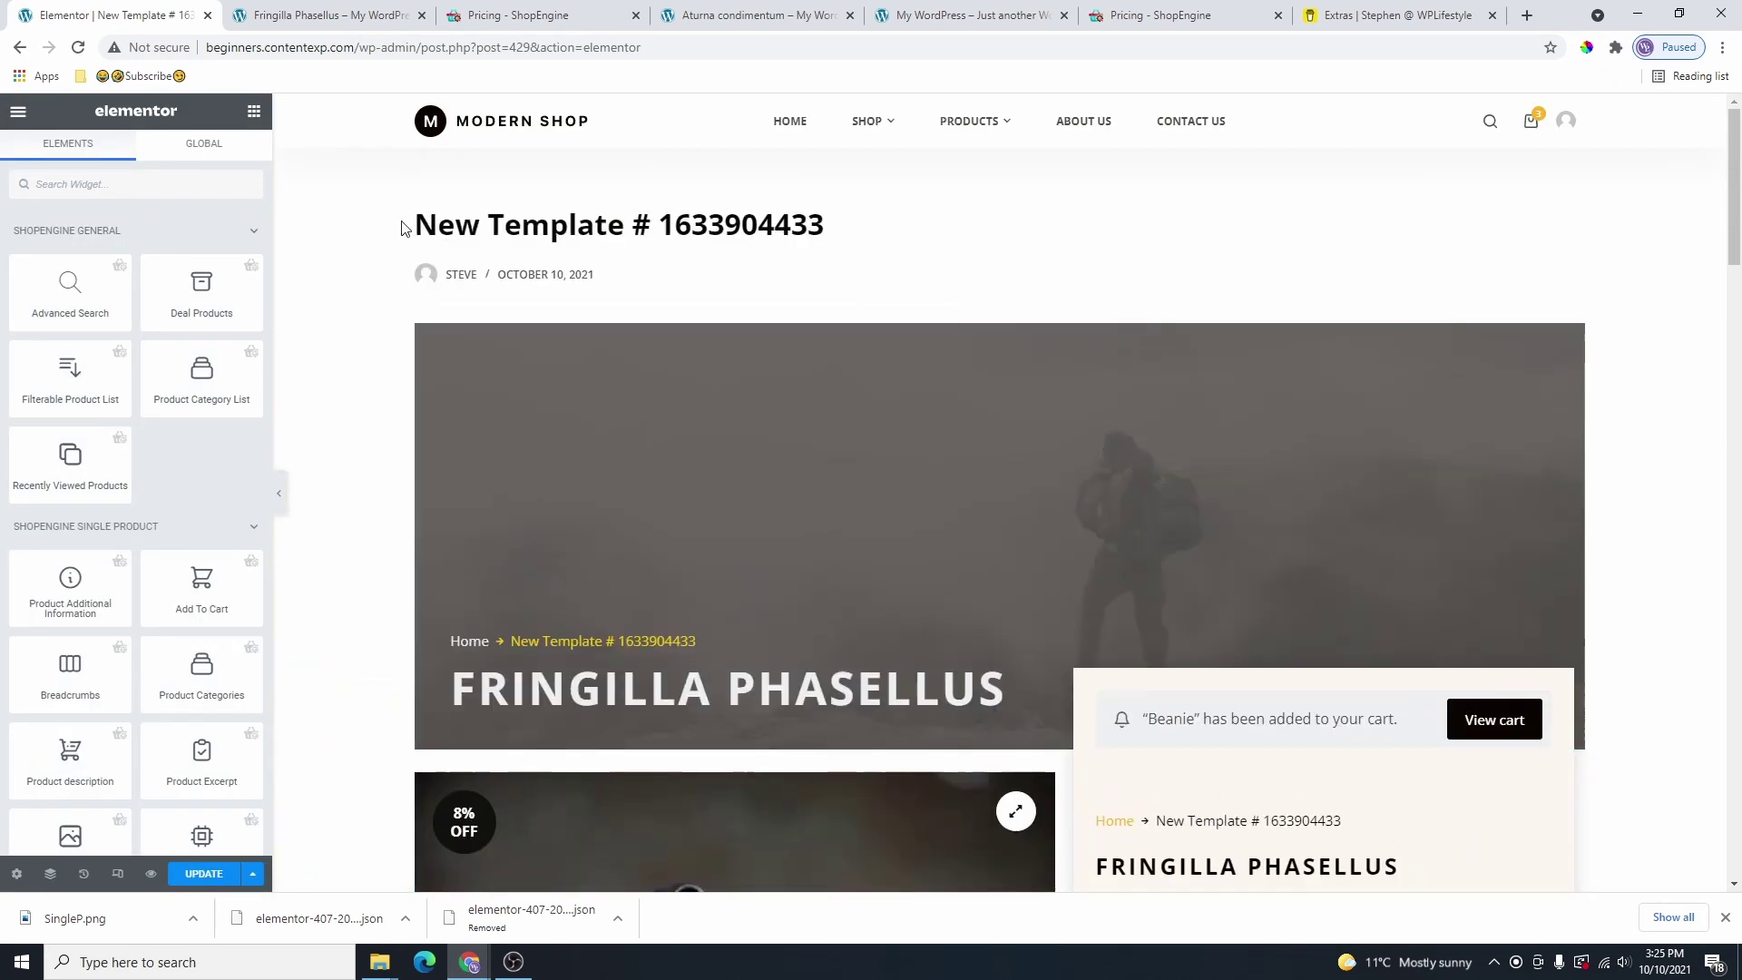
Set the new template's page layout to Elementor Full Width to remove the default page title above the banner.
drag(409, 225, 970, 240)
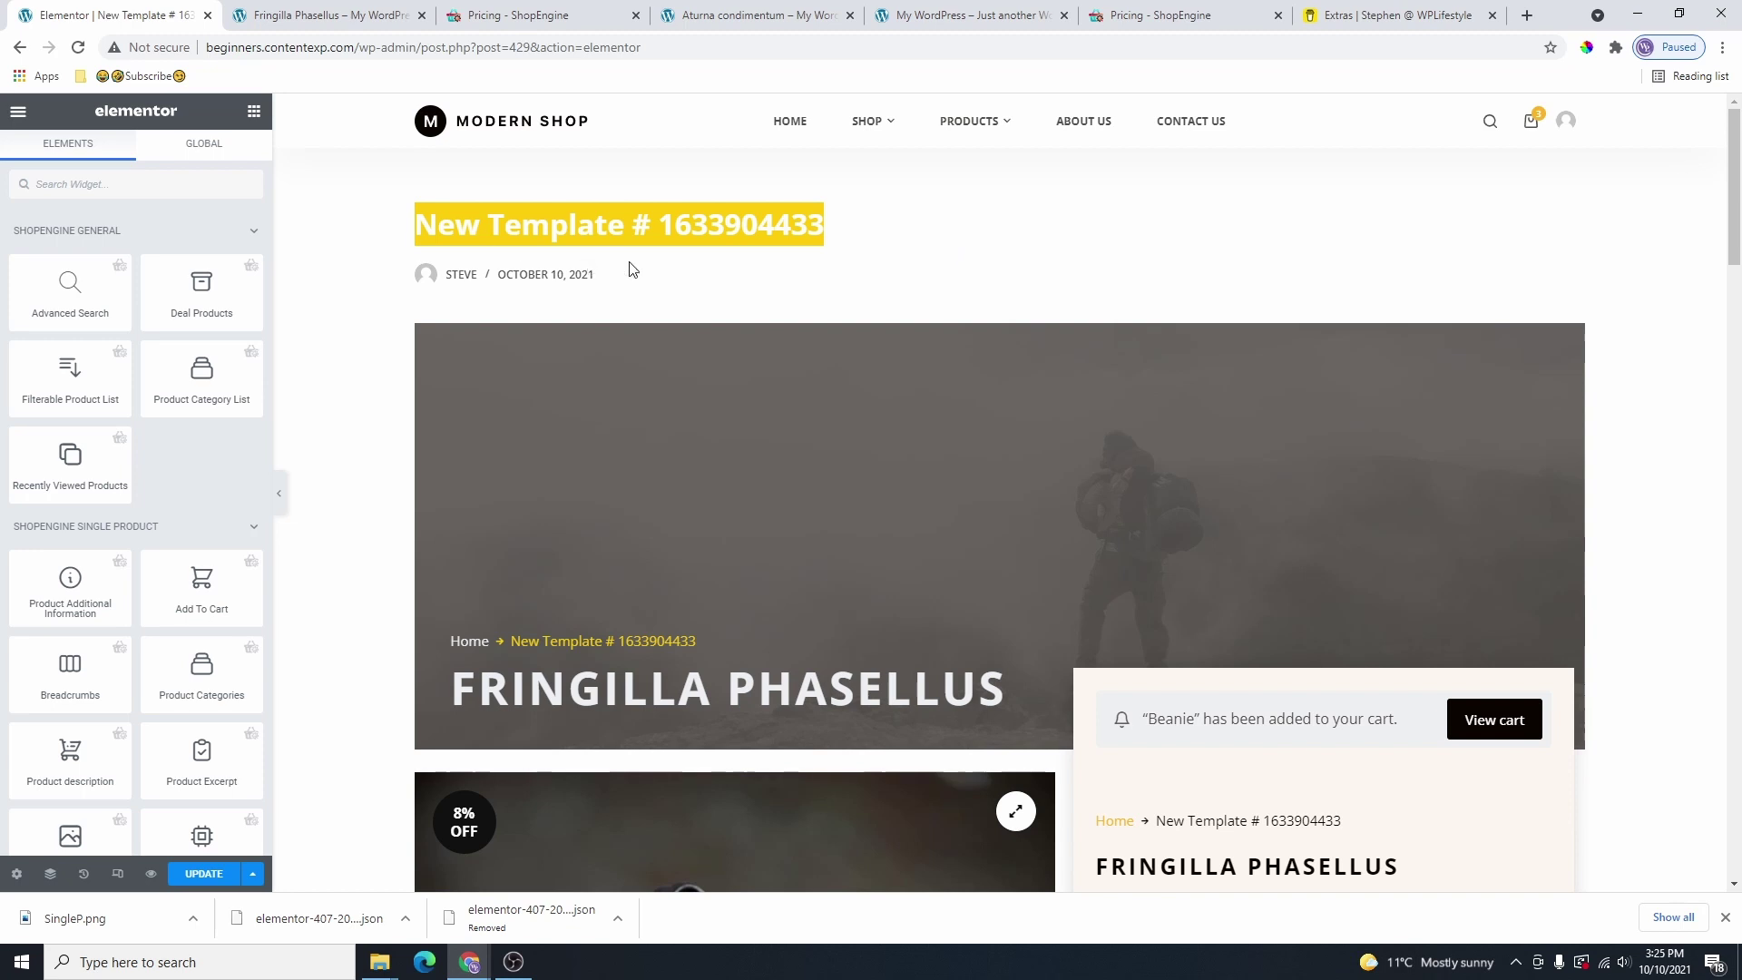
scroll(276, 477, down, 1)
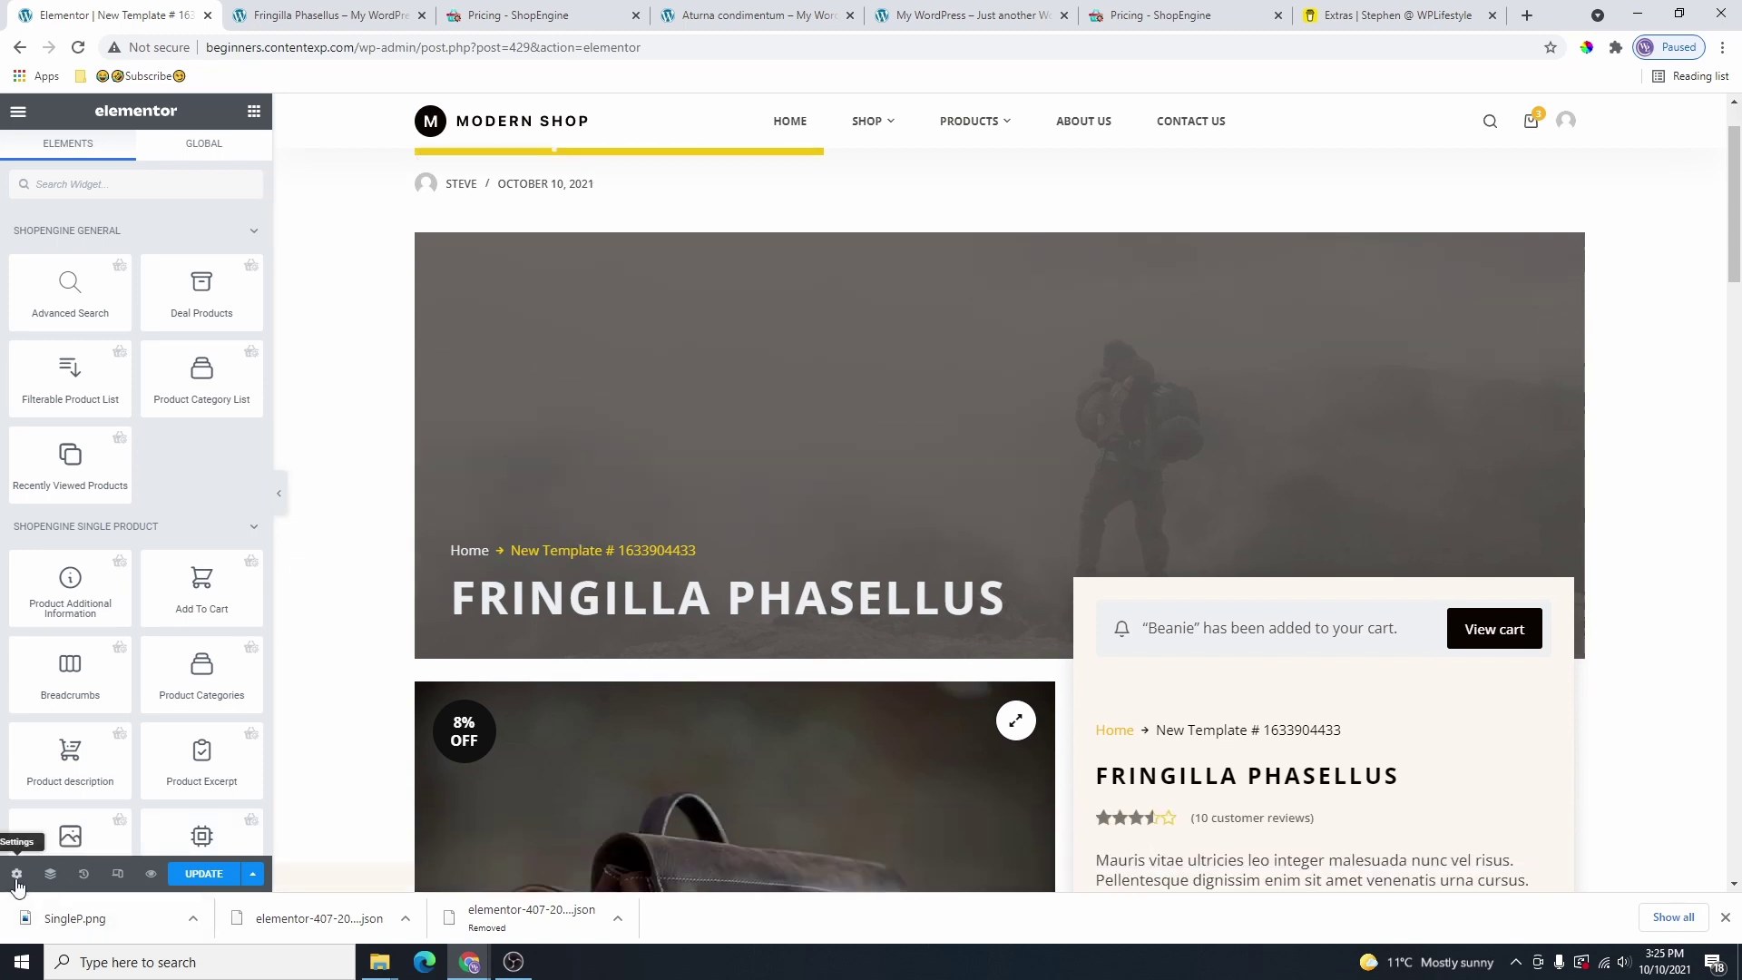
click(16, 875)
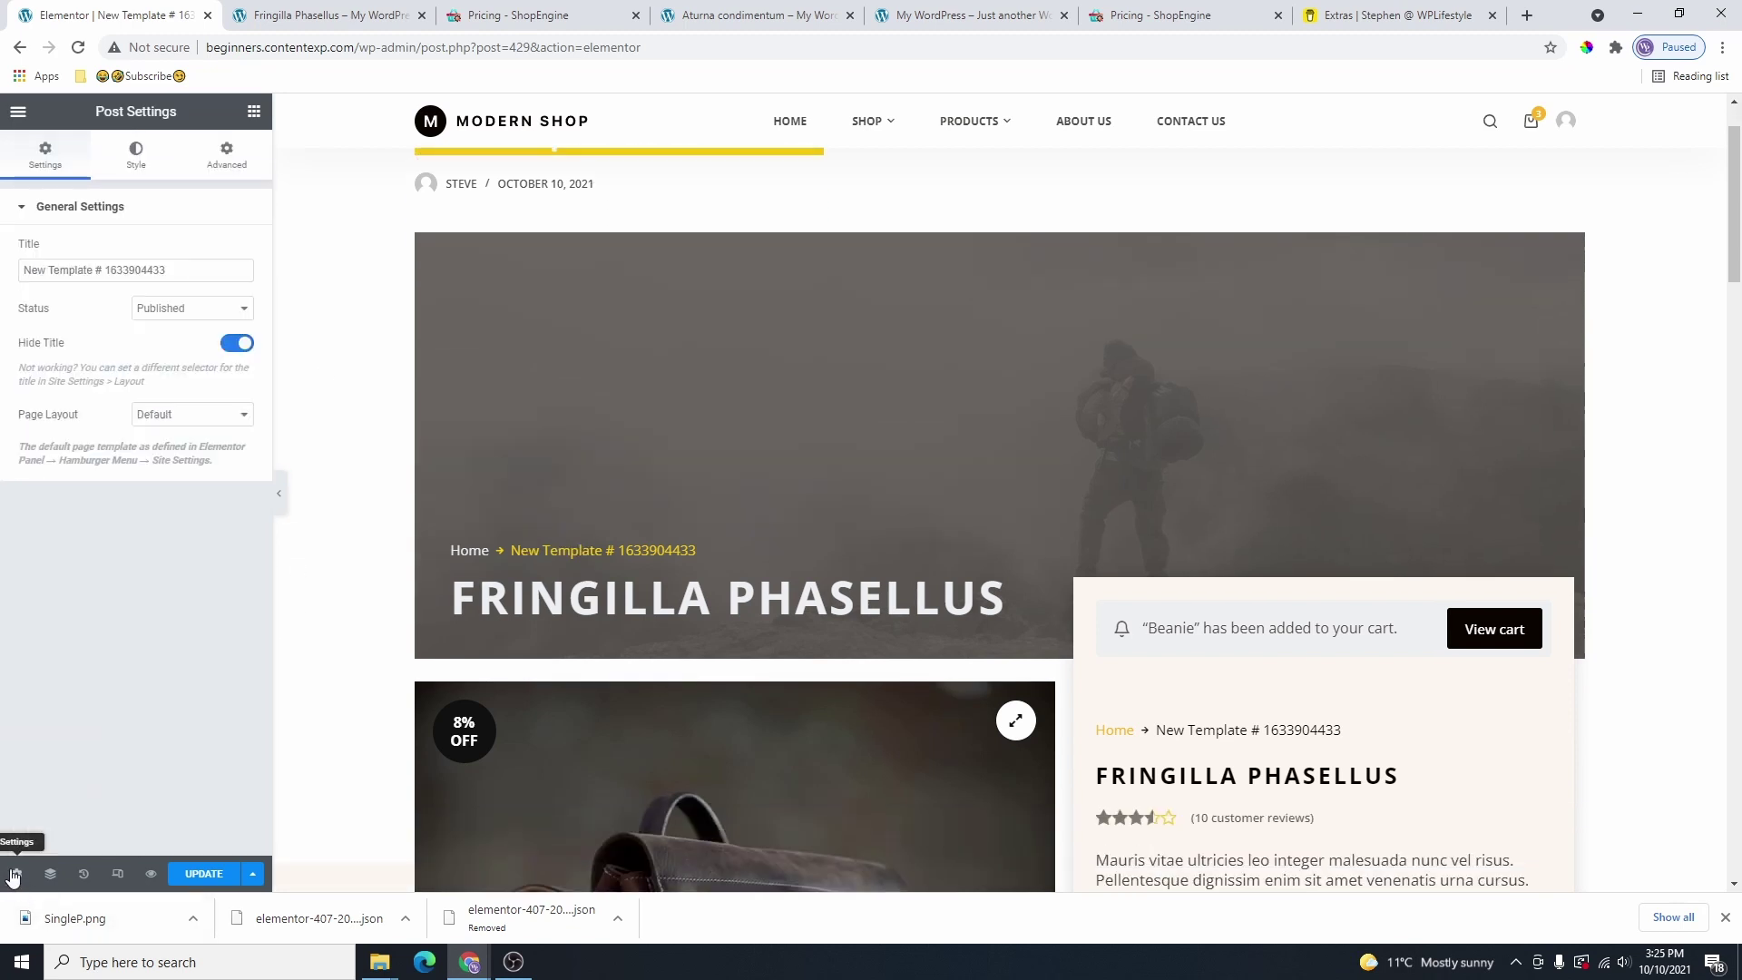
click(177, 418)
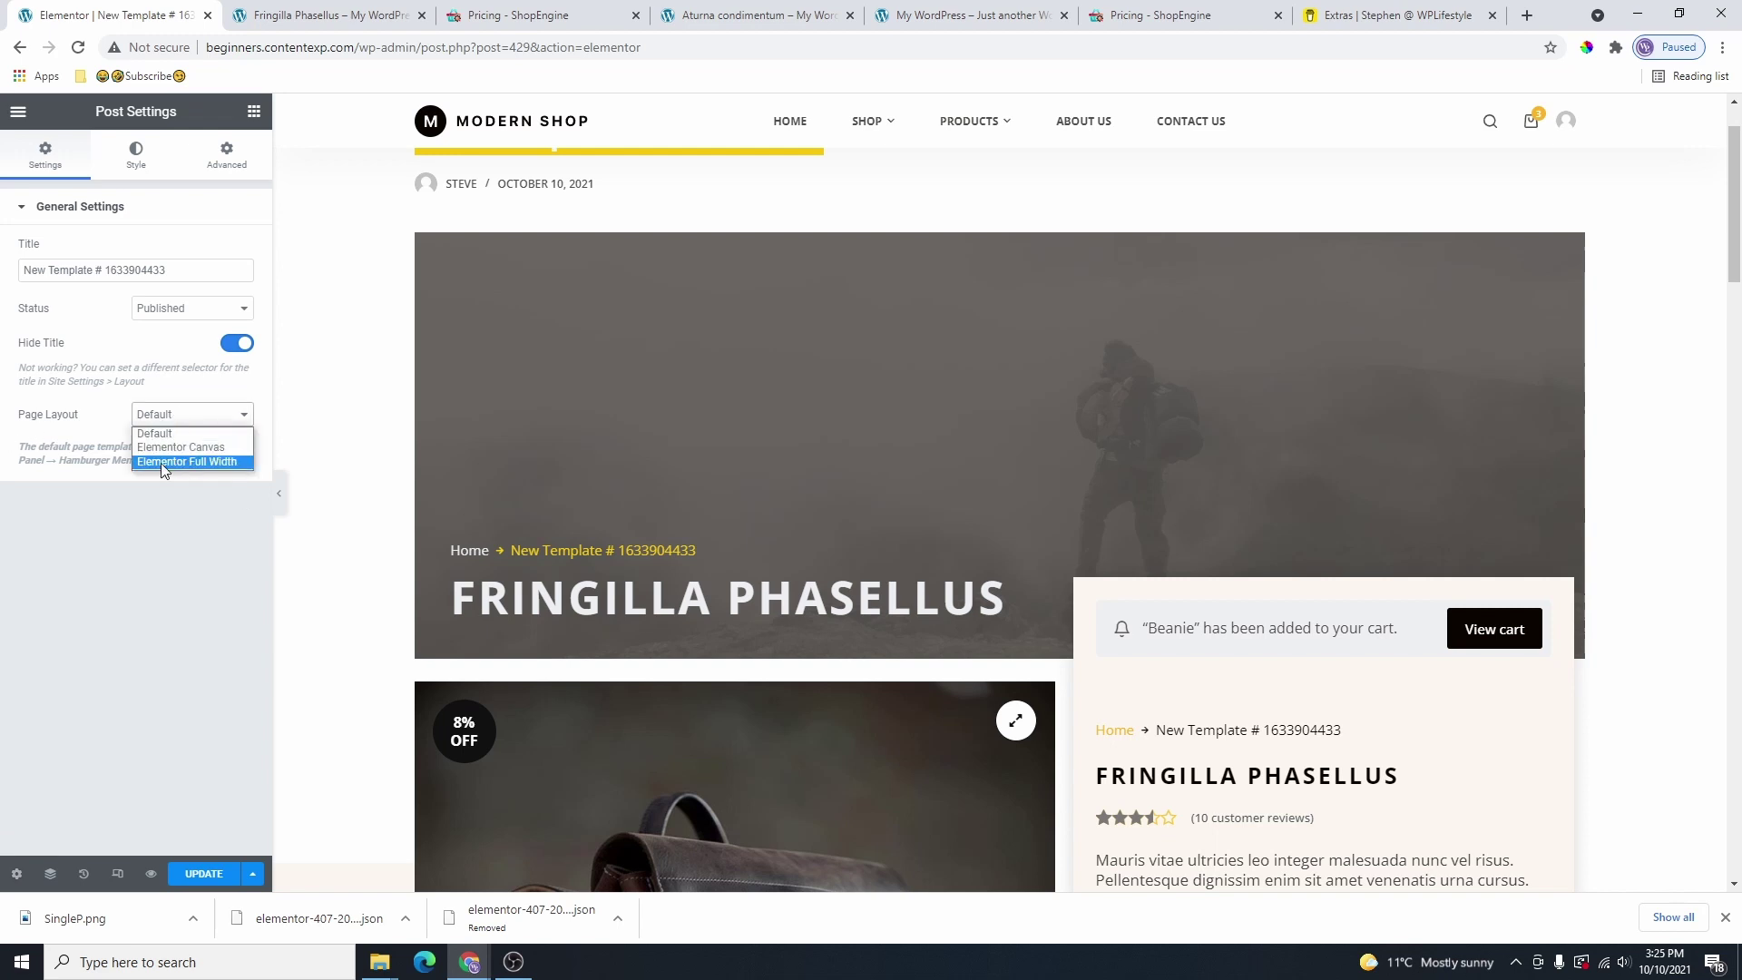
click(188, 466)
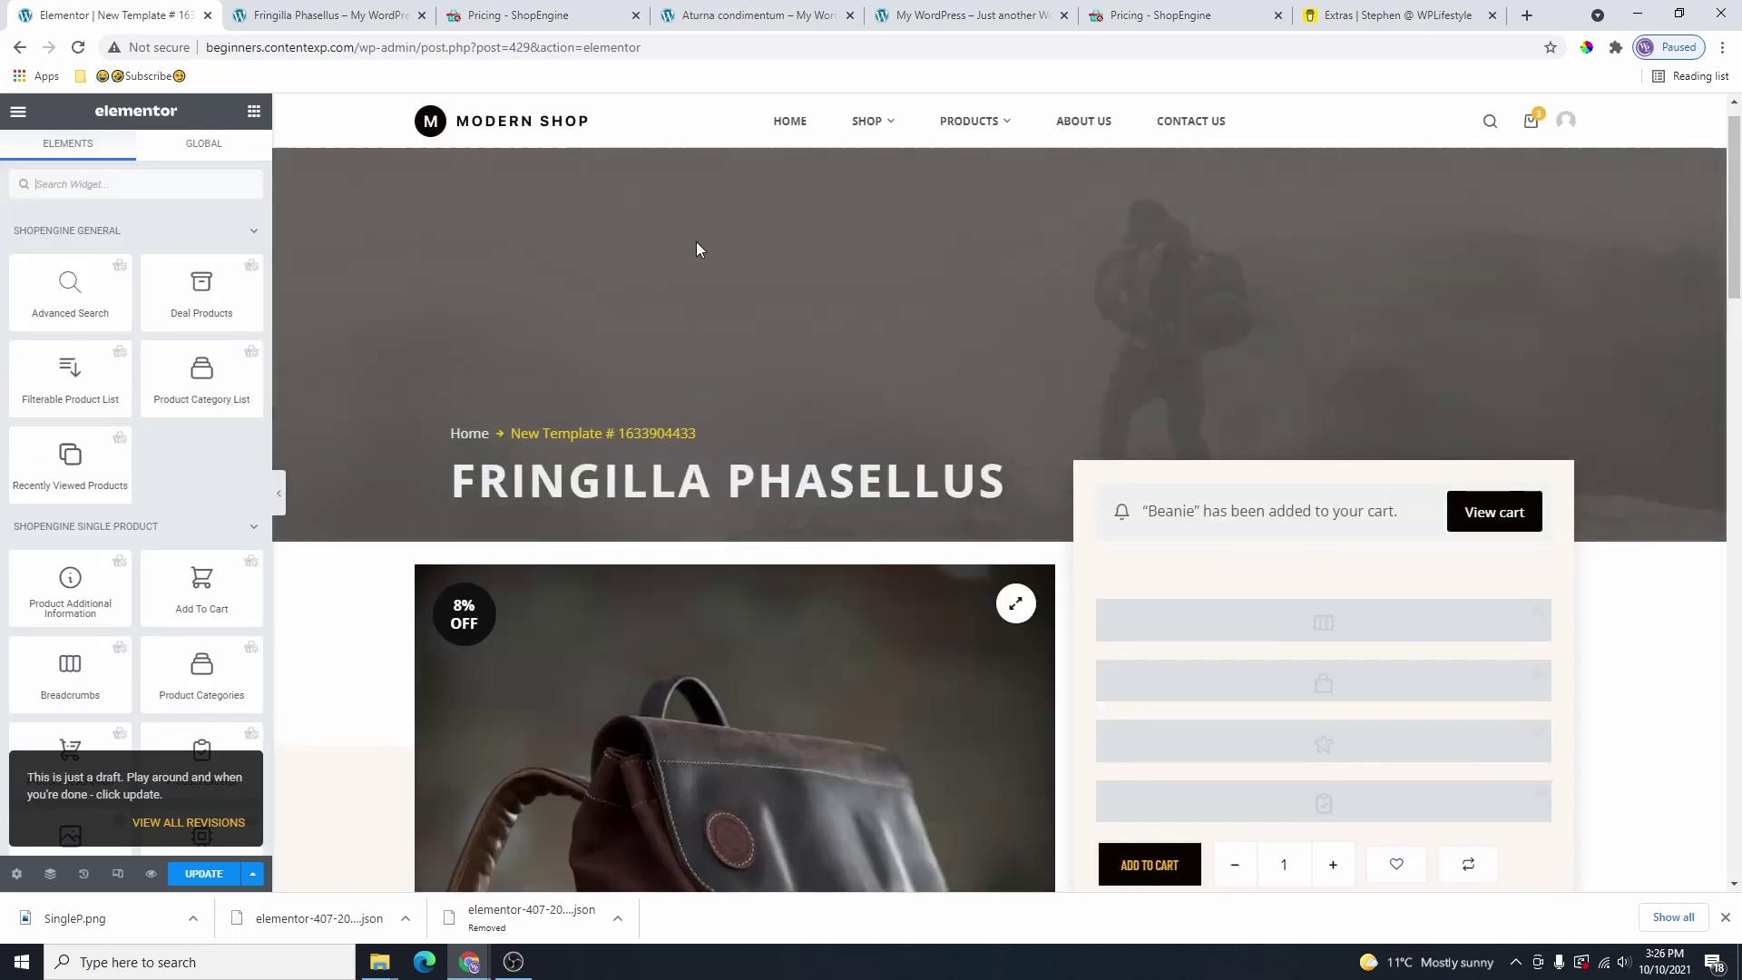
Check the imported layout, update the template, and open the product title in the details box for editing.
scroll(1594, 448, down, 15)
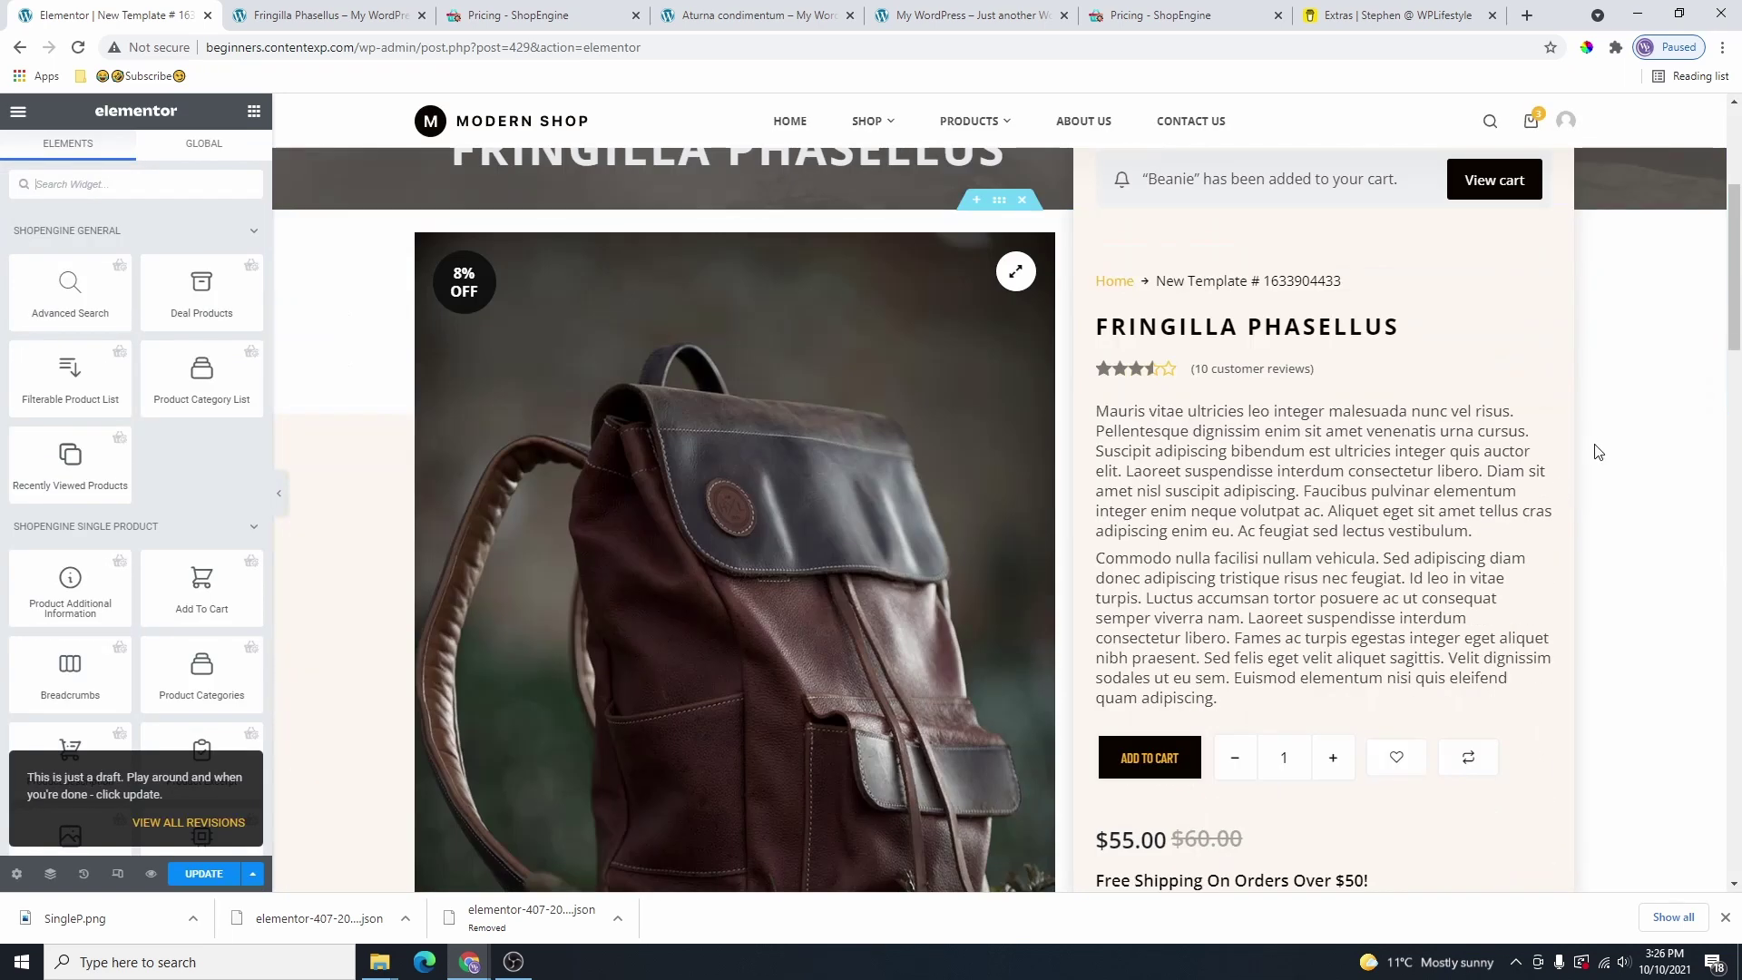
scroll(1409, 566, down, 5)
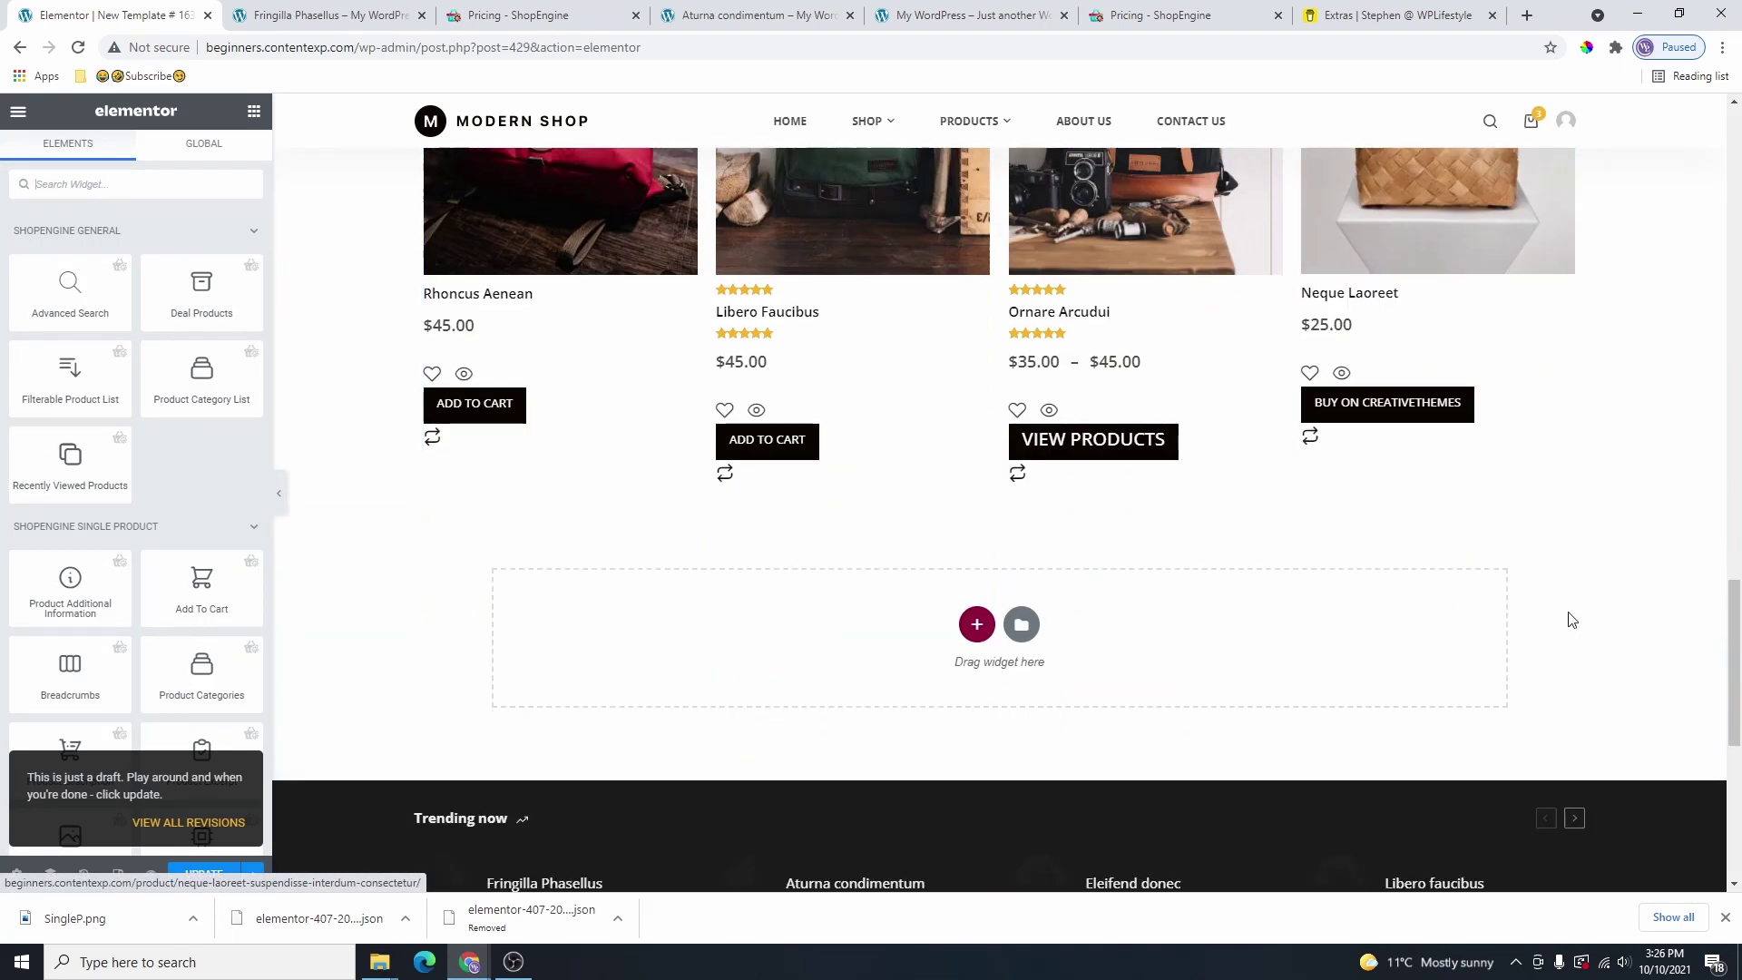
scroll(1233, 591, up, 3)
click(204, 876)
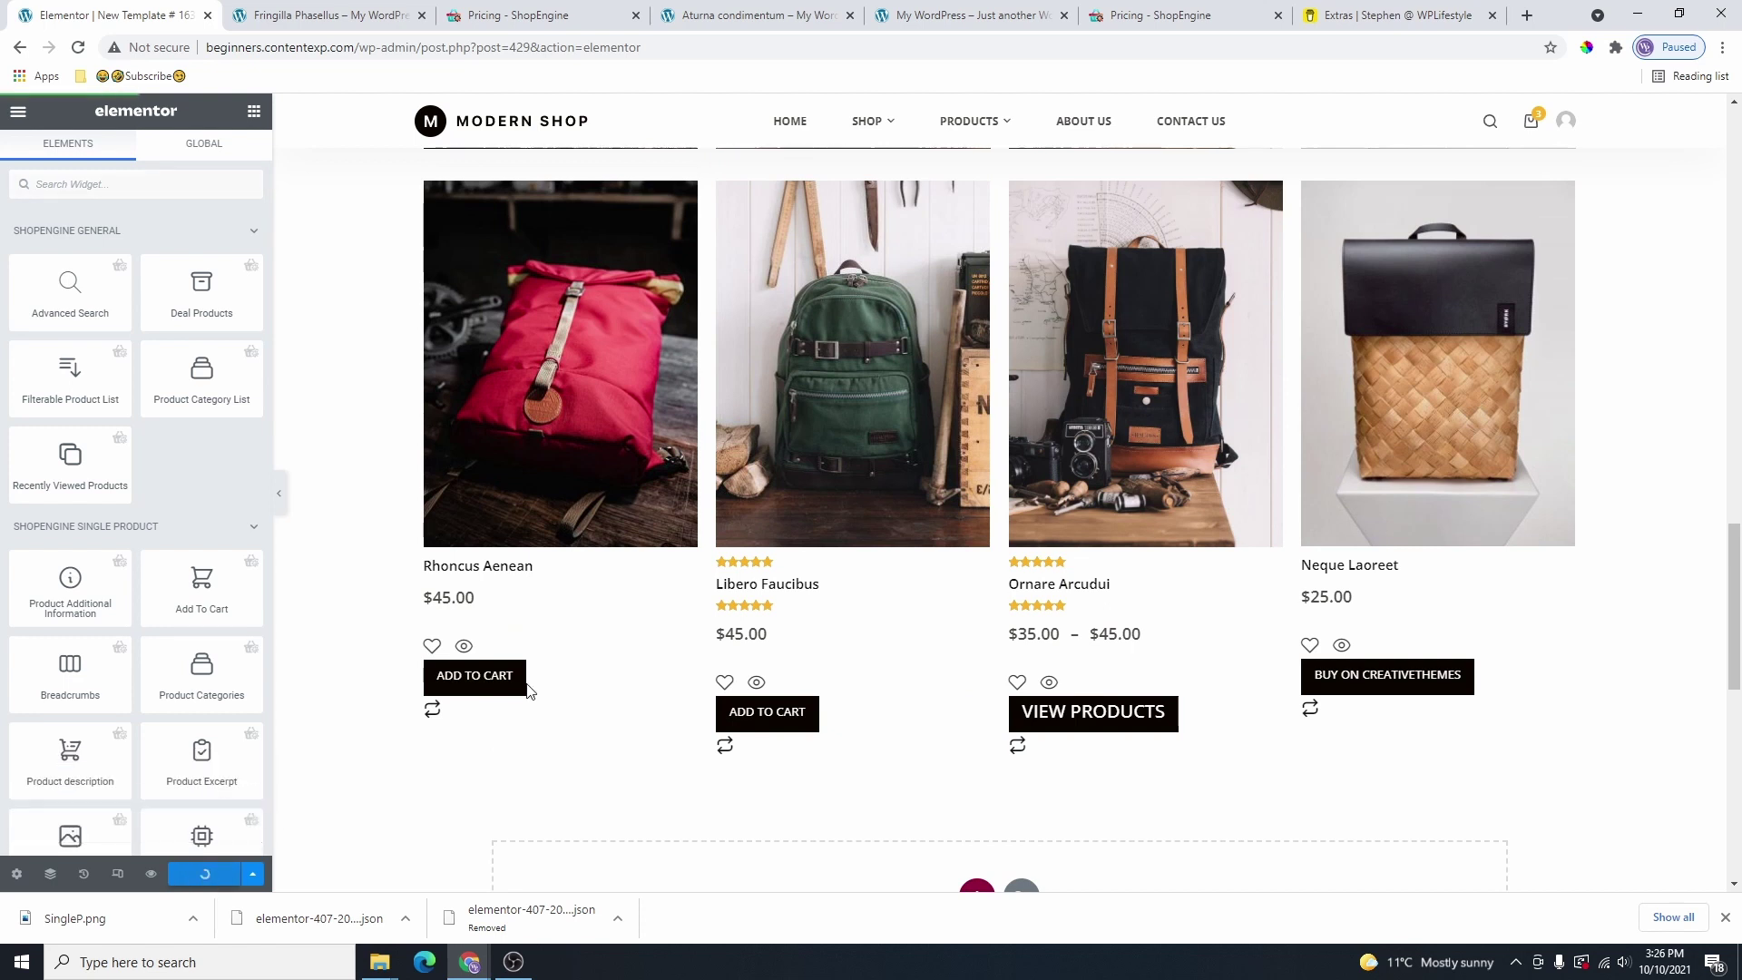
scroll(1386, 427, up, 10)
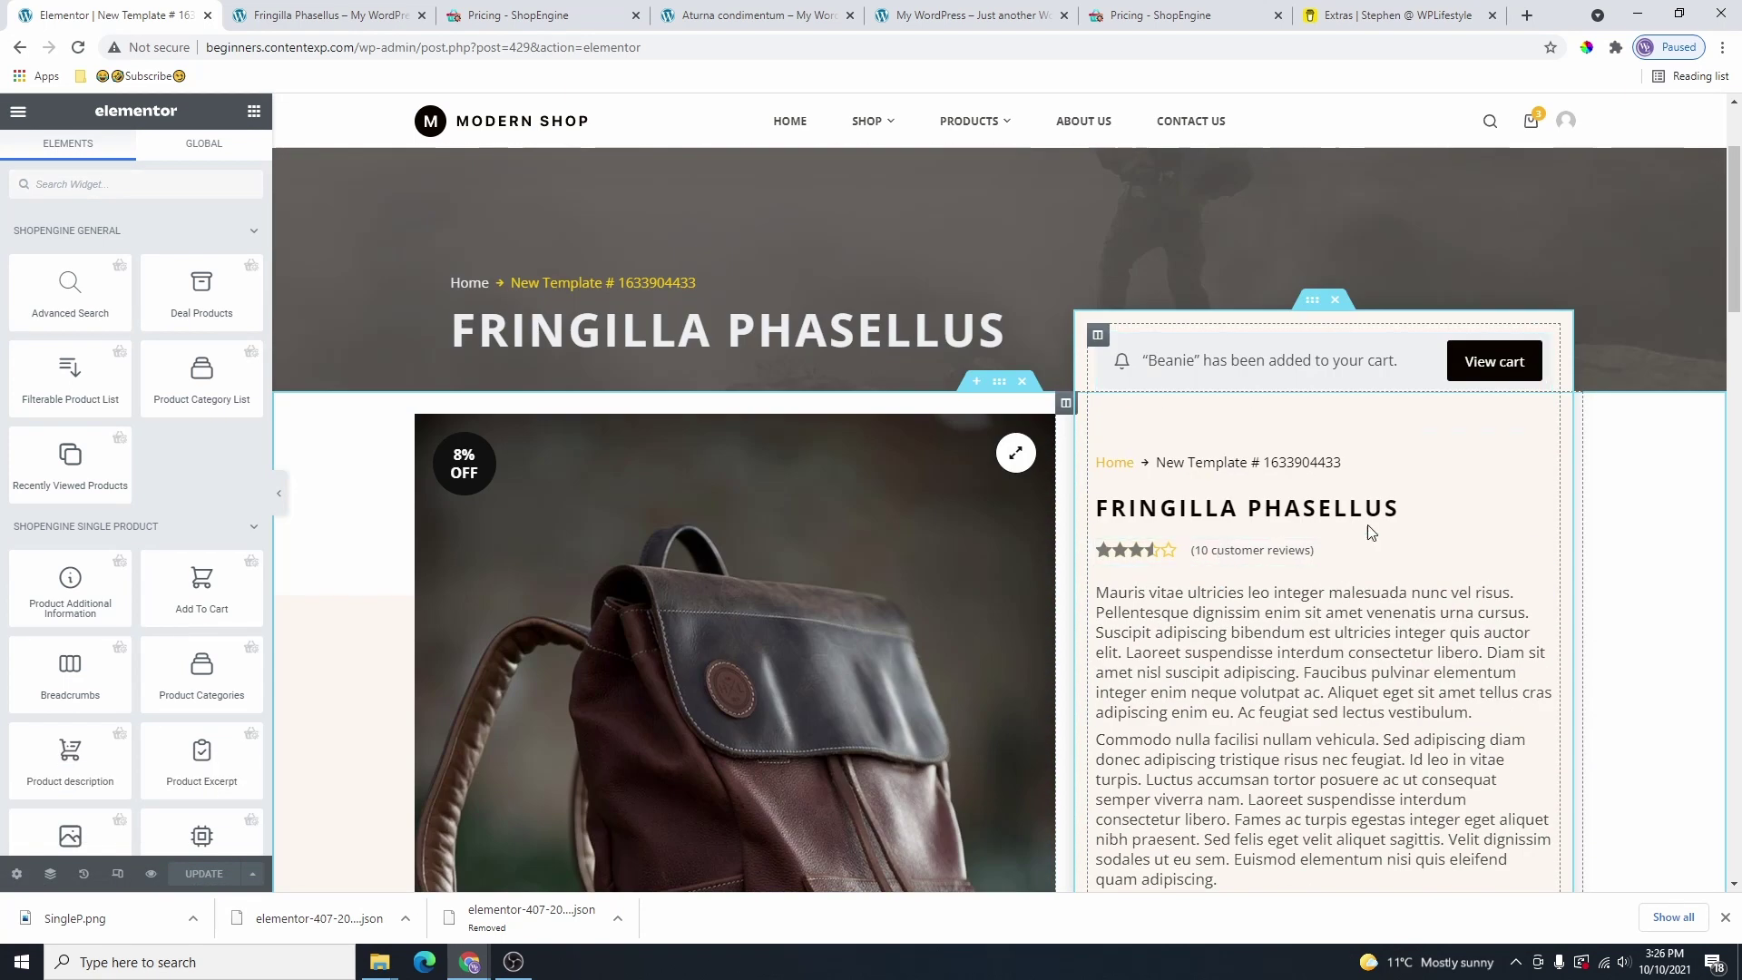
click(1512, 519)
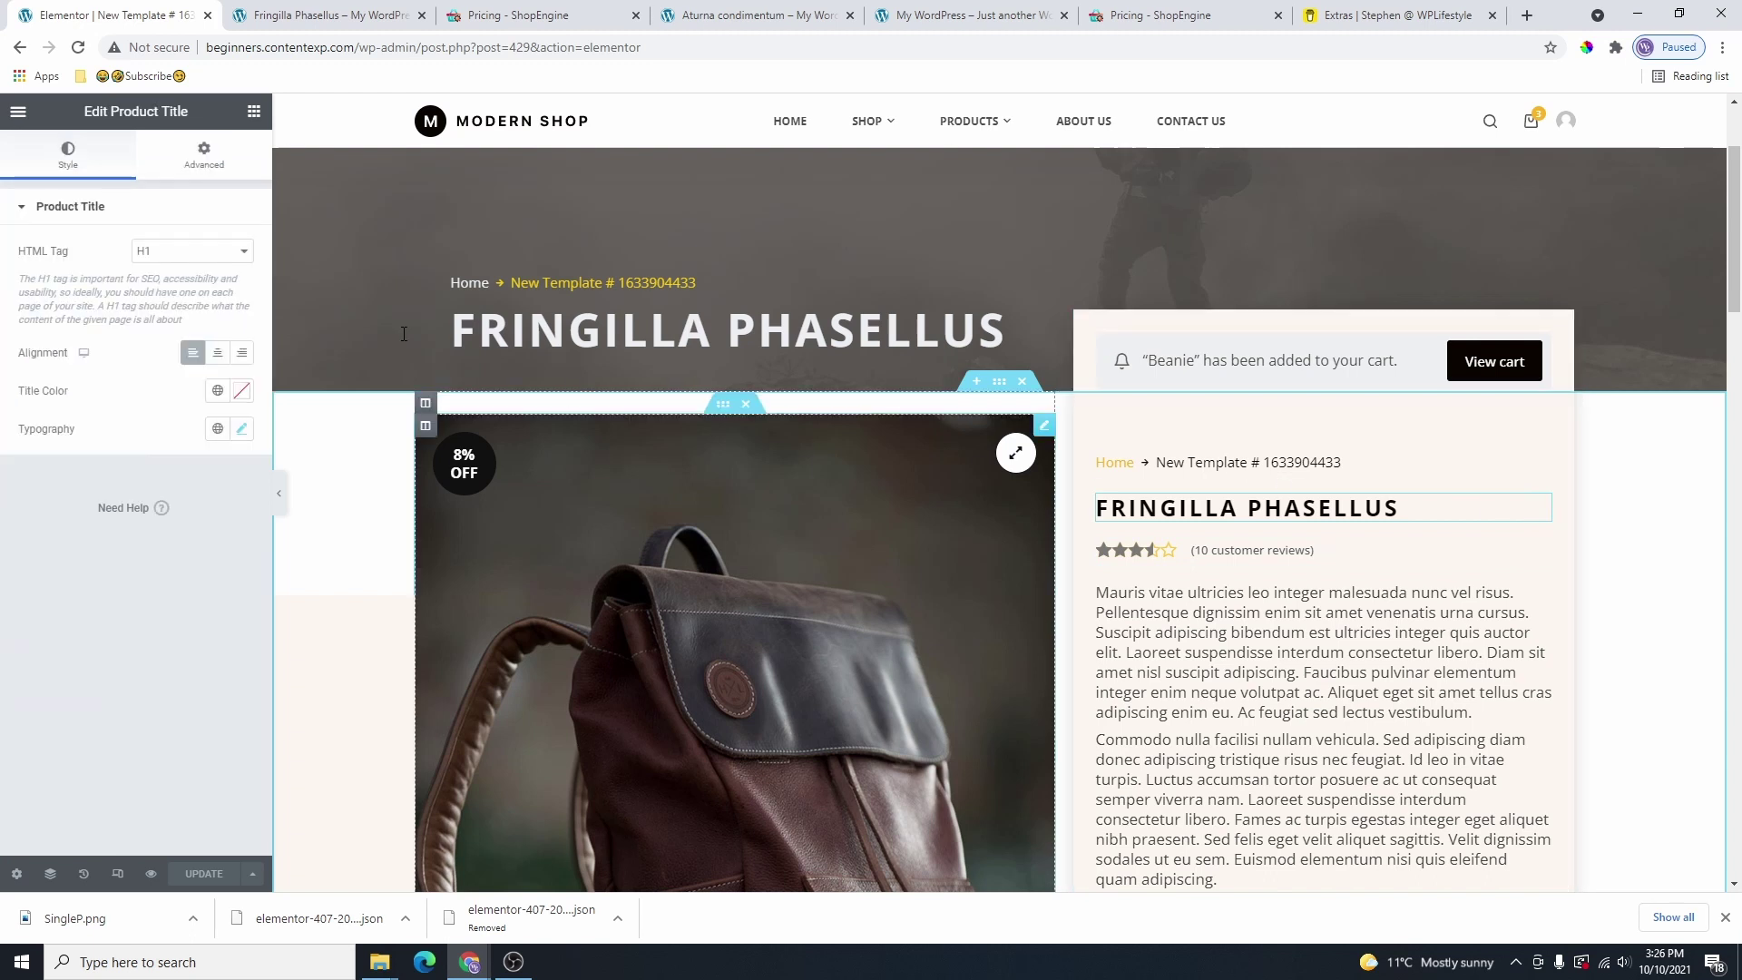
Set the product titles in the banner and the details box to the yellow global color, and update the template.
click(217, 390)
scroll(127, 510, down, 1)
click(99, 479)
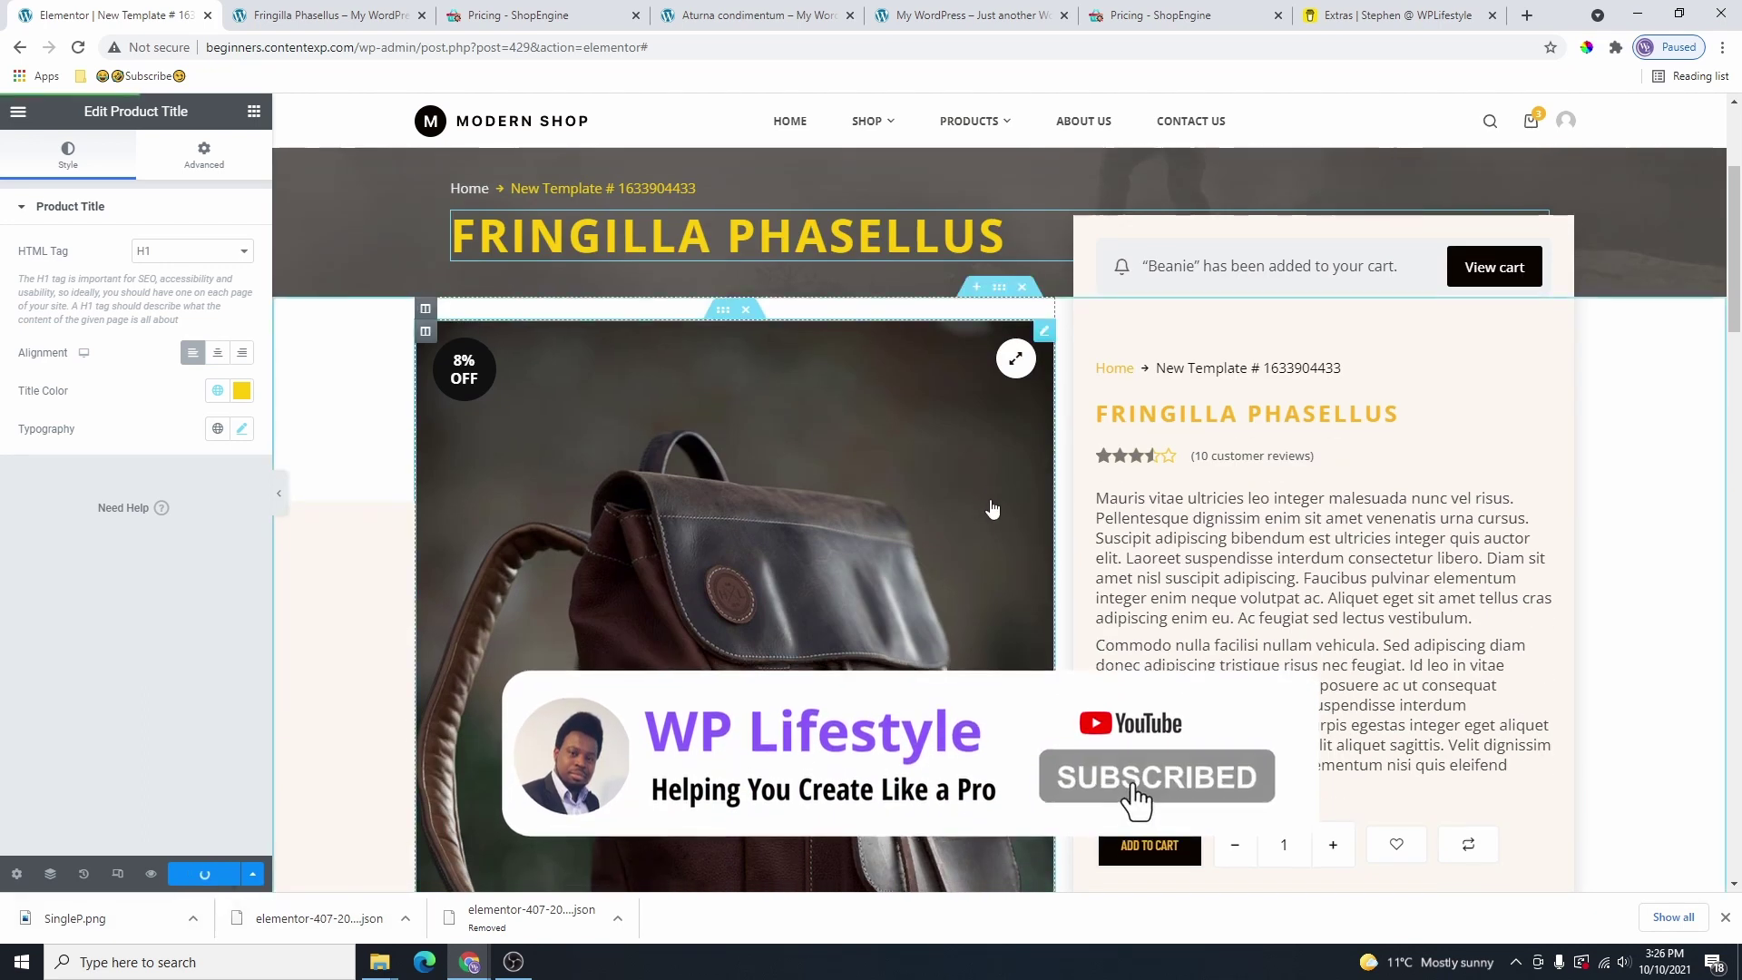
scroll(1198, 505, down, 5)
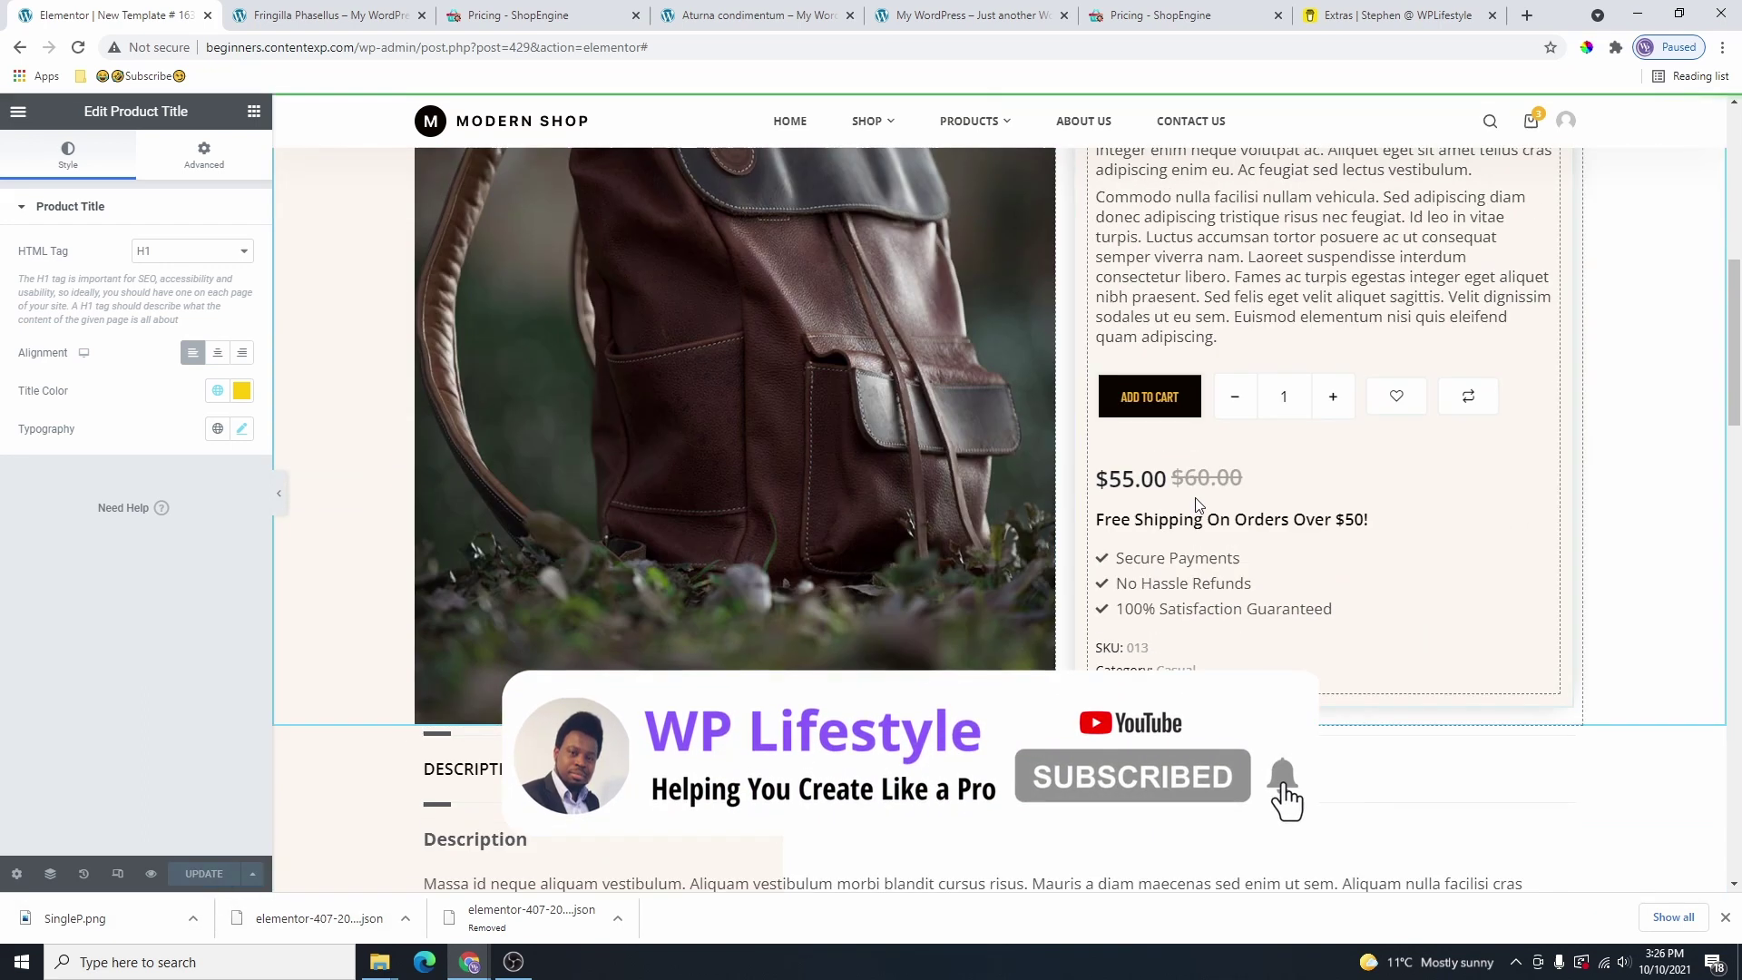
click(214, 875)
Exit the Elementor editor to the WordPress dashboard and open ShopEngine's Builder Templates list.
click(19, 111)
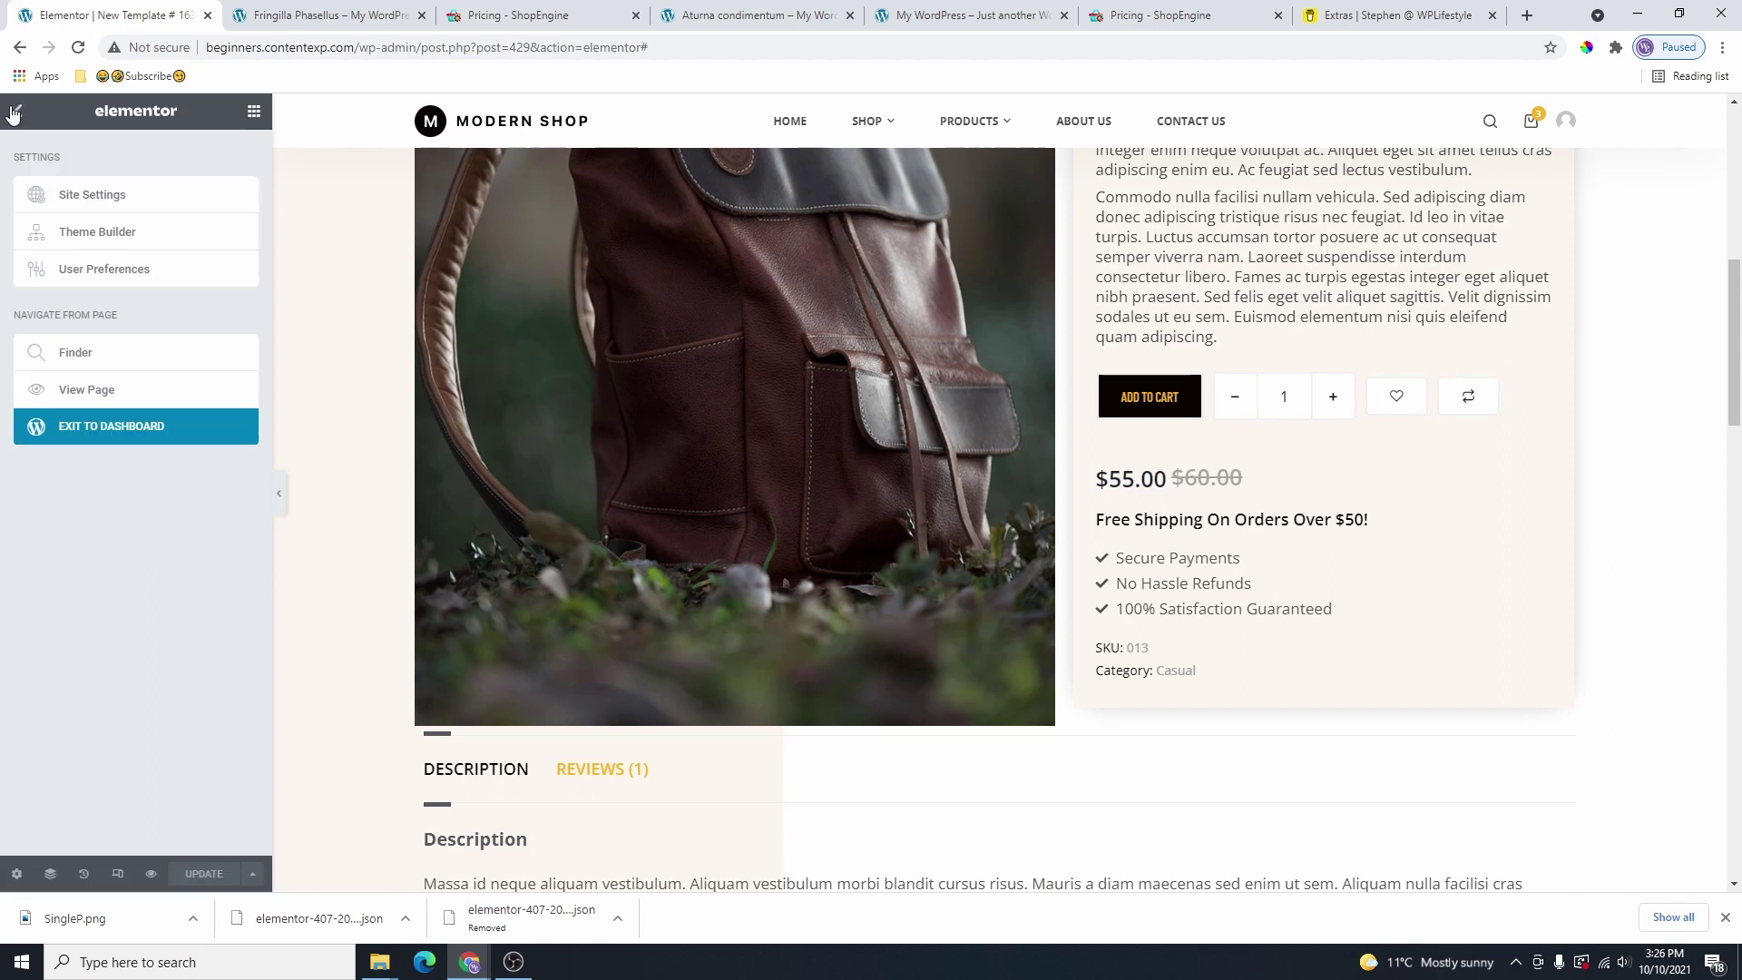
click(103, 426)
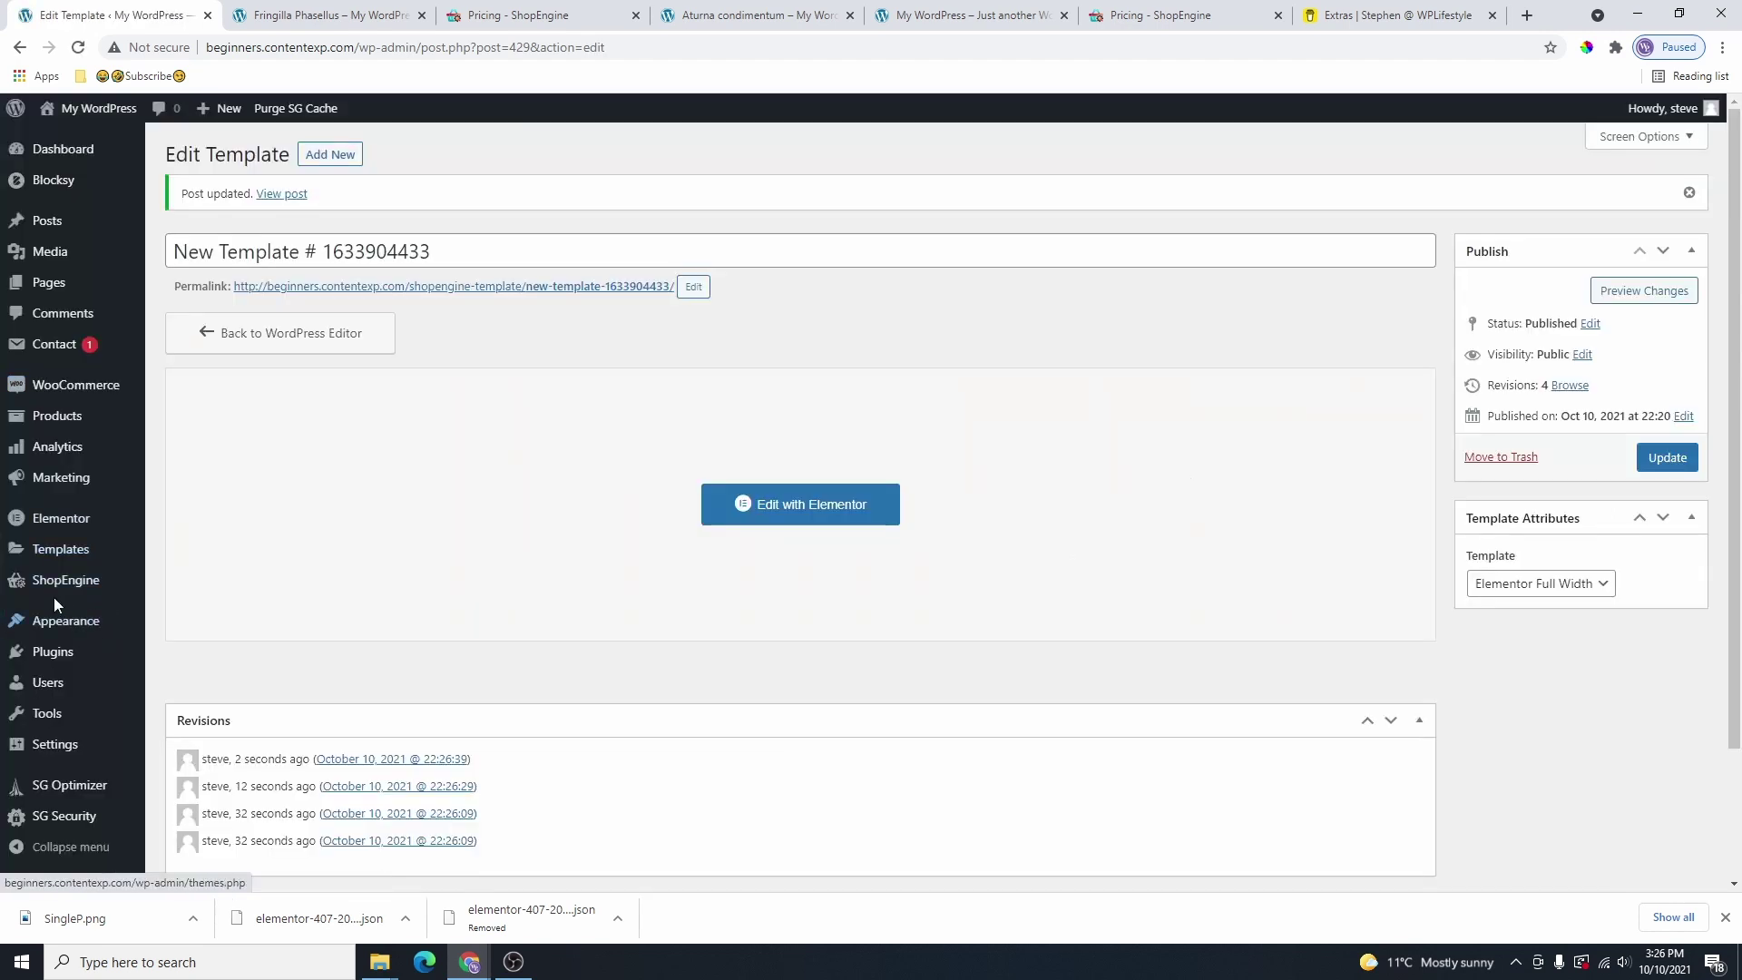
mouse_move(75, 591)
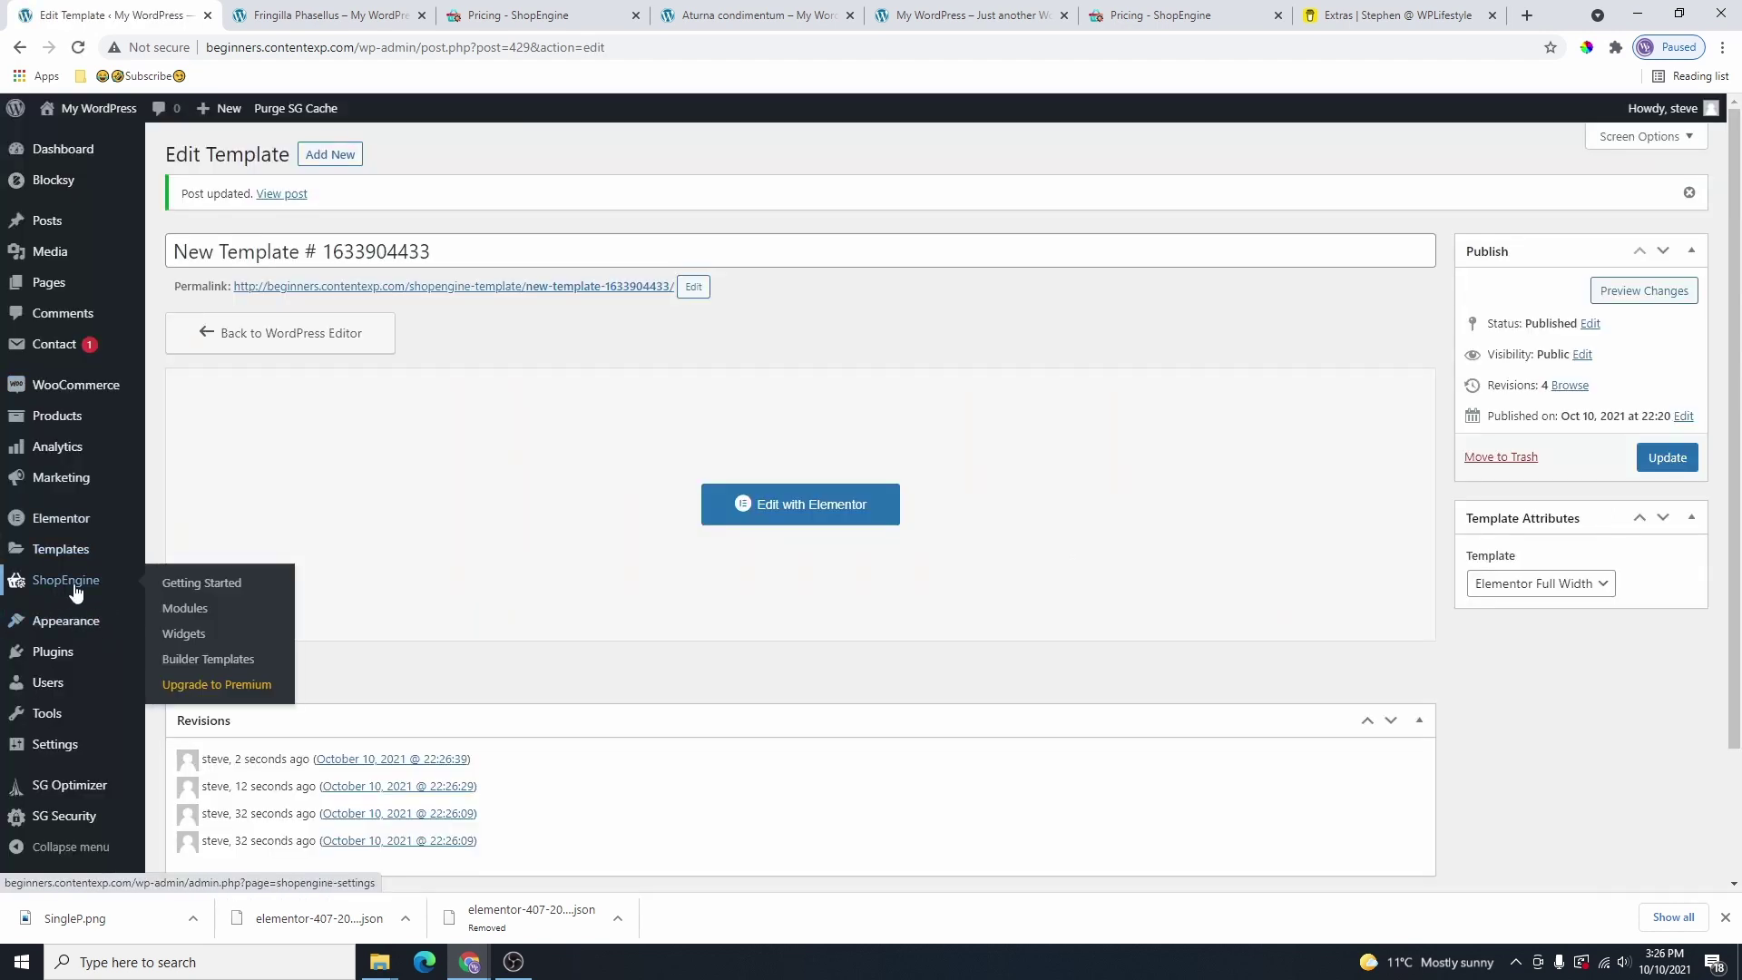
click(211, 668)
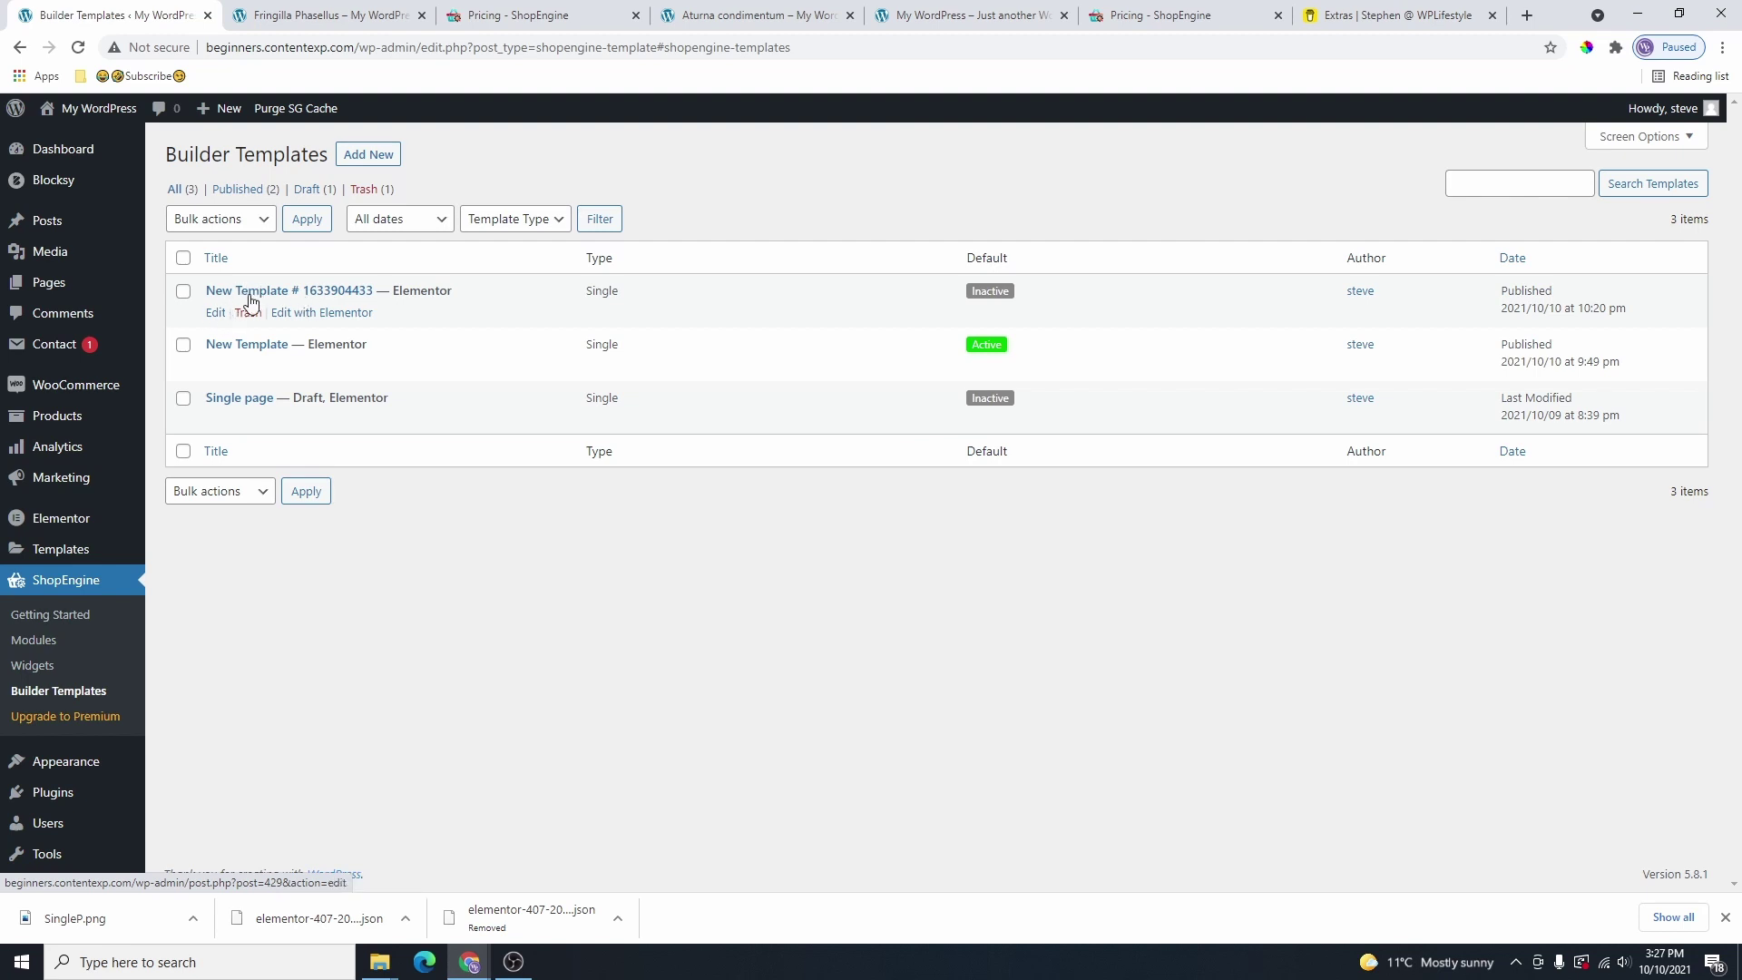
click(216, 312)
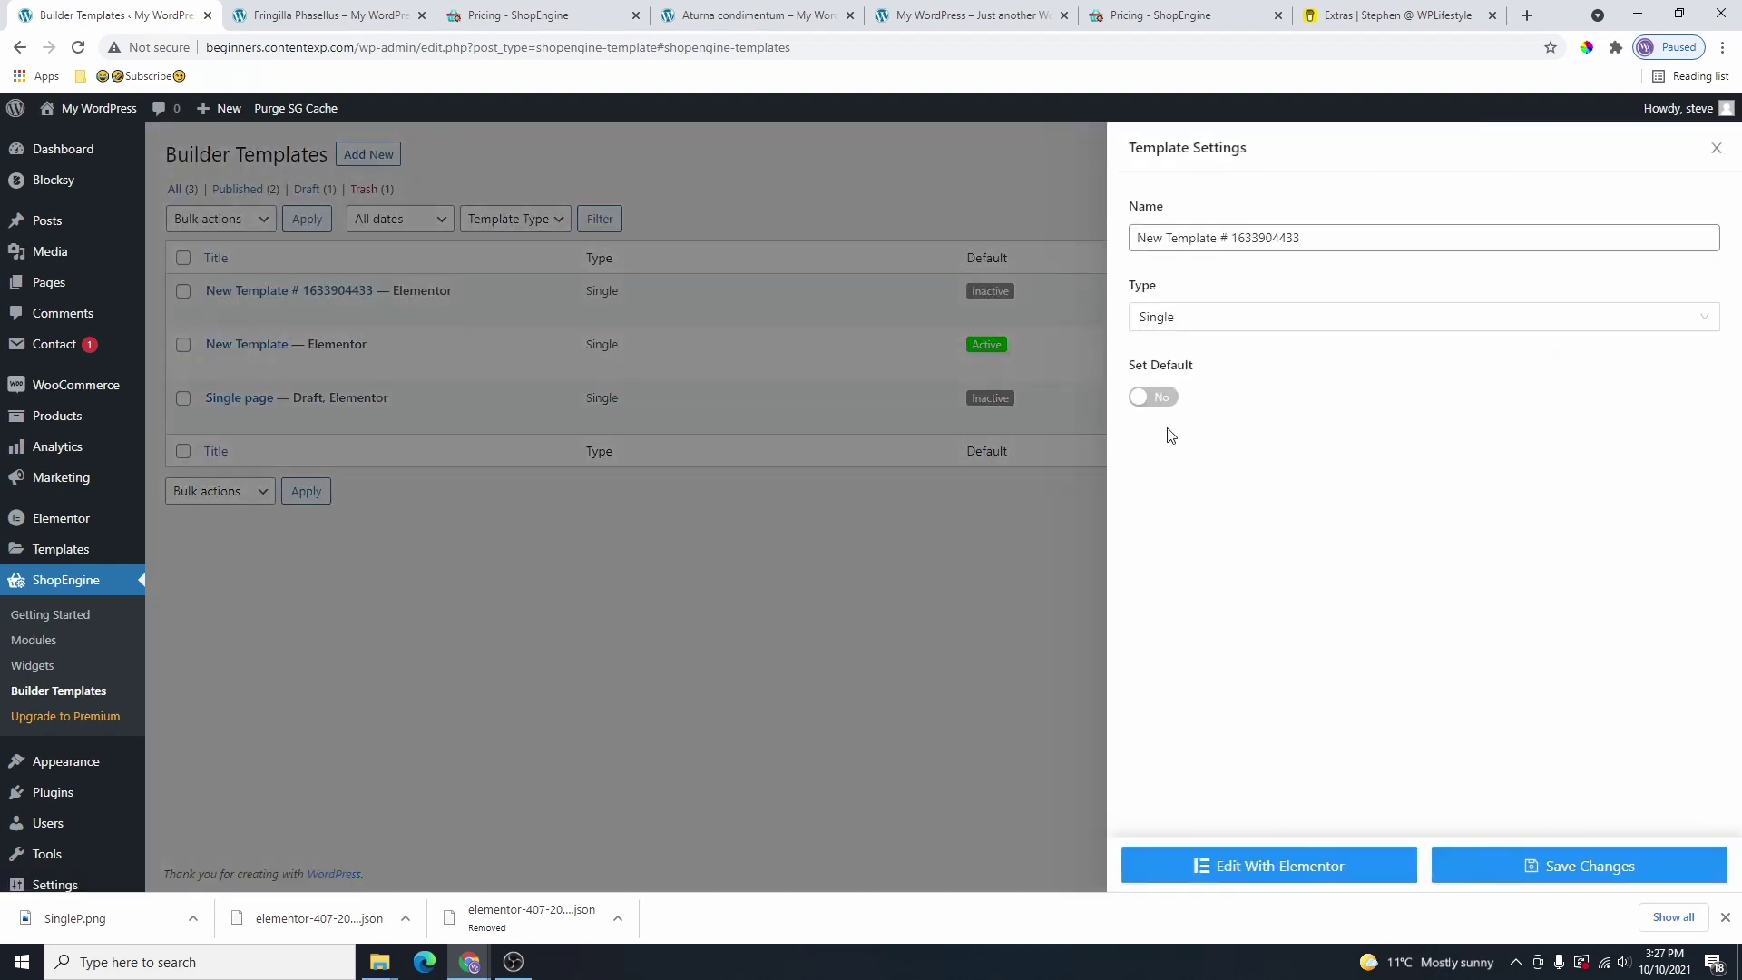
click(1161, 399)
click(1664, 878)
Reload the Fringilla Phasellus product page and check its title colors and layout with the new default template.
key(ctrl+Tab)
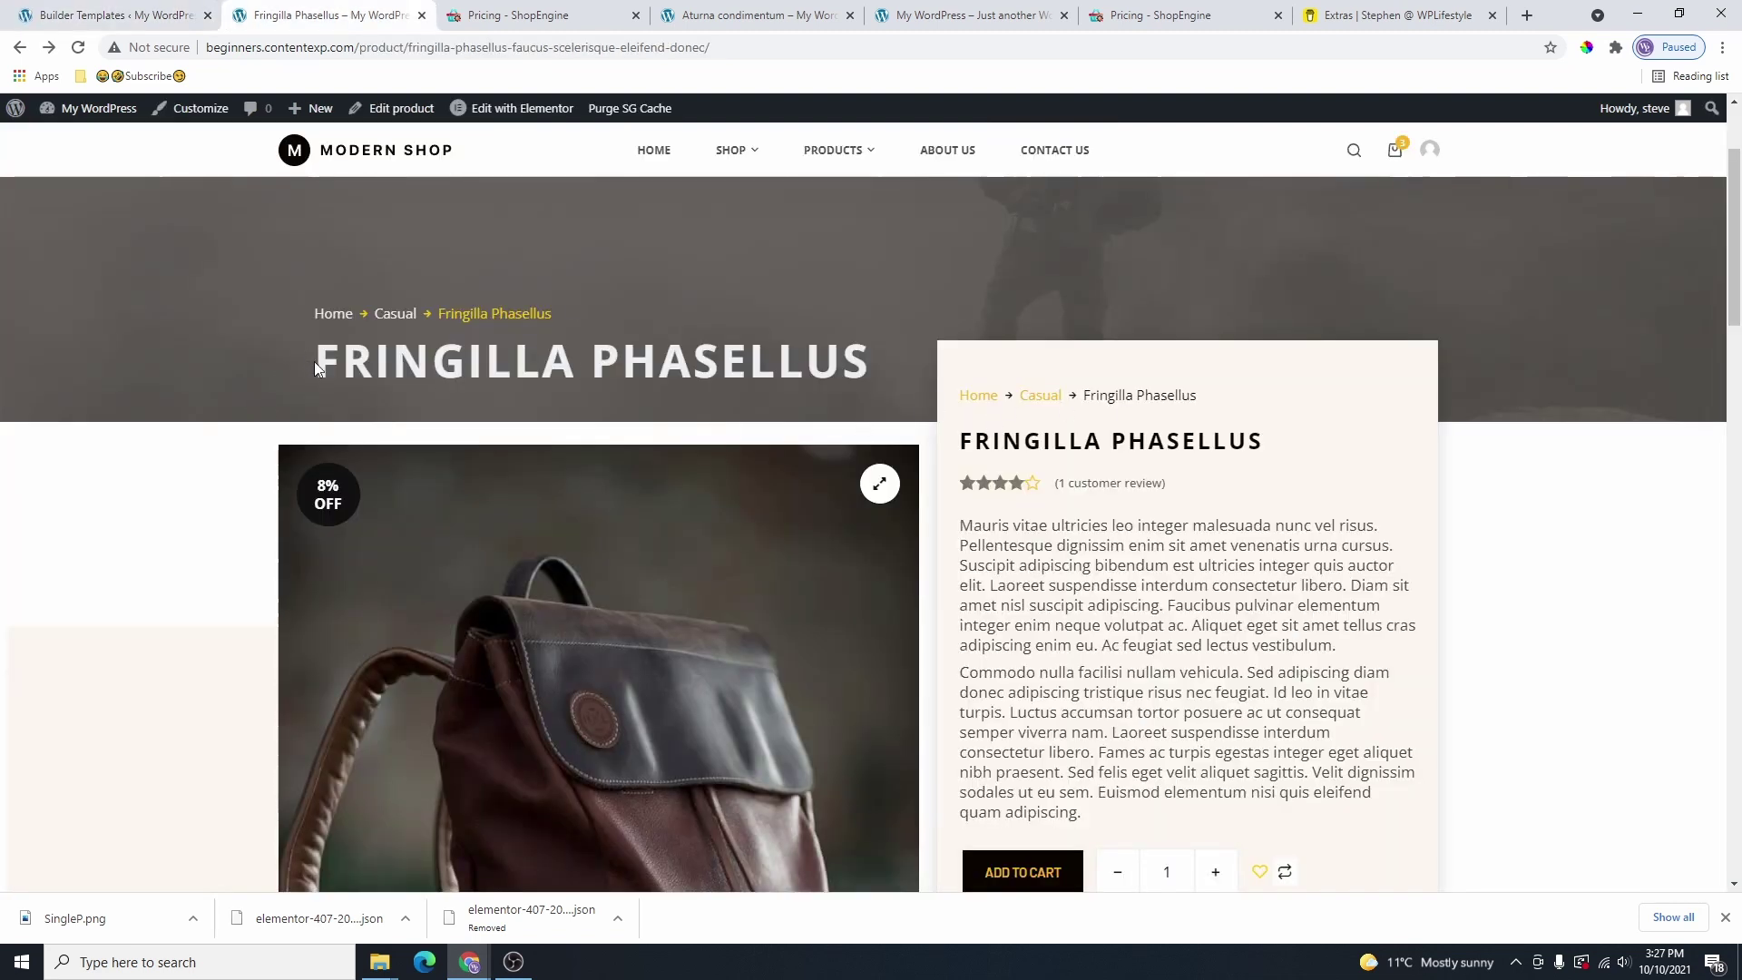
drag(314, 361, 877, 367)
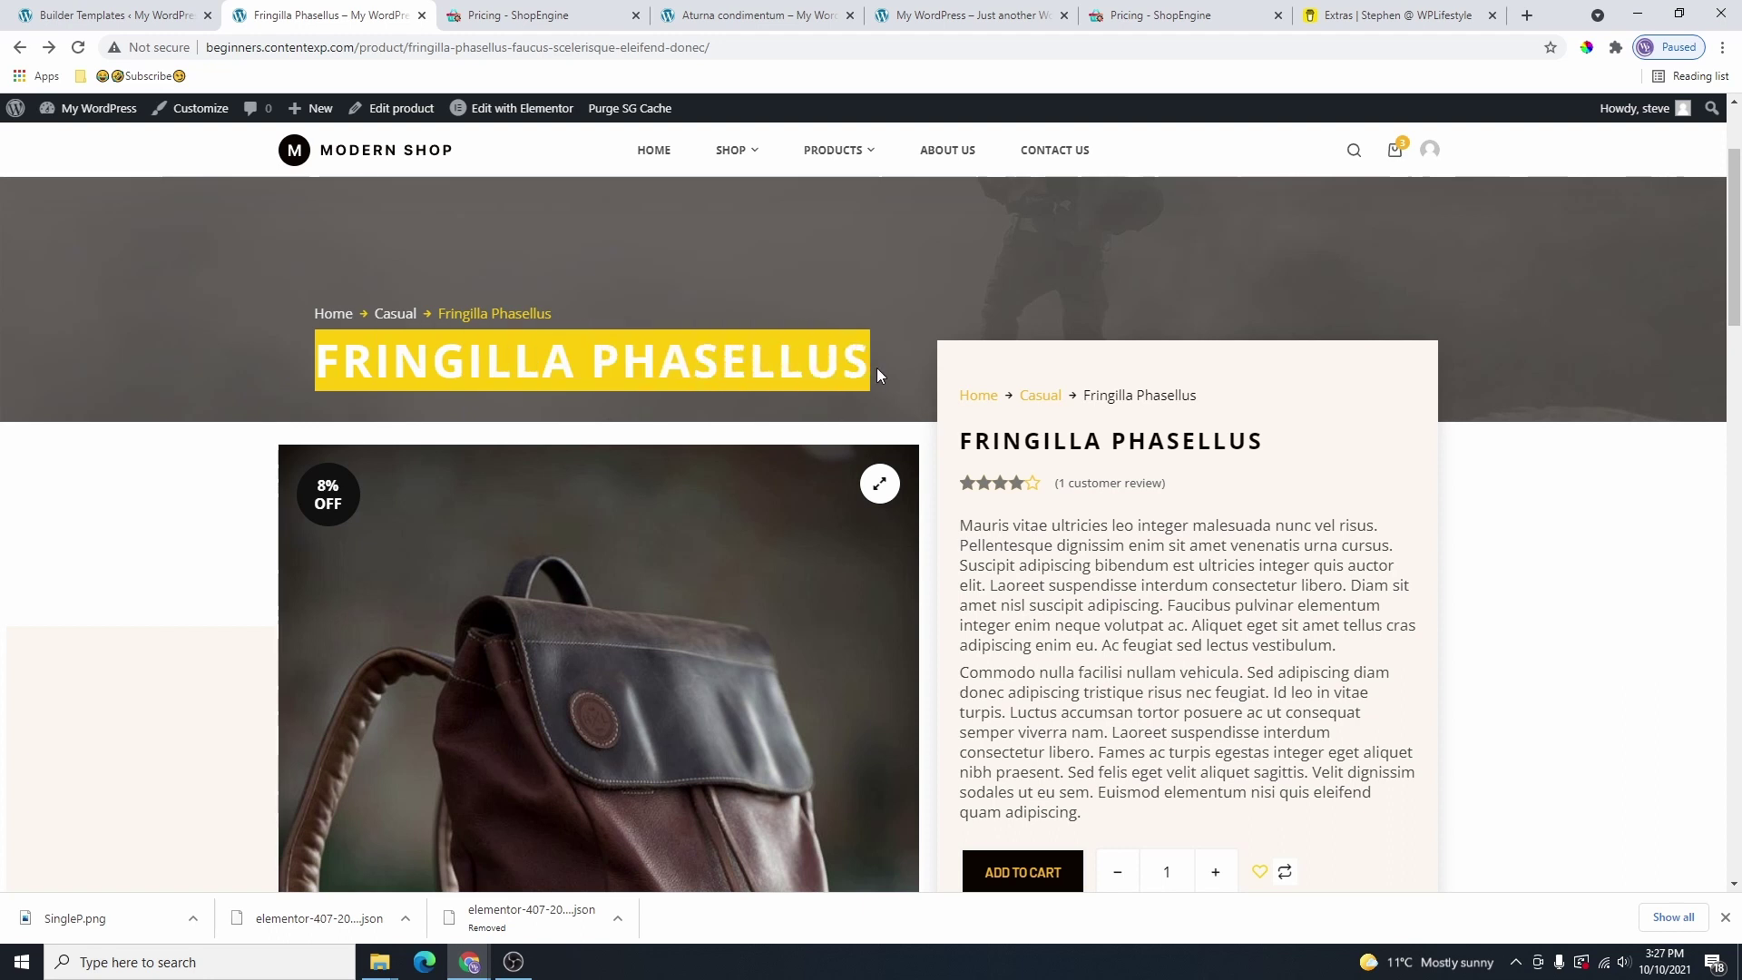
click(80, 47)
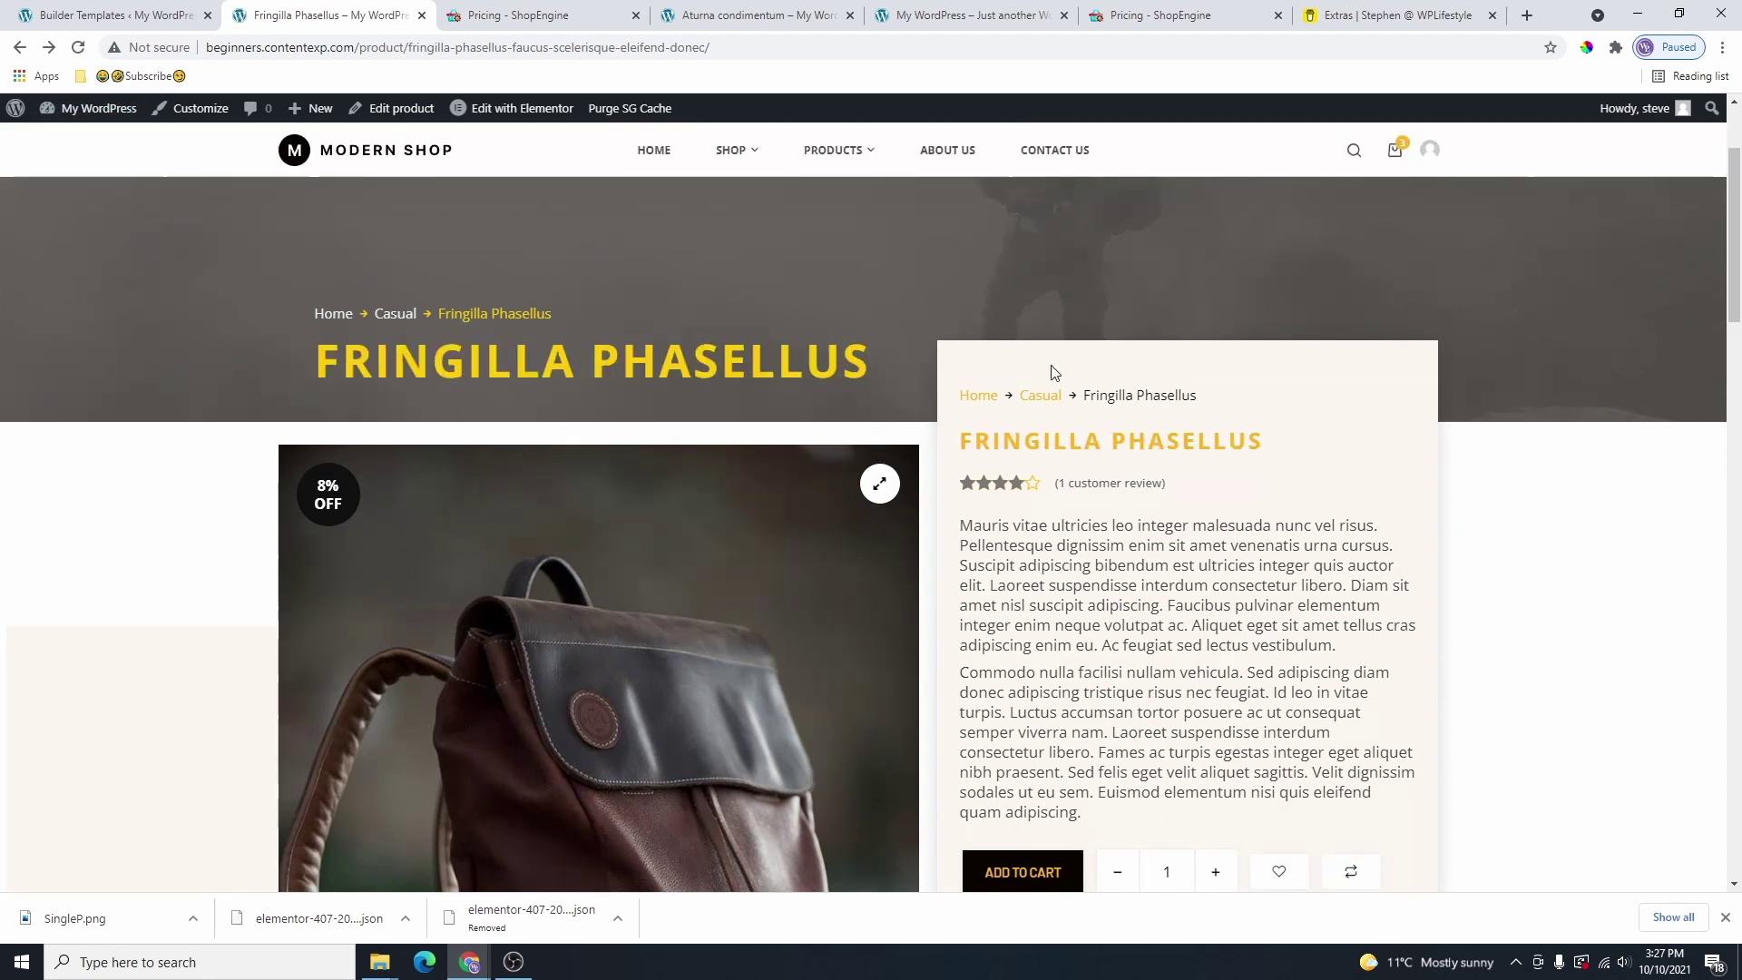
scroll(1081, 633, down, 6)
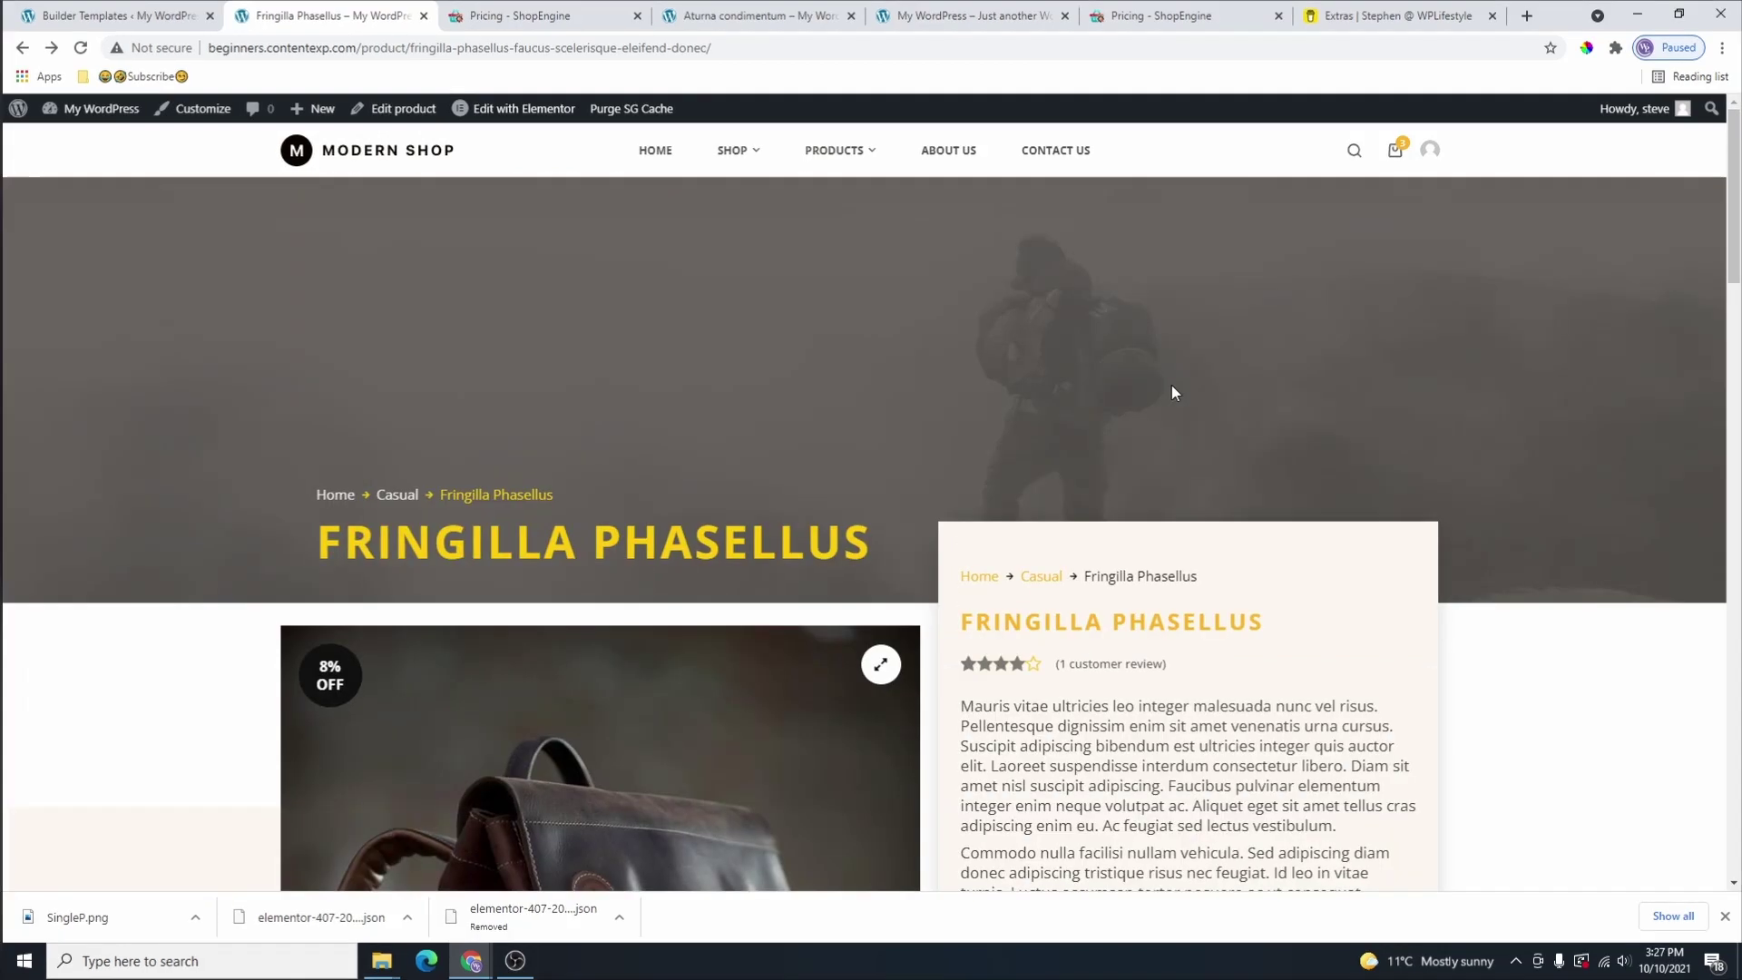